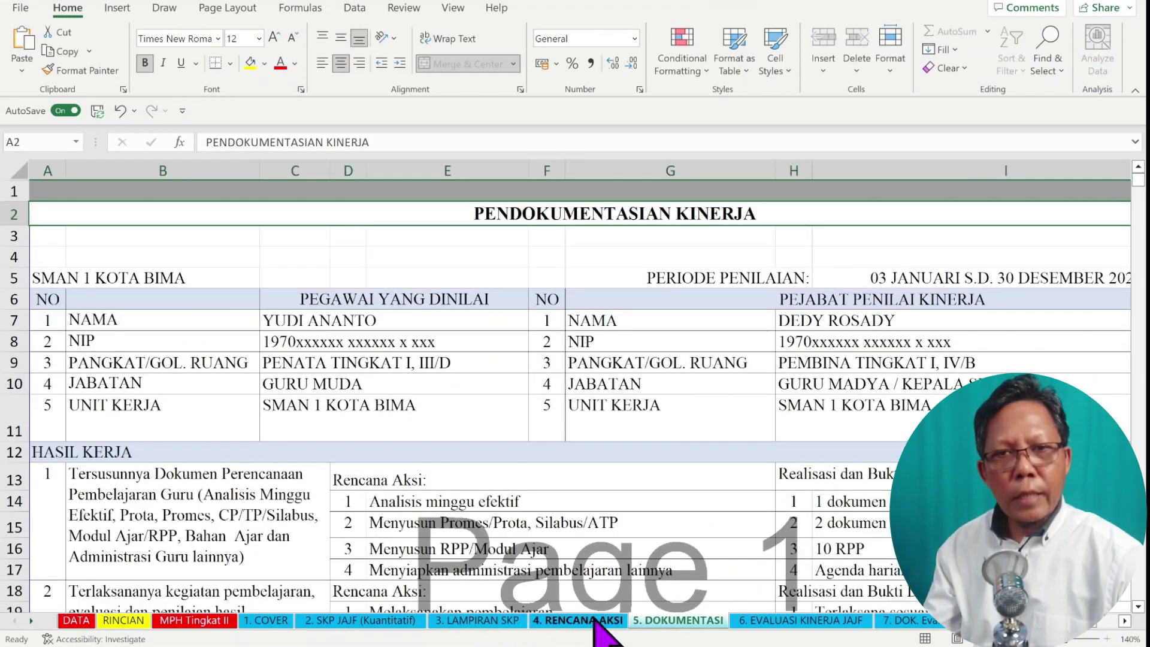
View the header section of the 6. EVALUASI KINERJA JAJF sheet and the seventh sheet beside it.
{"action": "left_click", "coordinate": [768, 621]}
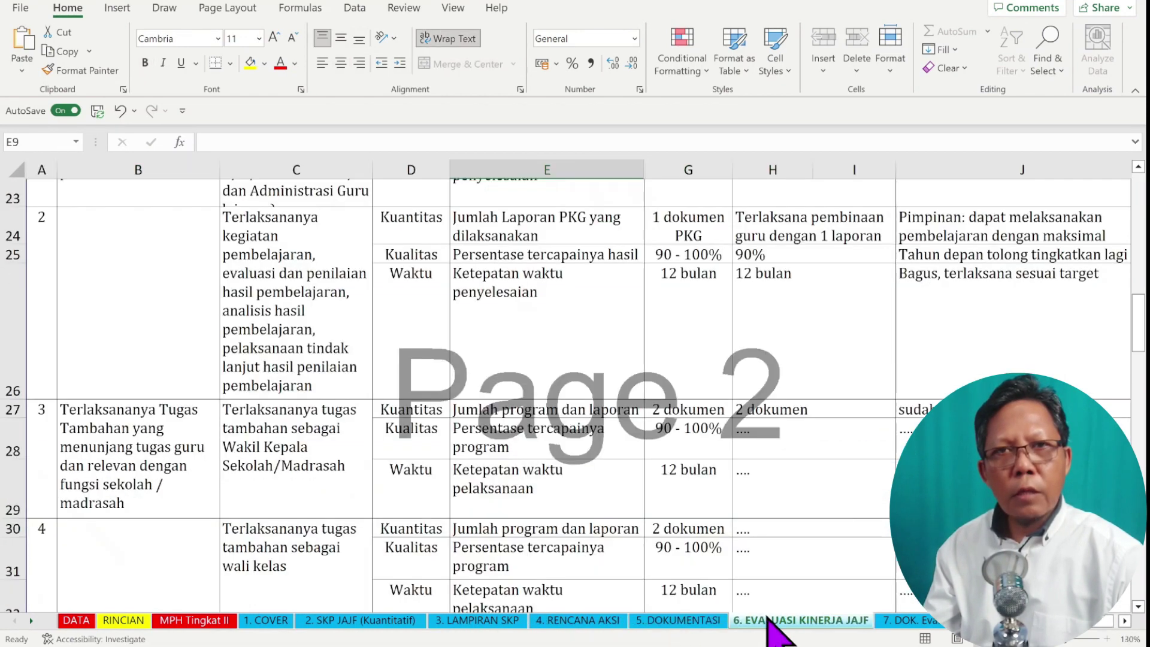
{"action": "scroll", "coordinate": [768, 503], "scroll_direction": "up", "scroll_amount": 8}
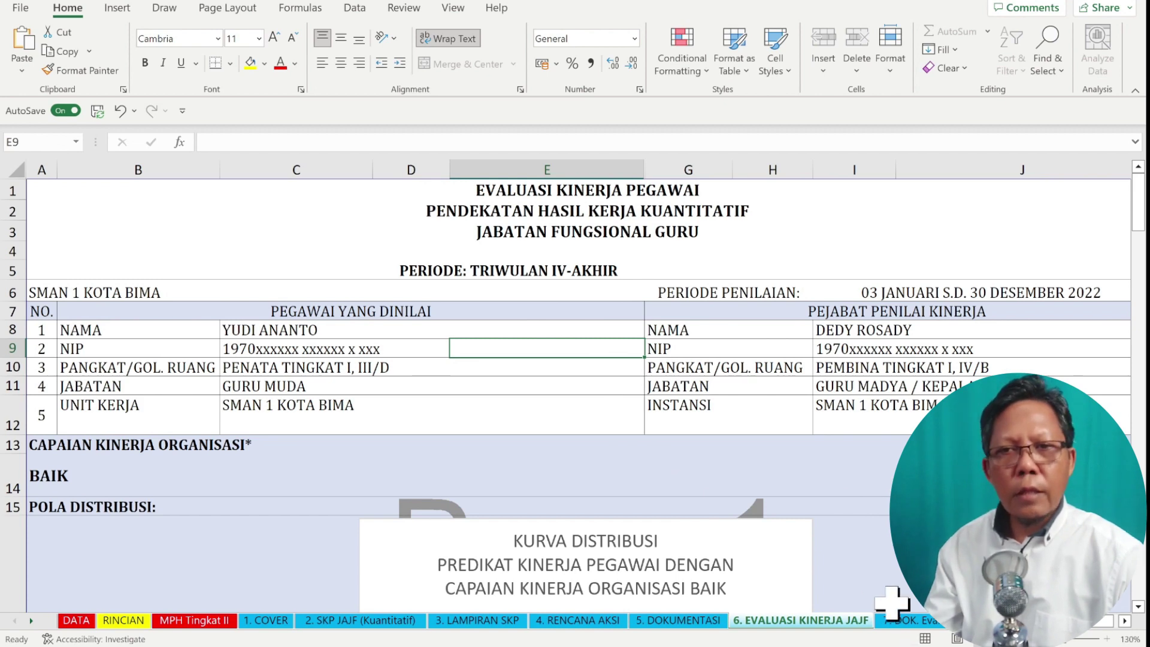
{"action": "left_click", "coordinate": [905, 620]}
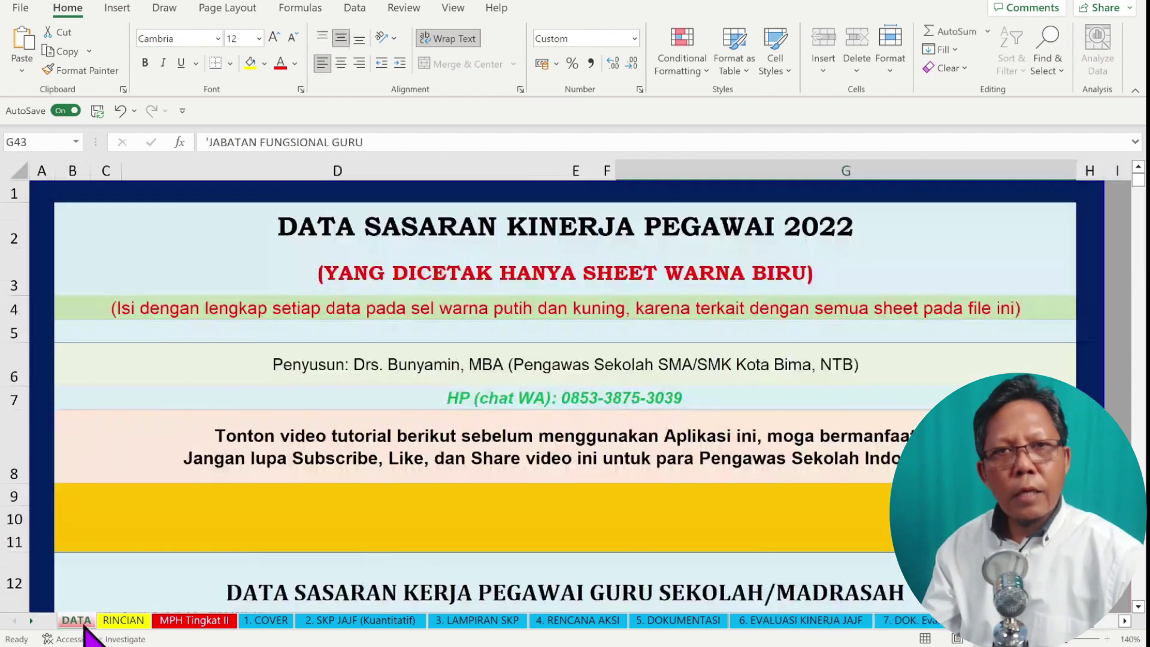
On the DATA sheet, set the PANGKAT/GOL.RUANG code of the assessed employee in E17 to 5.
{"action": "left_click", "coordinate": [84, 620]}
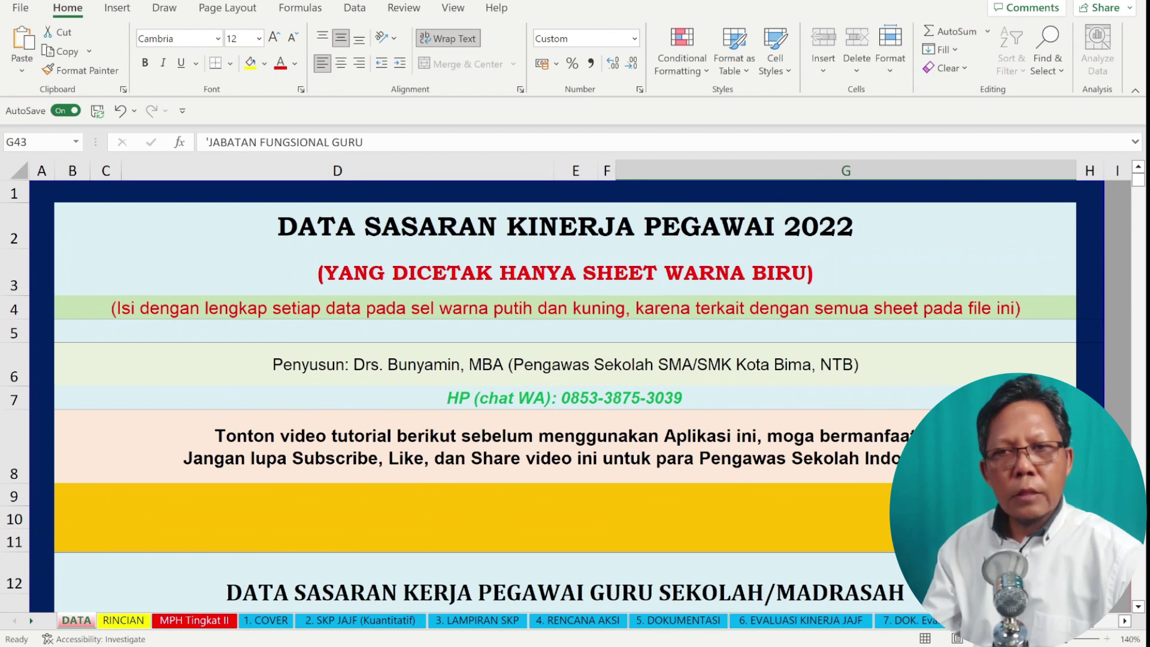
{"action": "scroll", "coordinate": [1142, 609], "scroll_direction": "down", "scroll_amount": 3}
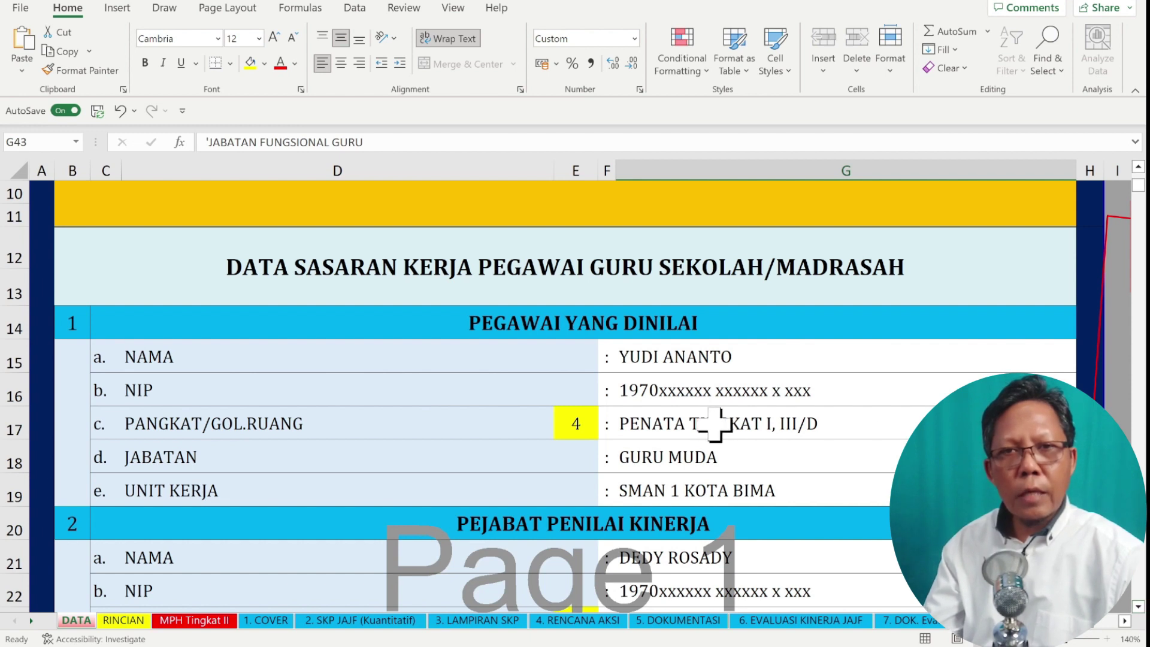
{"action": "left_click", "coordinate": [700, 458]}
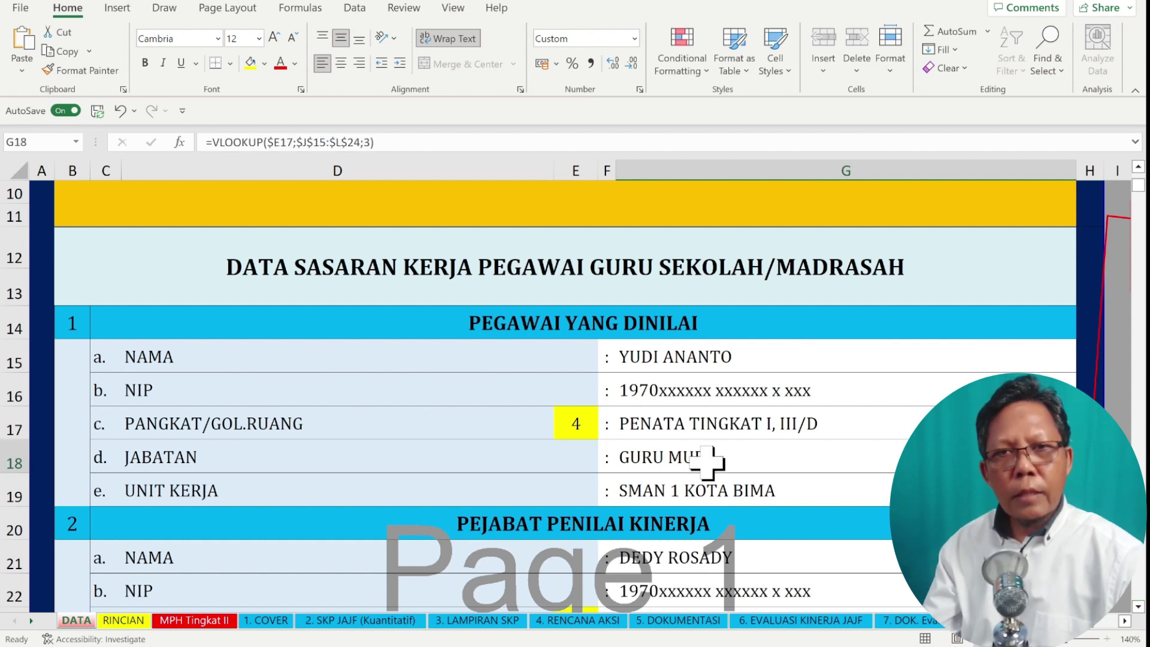
{"action": "left_click", "coordinate": [699, 426]}
{"action": "left_click", "coordinate": [674, 460]}
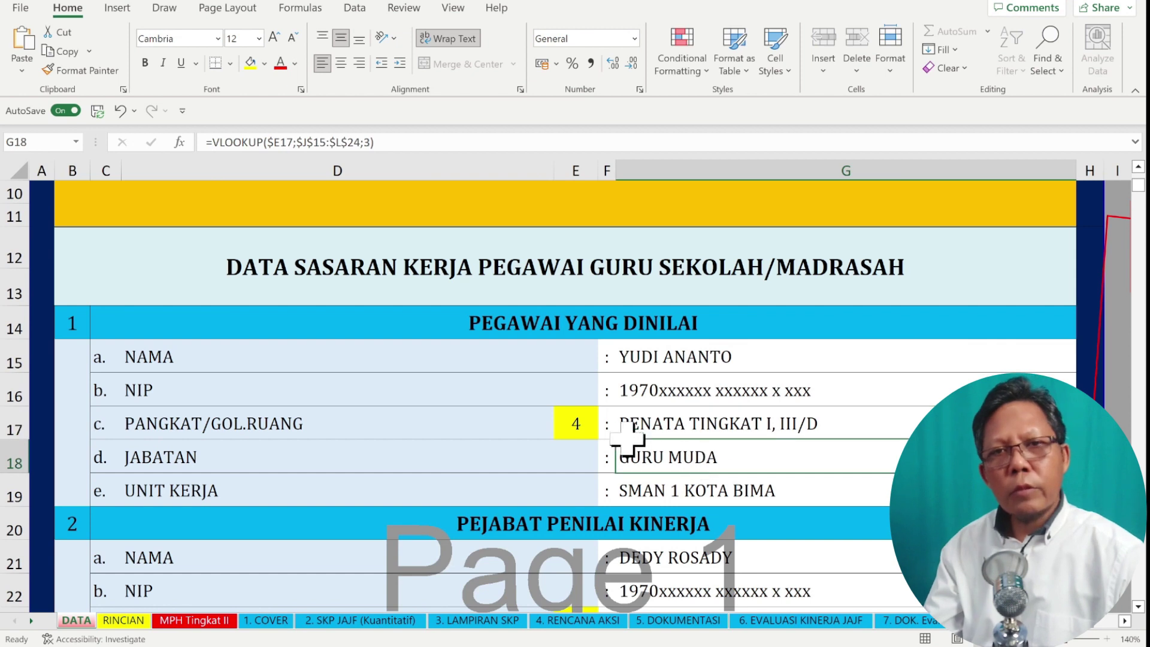
{"action": "left_click", "coordinate": [582, 426]}
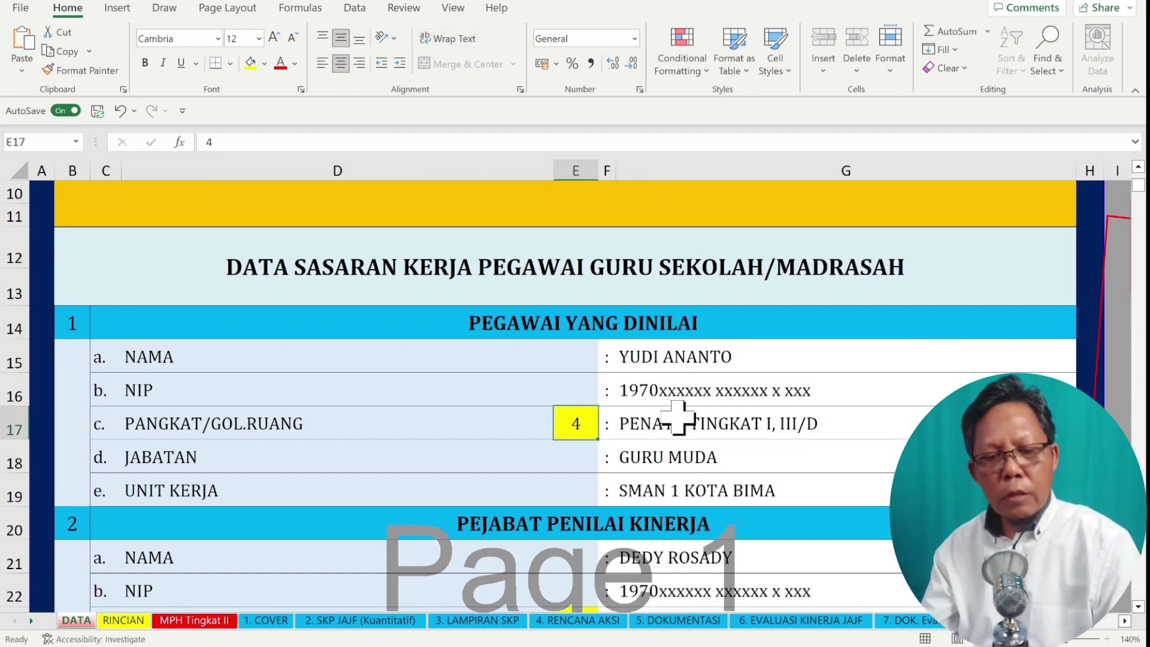
{"action": "type", "text": "5"}
{"action": "key", "text": "Return"}
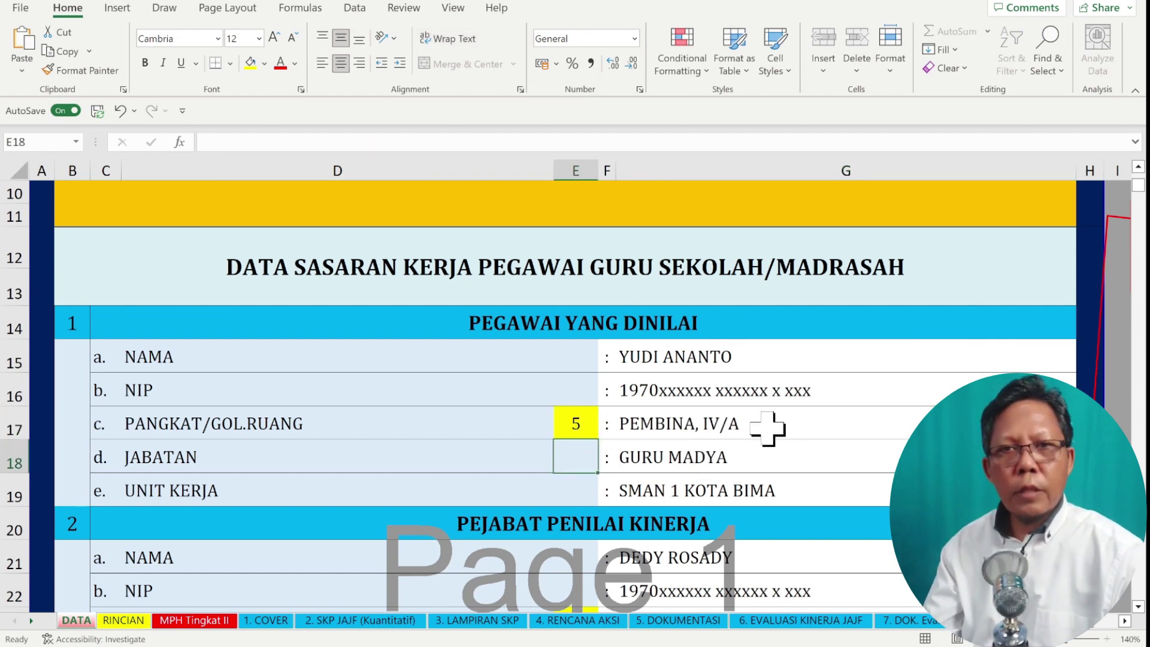
Check the assessed employee's JABATAN lookup cell and examine the numbered Pangkat/Gol and Jabatan code table beside the form.
{"action": "left_click", "coordinate": [713, 473]}
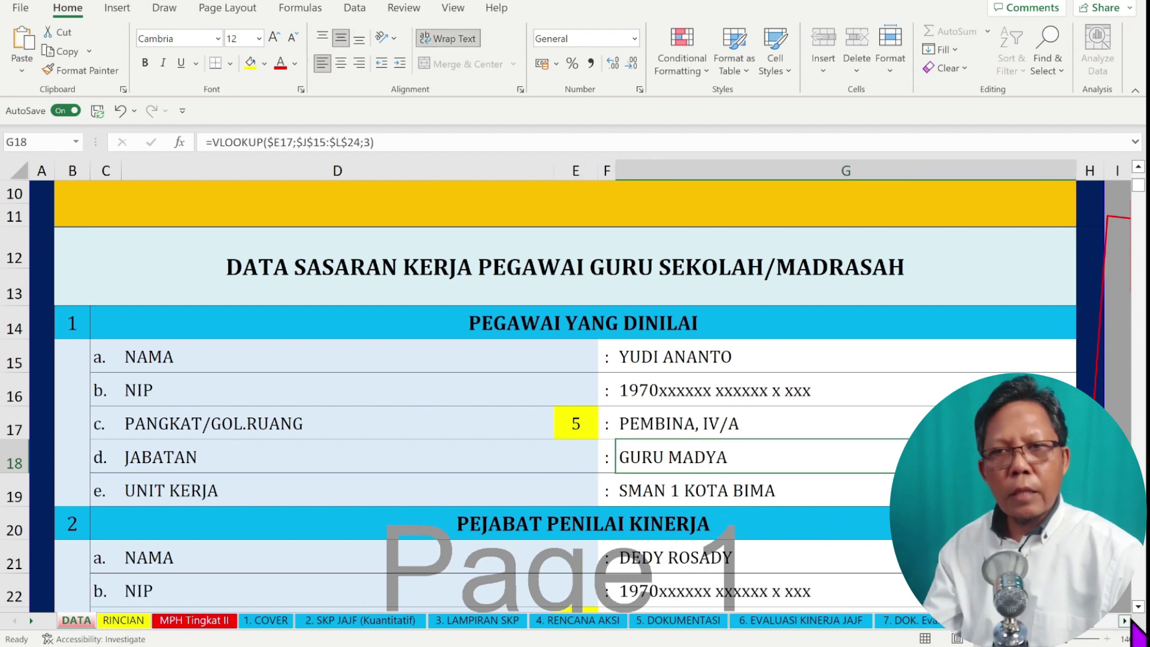
{"action": "left_click", "coordinate": [1126, 621]}
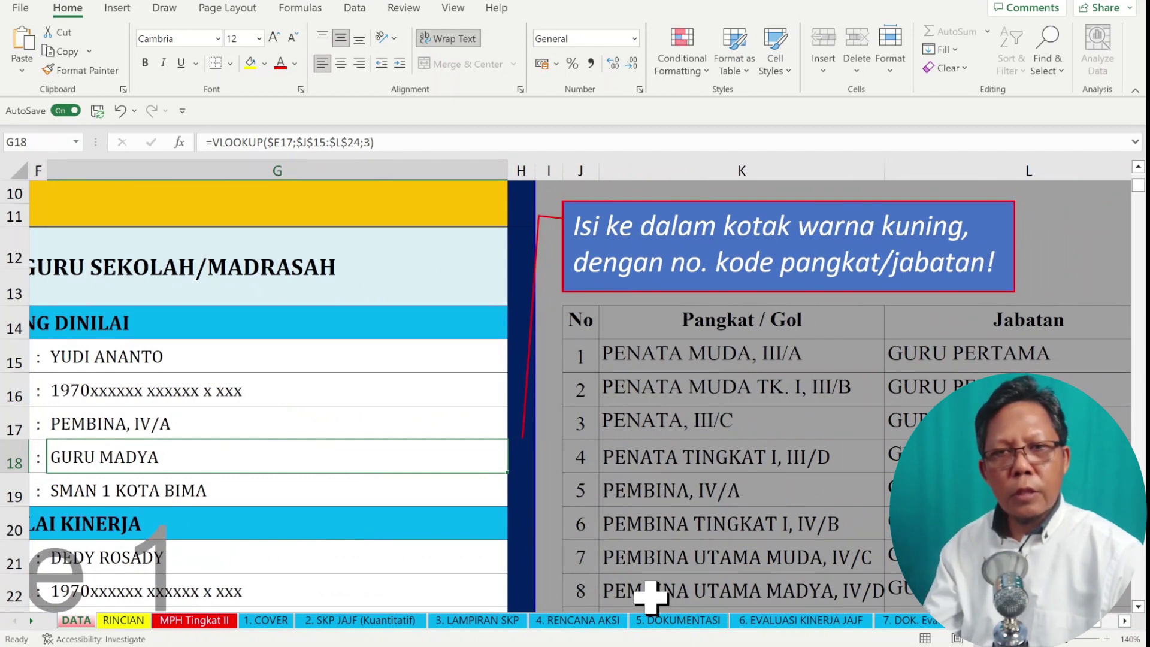
{"action": "scroll", "coordinate": [1142, 623], "scroll_direction": "down", "scroll_amount": 2}
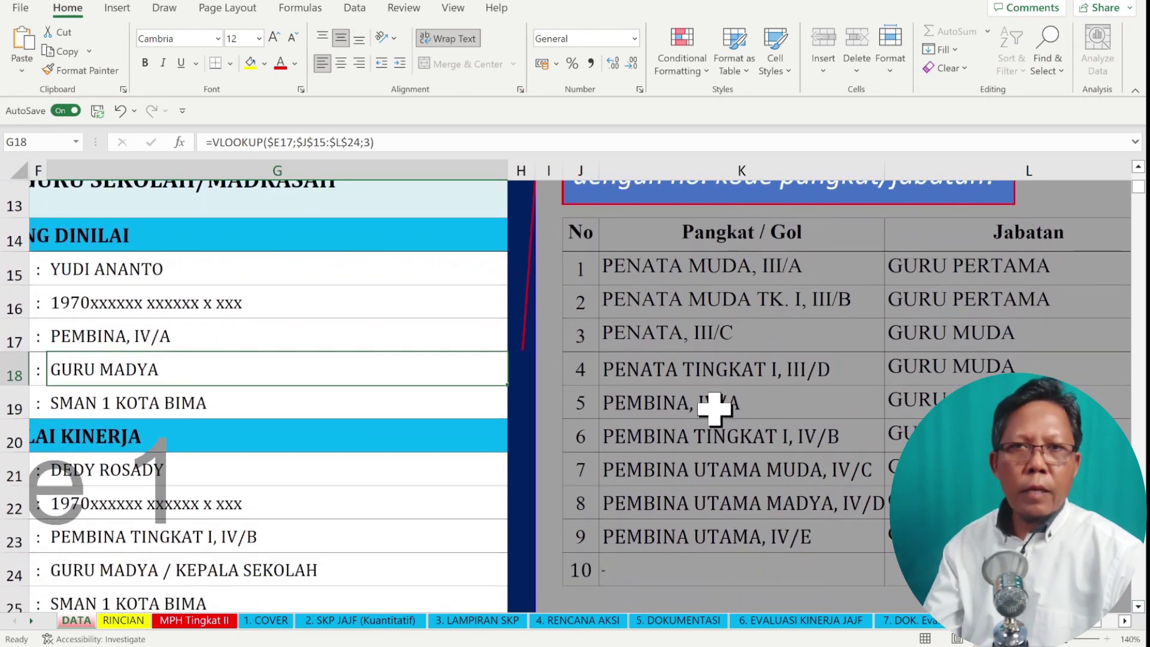
{"action": "left_click", "coordinate": [650, 570]}
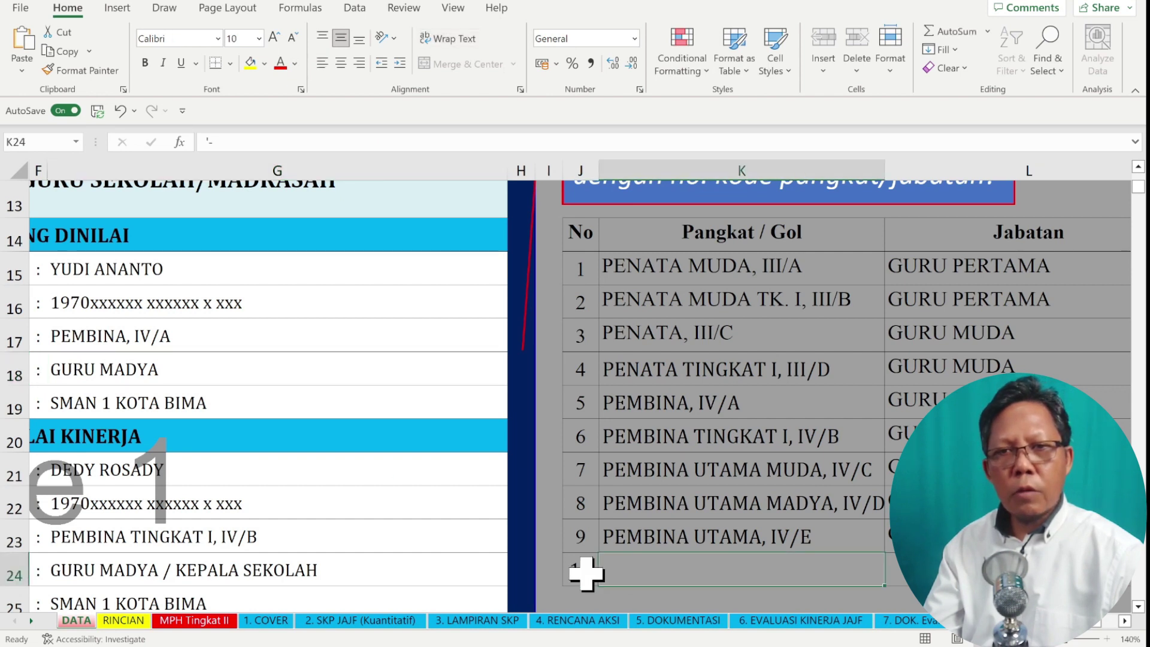
{"action": "left_click", "coordinate": [942, 280]}
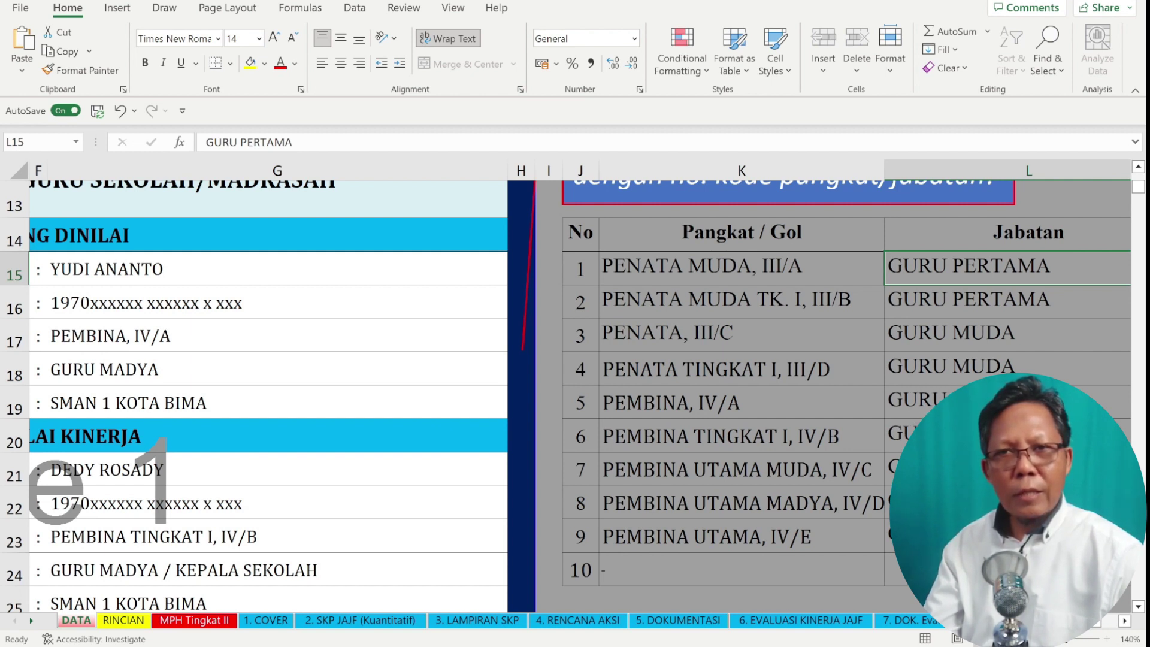
{"action": "scroll", "coordinate": [1114, 626], "scroll_direction": "left", "scroll_amount": 5}
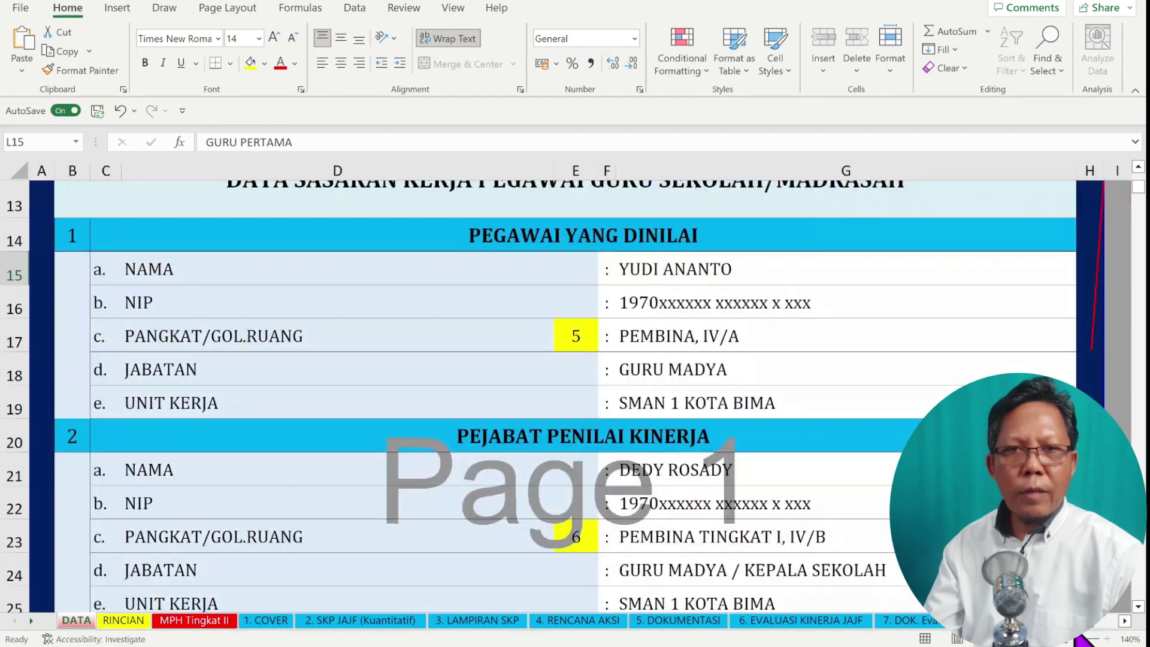
Review the PEJABAT PENILAI KINERJA and ATASAN PEJABAT PENILAI KINERJA sections, including their rank code and position cells.
{"action": "scroll", "coordinate": [1139, 614], "scroll_direction": "down", "scroll_amount": 6}
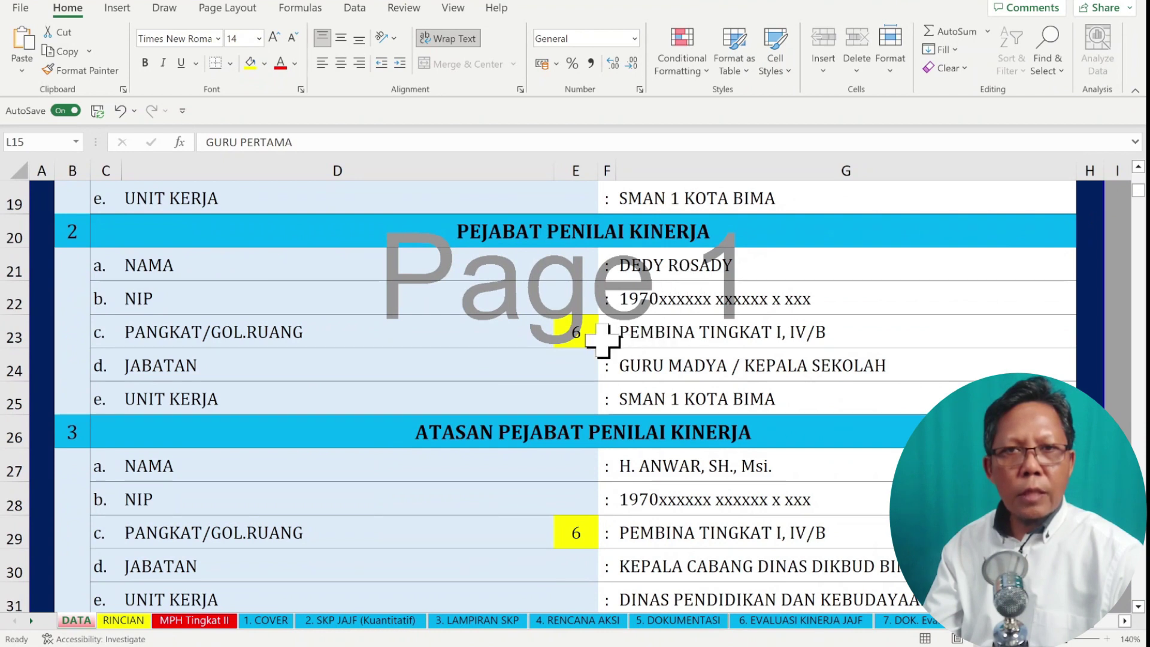
{"action": "left_click", "coordinate": [589, 334]}
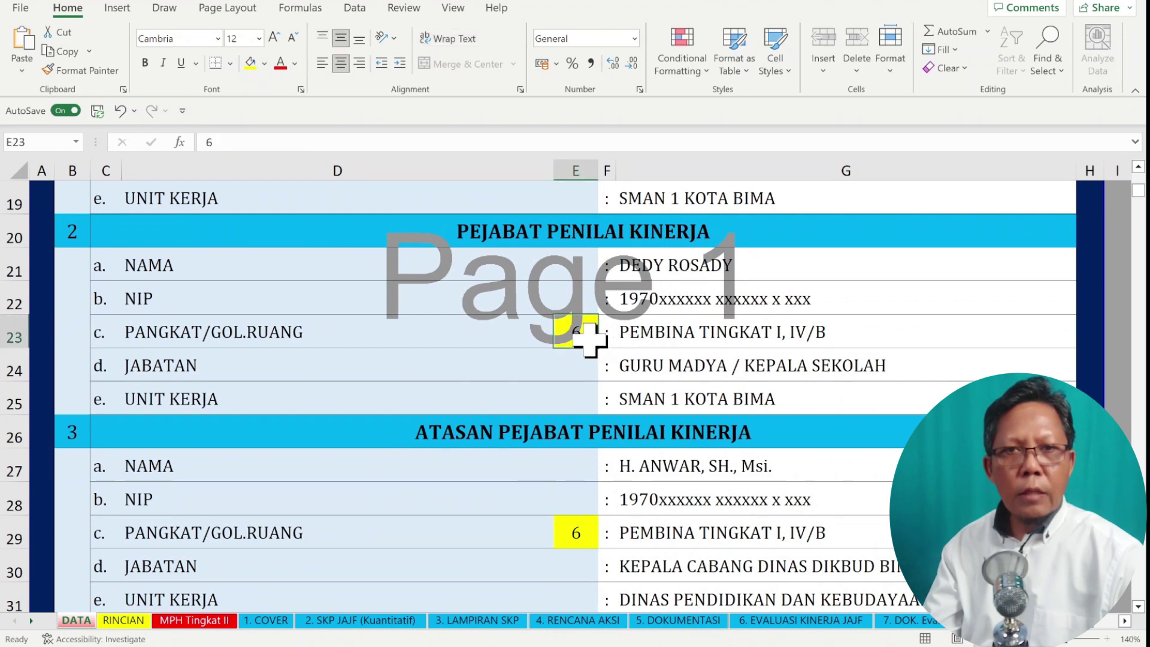
{"action": "left_click", "coordinate": [673, 485]}
{"action": "left_click", "coordinate": [680, 560]}
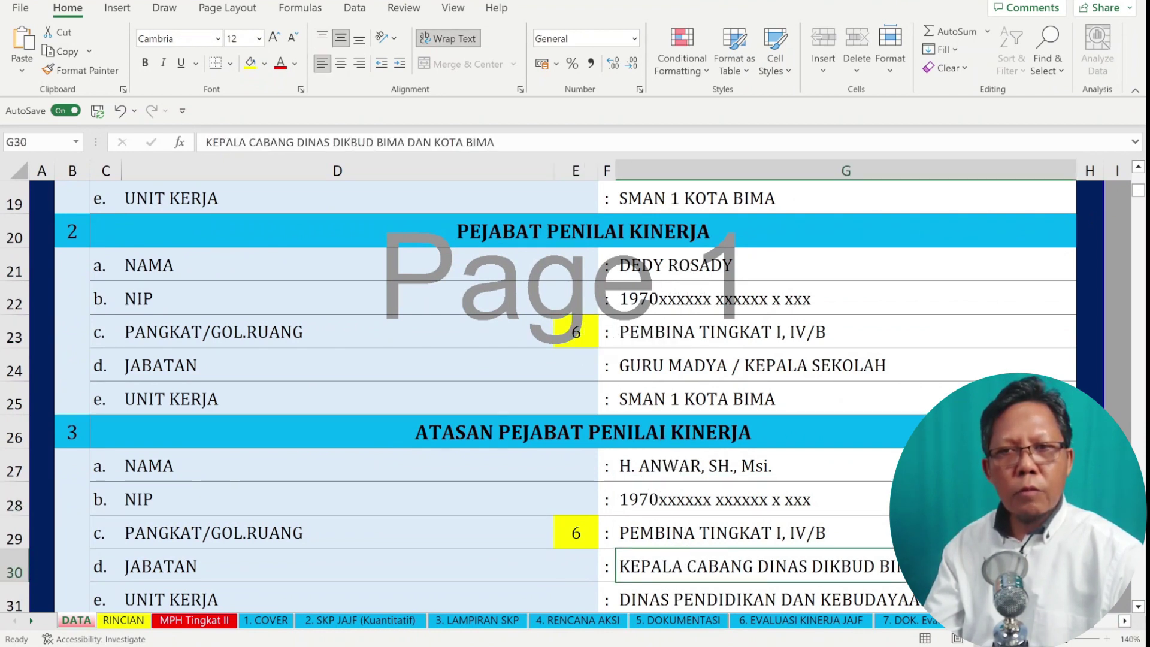
{"action": "scroll", "coordinate": [1138, 607], "scroll_direction": "down", "scroll_amount": 4}
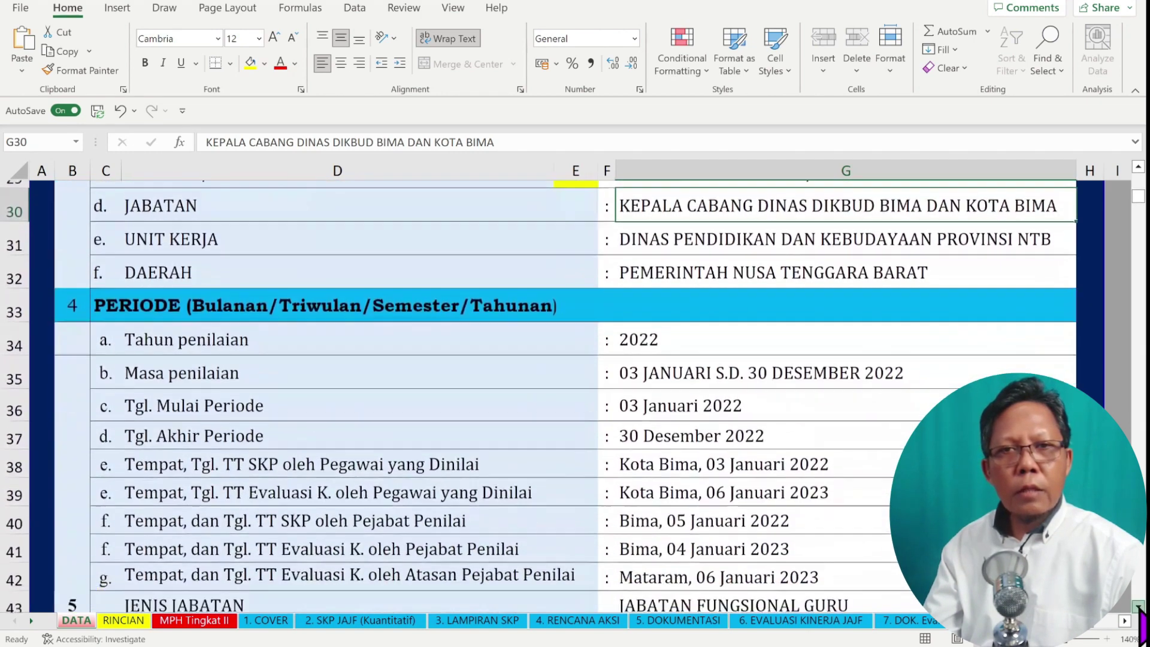
{"action": "scroll", "coordinate": [1138, 606], "scroll_direction": "down", "scroll_amount": 1}
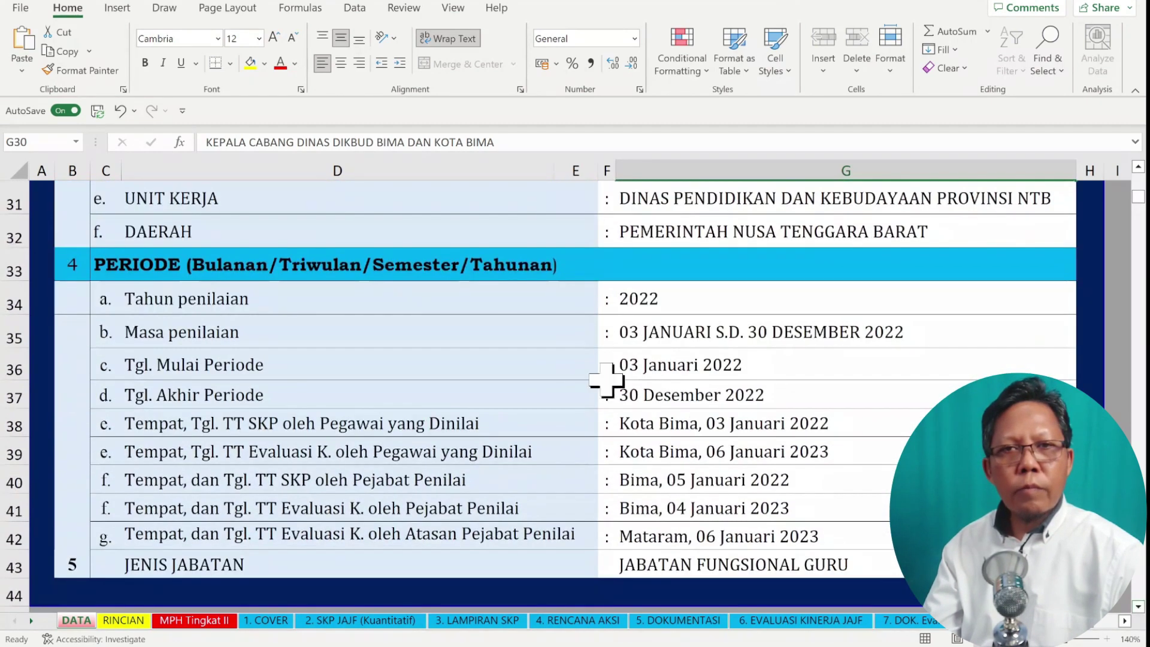
Examine the PERIODE section of the DATA sheet: the assessment period and the signing places and dates for the SKP and evaluation.
{"action": "left_click", "coordinate": [631, 339]}
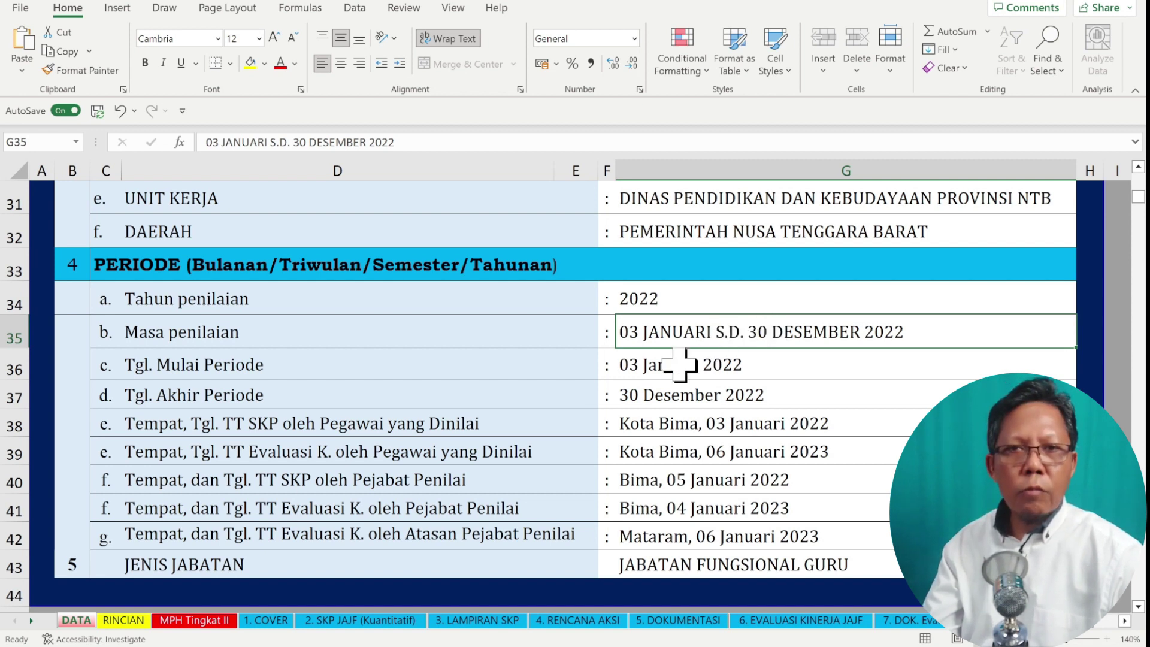
{"action": "left_click", "coordinate": [647, 422]}
{"action": "left_click", "coordinate": [632, 451]}
{"action": "left_click", "coordinate": [629, 479]}
{"action": "left_click", "coordinate": [632, 509]}
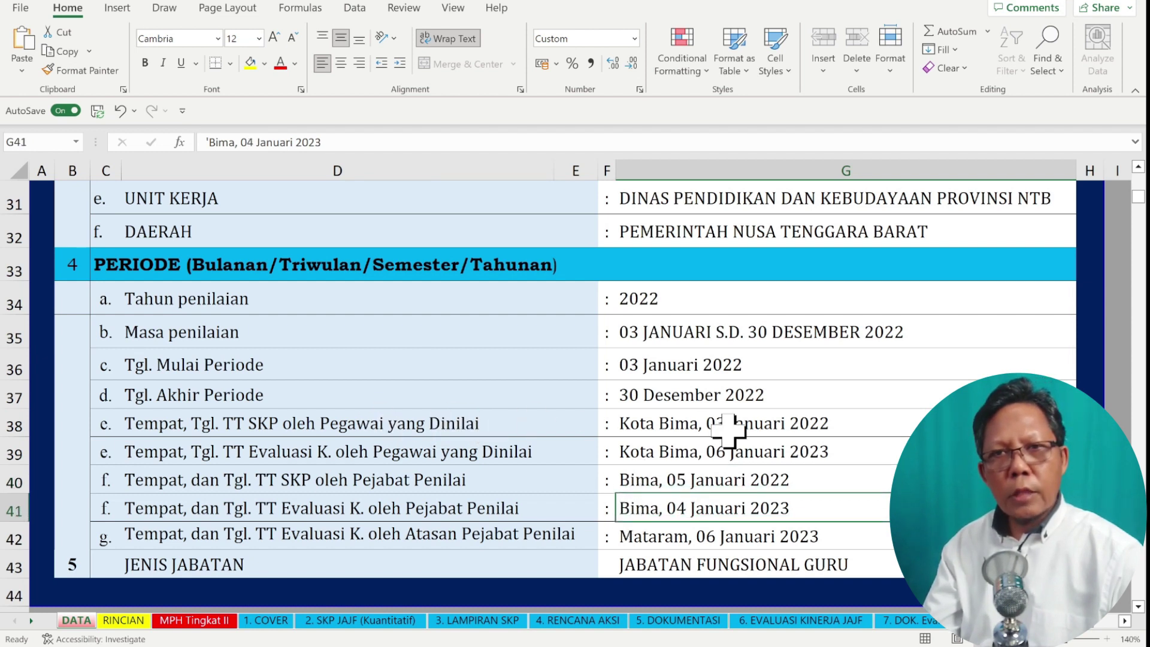
{"action": "left_click", "coordinate": [660, 453]}
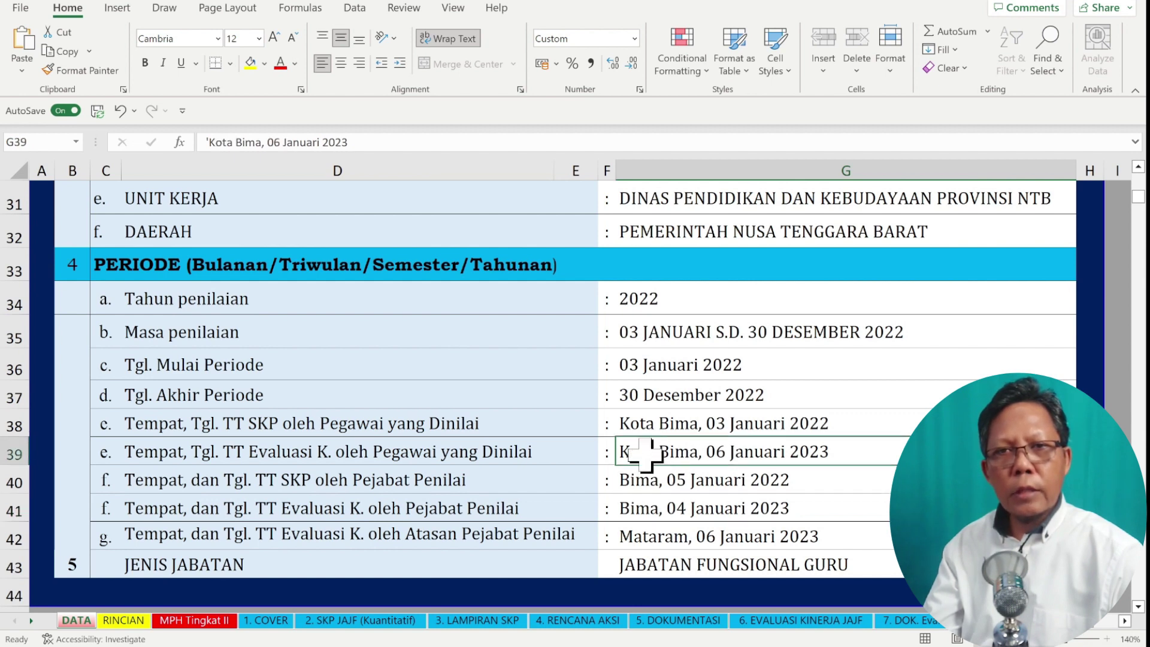
{"action": "left_click", "coordinate": [653, 507]}
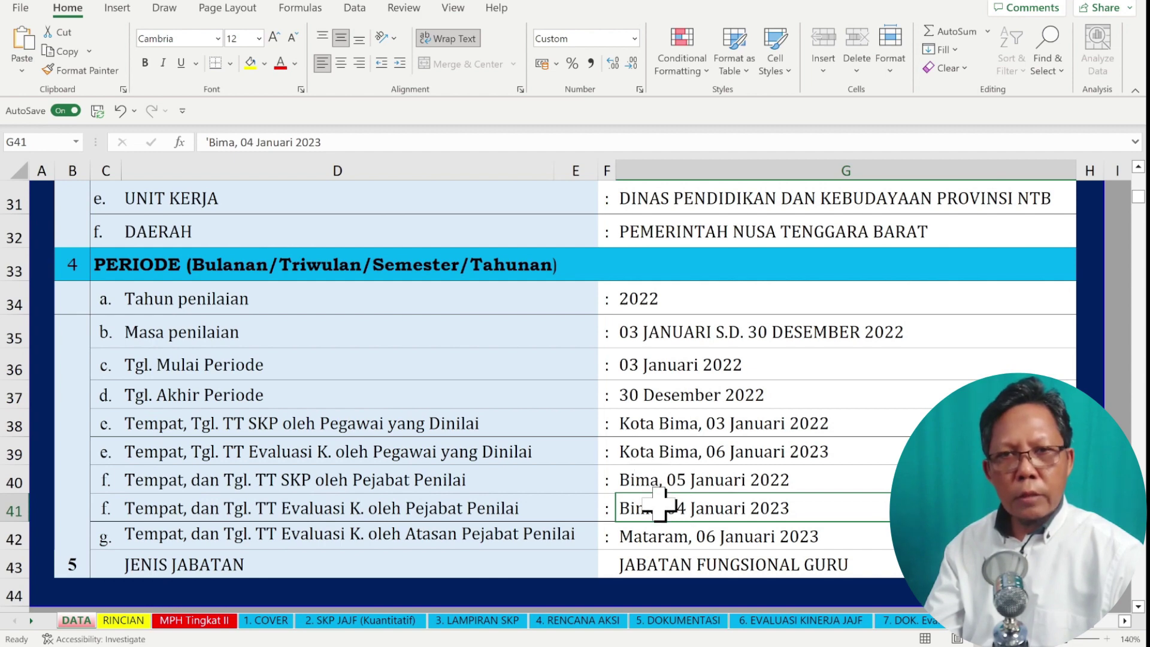
{"action": "left_click", "coordinate": [1138, 606]}
{"action": "left_click", "coordinate": [1138, 606]}
{"action": "left_click", "coordinate": [1138, 606]}
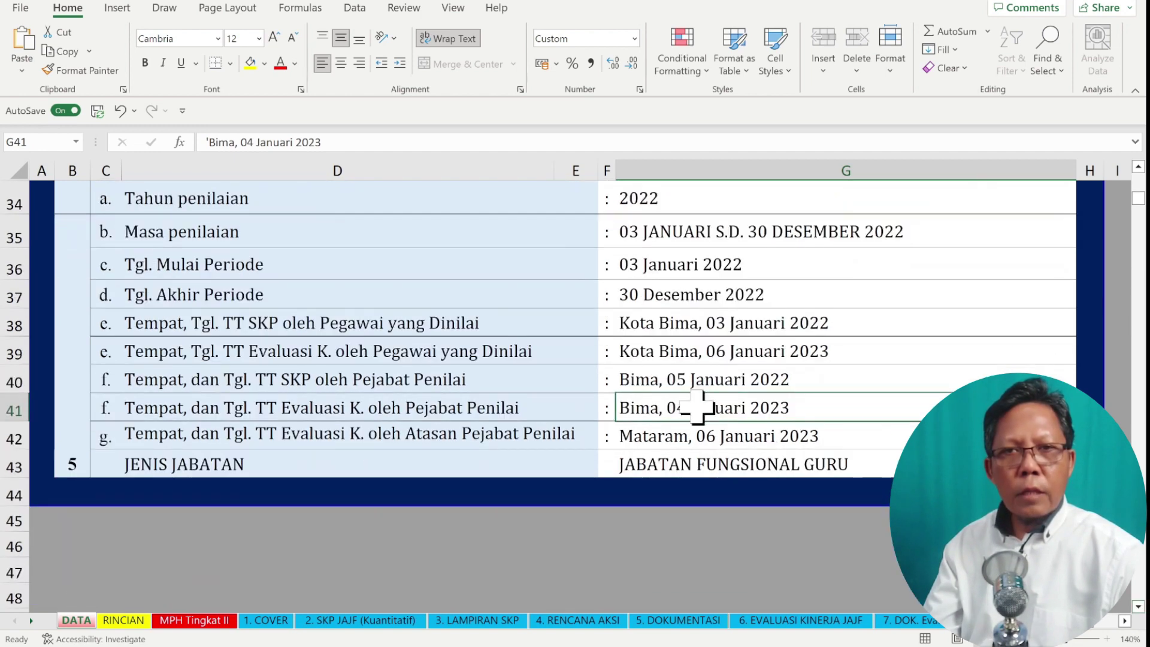
{"action": "left_click", "coordinate": [676, 383]}
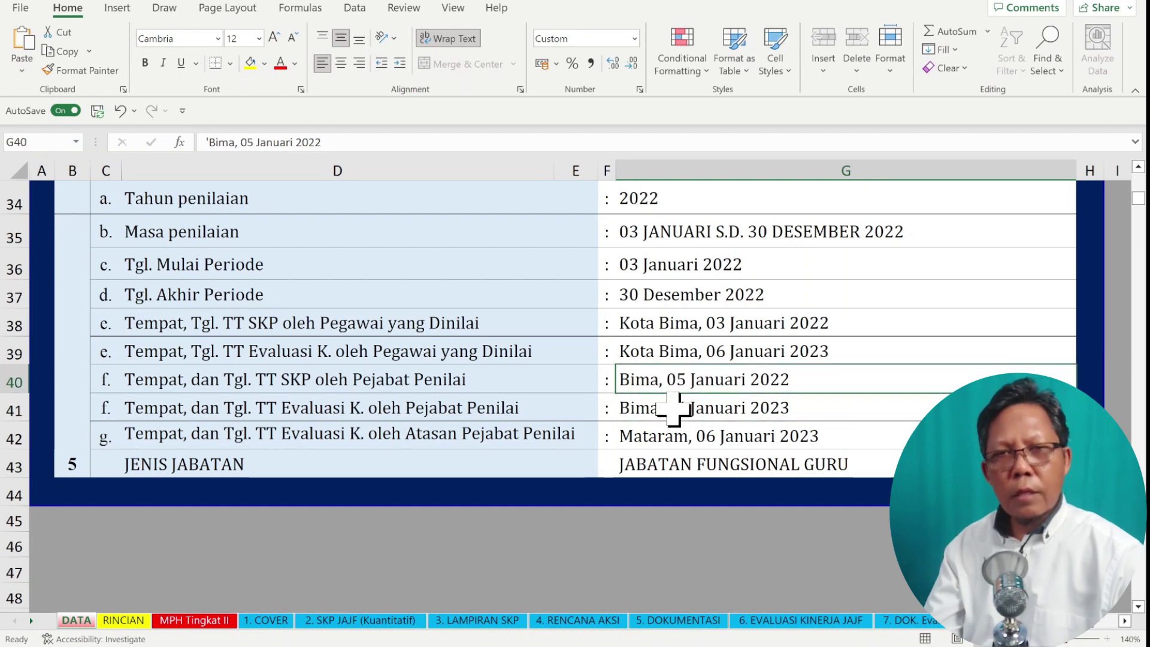
{"action": "left_click", "coordinate": [674, 407]}
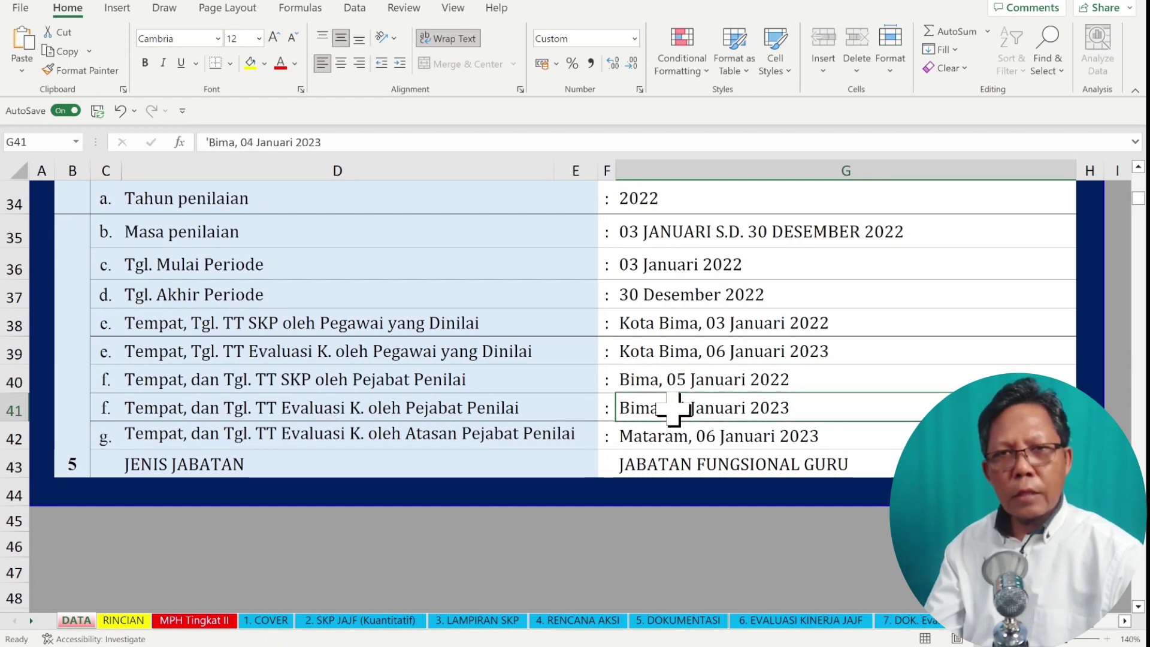
{"action": "left_click", "coordinate": [673, 381]}
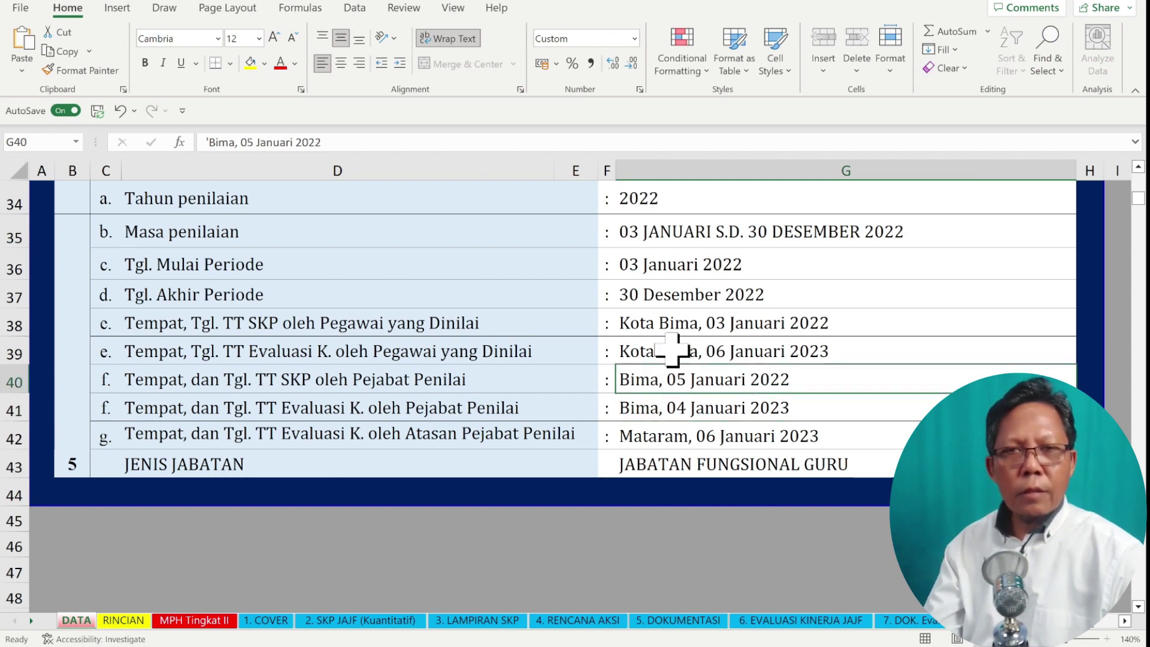
{"action": "left_click", "coordinate": [672, 351]}
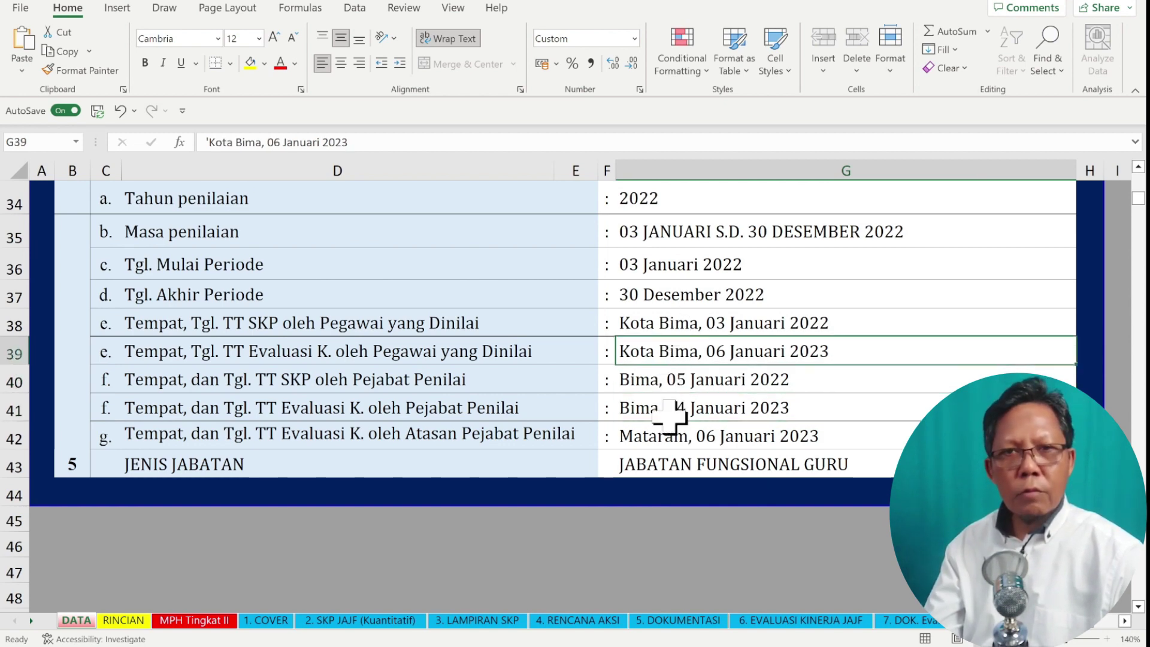
{"action": "scroll", "coordinate": [249, 501], "scroll_direction": "up", "scroll_amount": 11}
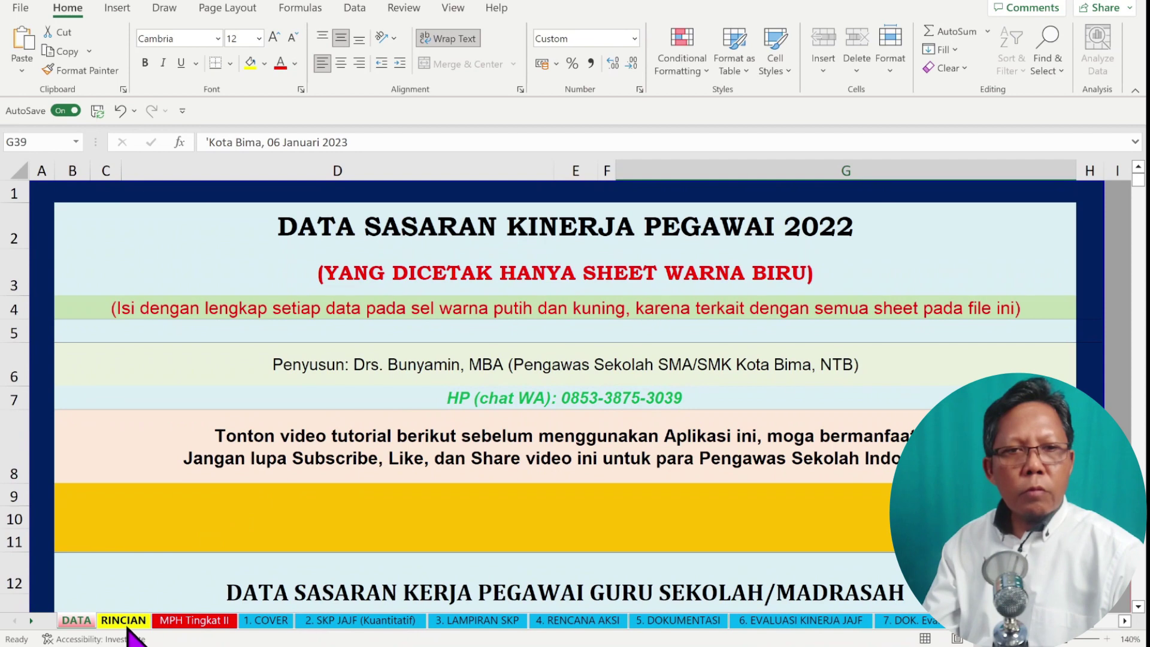
Open the MPH Tingkat II sheet and examine the Kepala Sekolah row across all of its OUTCOME ANTARA/OUTPUT/LAYANAN columns.
{"action": "left_click", "coordinate": [175, 623]}
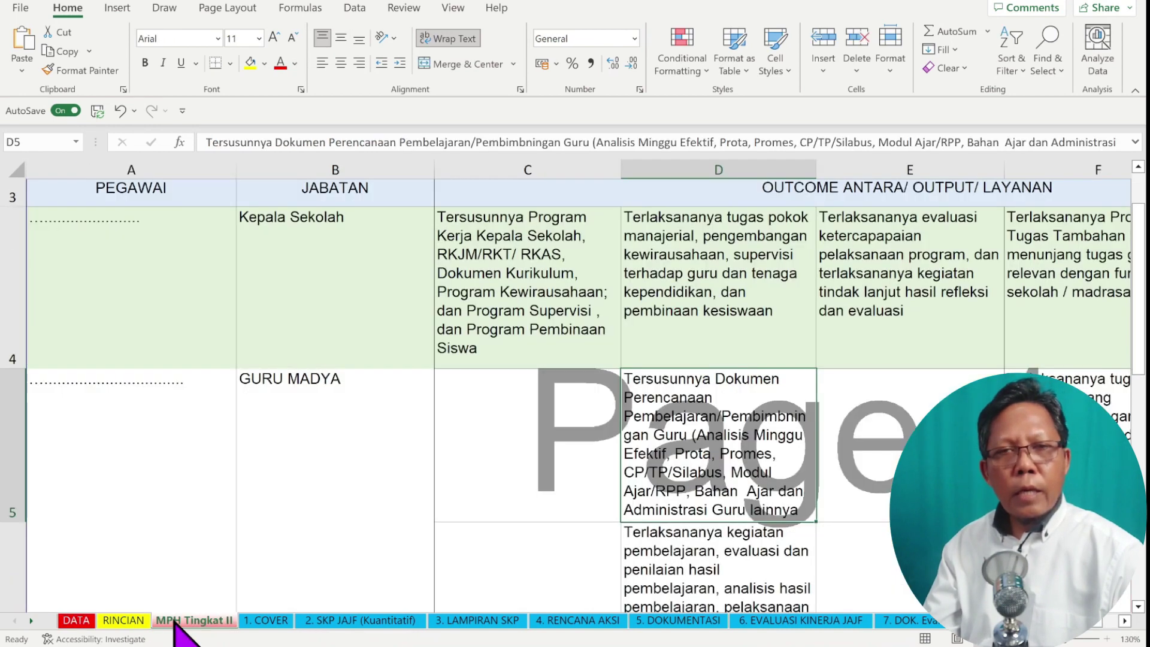
{"action": "scroll", "coordinate": [354, 462], "scroll_direction": "up", "scroll_amount": 3}
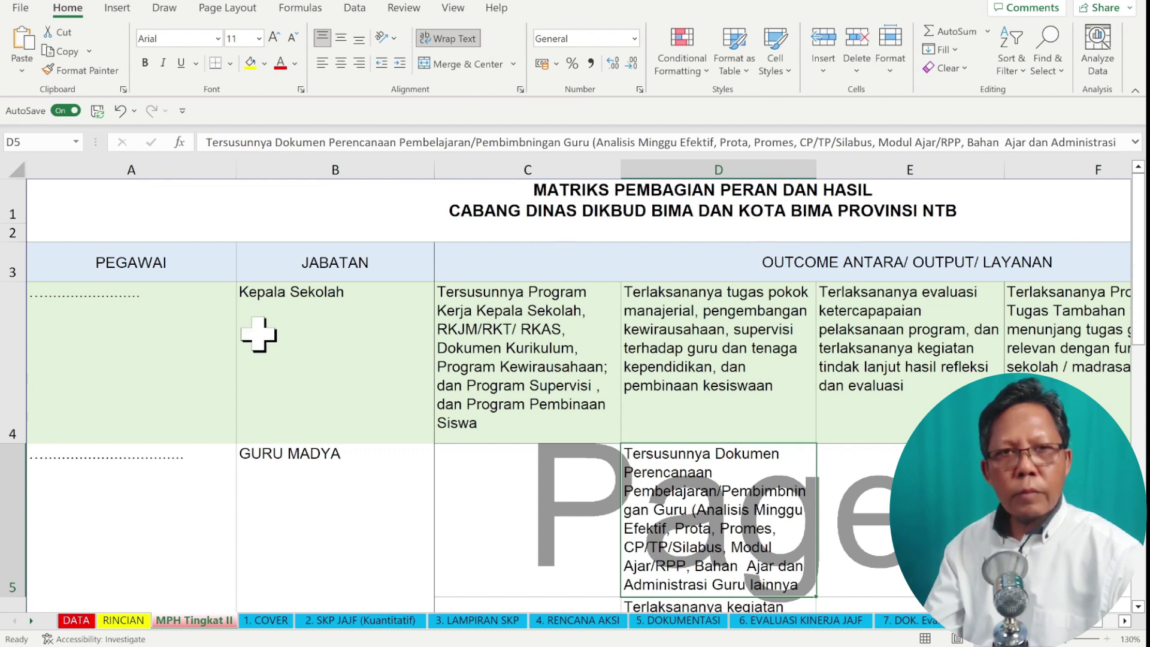
{"action": "left_click", "coordinate": [287, 332]}
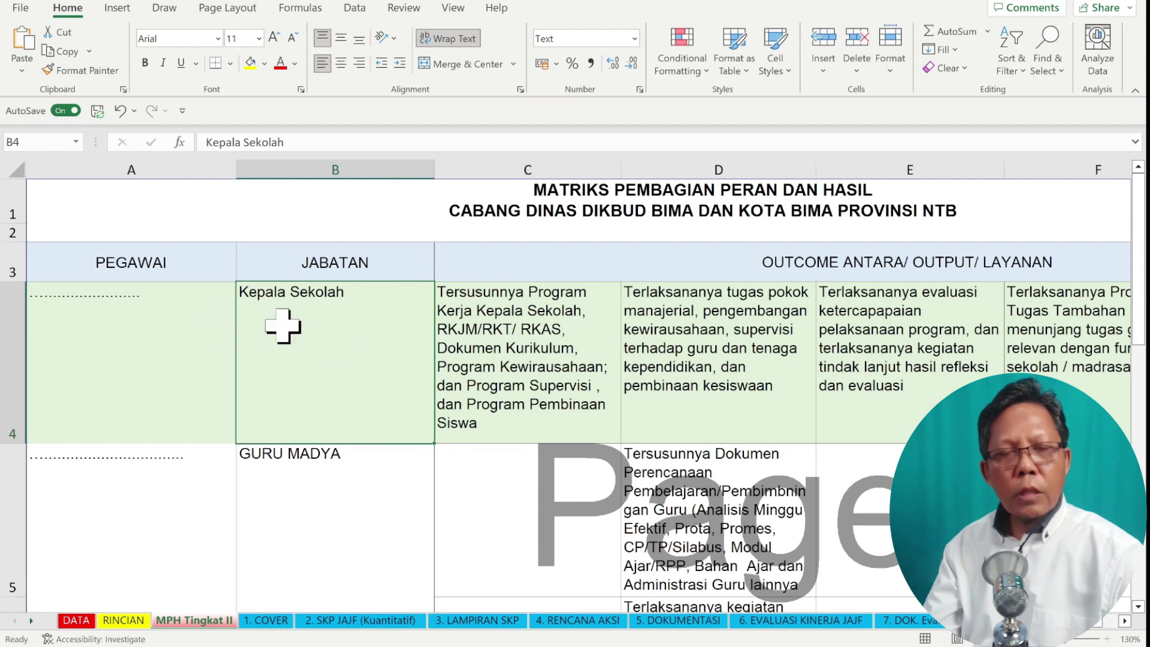
{"action": "left_click", "coordinate": [462, 334]}
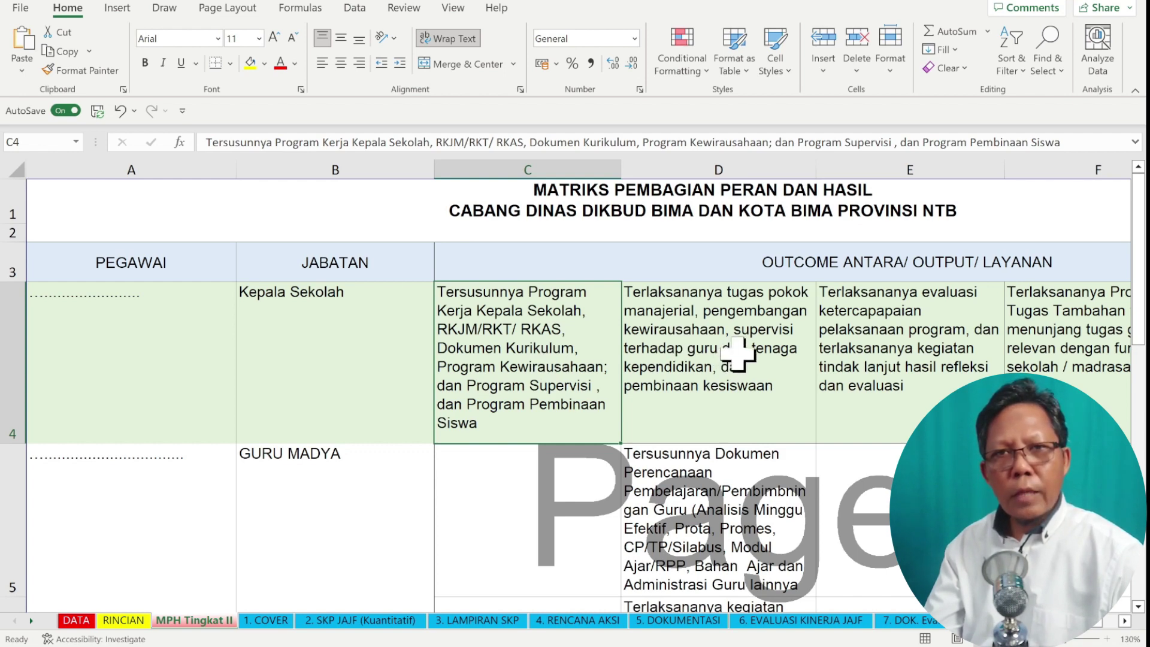
{"action": "left_click", "coordinate": [738, 354]}
{"action": "left_click", "coordinate": [868, 336]}
{"action": "left_click", "coordinate": [1125, 621]}
{"action": "left_click", "coordinate": [1125, 621]}
{"action": "left_click", "coordinate": [1125, 621]}
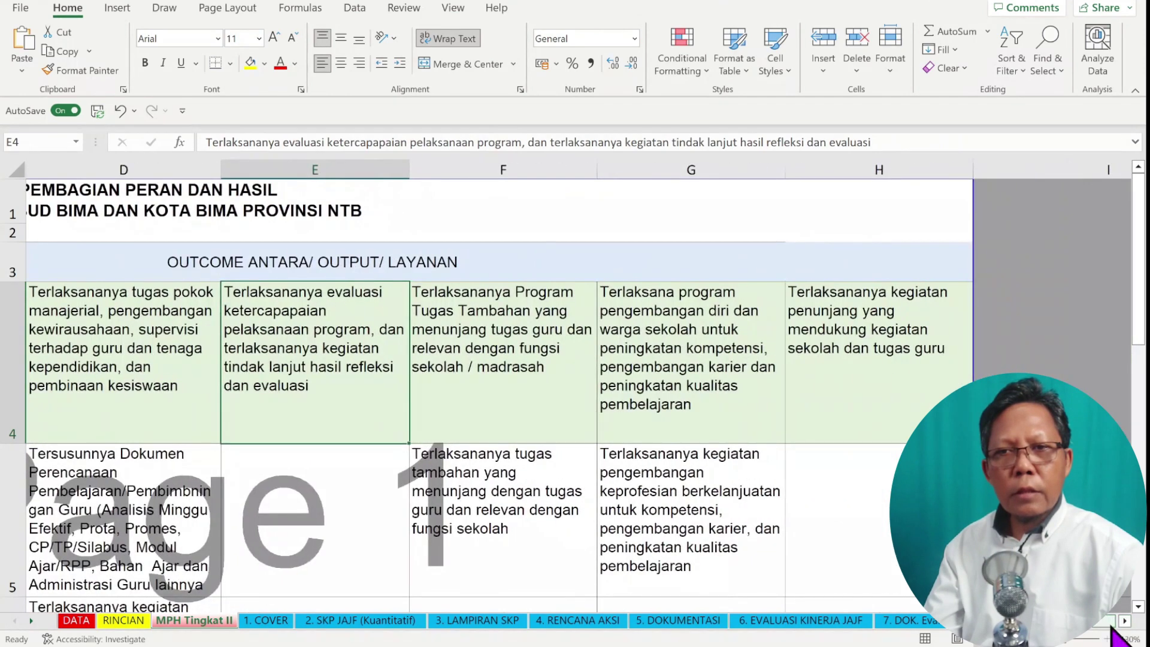
Compare the Kepala Sekolah outcomes with the GURU MADYA outcomes beneath them in columns D to G of the matrix.
{"action": "left_click", "coordinate": [1092, 623]}
{"action": "left_click", "coordinate": [1026, 354]}
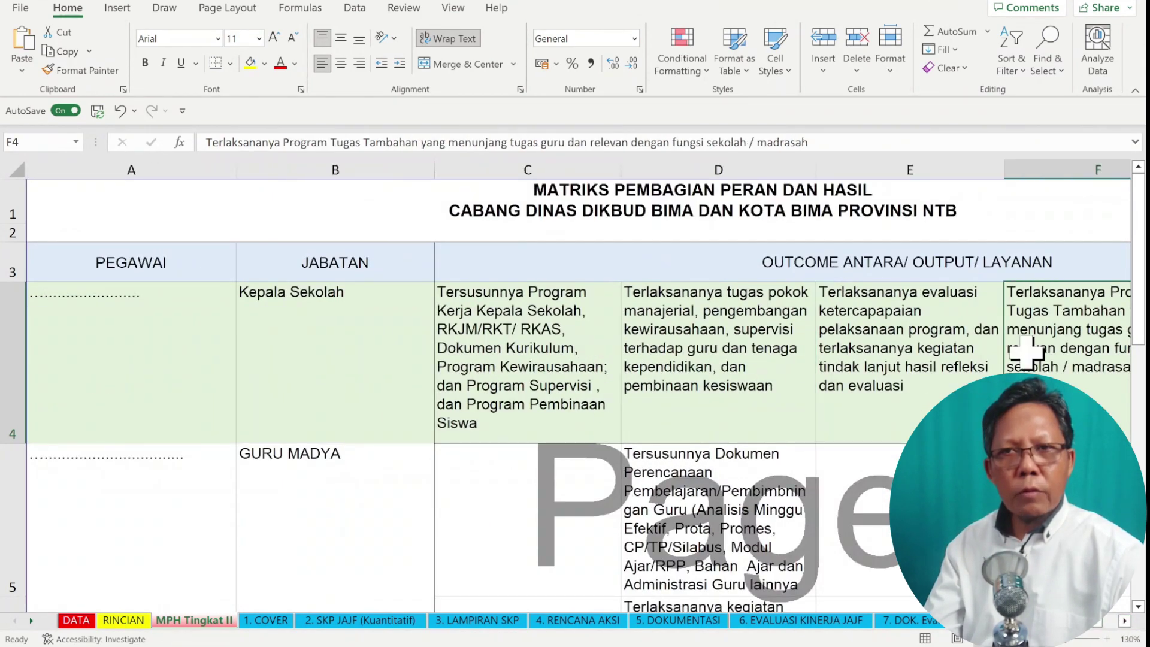
{"action": "left_click", "coordinate": [739, 490]}
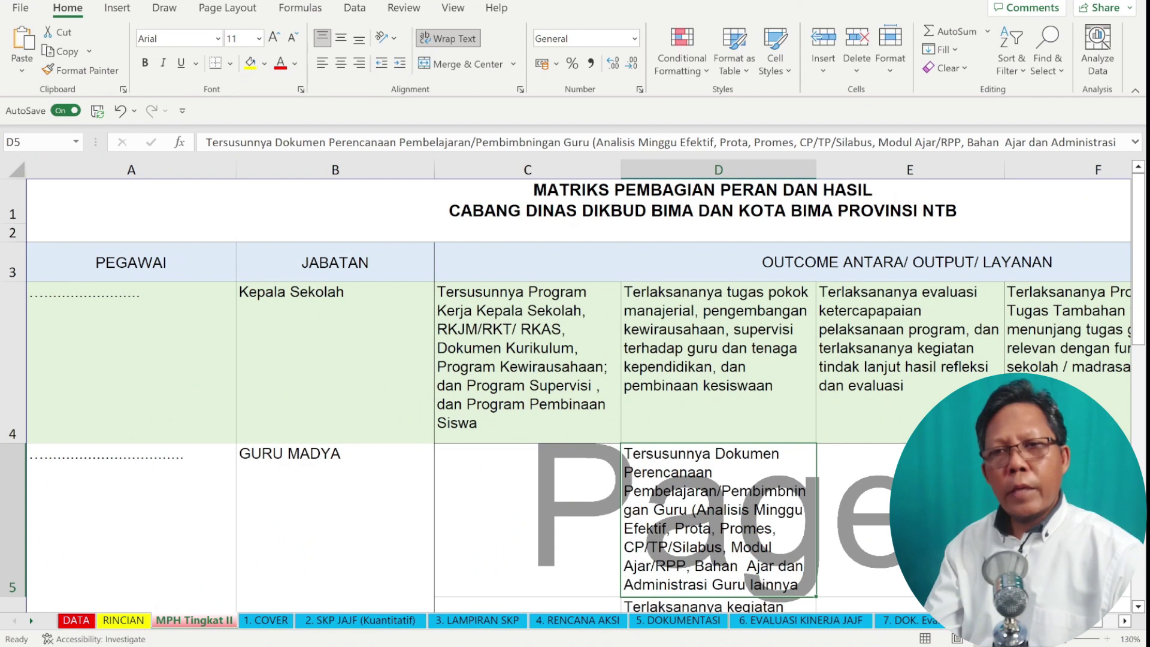
{"action": "left_click", "coordinate": [696, 364]}
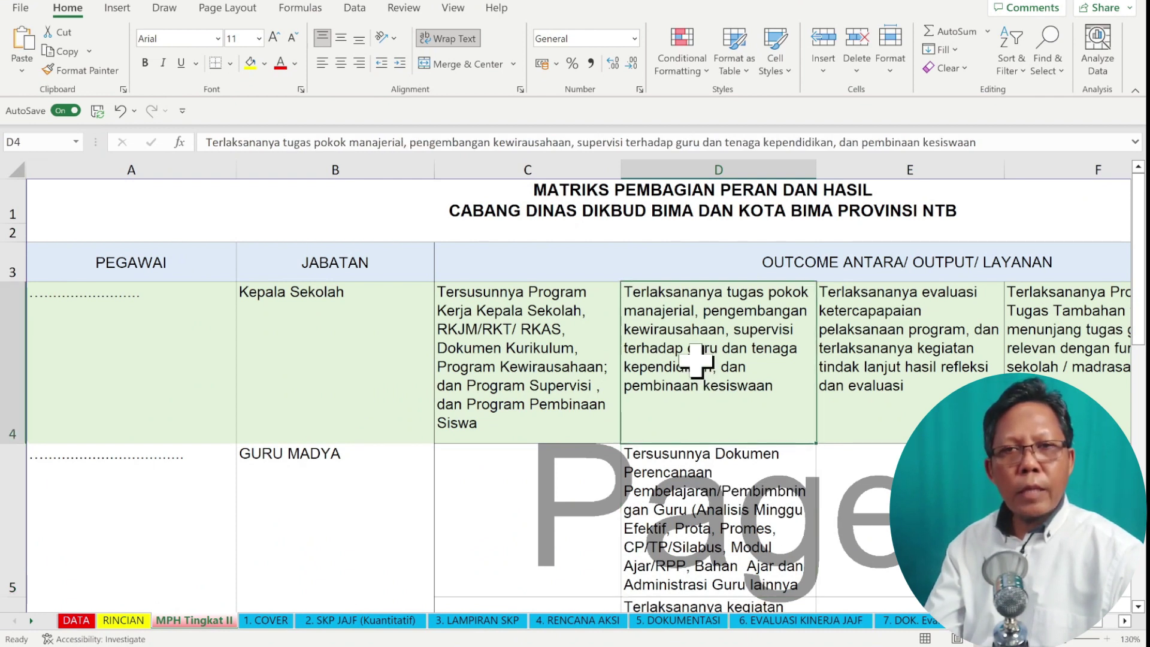
{"action": "left_click", "coordinate": [718, 494]}
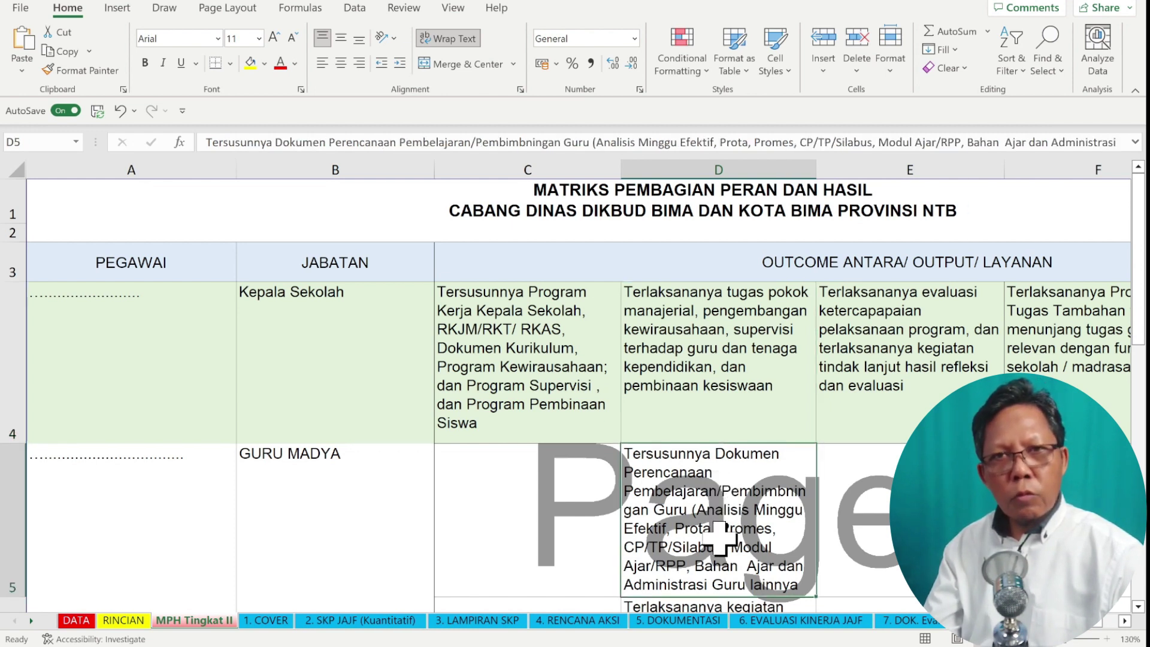
{"action": "left_click", "coordinate": [725, 370]}
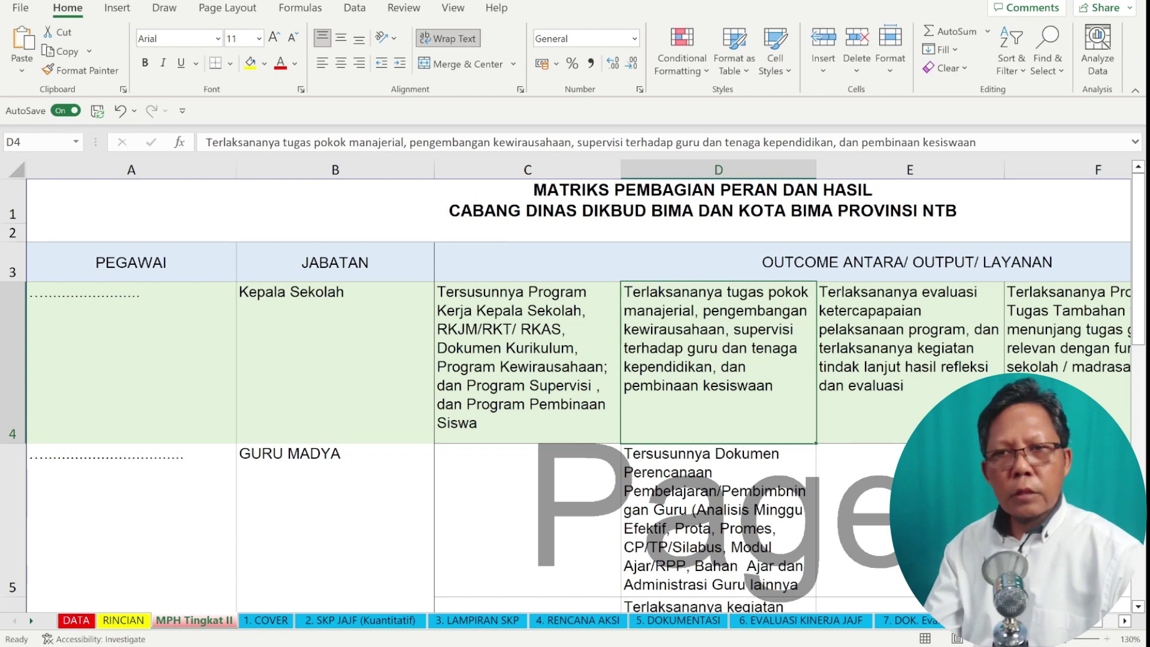
{"action": "left_click", "coordinate": [1125, 621]}
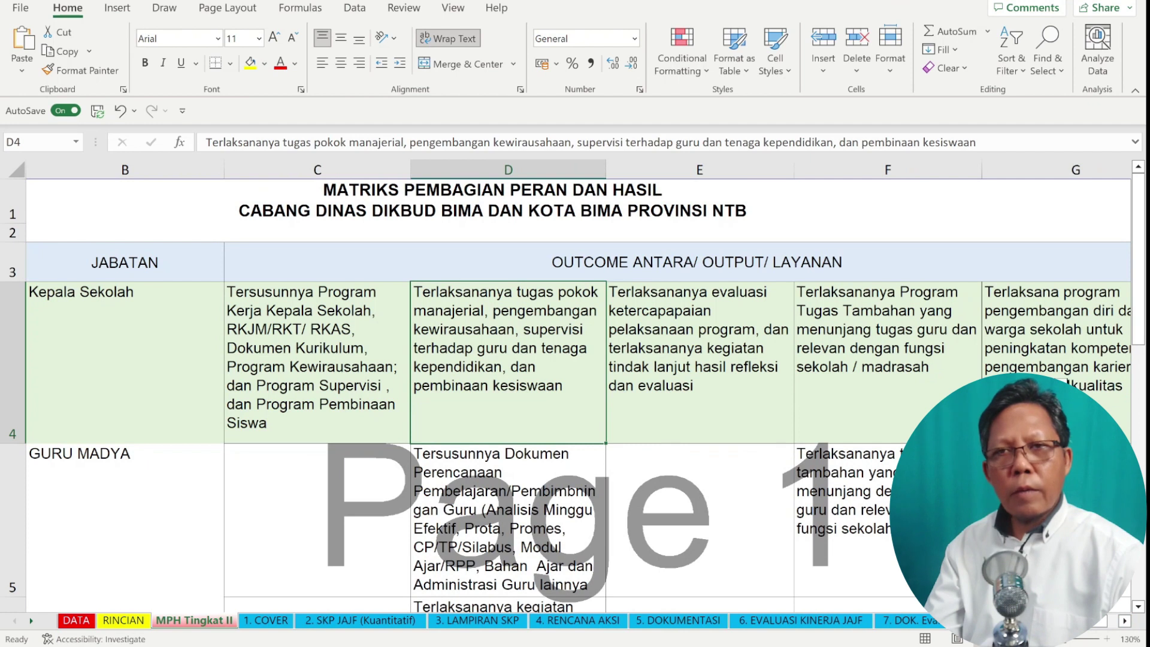
{"action": "left_click", "coordinate": [1055, 519]}
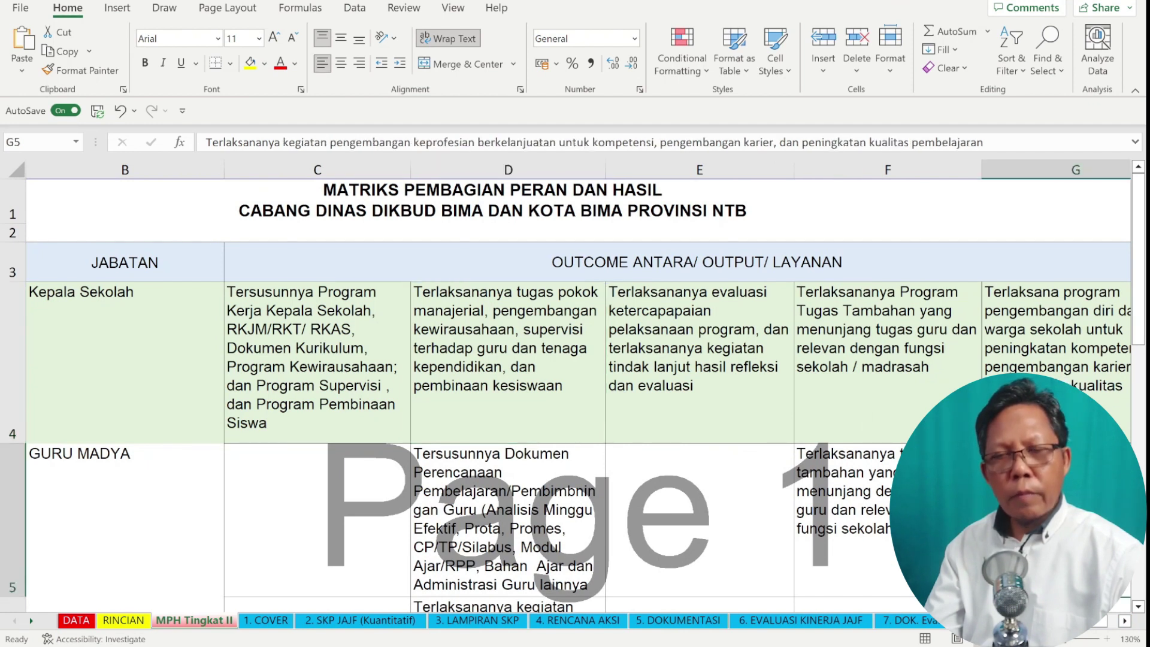
{"action": "left_click", "coordinate": [1044, 358]}
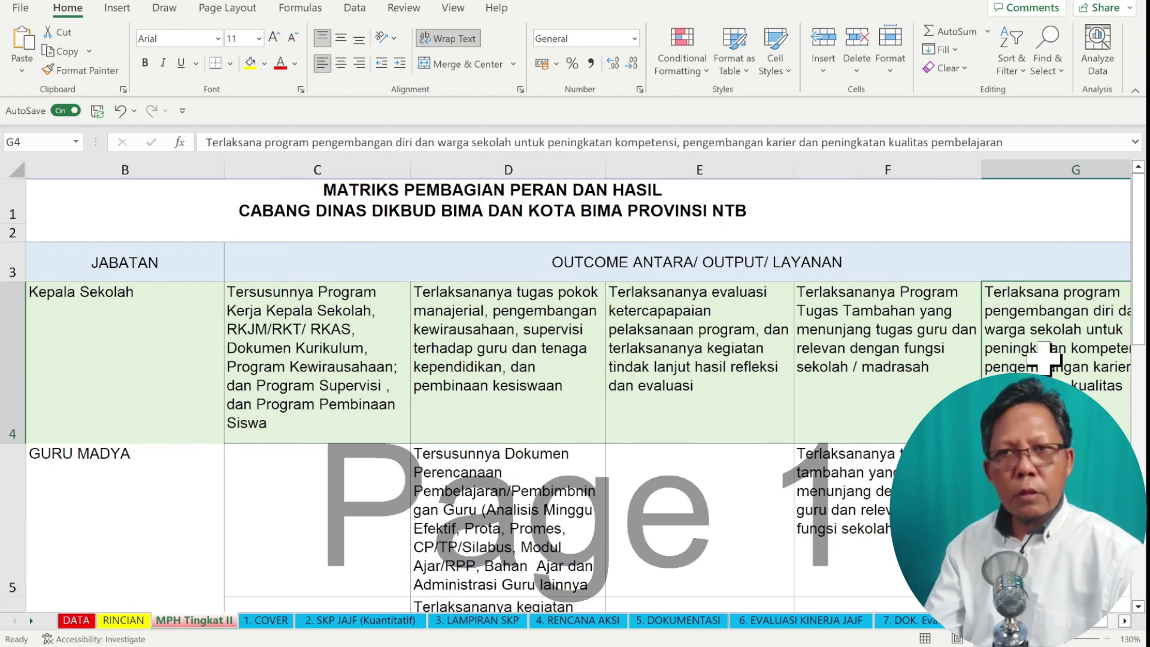
{"action": "scroll", "coordinate": [723, 338], "scroll_direction": "left", "scroll_amount": 2}
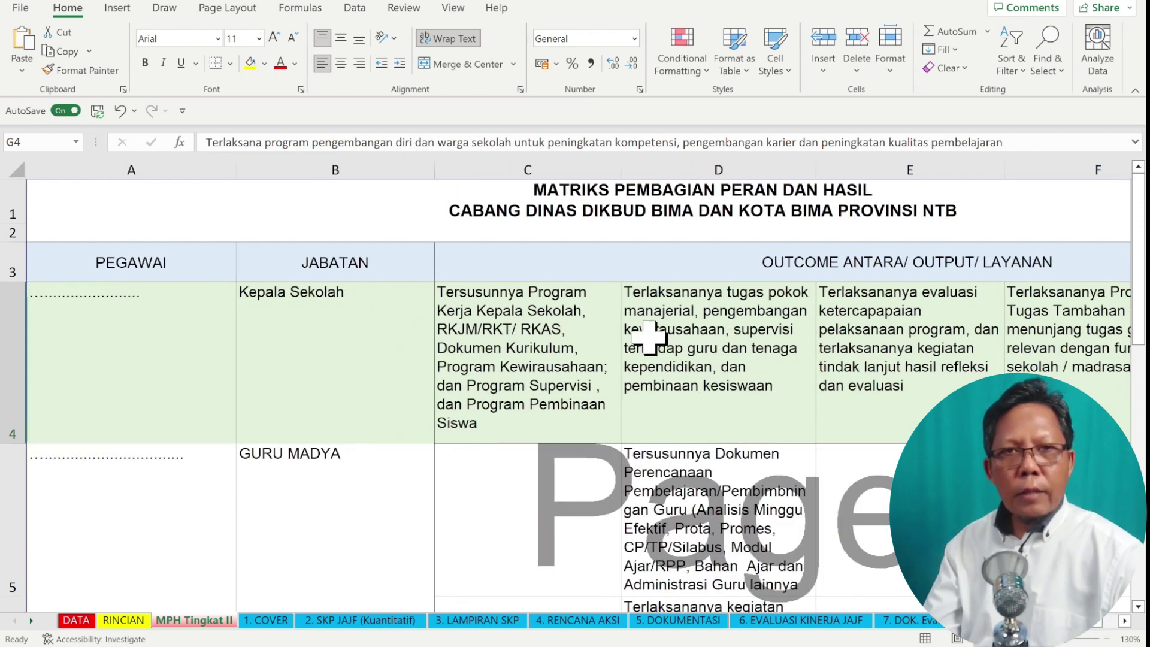
Examine the GURU MADYA section's PEGAWAI and JABATAN cells and its planning, teaching and student-development outcomes in rows 5 to 7.
{"action": "scroll", "coordinate": [680, 356], "scroll_direction": "down", "scroll_amount": 1}
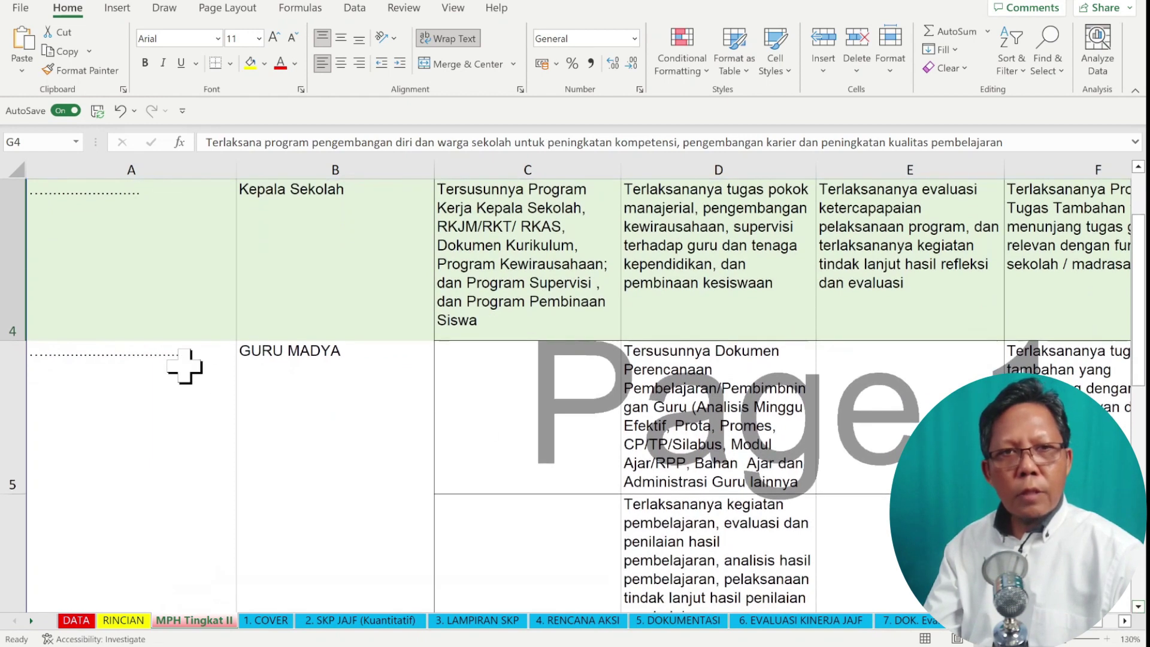
{"action": "left_click", "coordinate": [318, 382]}
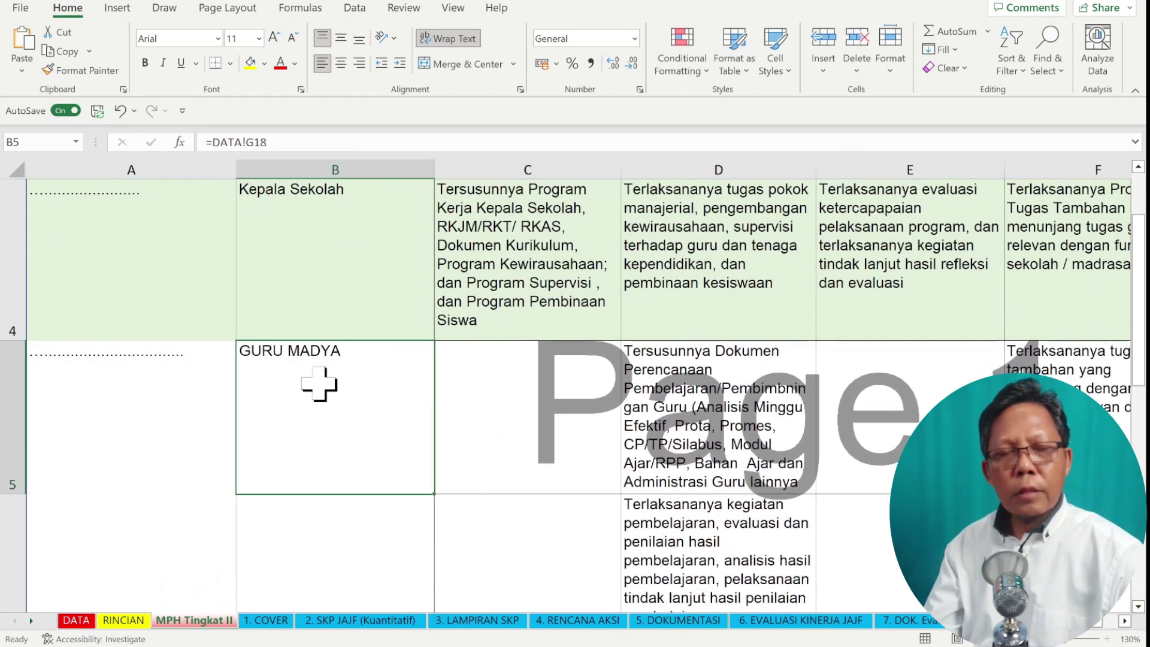
{"action": "left_click", "coordinate": [161, 382]}
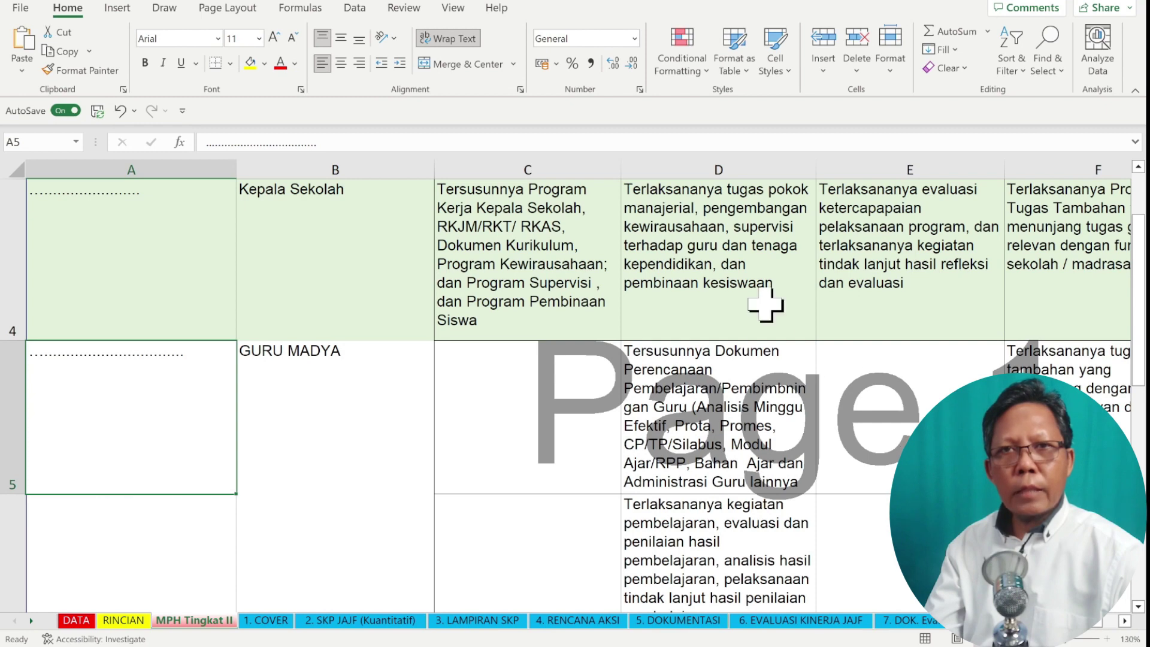
{"action": "scroll", "coordinate": [773, 302], "scroll_direction": "up", "scroll_amount": 1}
{"action": "left_click", "coordinate": [725, 464]}
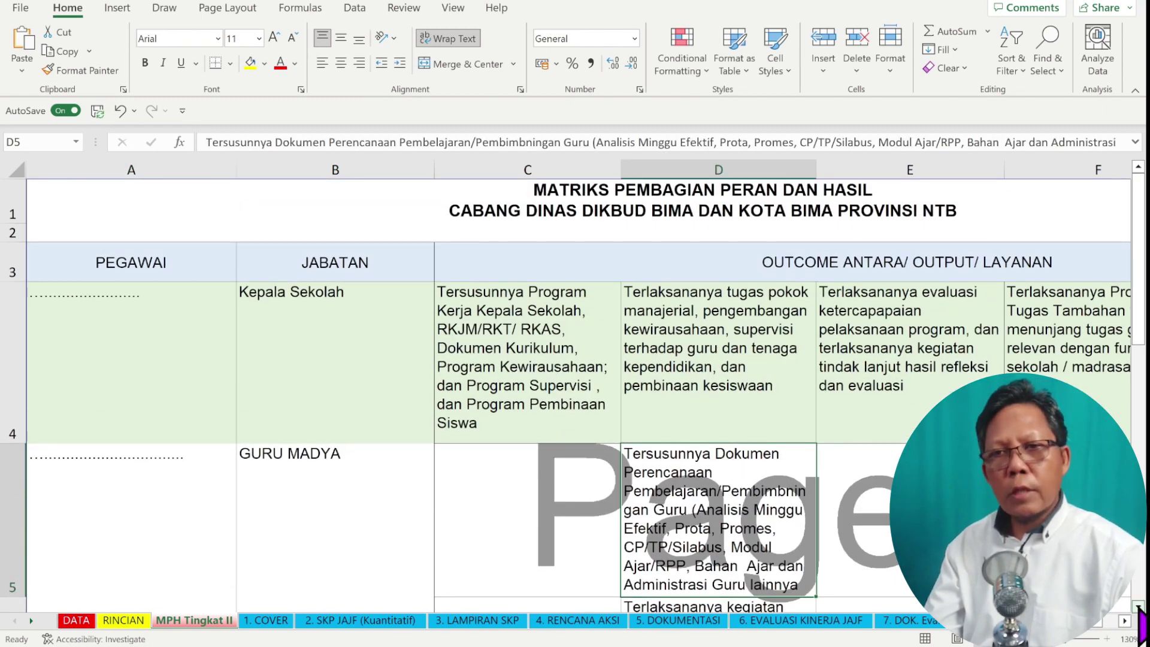
{"action": "scroll", "coordinate": [1140, 609], "scroll_direction": "down", "scroll_amount": 3}
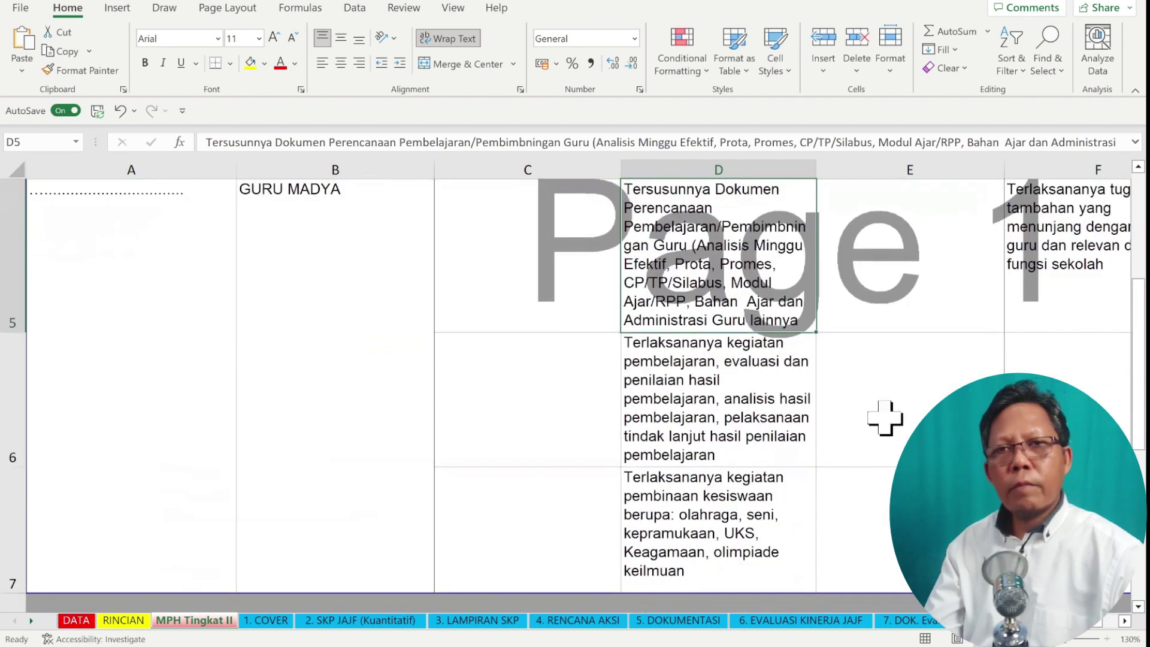
{"action": "scroll", "coordinate": [819, 393], "scroll_direction": "up", "scroll_amount": 2}
{"action": "scroll", "coordinate": [820, 393], "scroll_direction": "up", "scroll_amount": 1}
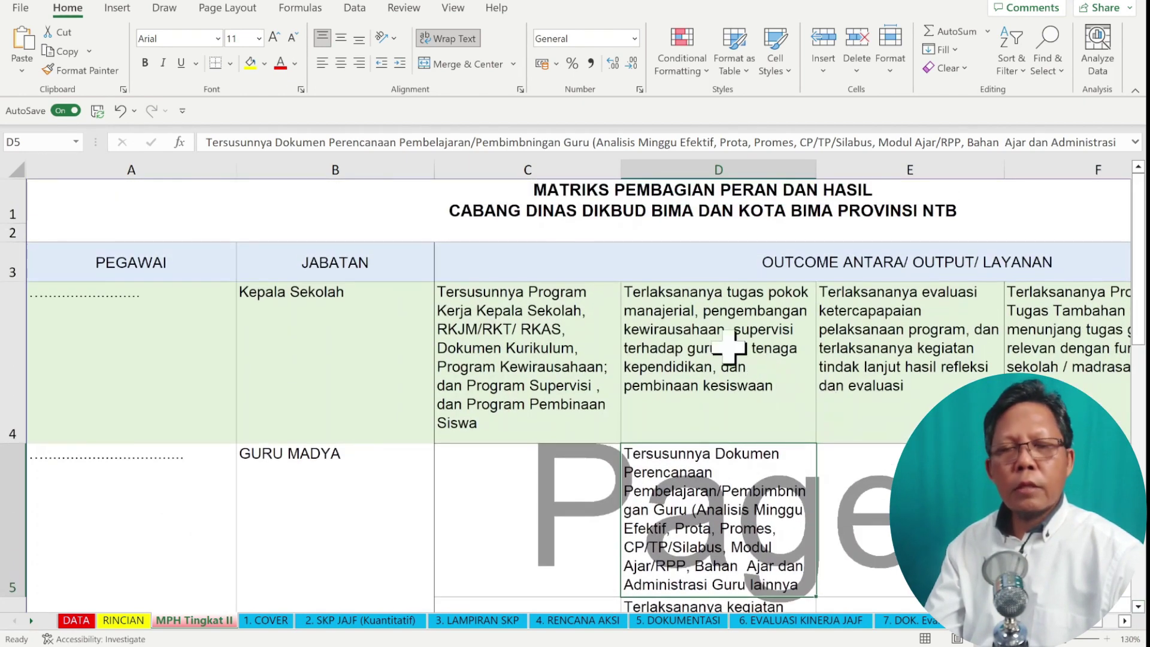
Check which Kepala Sekolah outcomes in columns C and D have a corresponding GURU MADYA outcome.
{"action": "left_click", "coordinate": [536, 323]}
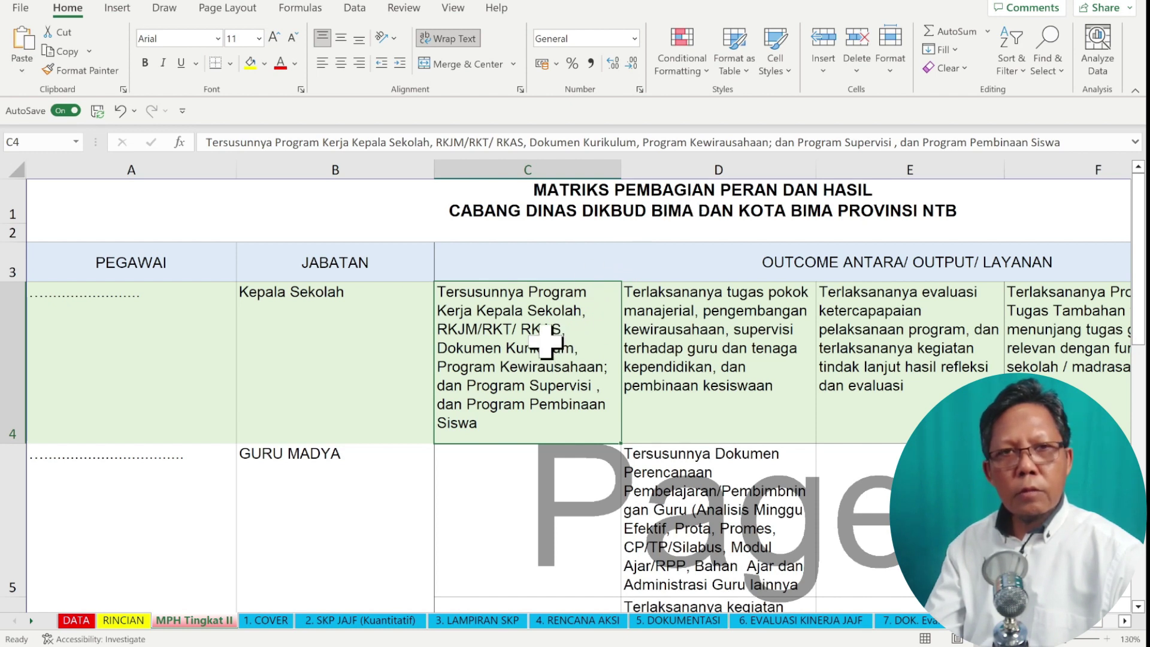
{"action": "left_click", "coordinate": [347, 330]}
{"action": "left_click", "coordinate": [359, 473]}
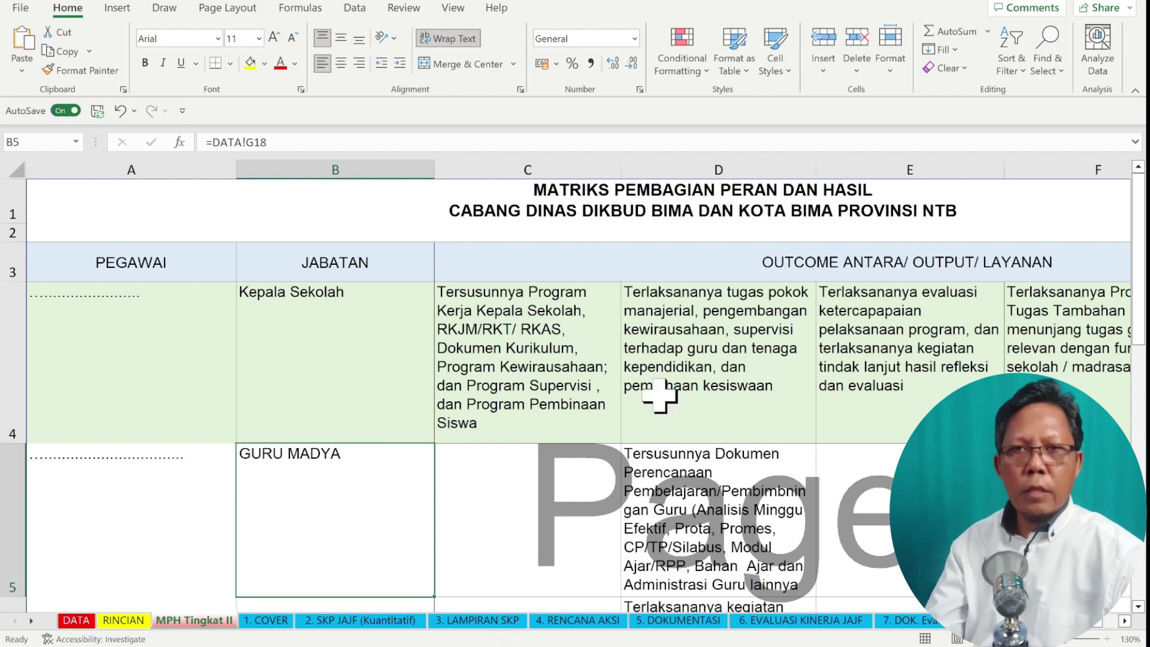
{"action": "left_click", "coordinate": [743, 358]}
{"action": "left_click", "coordinate": [579, 351]}
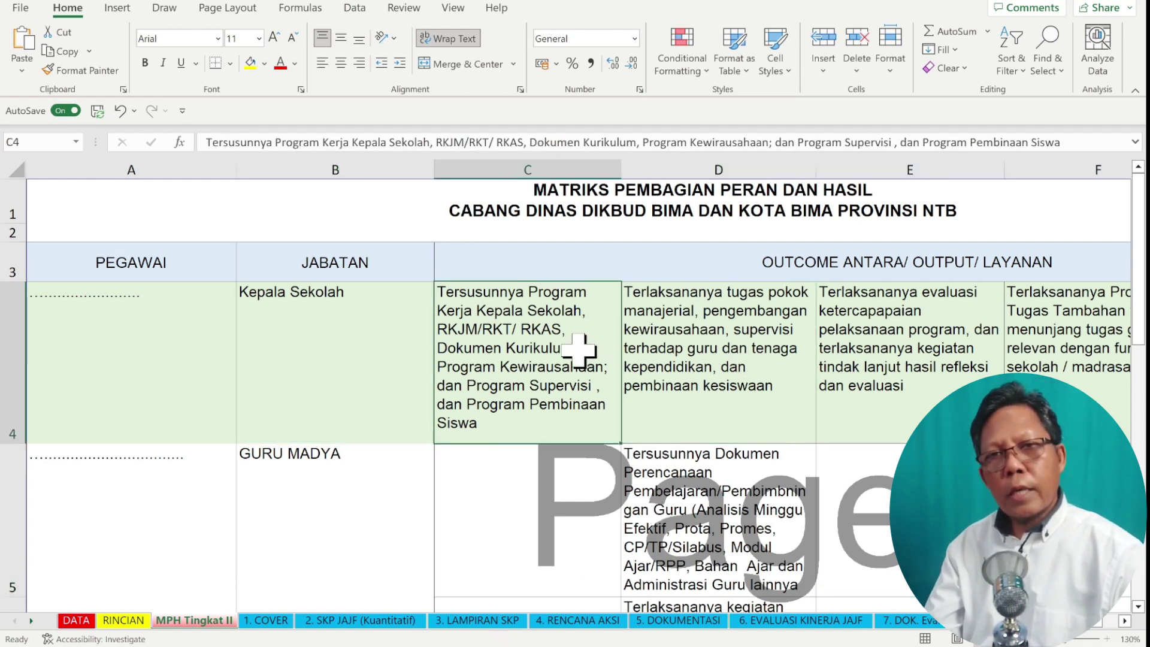
{"action": "left_click", "coordinate": [748, 378]}
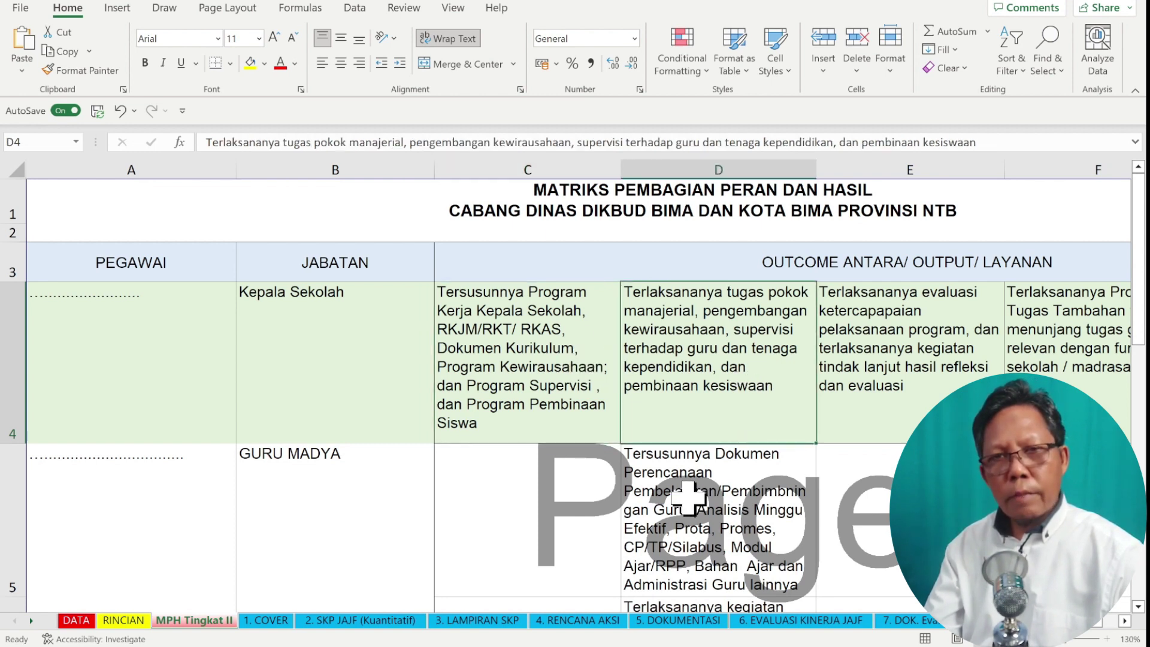
{"action": "left_click", "coordinate": [689, 497]}
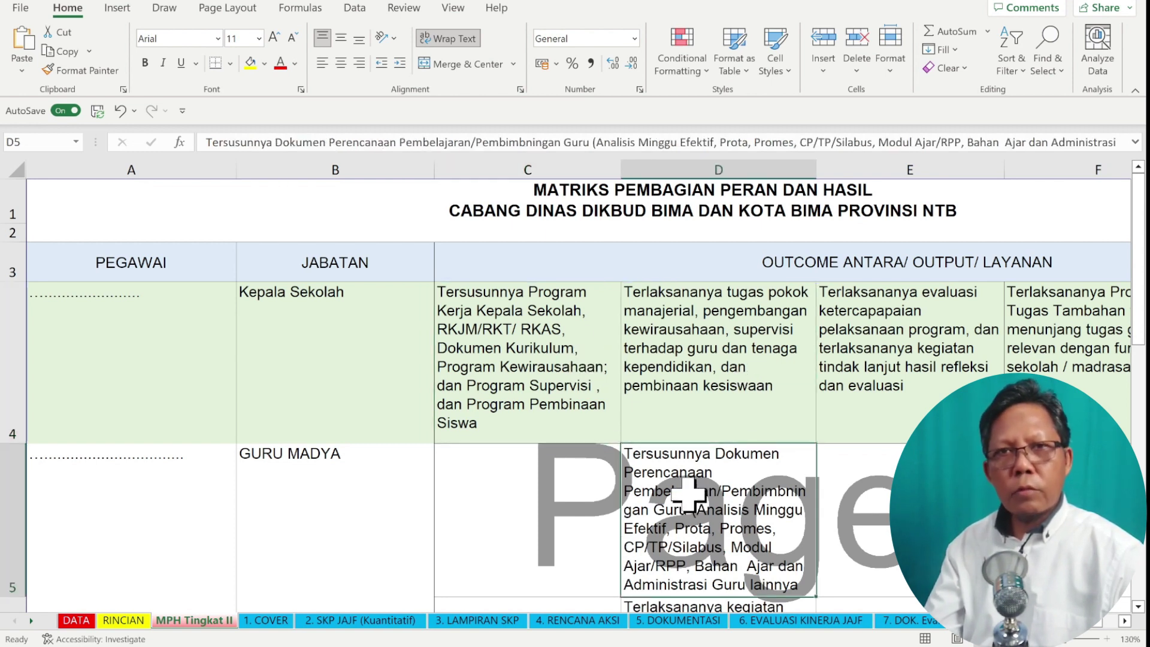
{"action": "left_click", "coordinate": [689, 366]}
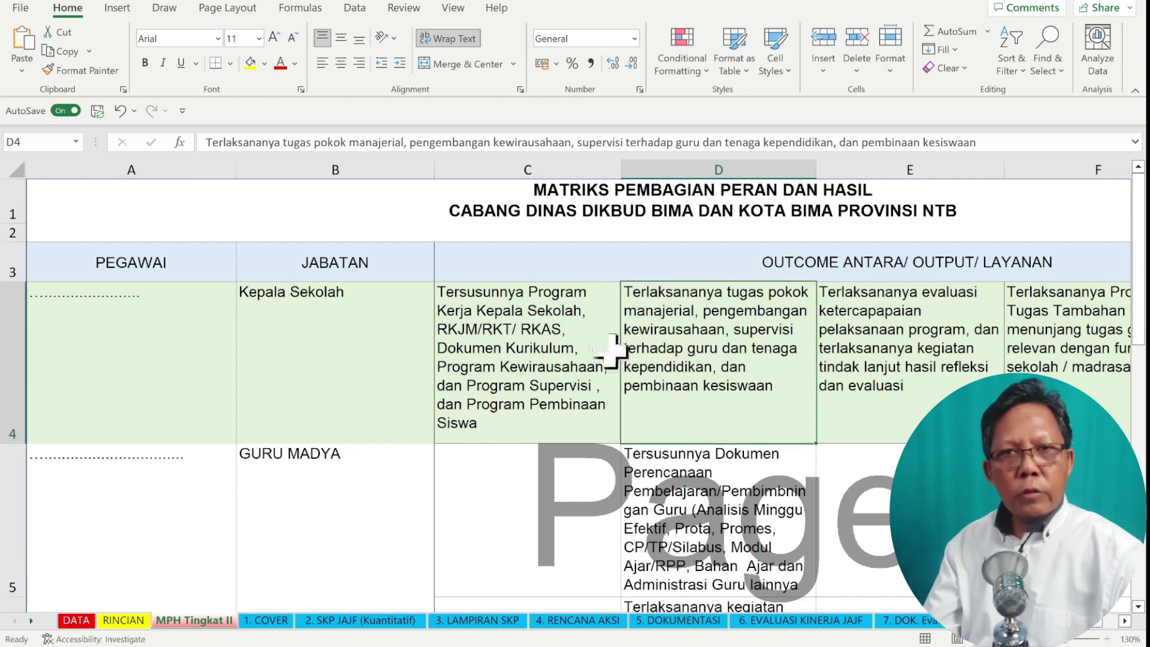
Open the 1. COVER sheet and look over the cover page from the emblem and title to the school name and year.
{"action": "left_click", "coordinate": [279, 623]}
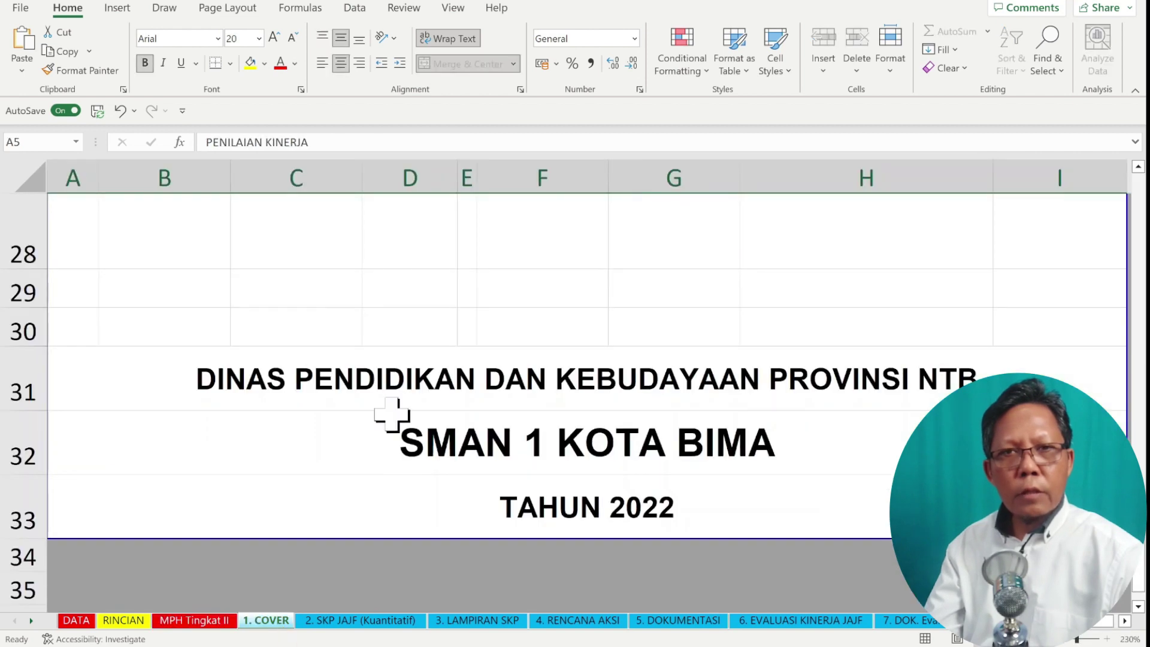
{"action": "scroll", "coordinate": [428, 427], "scroll_direction": "up", "scroll_amount": 9}
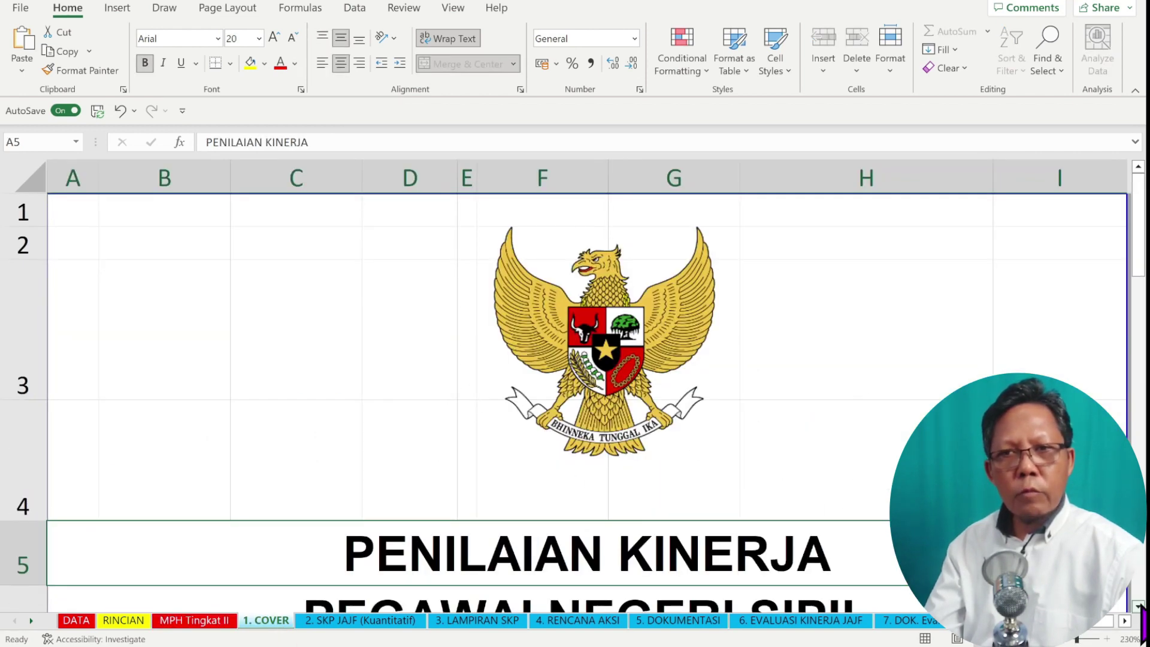
{"action": "scroll", "coordinate": [575, 390], "scroll_direction": "down", "scroll_amount": 3}
Open the 2. SKP JAJF (Kuantitatif) sheet and examine its identity block and the HASIL KERJA column headings through TARGET.
{"action": "left_click", "coordinate": [390, 621]}
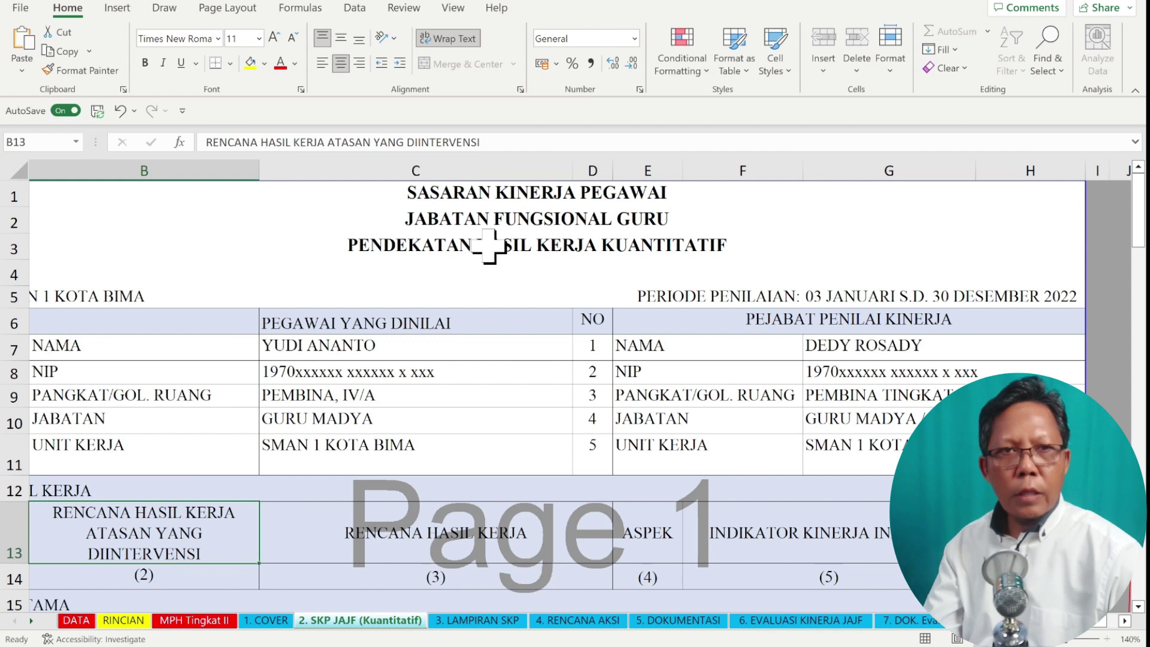
{"action": "scroll", "coordinate": [489, 245], "scroll_direction": "left", "scroll_amount": 1}
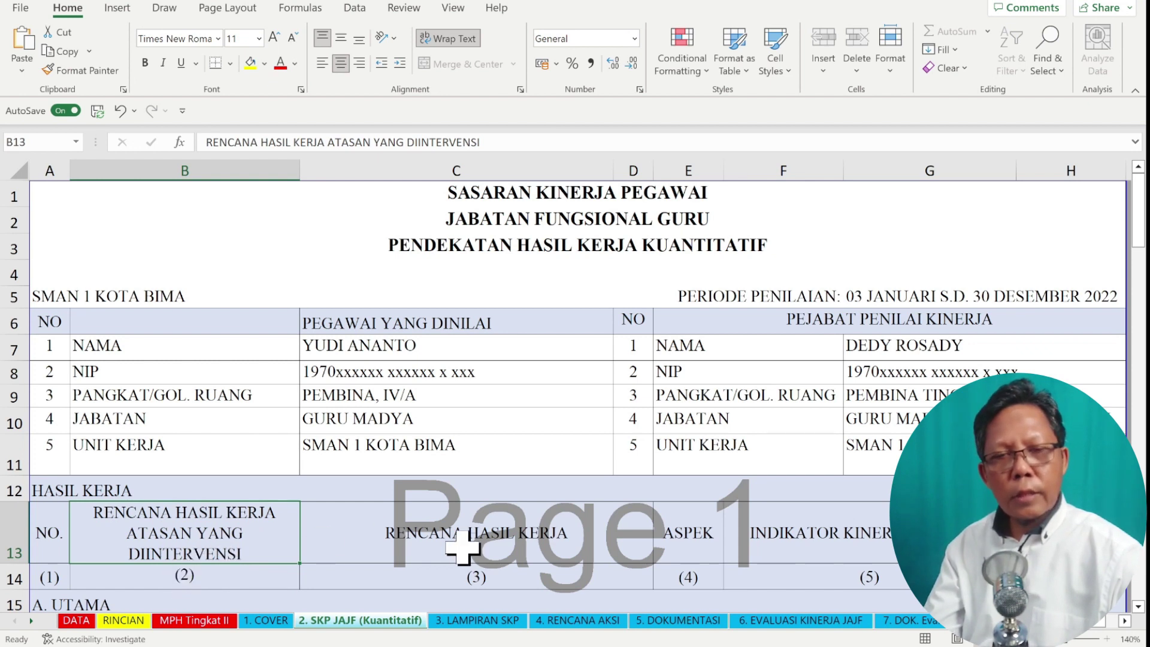
{"action": "left_click", "coordinate": [539, 546]}
{"action": "scroll", "coordinate": [539, 395], "scroll_direction": "down", "scroll_amount": 1}
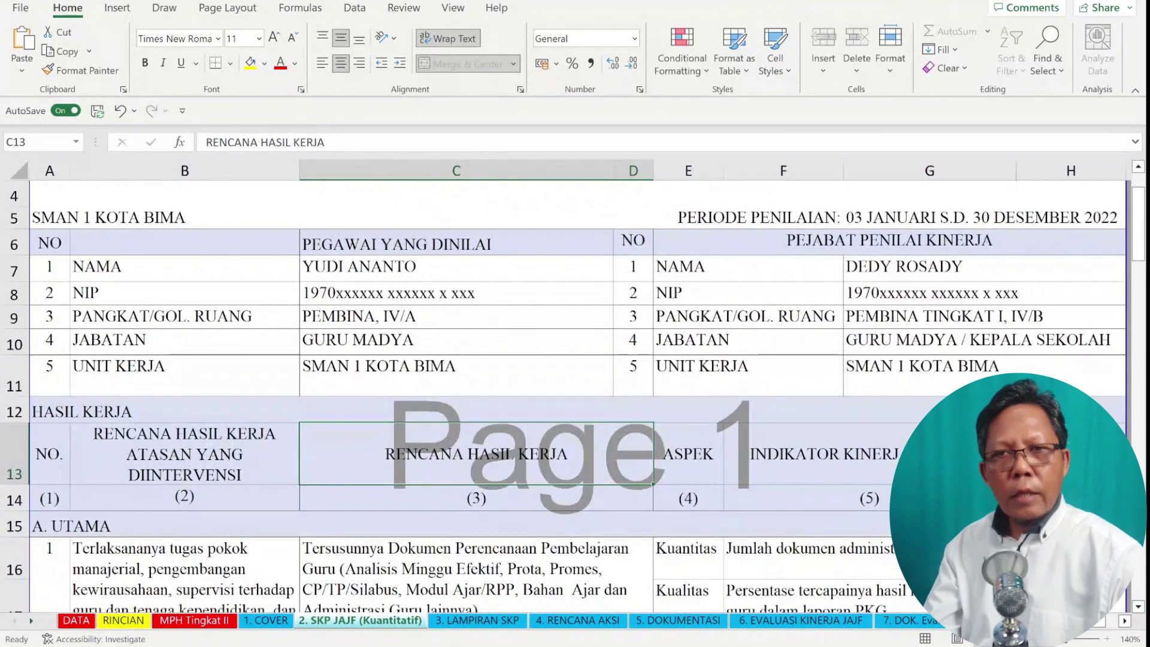
{"action": "left_click", "coordinate": [820, 454]}
{"action": "left_click", "coordinate": [1071, 453]}
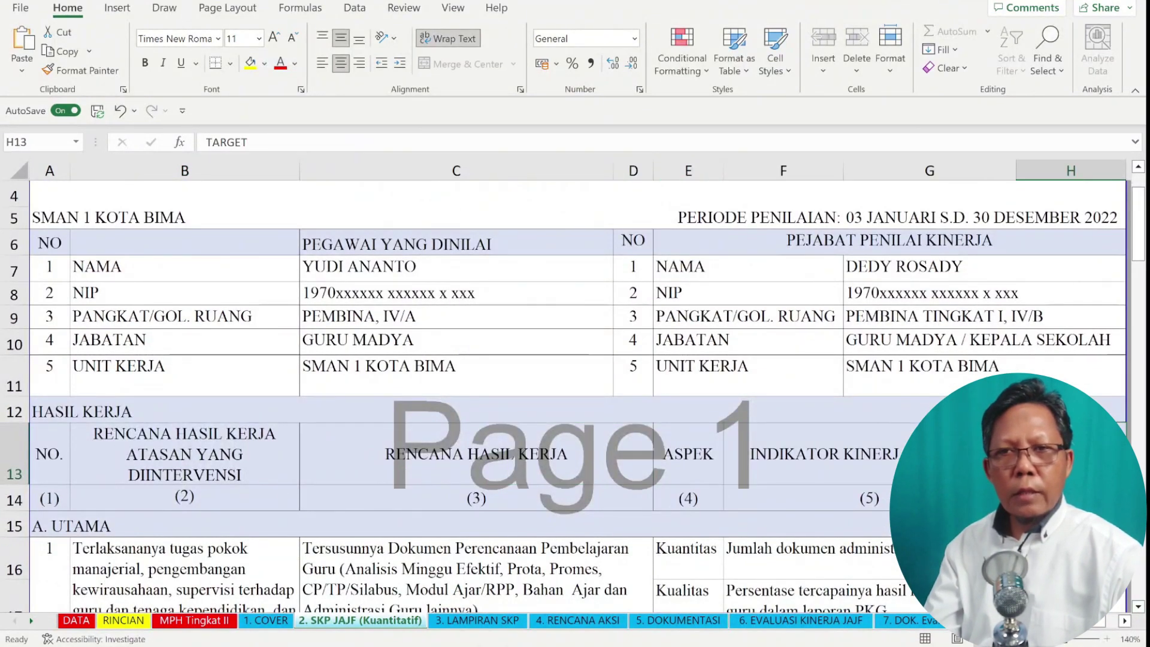
{"action": "scroll", "coordinate": [154, 312], "scroll_direction": "down", "scroll_amount": 2}
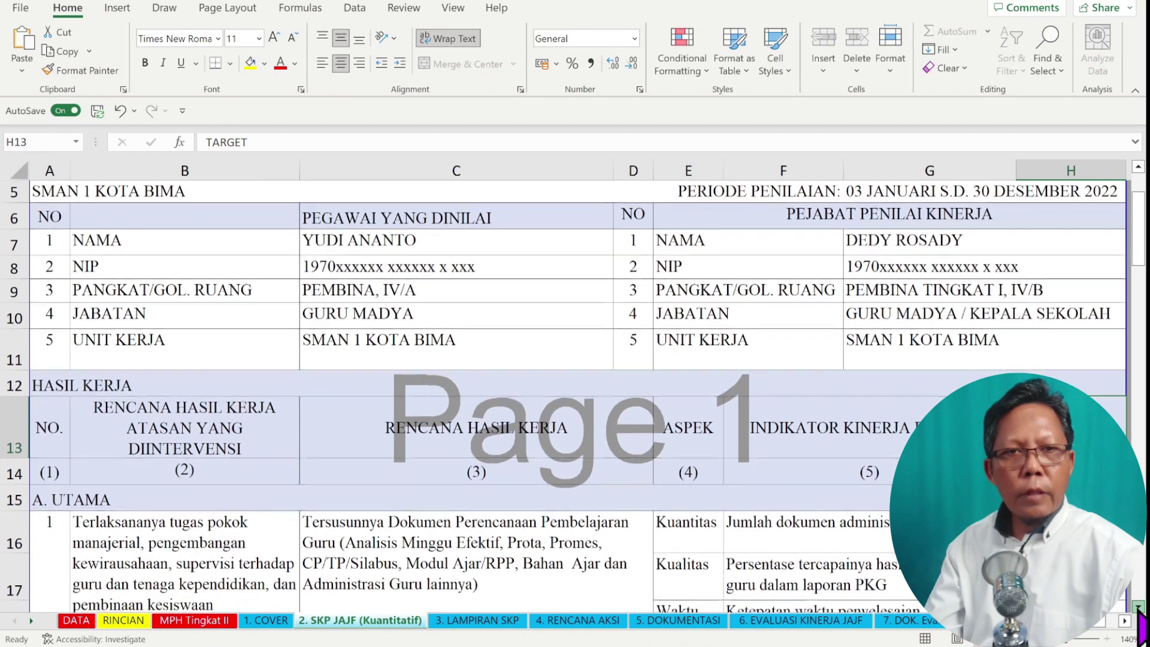
Examine the A. UTAMA entries: the supervisor's intervened plan in B16 and the lookup formulas for work plans, individual indicator and target.
{"action": "left_click", "coordinate": [144, 318]}
{"action": "left_click", "coordinate": [167, 458]}
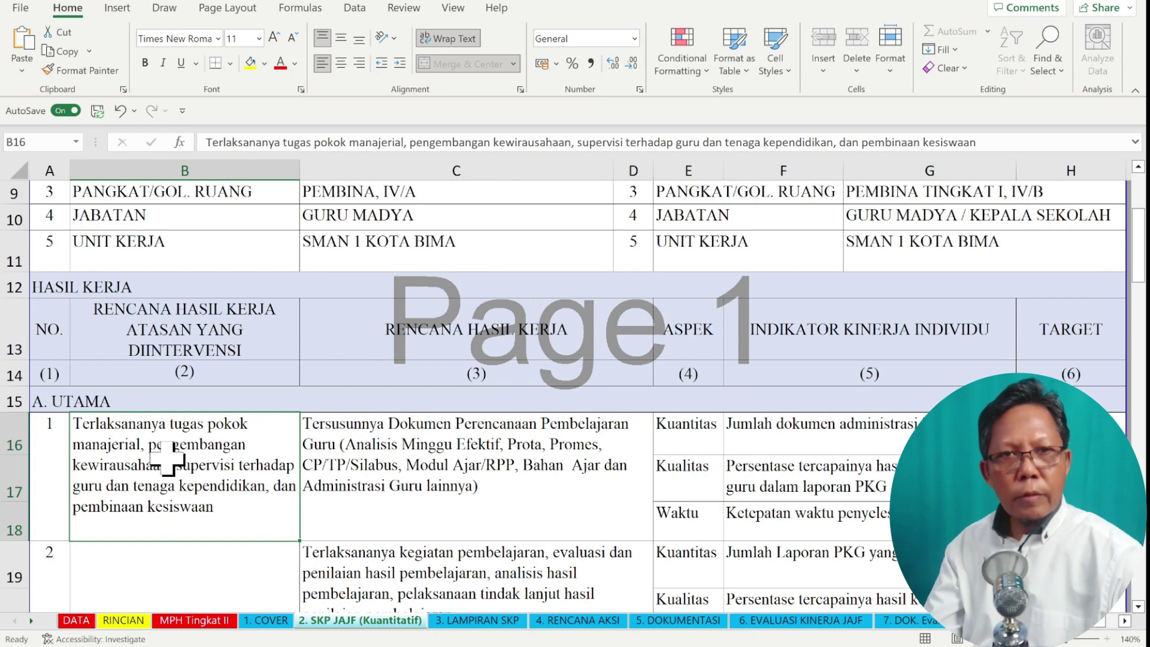
{"action": "left_click", "coordinate": [426, 457]}
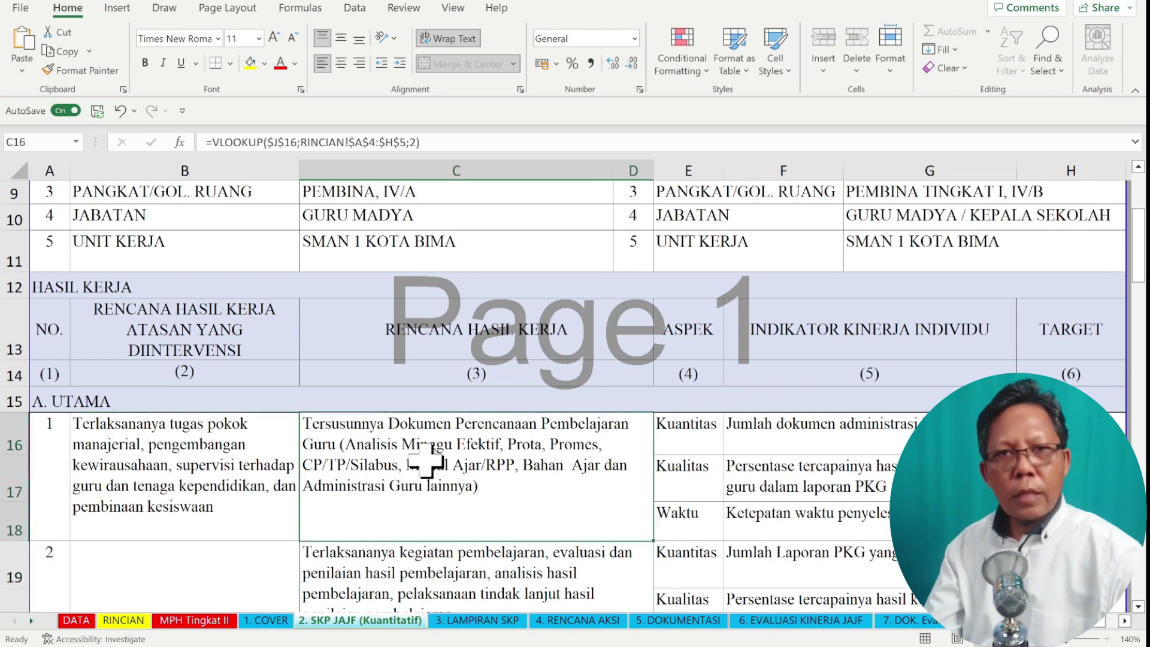
{"action": "left_click", "coordinate": [445, 577]}
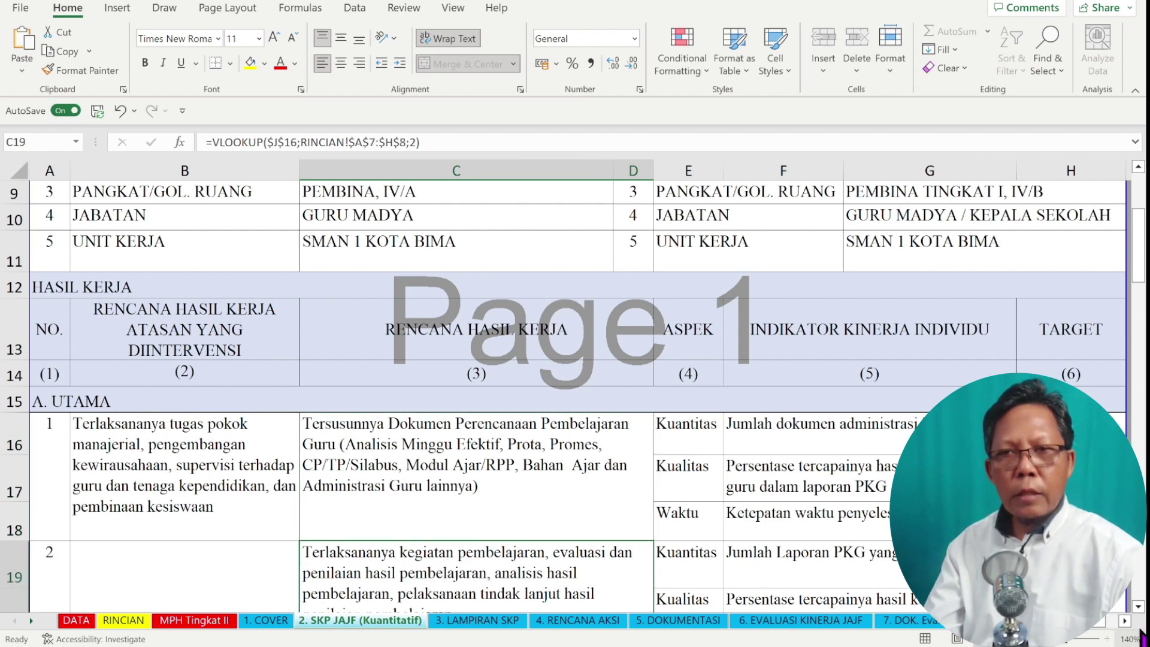
{"action": "scroll", "coordinate": [563, 395], "scroll_direction": "down", "scroll_amount": 1}
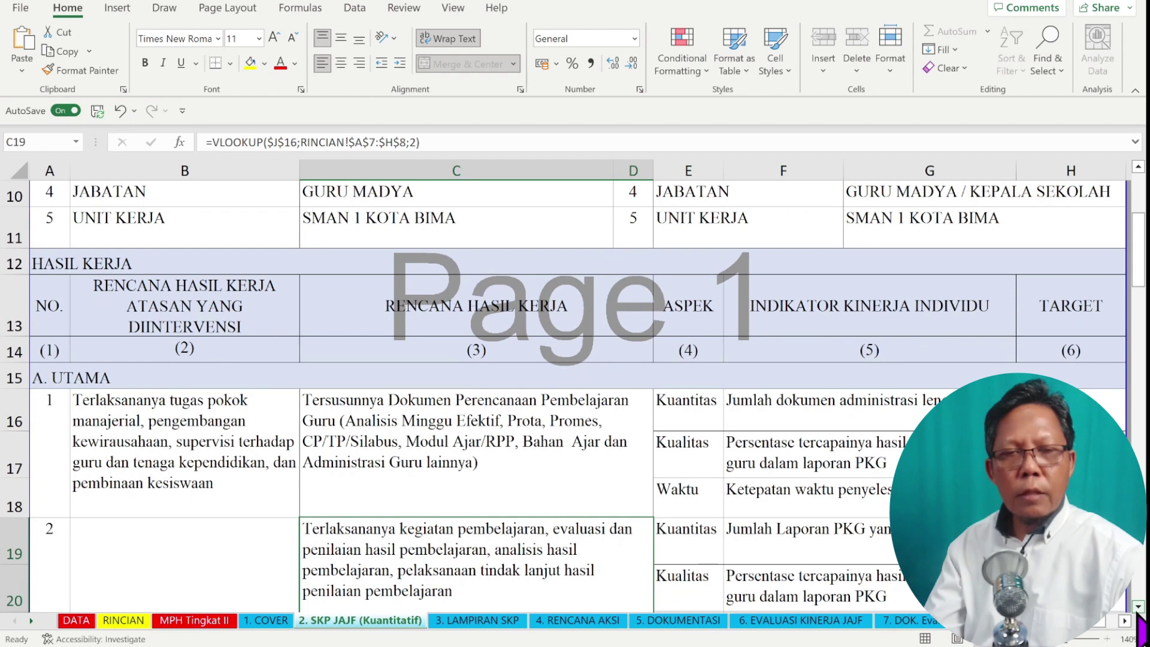
{"action": "left_click", "coordinate": [889, 405]}
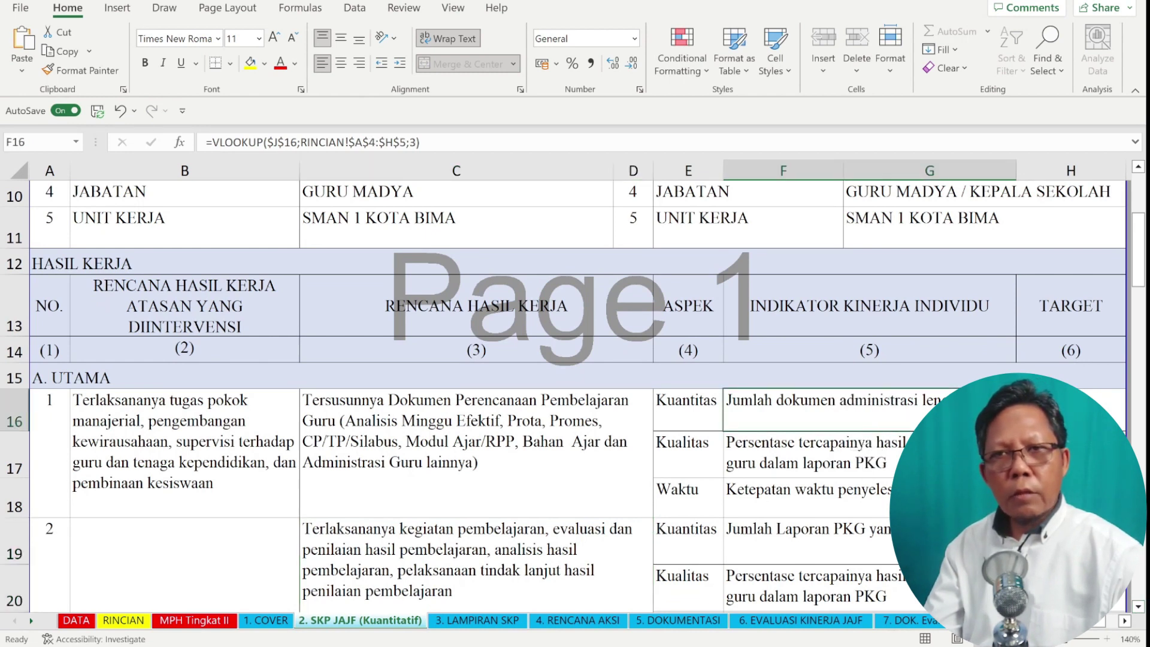
{"action": "left_click", "coordinate": [1072, 407]}
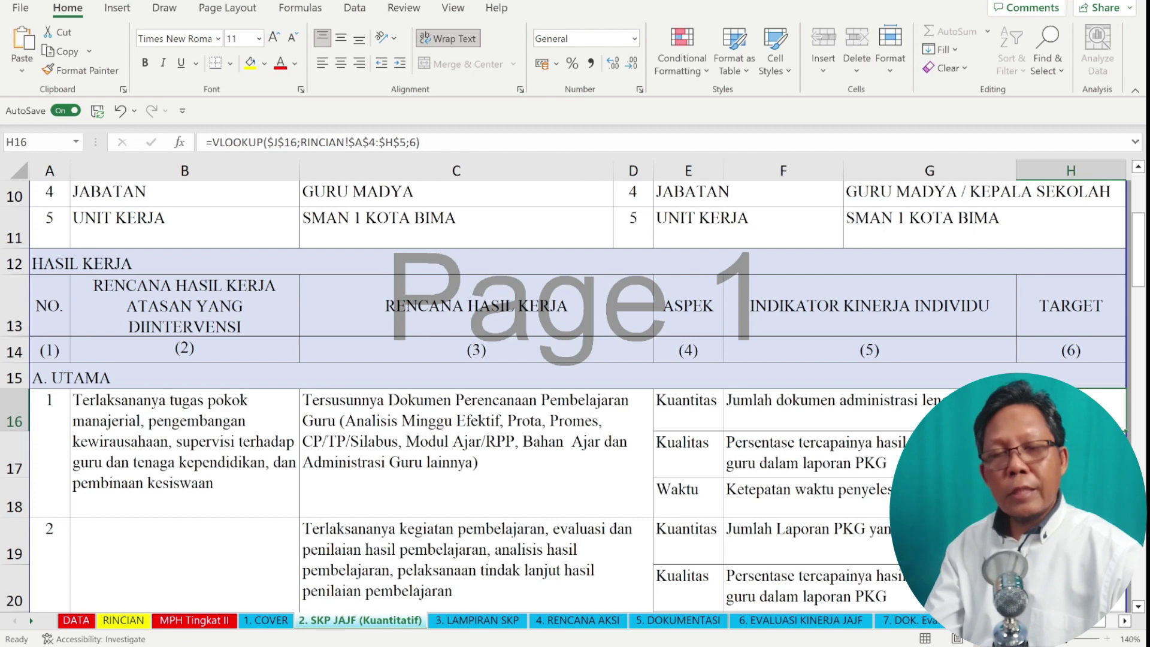
{"action": "left_click", "coordinate": [839, 410]}
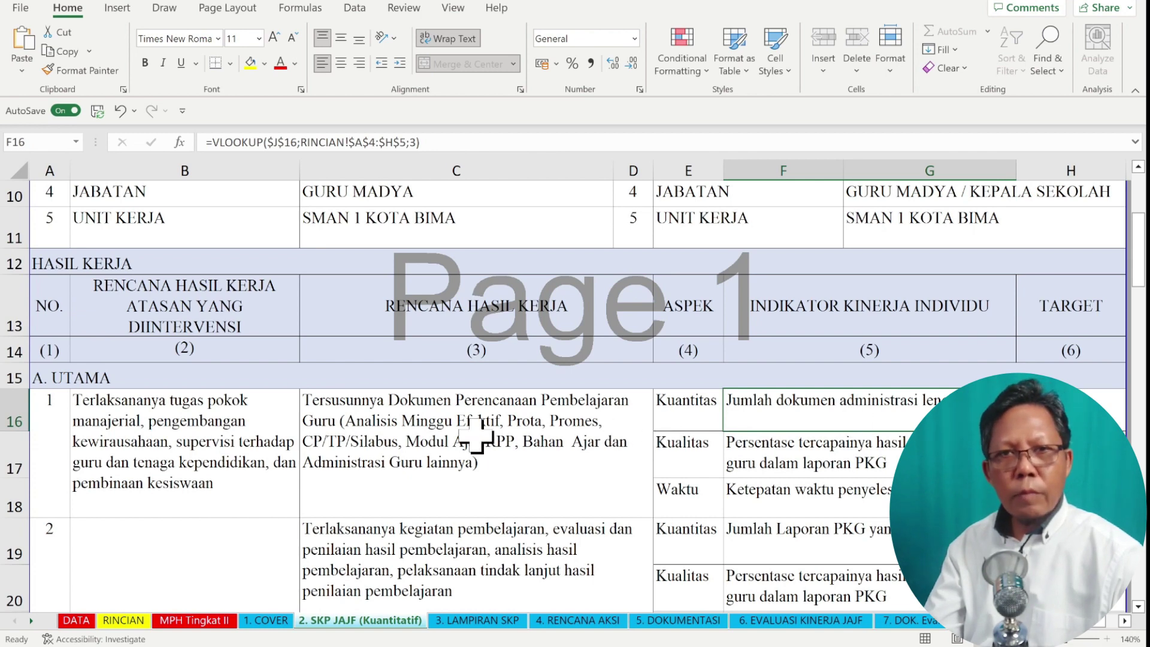
Examine the additional-duty work plans in C22 and C25 and the lookup formulas that supply them.
{"action": "scroll", "coordinate": [575, 360], "scroll_direction": "down", "scroll_amount": 2}
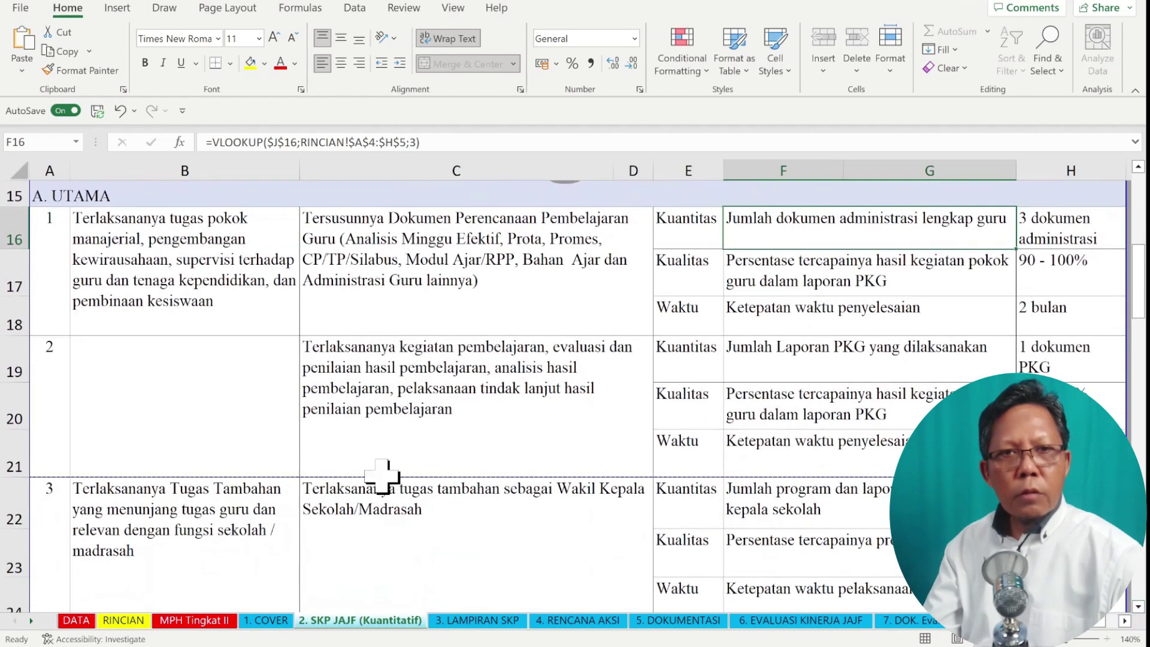
{"action": "left_click", "coordinate": [366, 506]}
{"action": "scroll", "coordinate": [1136, 601], "scroll_direction": "down", "scroll_amount": 3}
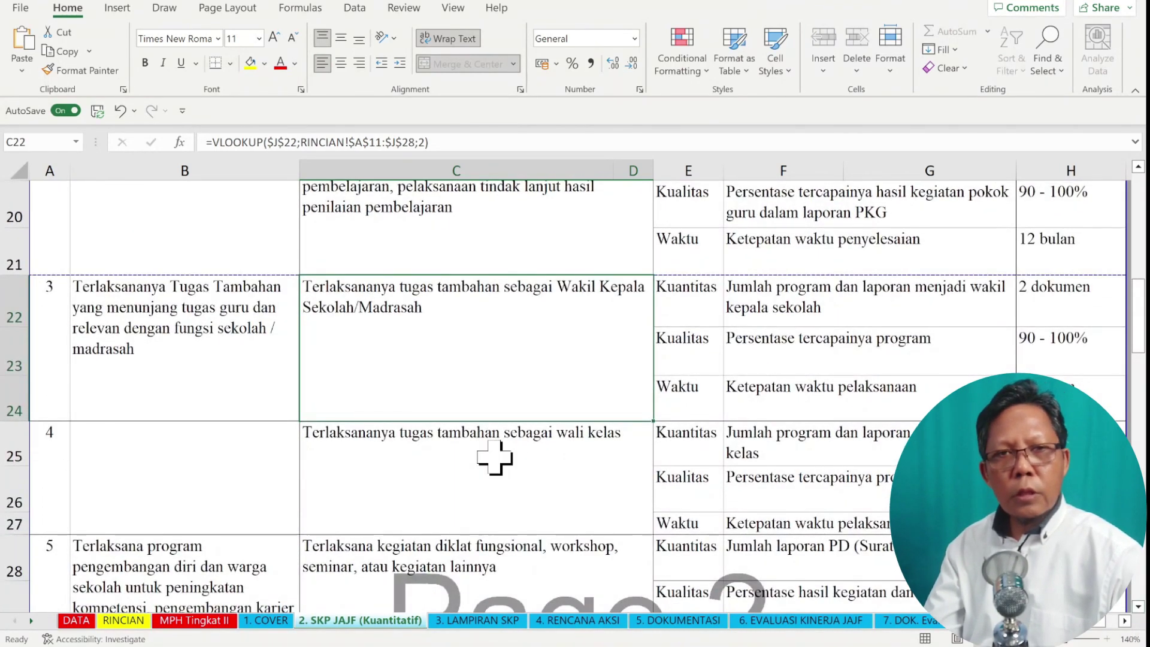
{"action": "left_click", "coordinate": [495, 458]}
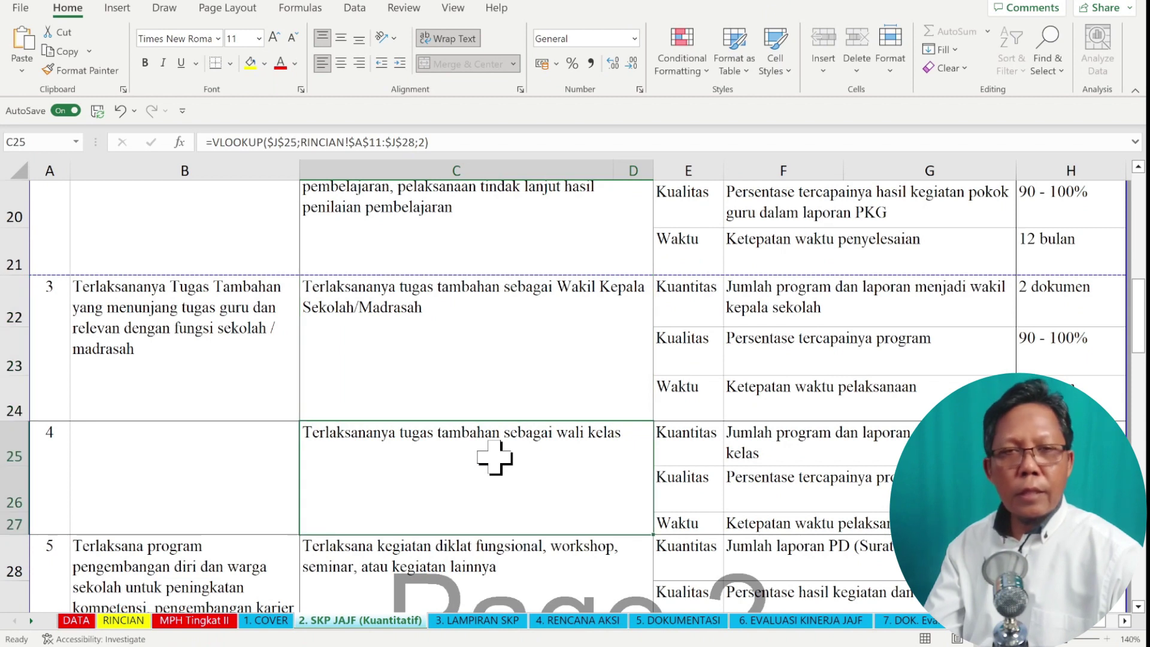
{"action": "left_click", "coordinate": [477, 347]}
{"action": "left_click", "coordinate": [467, 456]}
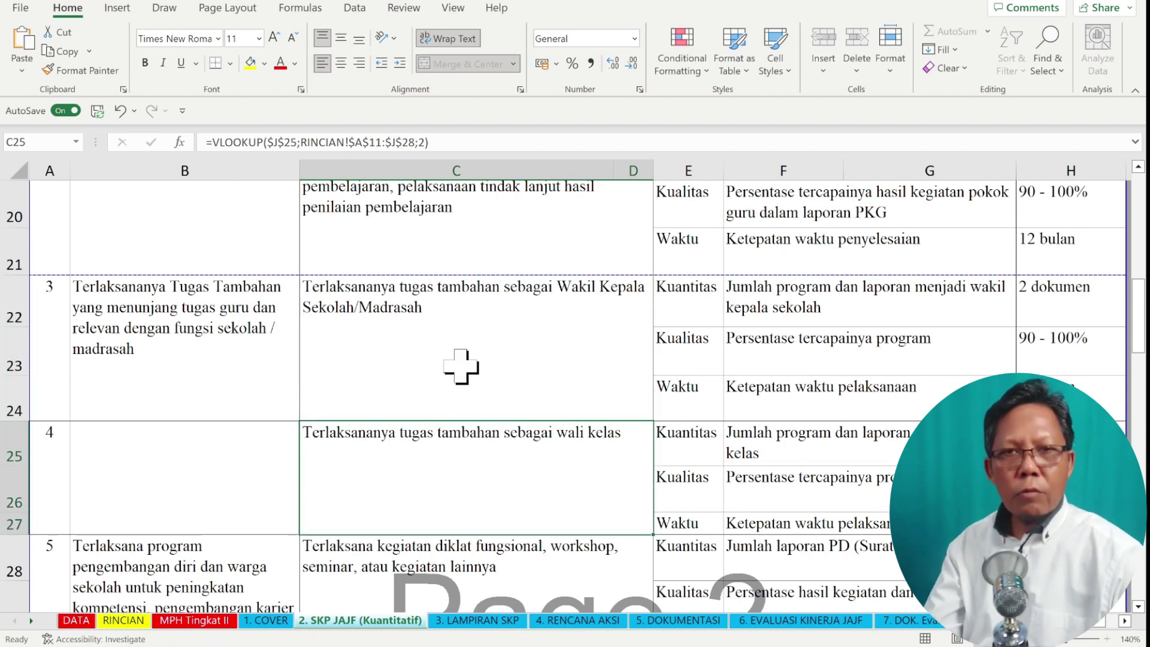
{"action": "left_click", "coordinate": [480, 347]}
{"action": "scroll", "coordinate": [885, 530], "scroll_direction": "down", "scroll_amount": 1}
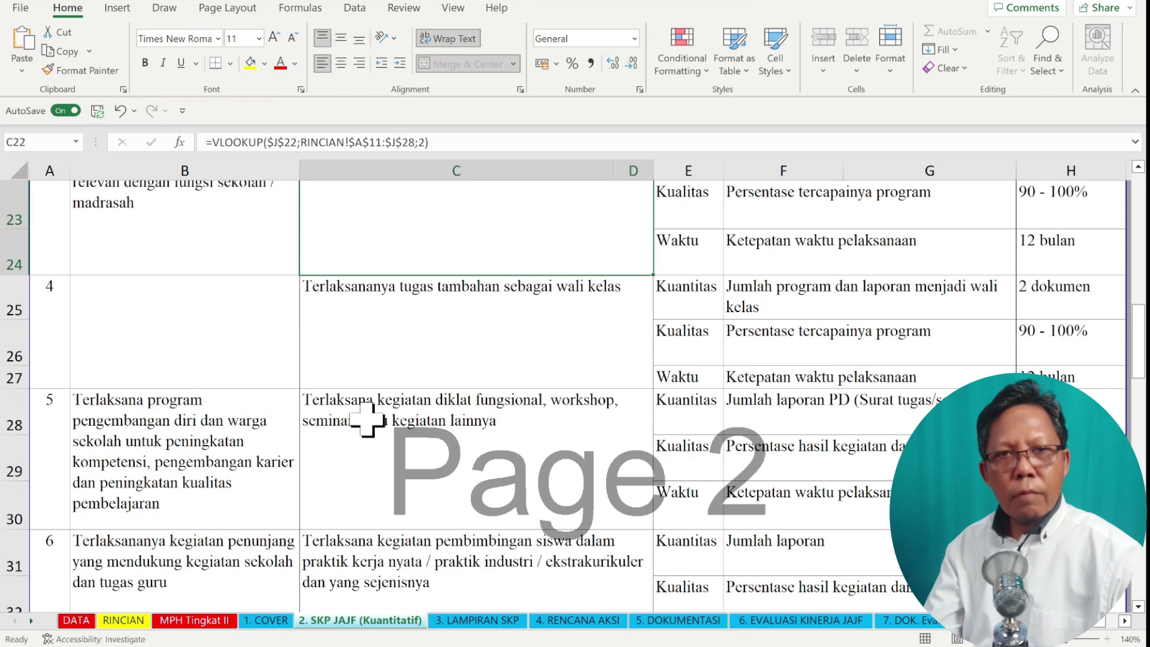
Examine the lookup formulas behind the self-development plan in C28, the supporting-activity plans in C31 and C34, and the indicator in F32.
{"action": "left_click", "coordinate": [364, 420]}
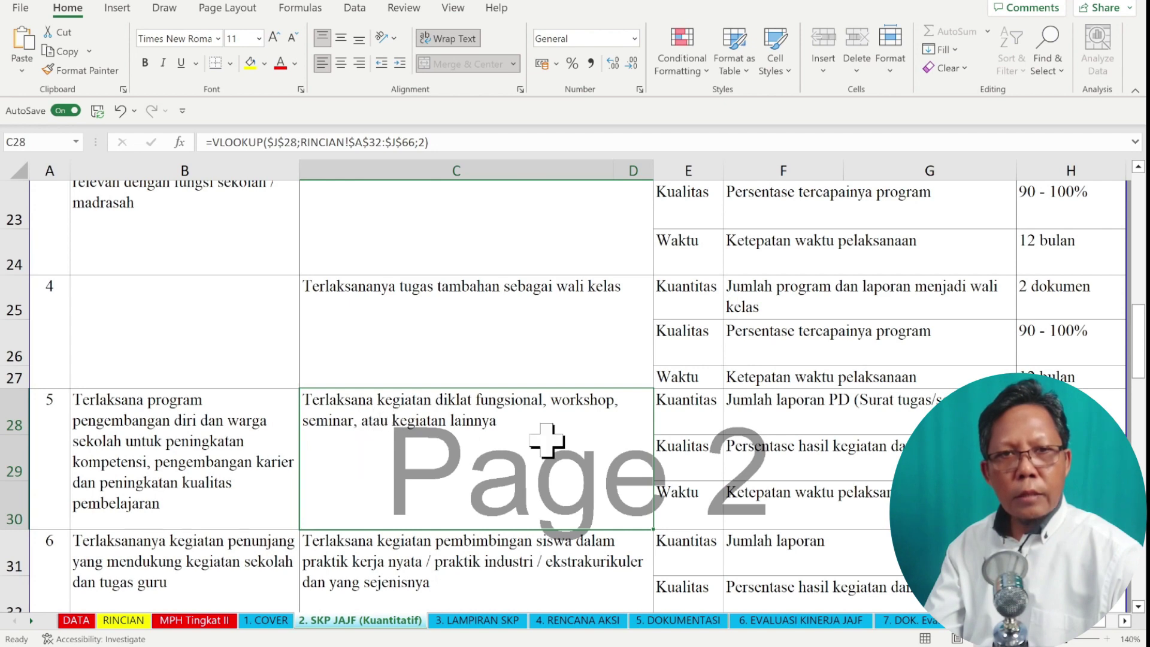
{"action": "scroll", "coordinate": [446, 436], "scroll_direction": "down", "scroll_amount": 1}
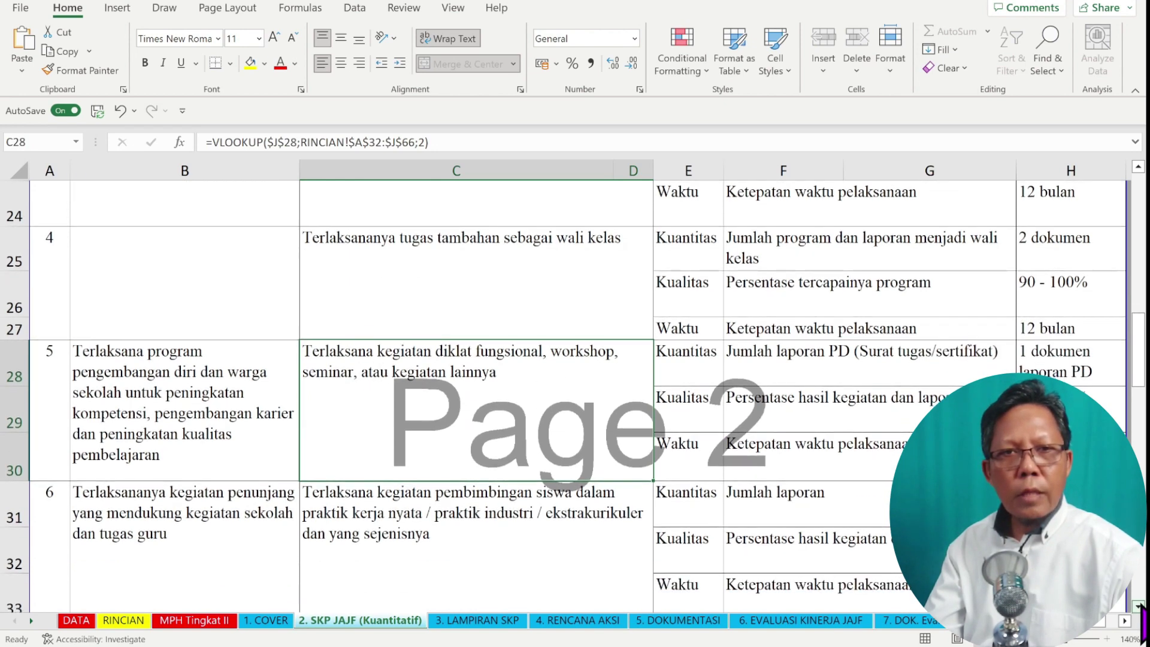
{"action": "left_click", "coordinate": [446, 435]}
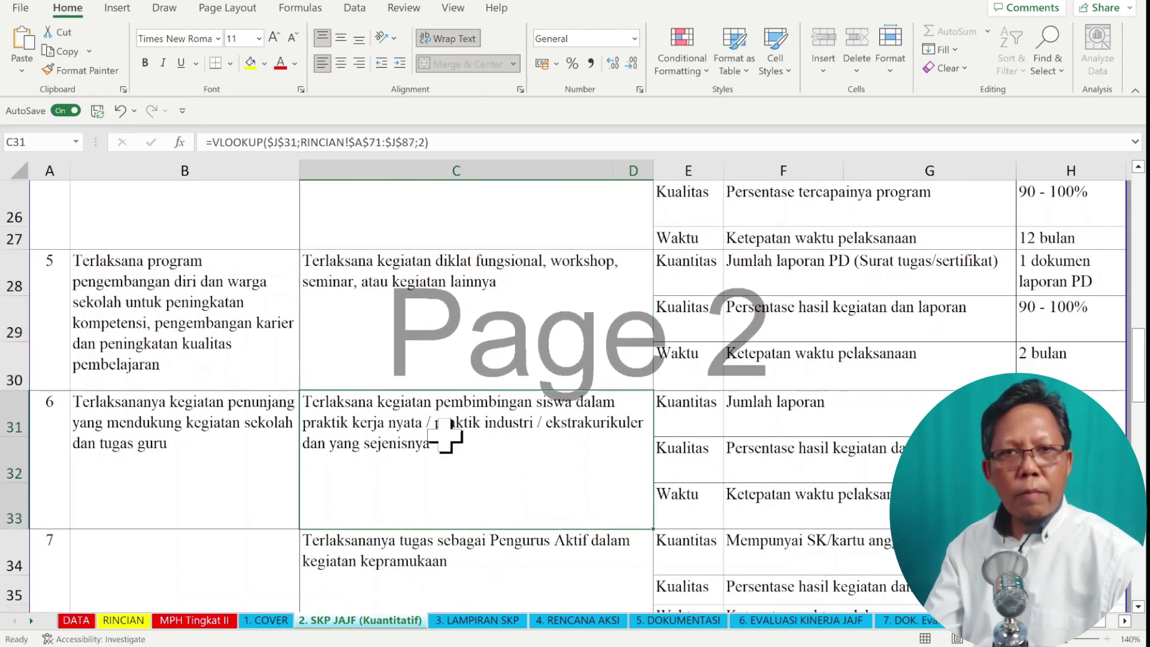
{"action": "left_click", "coordinate": [437, 565]}
{"action": "left_click", "coordinate": [457, 426]}
{"action": "left_click", "coordinate": [470, 545]}
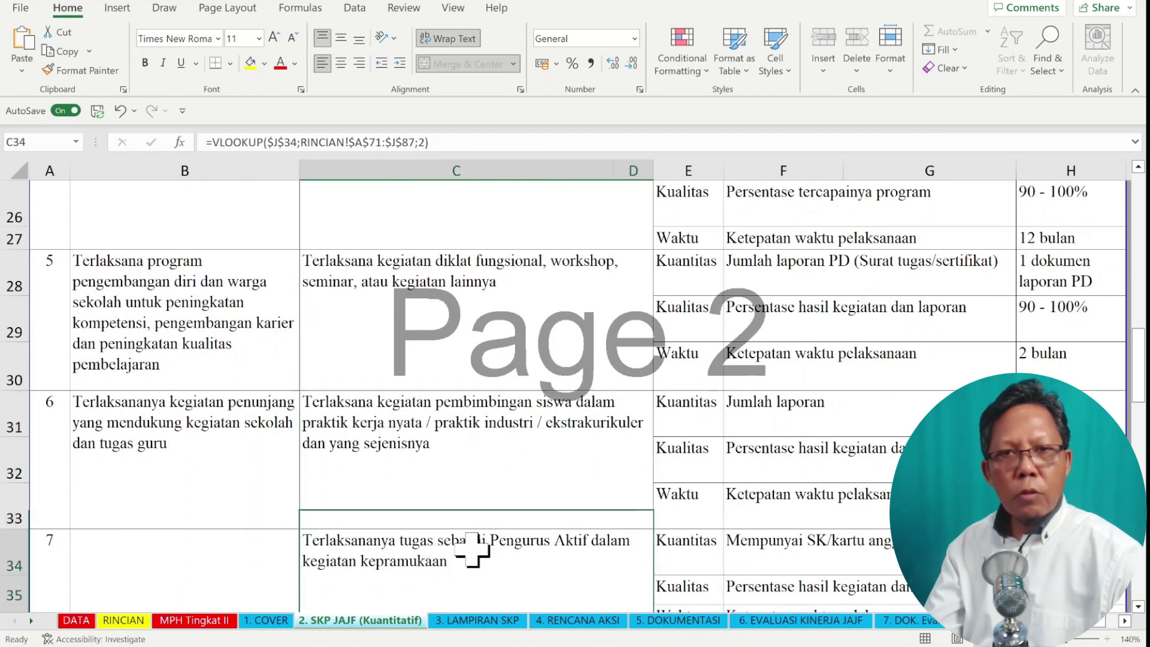
{"action": "left_click", "coordinate": [845, 455]}
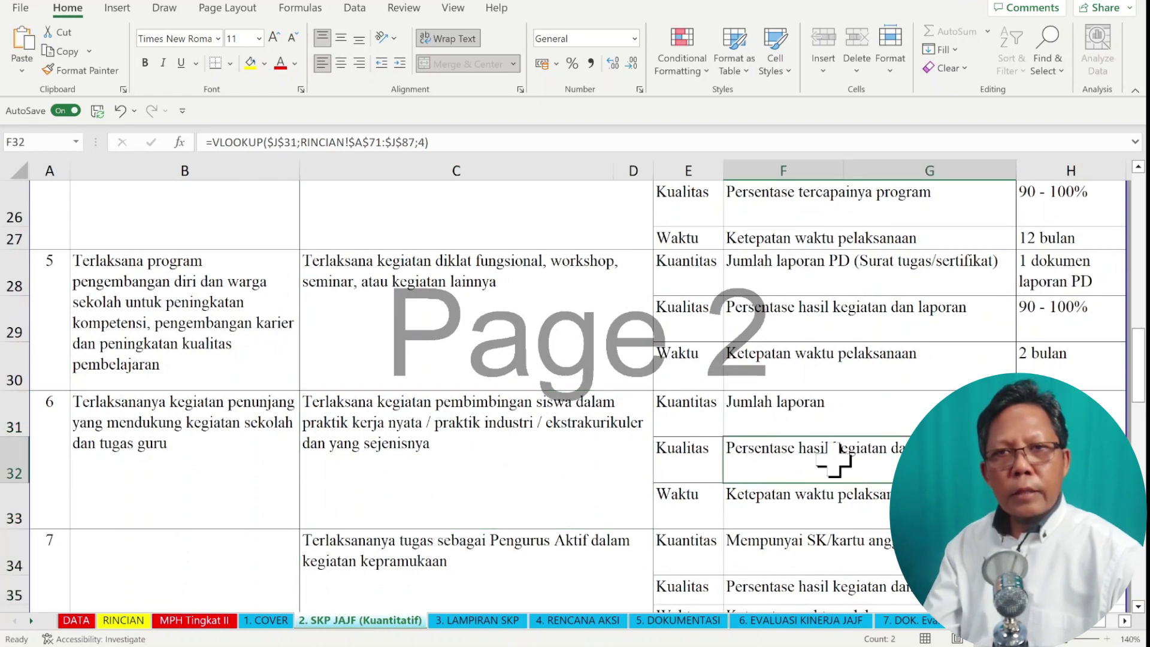
Look over the B. TAMBAHAN and PERILAKU KERJA sections and return to the HASIL KERJA block.
{"action": "scroll", "coordinate": [834, 460], "scroll_direction": "down", "scroll_amount": 13}
{"action": "scroll", "coordinate": [844, 441], "scroll_direction": "down", "scroll_amount": 5}
{"action": "scroll", "coordinate": [1138, 389], "scroll_direction": "up", "scroll_amount": 20}
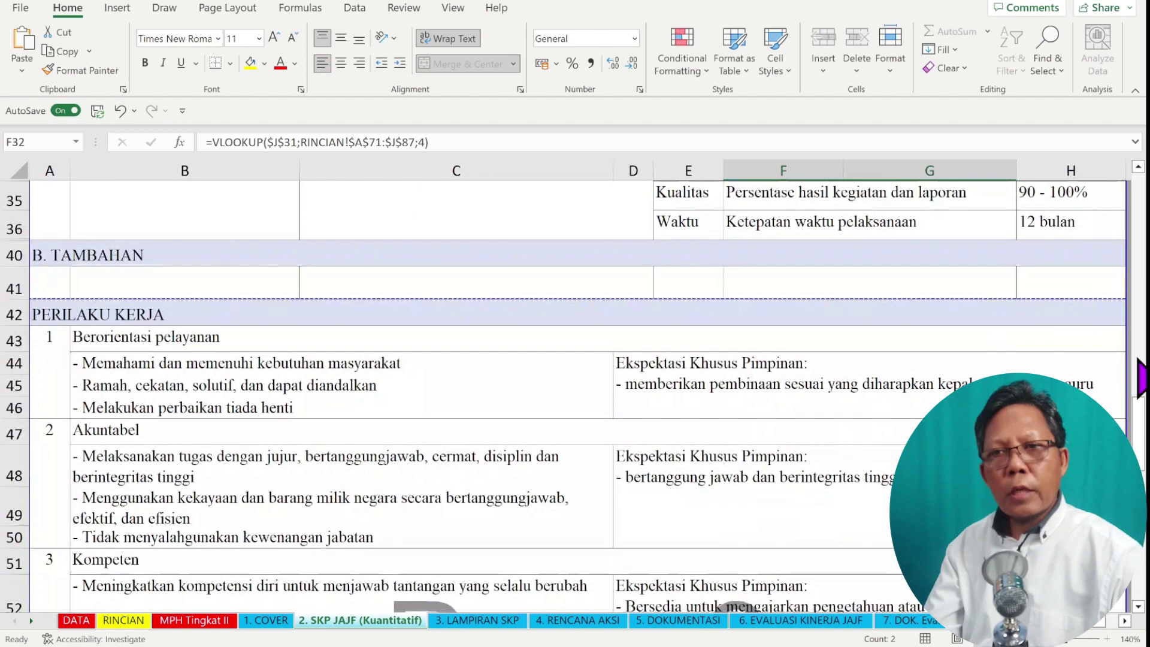
{"action": "scroll", "coordinate": [677, 476], "scroll_direction": "down", "scroll_amount": 3}
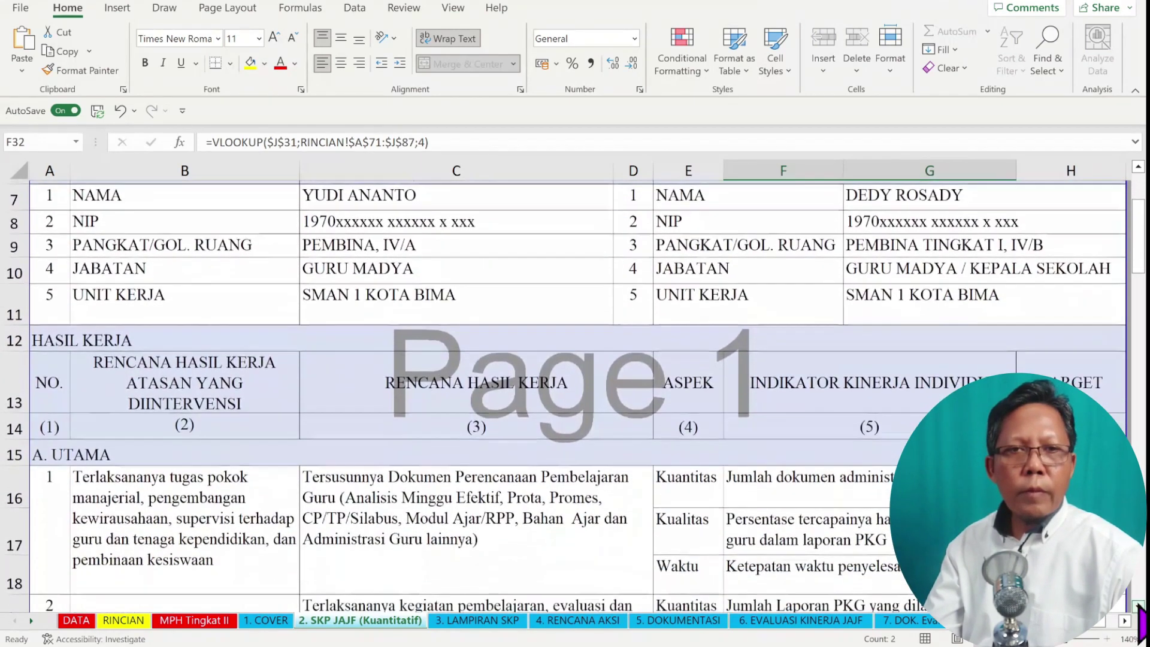
Examine the lookup formulas for the work plans in C16 and C19 and the individual indicators in F16 and F17.
{"action": "left_click", "coordinate": [544, 441]}
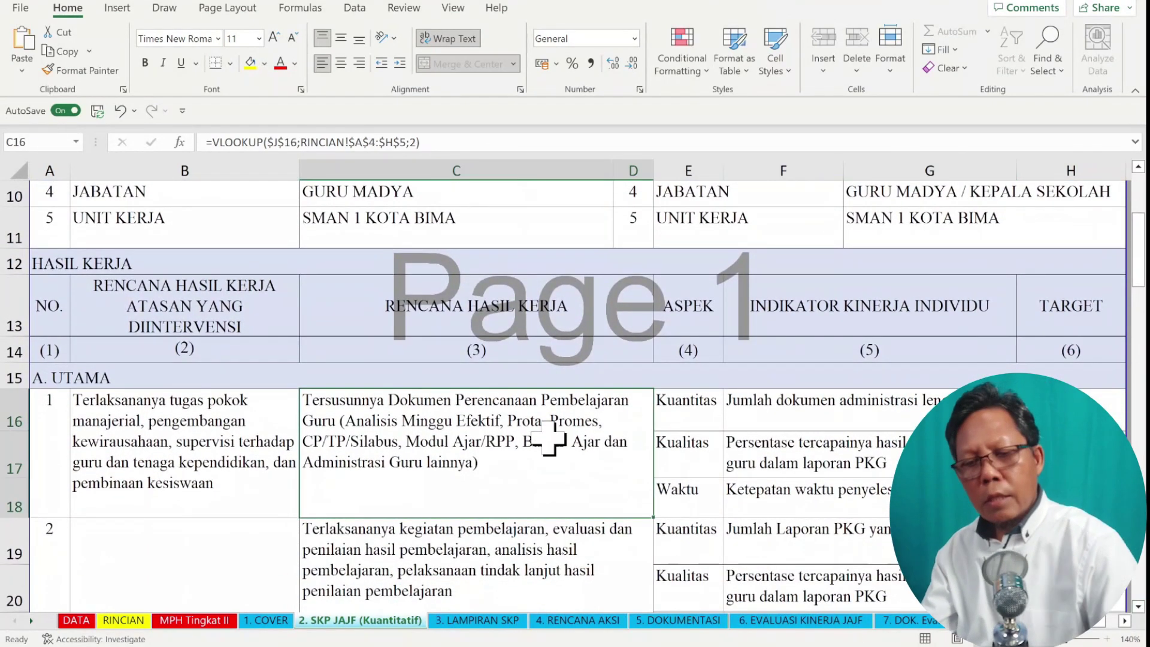
{"action": "left_click", "coordinate": [537, 554]}
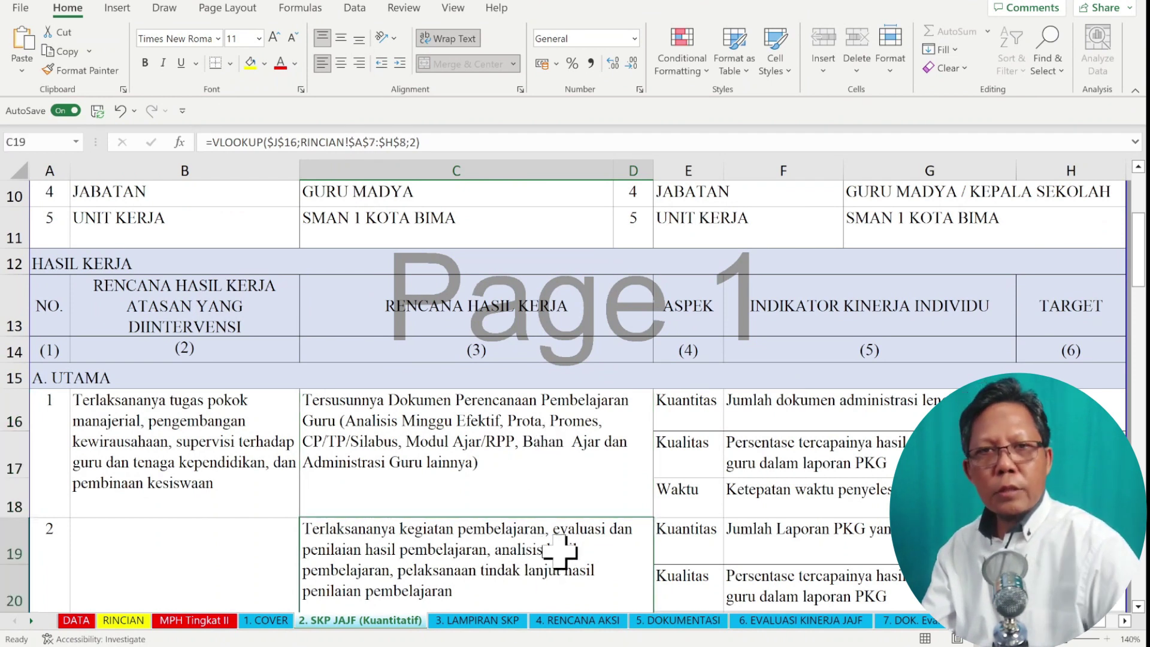
{"action": "left_click", "coordinate": [790, 446]}
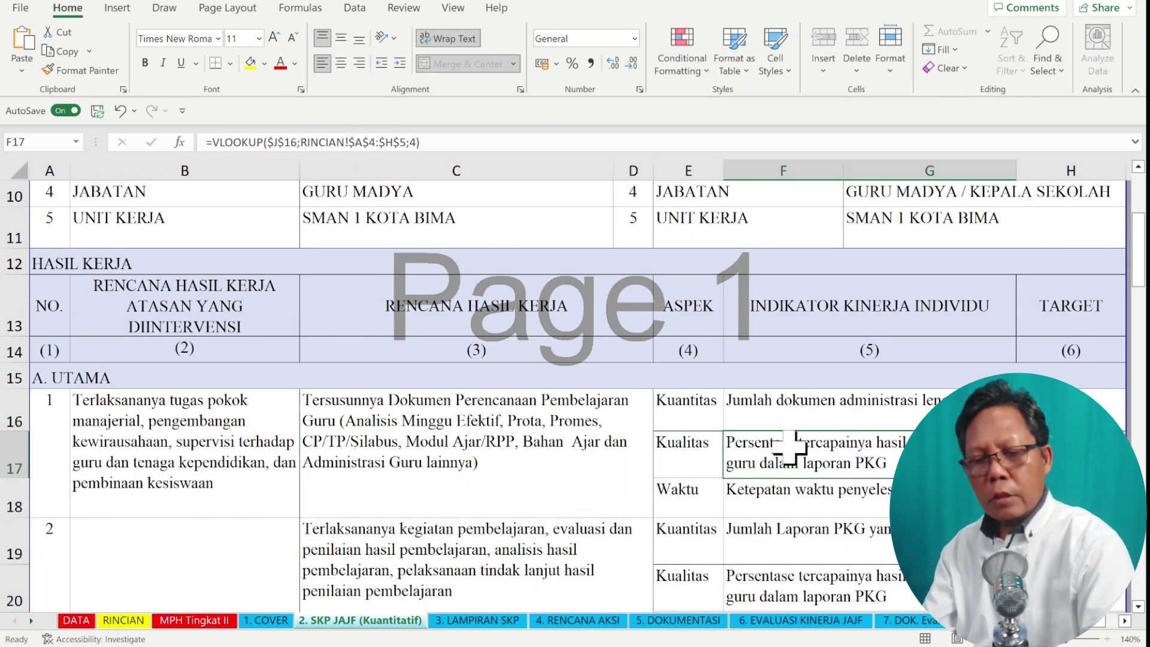
{"action": "left_click", "coordinate": [807, 412]}
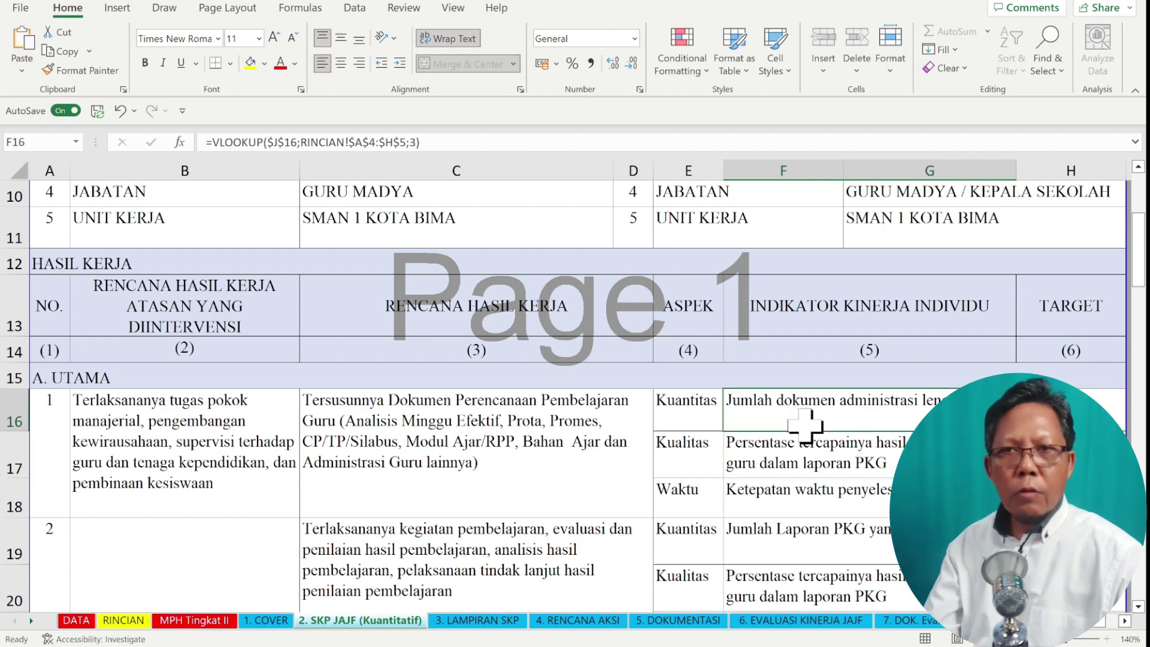
{"action": "left_click", "coordinate": [1124, 621]}
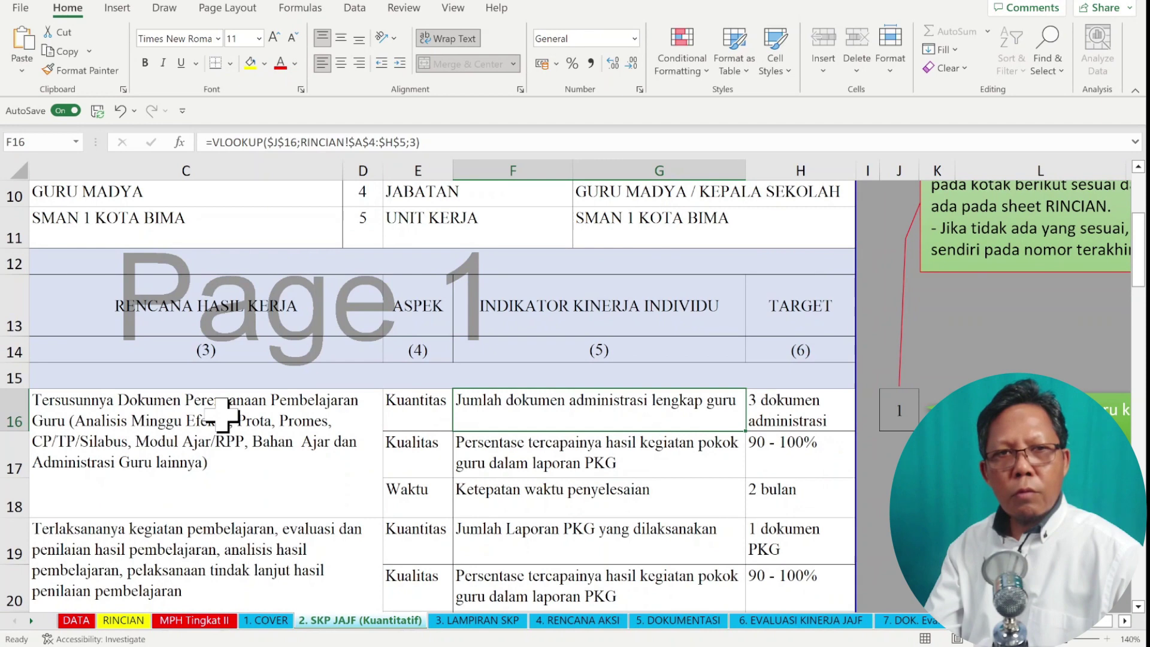
{"action": "left_click", "coordinate": [221, 414]}
{"action": "left_click", "coordinate": [225, 545]}
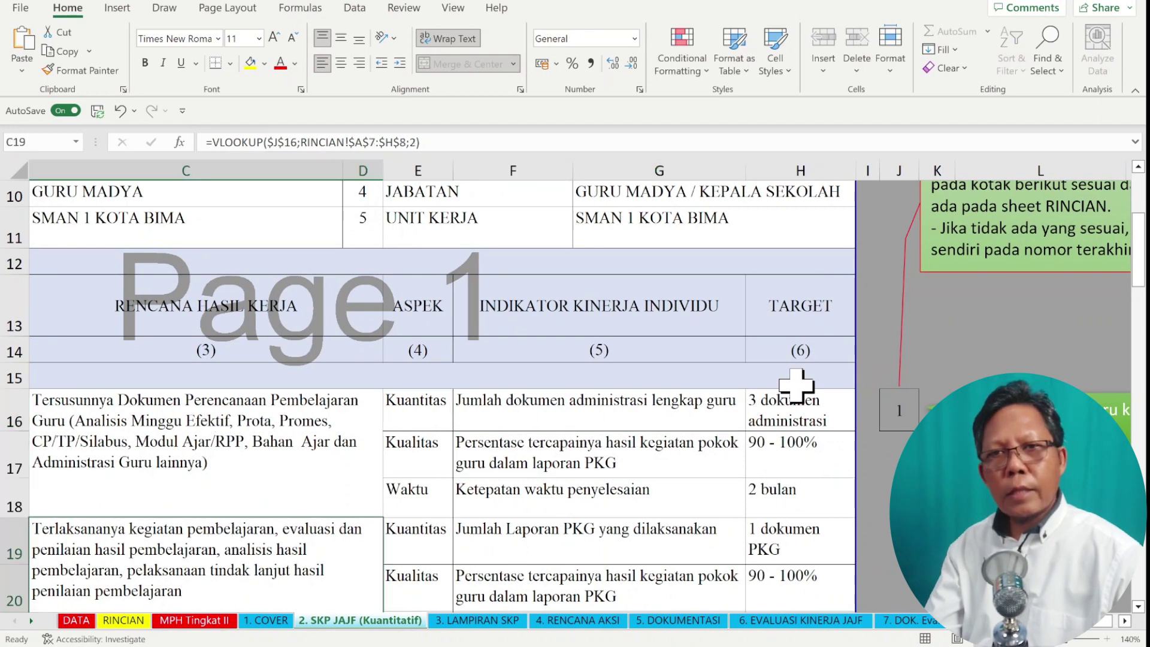
Set the teacher-type code in J16 to 2 for Guru BK and check the work plan in C16.
{"action": "left_click", "coordinate": [908, 413]}
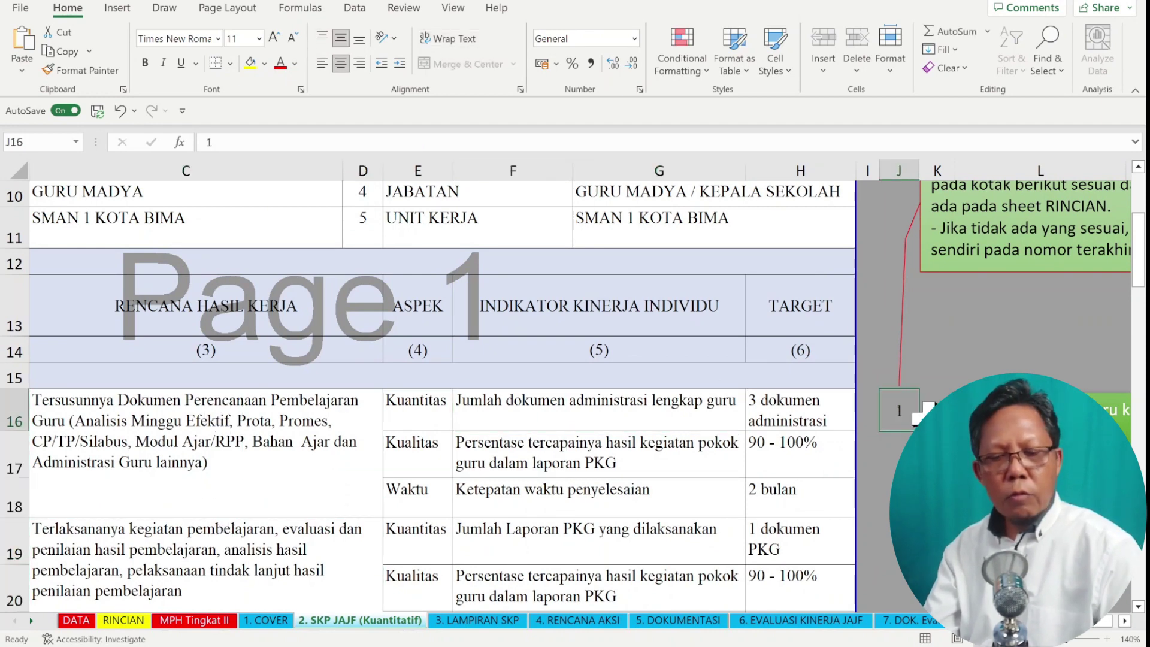
{"action": "type", "text": "2"}
{"action": "key", "text": "Return"}
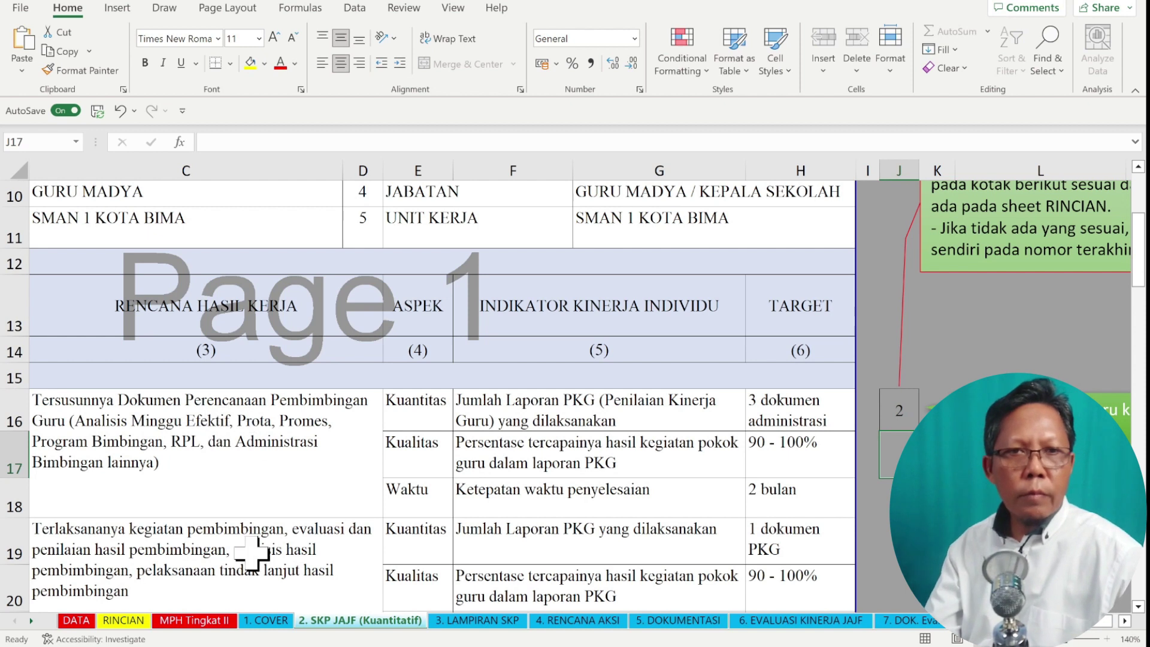
{"action": "left_click", "coordinate": [219, 420]}
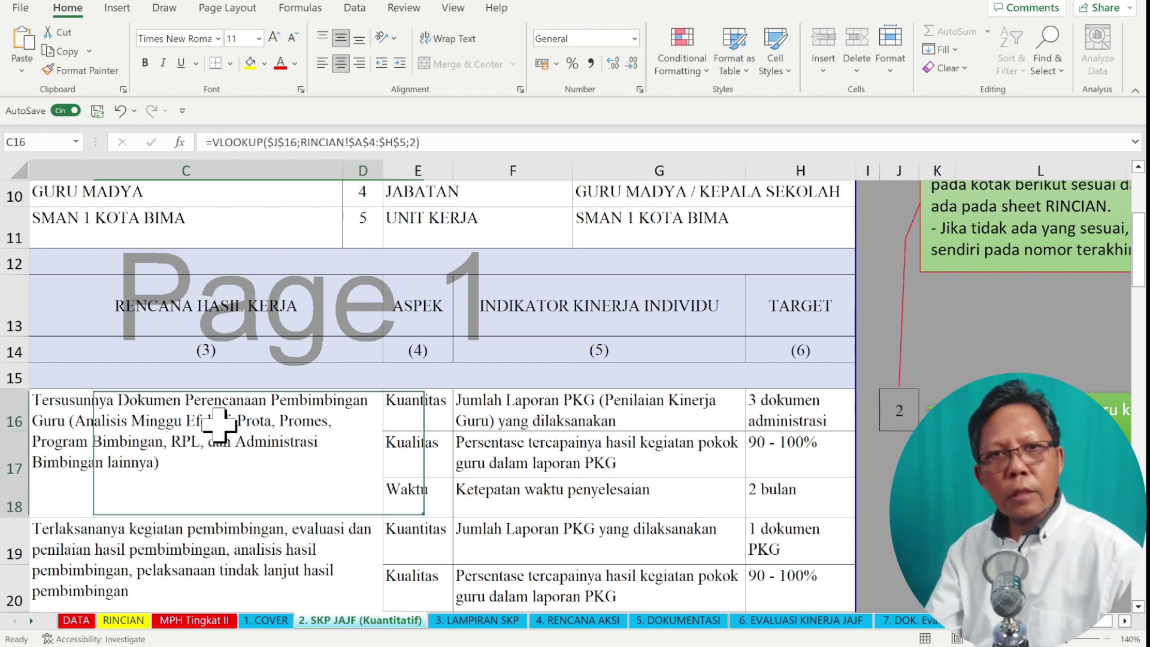
Set the teacher-type code in J16 to 1 for Guru Mapel.
{"action": "left_click", "coordinate": [892, 411]}
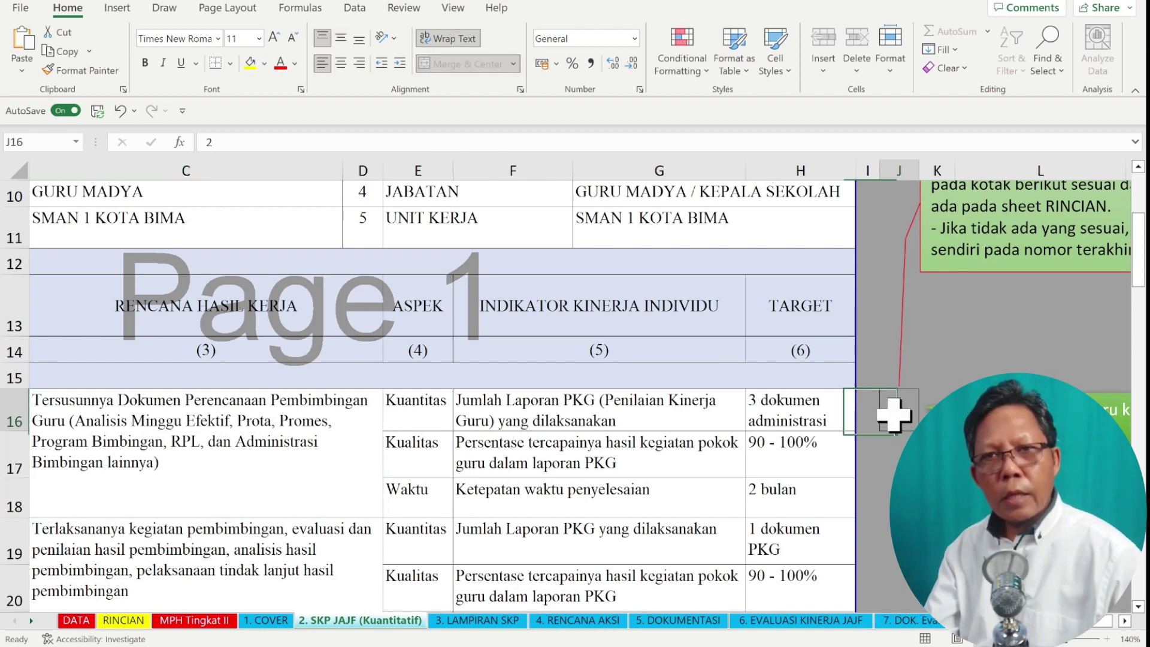
{"action": "type", "text": "1"}
{"action": "key", "text": "Return"}
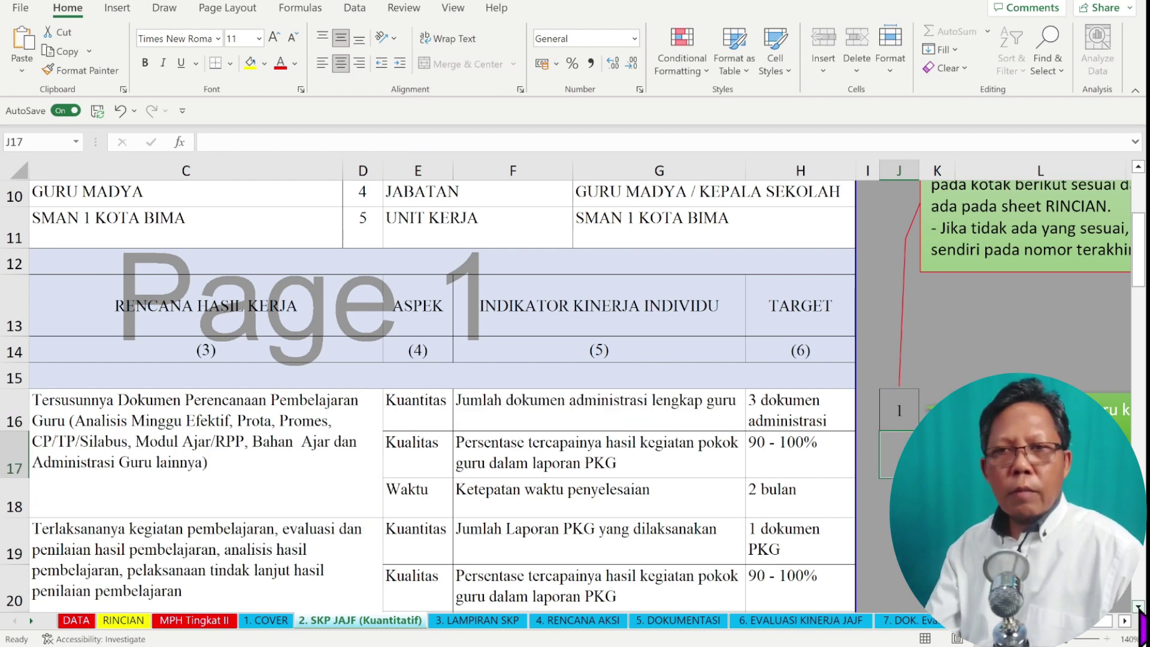
Set the additional-duty code in J22 to 2 and check the quantity indicator in F22.
{"action": "scroll", "coordinate": [1139, 609], "scroll_direction": "down", "scroll_amount": 5}
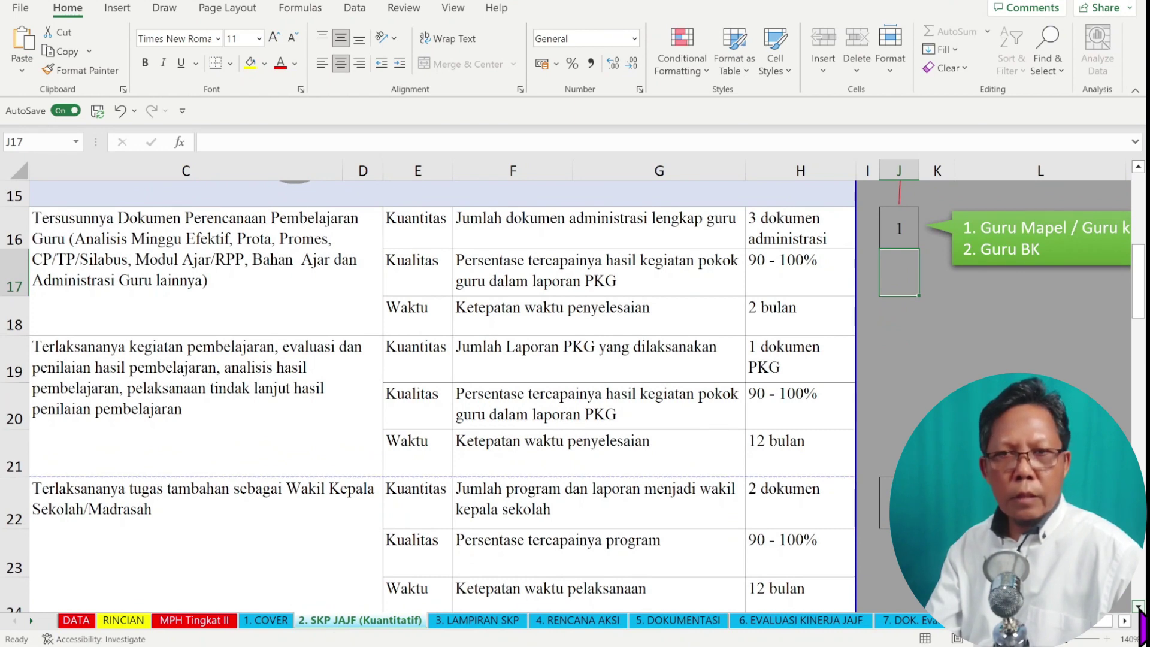
{"action": "left_click", "coordinate": [1138, 606]}
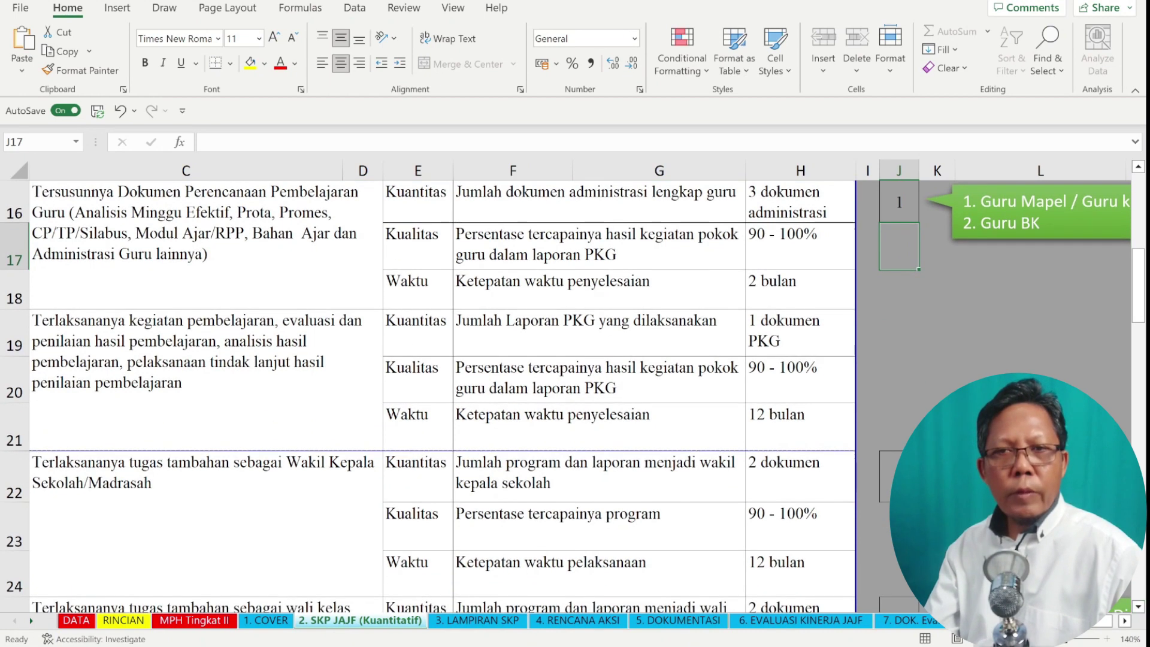
{"action": "left_click", "coordinate": [889, 480]}
{"action": "type", "text": "2"}
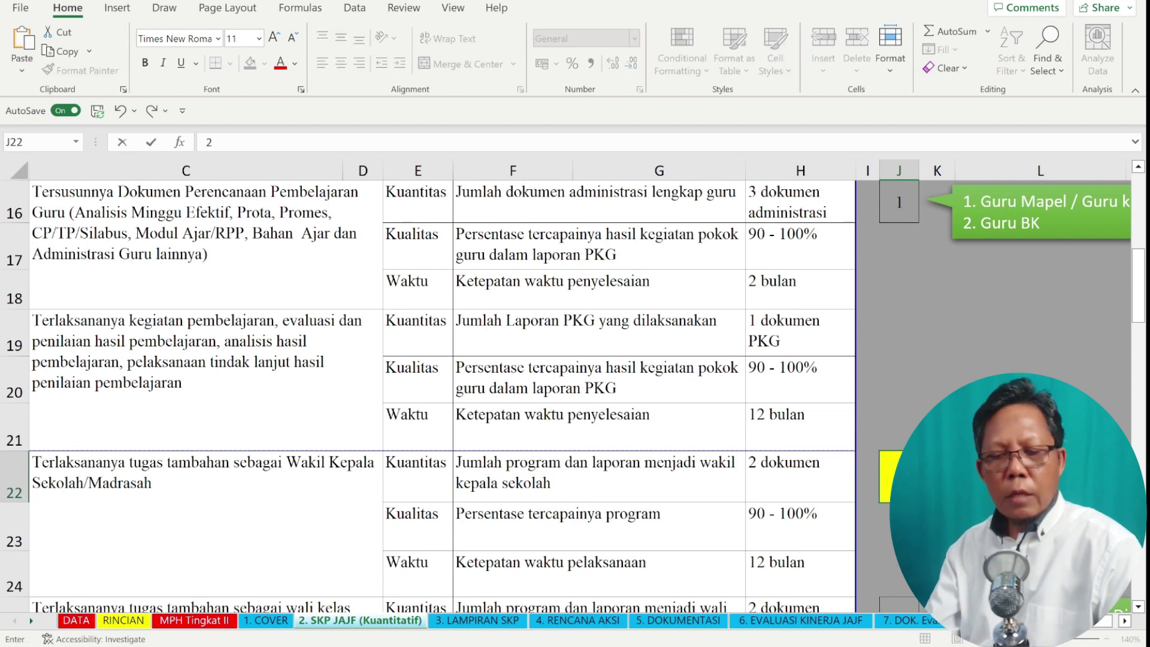
{"action": "key", "text": "Return"}
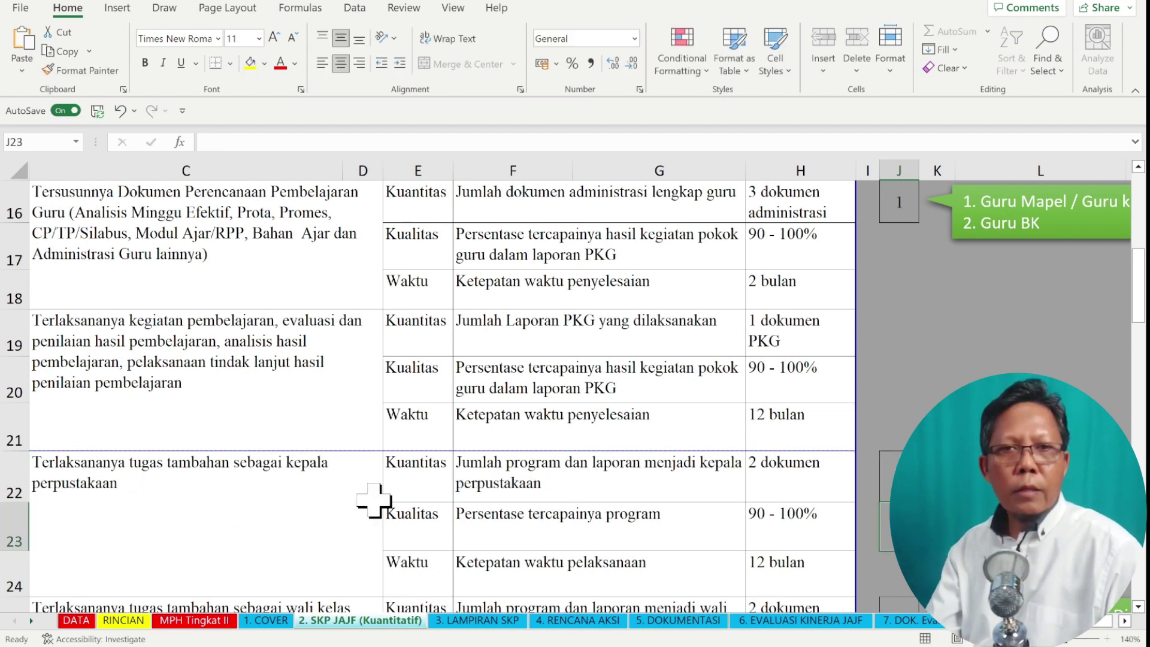
{"action": "left_click", "coordinate": [512, 488]}
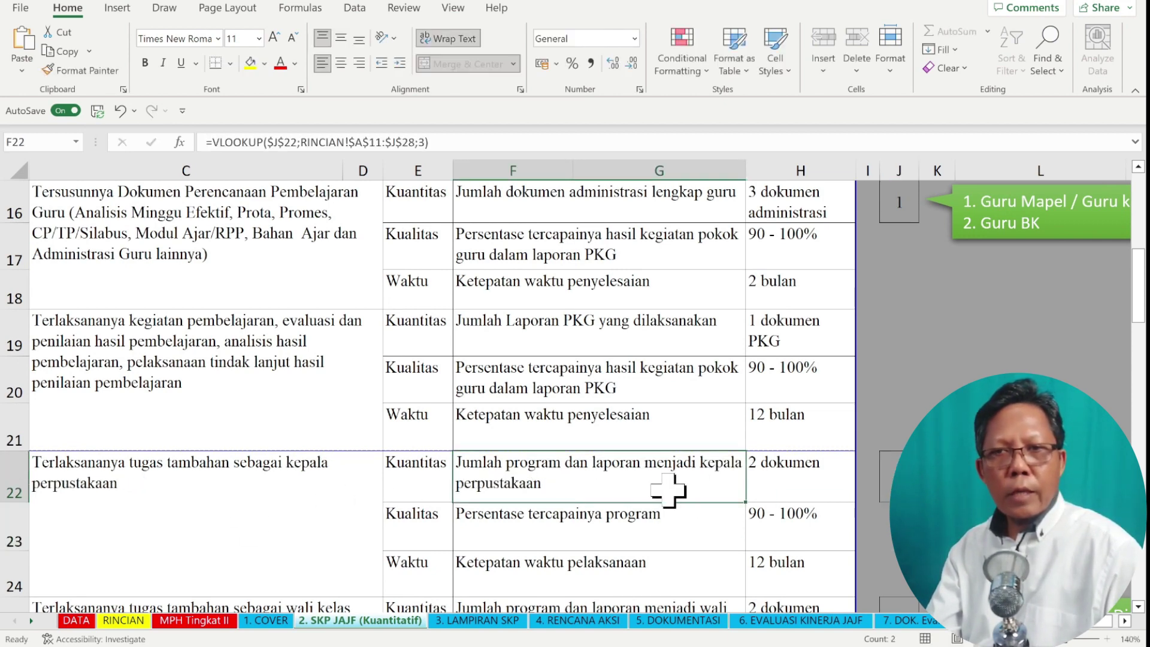
Set the additional-duty code in J22 to 3 for the ketua program keahlian duty.
{"action": "scroll", "coordinate": [778, 467], "scroll_direction": "down", "scroll_amount": 1}
{"action": "left_click", "coordinate": [899, 444]}
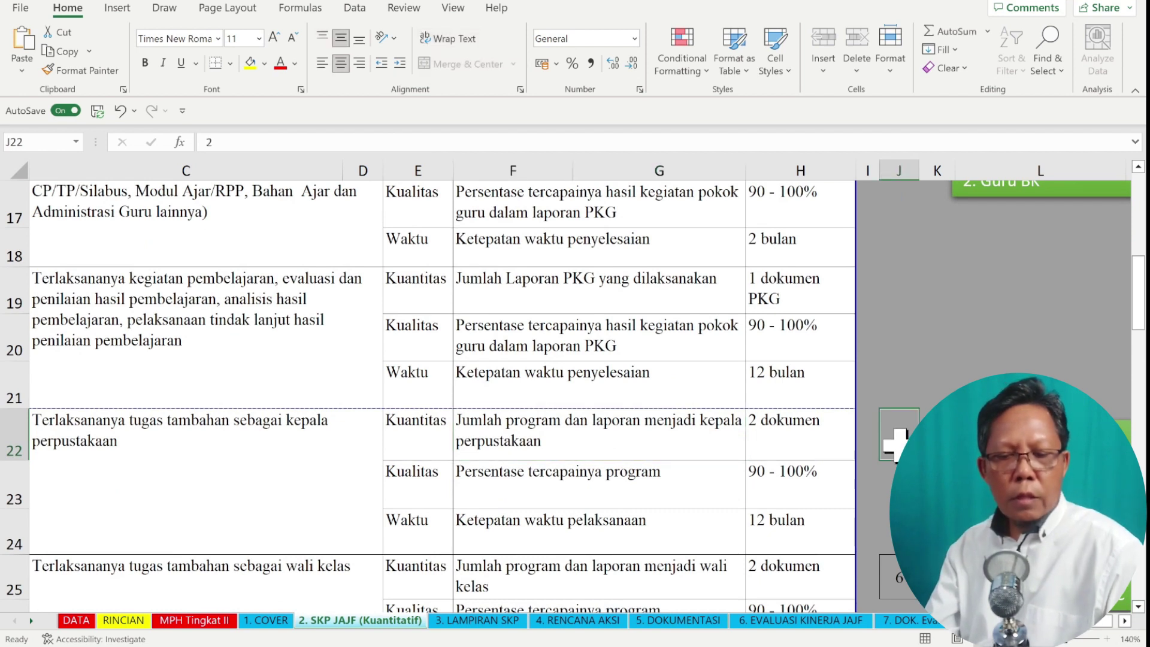
{"action": "type", "text": "3"}
{"action": "key", "text": "Return"}
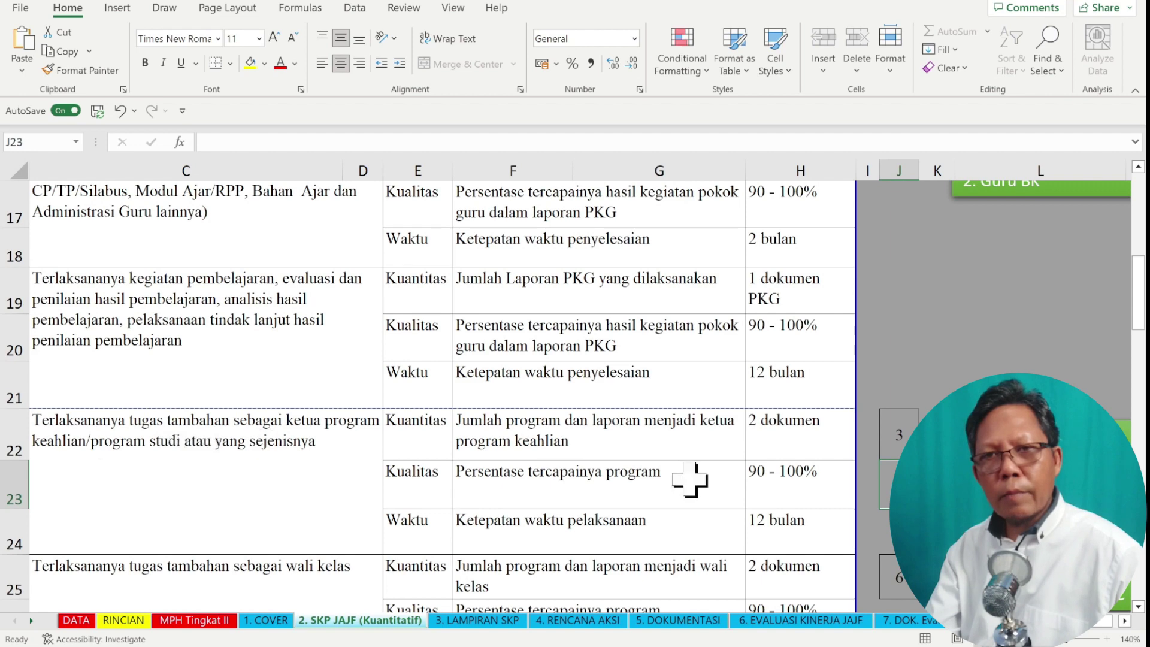
Examine the supporting-activity selection code in J34 and the lookup formula for the quality indicator in F35.
{"action": "scroll", "coordinate": [449, 413], "scroll_direction": "down", "scroll_amount": 3}
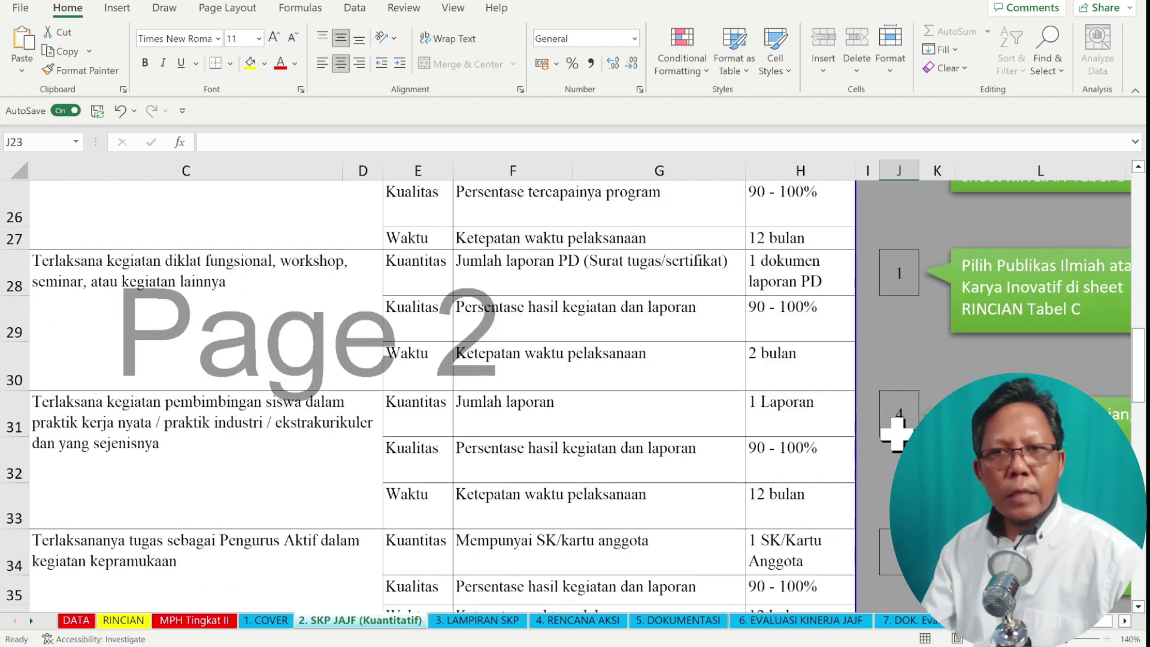
{"action": "left_click", "coordinate": [896, 560]}
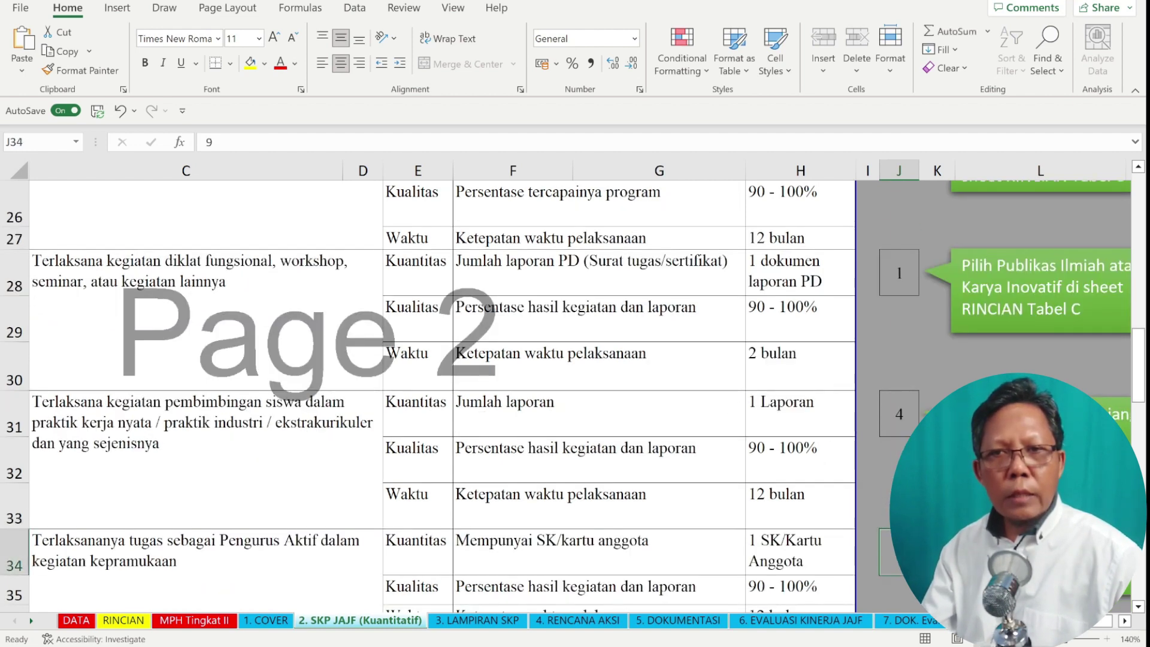
{"action": "left_click", "coordinate": [1138, 607]}
{"action": "left_click", "coordinate": [1137, 606]}
{"action": "left_click", "coordinate": [1138, 607]}
{"action": "left_click", "coordinate": [1137, 607]}
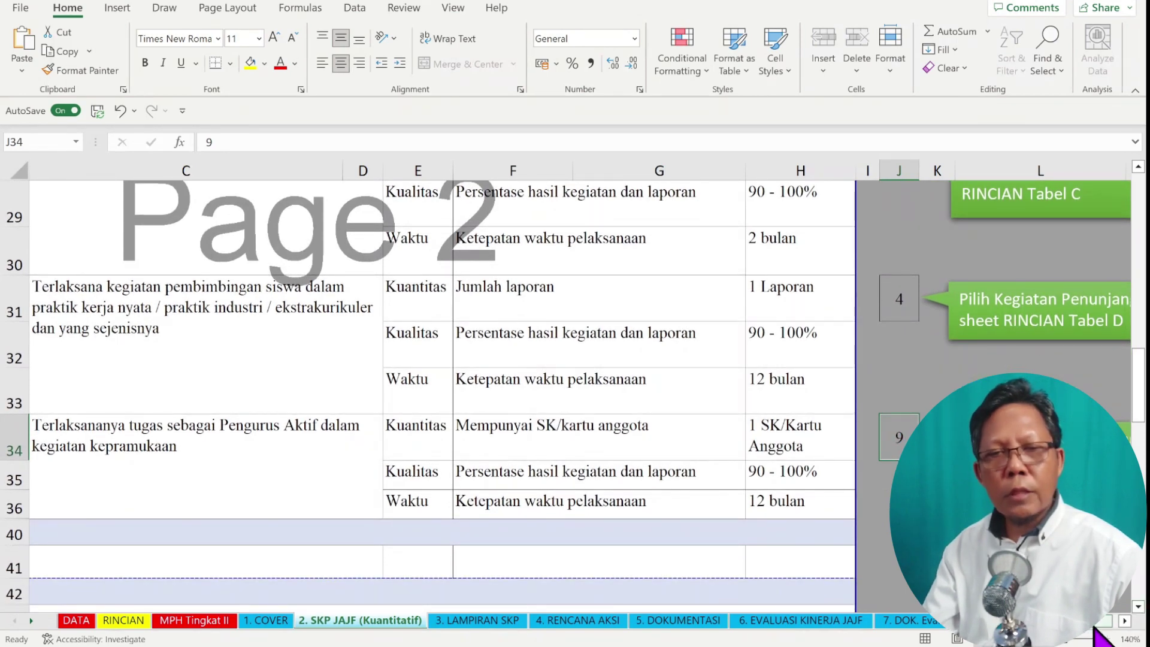
{"action": "left_click", "coordinate": [736, 471]}
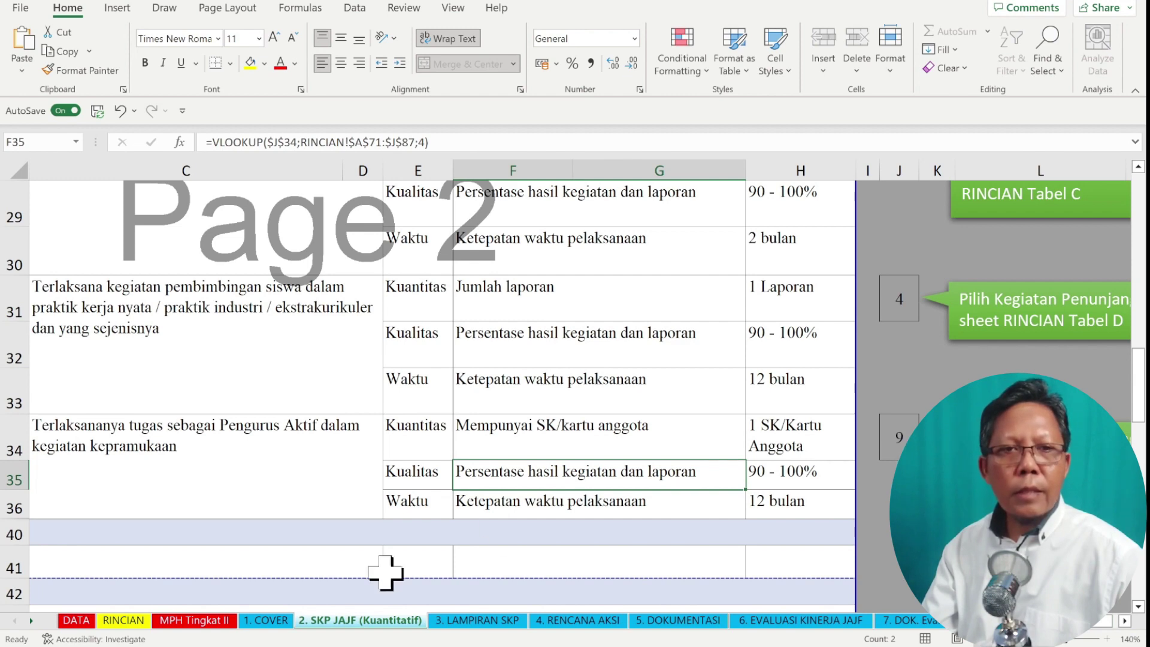
Review Tabel A on the RINCIAN sheet, covering the teacher work results and their indicator and target columns.
{"action": "left_click", "coordinate": [123, 620]}
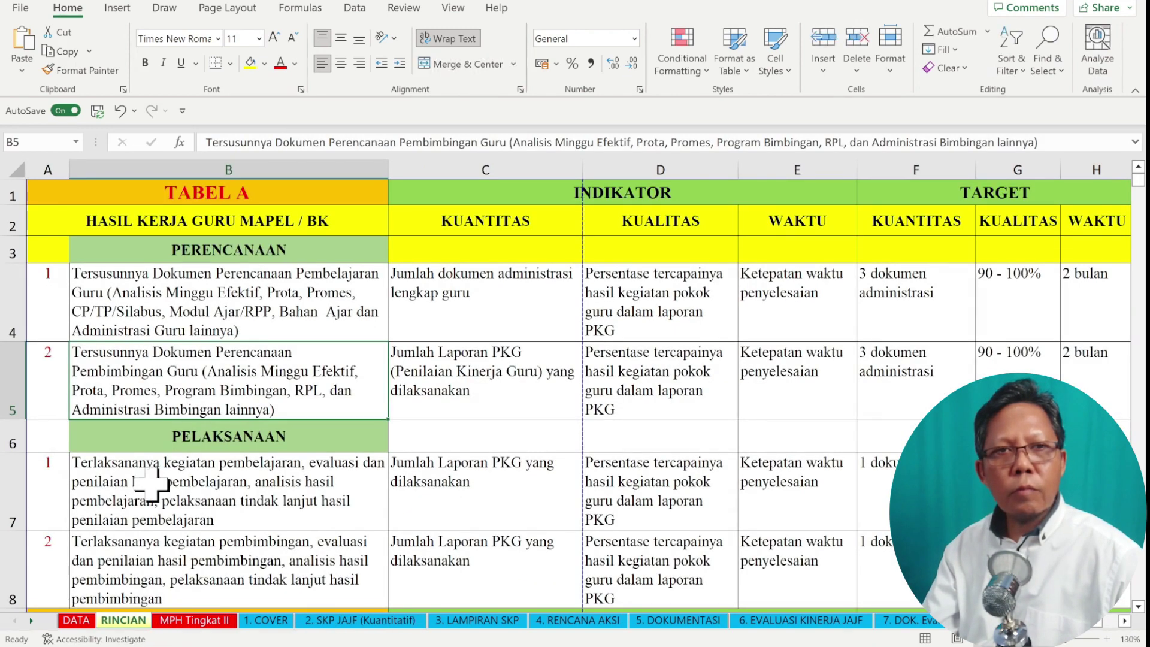
{"action": "left_click", "coordinate": [213, 324]}
{"action": "left_click", "coordinate": [462, 321]}
{"action": "left_click", "coordinate": [902, 309]}
{"action": "left_click", "coordinate": [1045, 307]}
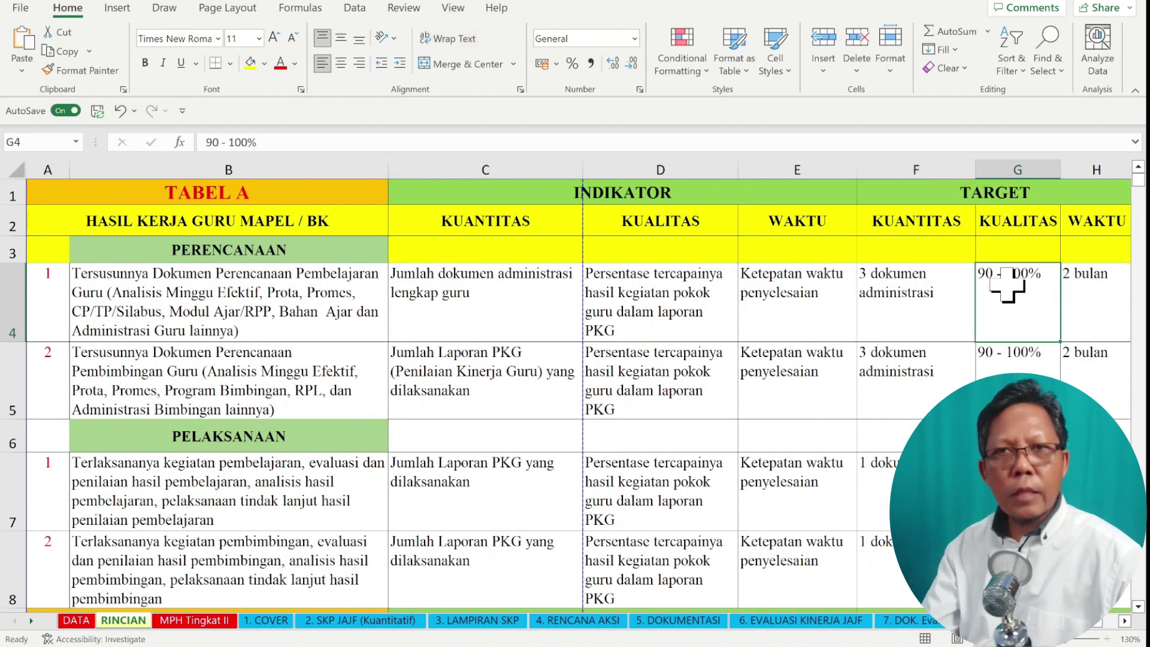
{"action": "left_click", "coordinate": [625, 218]}
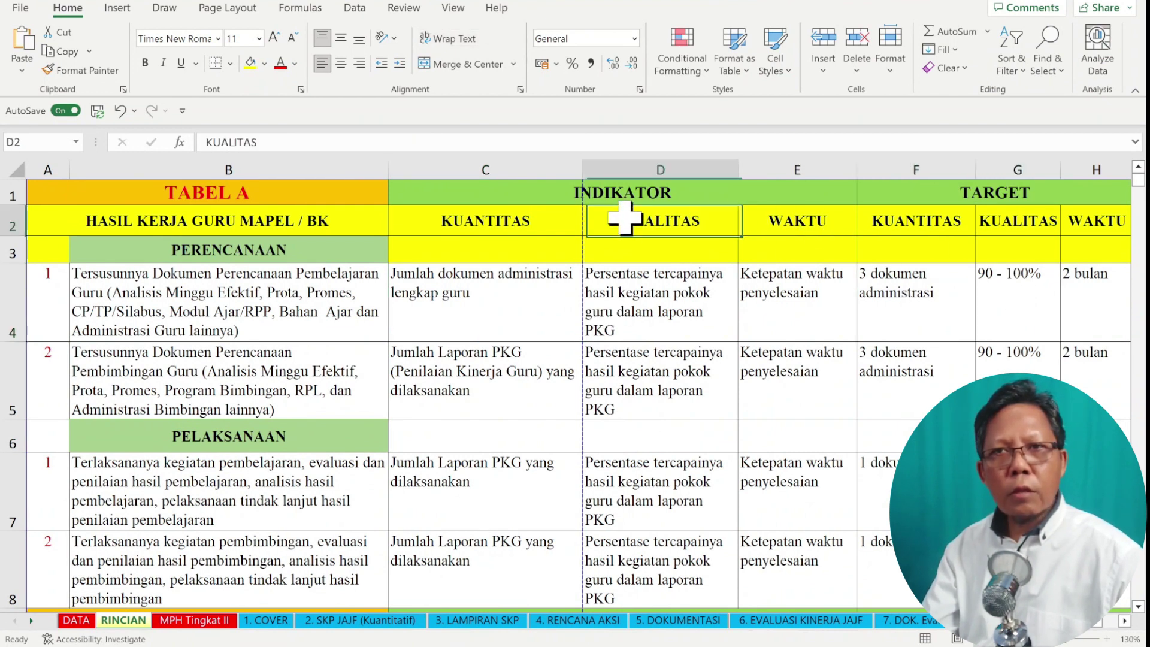
{"action": "left_click", "coordinate": [907, 215]}
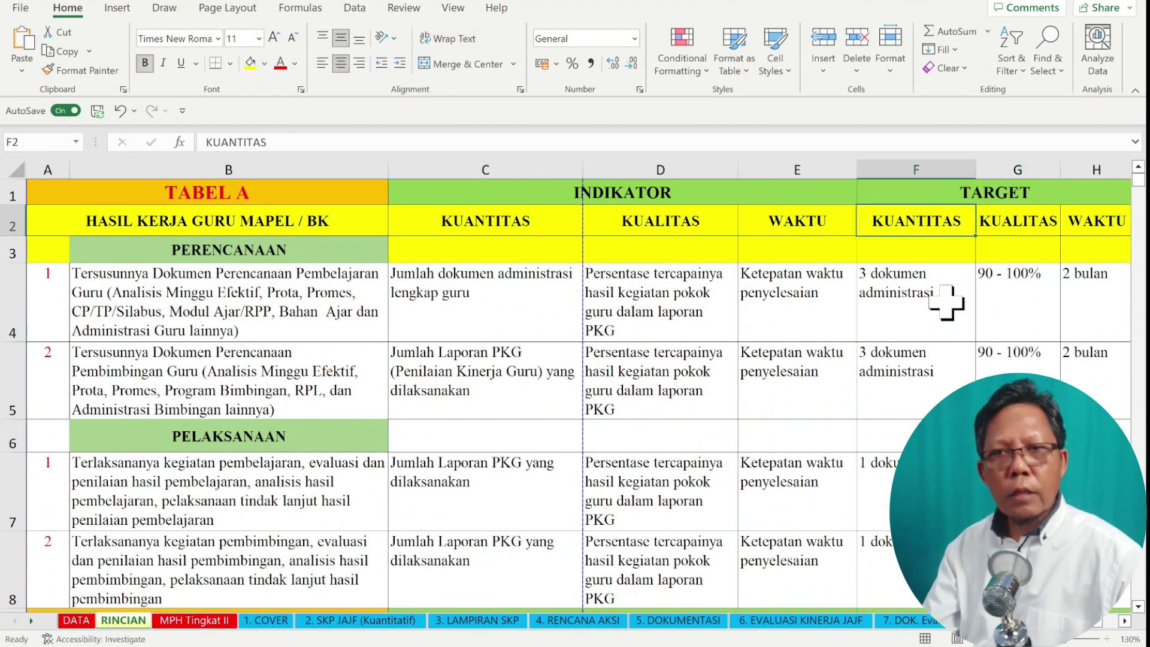
Examine the RENCANA AKSI columns of Tabel A for the planning entry in row 4, then return to its work result.
{"action": "left_click", "coordinate": [1125, 622]}
{"action": "left_click", "coordinate": [1125, 621]}
{"action": "left_click", "coordinate": [1125, 621]}
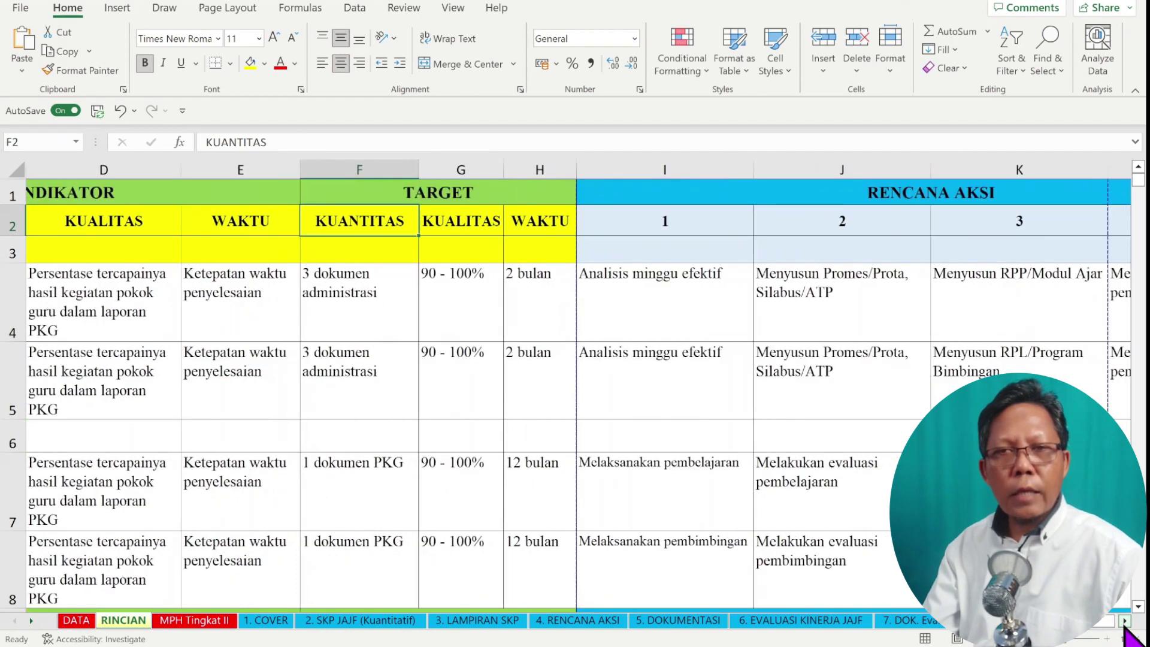
{"action": "left_click", "coordinate": [698, 288]}
{"action": "left_click", "coordinate": [846, 303]}
{"action": "left_click", "coordinate": [977, 304]}
{"action": "left_click", "coordinate": [1125, 621]}
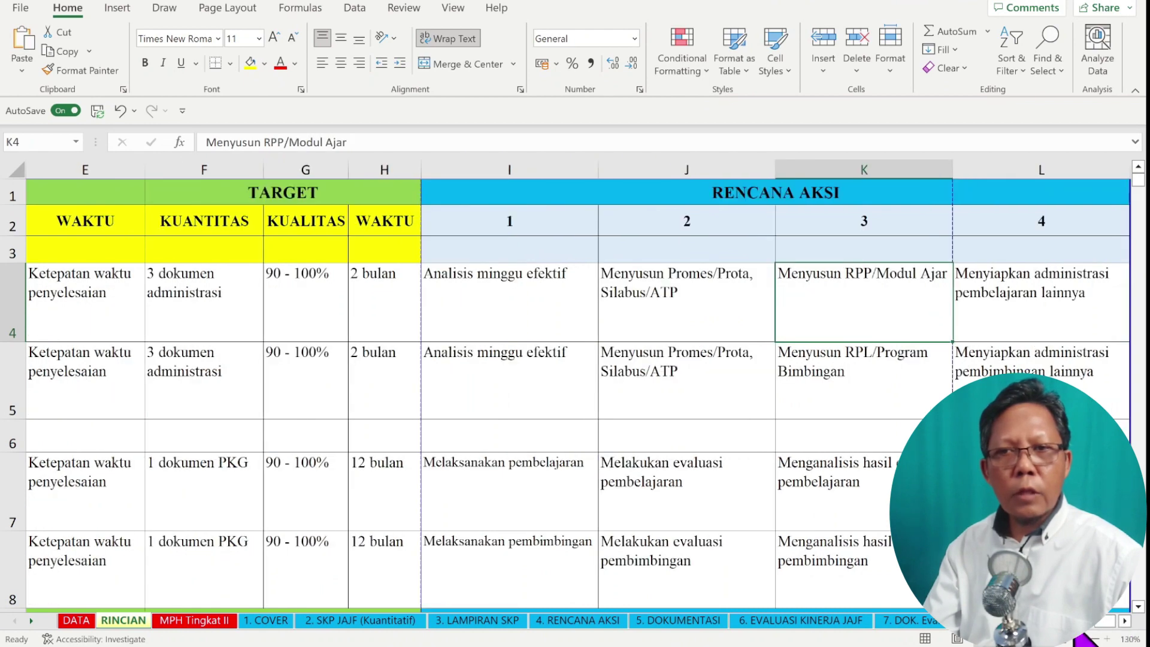
{"action": "scroll", "coordinate": [159, 436], "scroll_direction": "left", "scroll_amount": 4}
{"action": "left_click", "coordinate": [157, 263]}
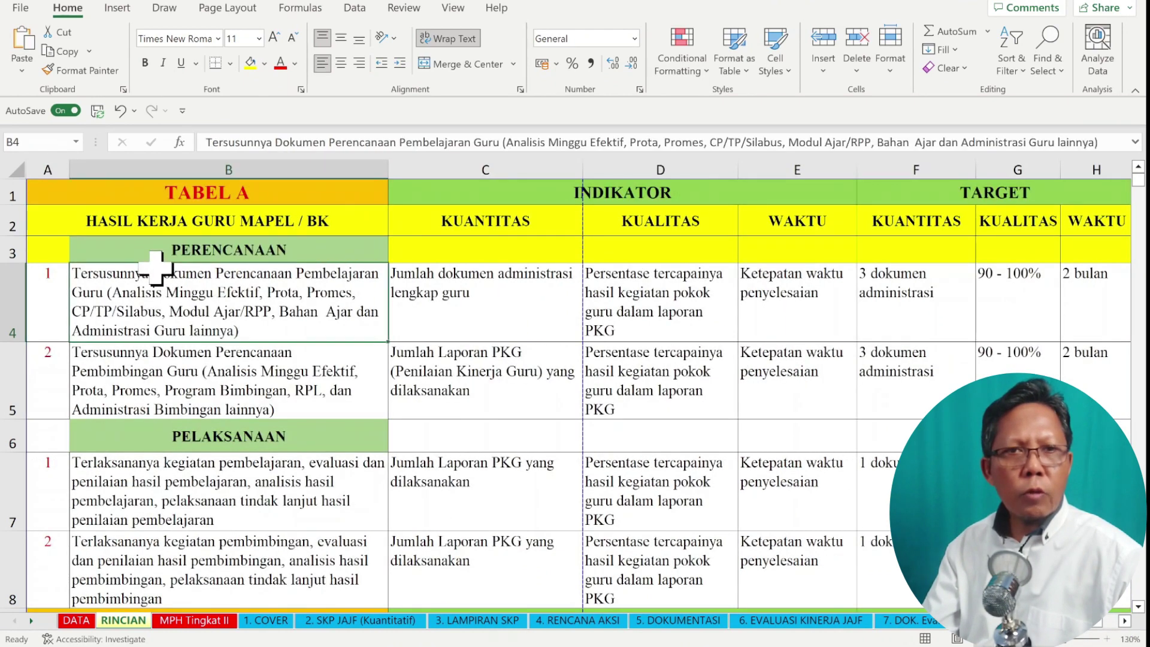
Browse the TUGAS TAMBAHAN entries in Tabel B and the KEGIATAN PKB entries in Tabel C.
{"action": "scroll", "coordinate": [189, 441], "scroll_direction": "down", "scroll_amount": 2}
{"action": "left_click", "coordinate": [187, 353]}
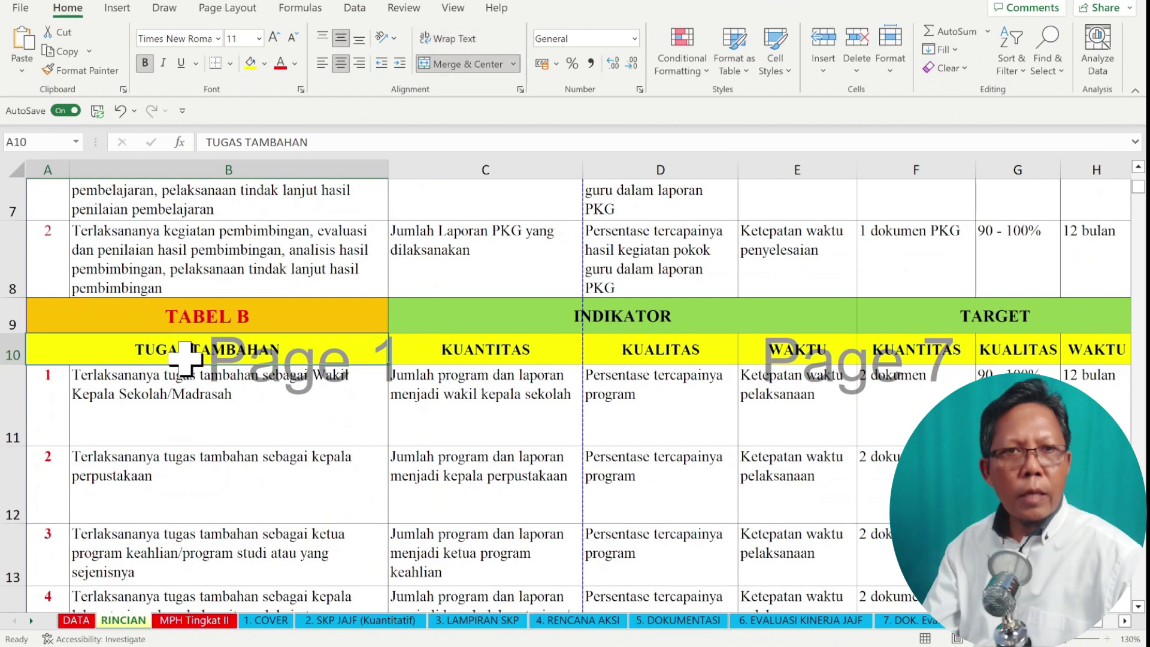
{"action": "scroll", "coordinate": [186, 382], "scroll_direction": "down", "scroll_amount": 5}
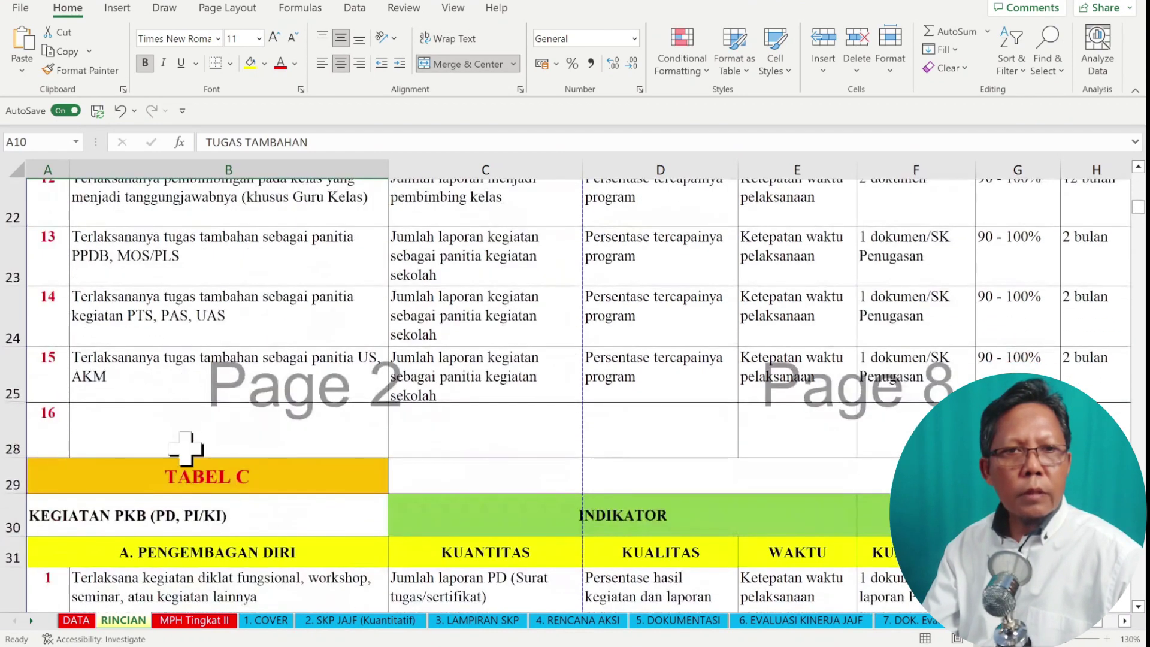
{"action": "left_click", "coordinate": [159, 515]}
{"action": "left_click", "coordinate": [164, 573]}
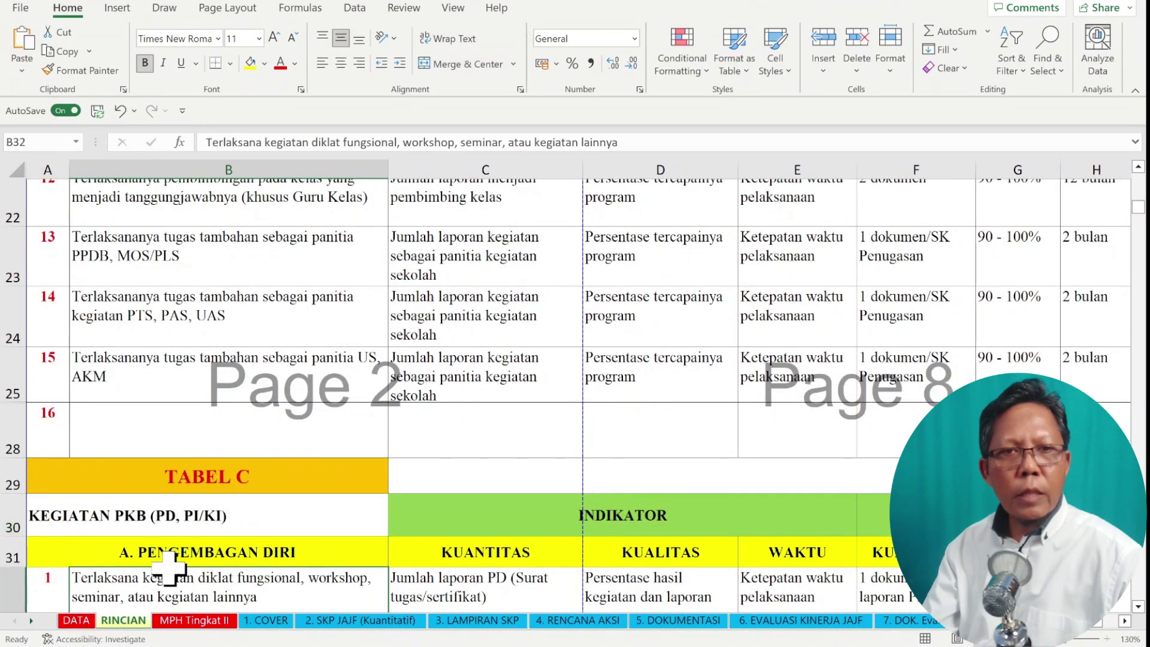
{"action": "scroll", "coordinate": [183, 560], "scroll_direction": "down", "scroll_amount": 5}
{"action": "scroll", "coordinate": [183, 560], "scroll_direction": "down", "scroll_amount": 9}
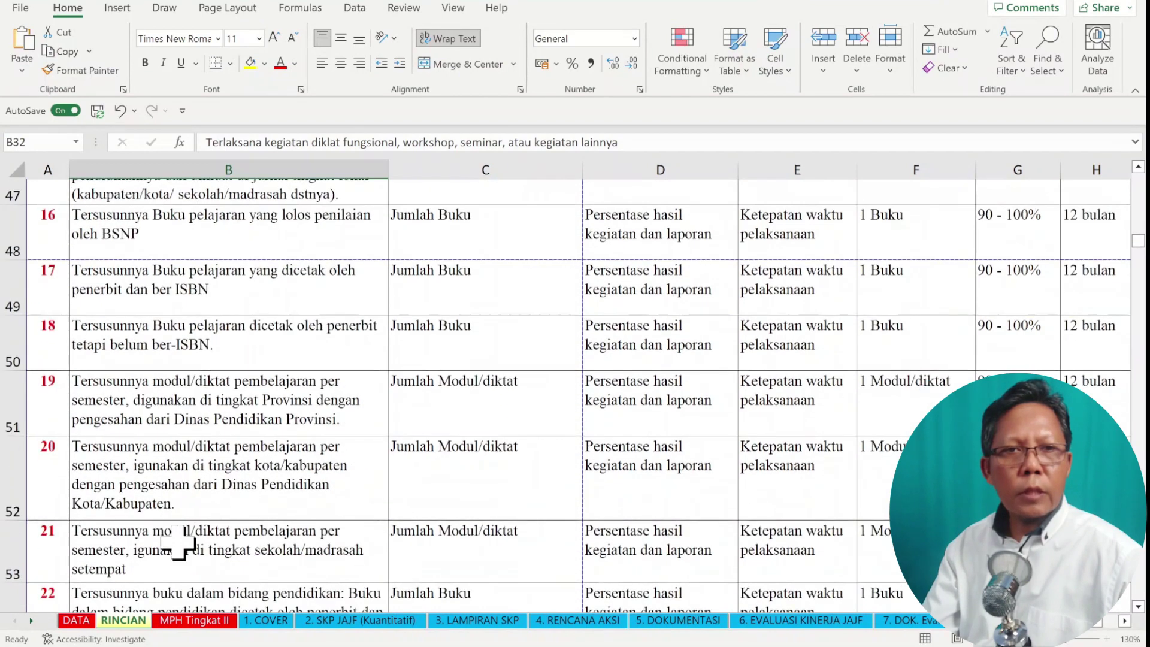
Inspect the first UNSUR PENUNJANG entries in Tabel D and the quantity indicator in C71.
{"action": "left_click", "coordinate": [180, 428]}
{"action": "left_click", "coordinate": [182, 486]}
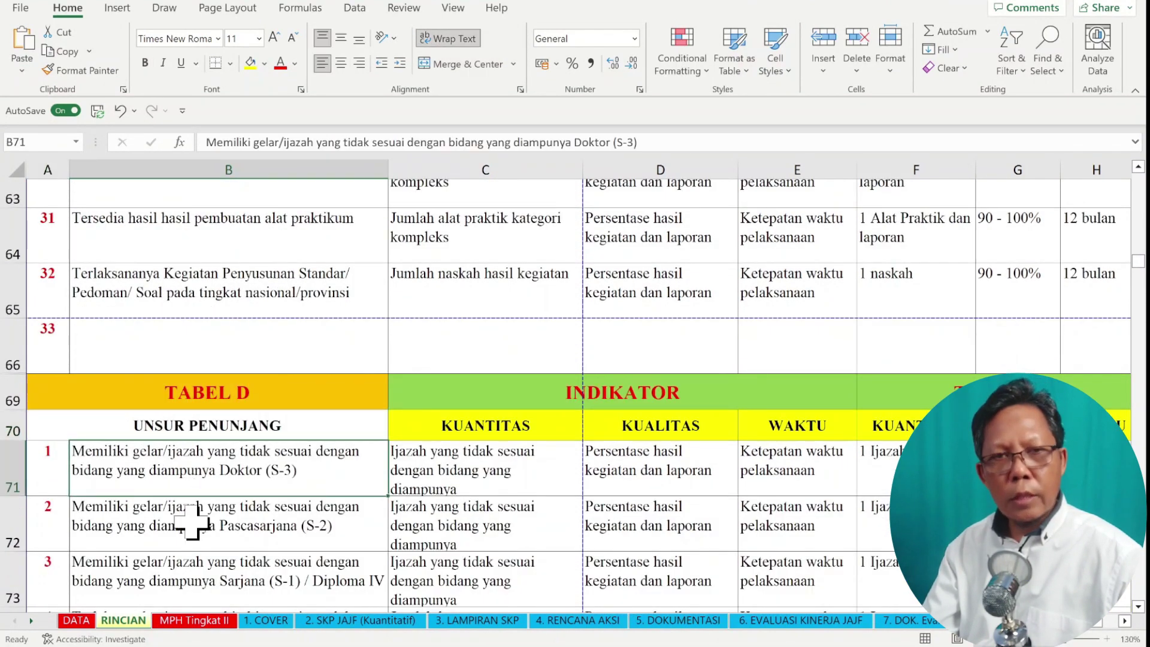
{"action": "double_click", "coordinate": [188, 522]}
{"action": "left_click", "coordinate": [404, 458]}
{"action": "left_click", "coordinate": [303, 457]}
{"action": "left_click", "coordinate": [410, 469]}
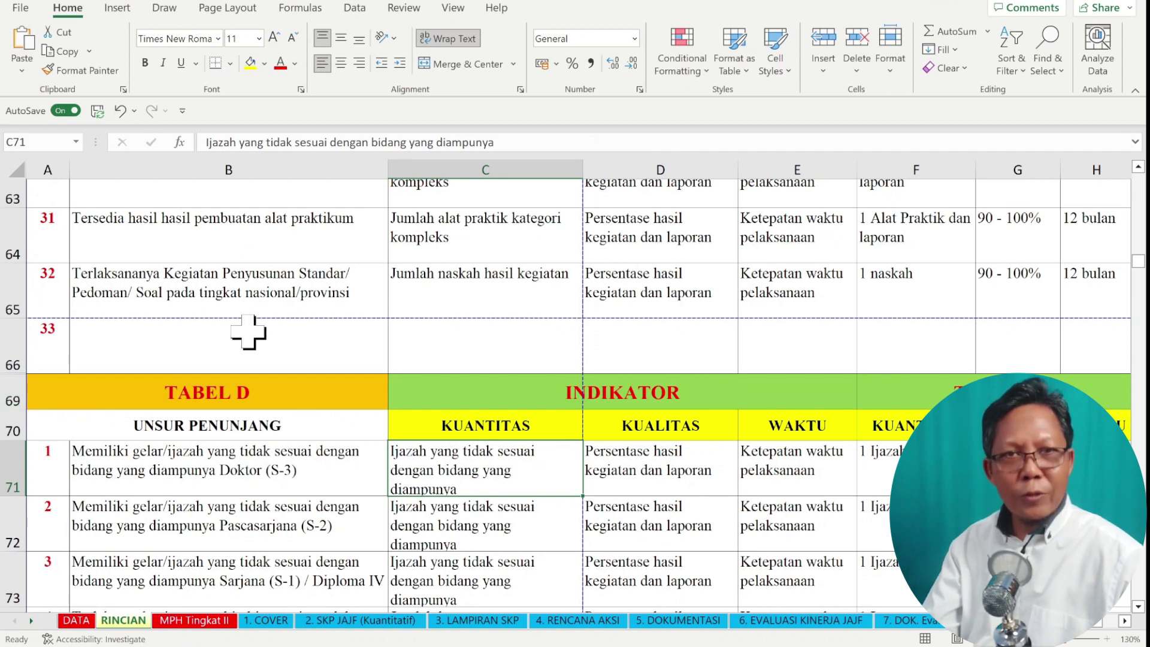
Check the last filled entry of Tabel C and the spare row numbered 33 below it.
{"action": "left_click", "coordinate": [519, 288]}
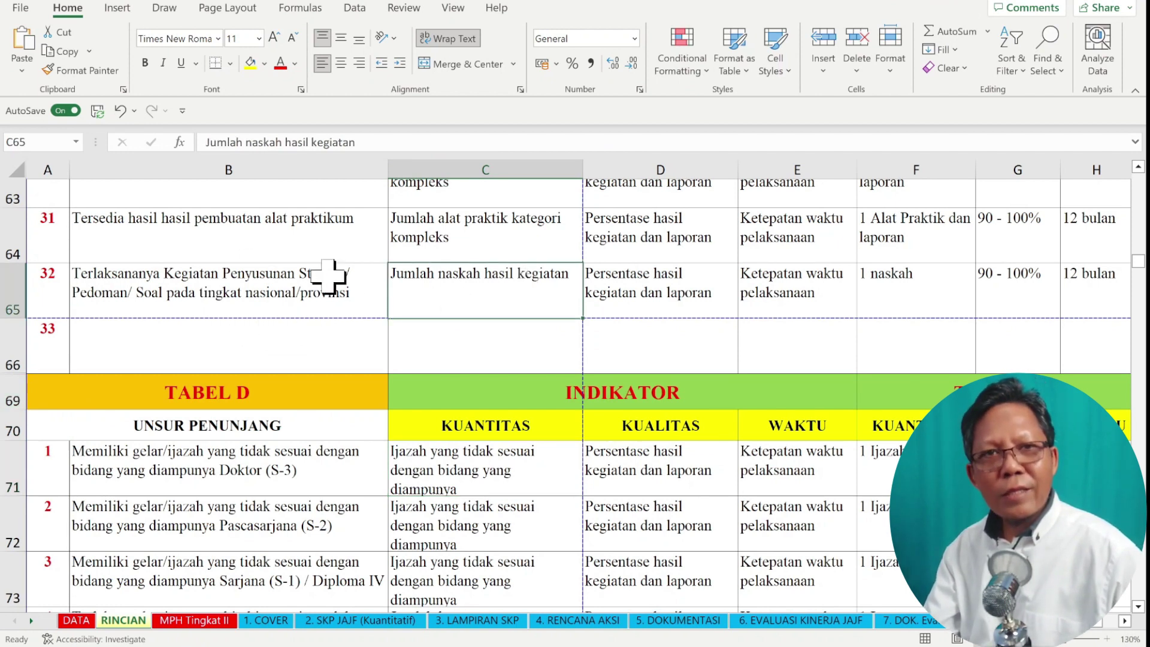
{"action": "left_click", "coordinate": [283, 286]}
{"action": "left_click", "coordinate": [167, 342]}
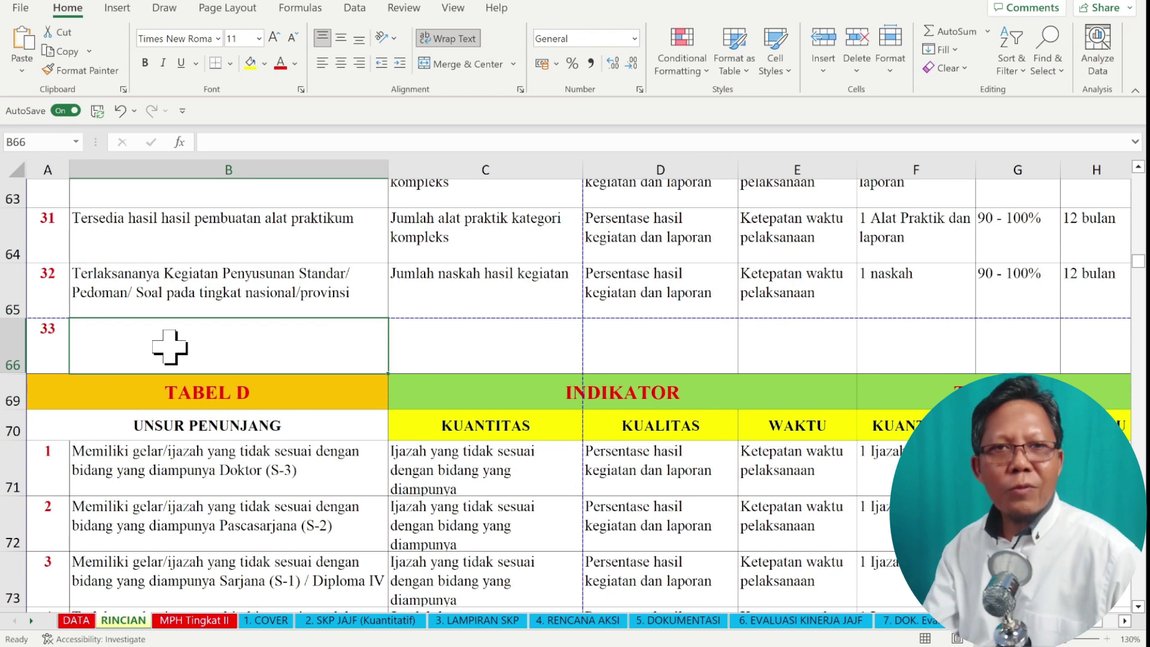
{"action": "left_click", "coordinate": [394, 344]}
{"action": "left_click", "coordinate": [276, 337]}
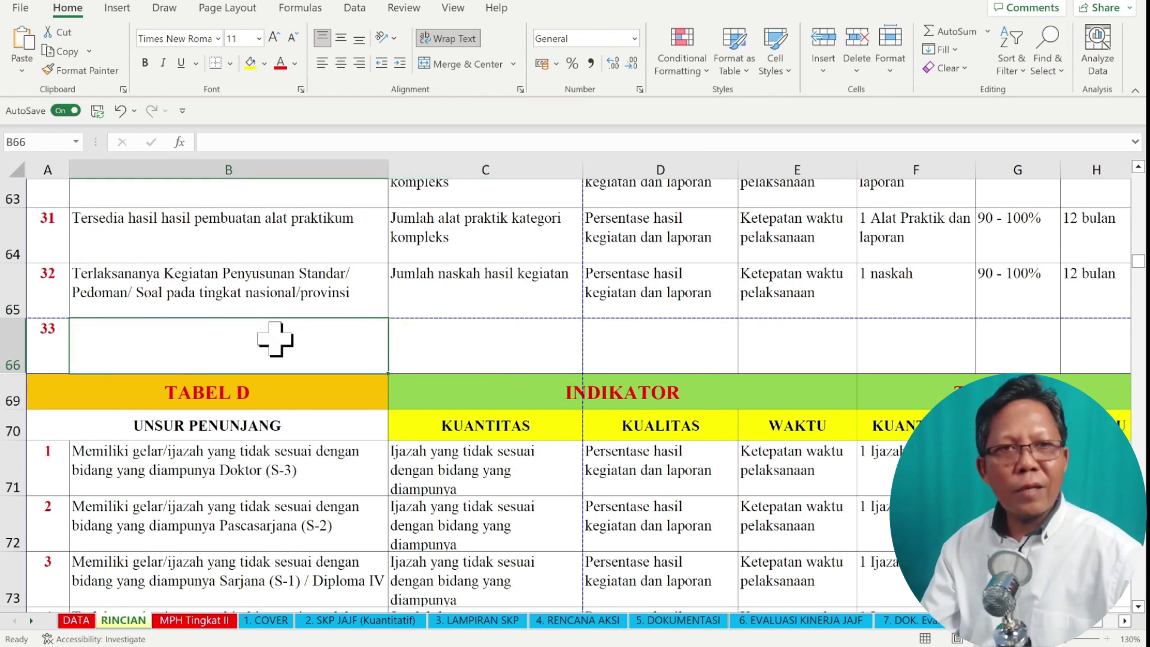
{"action": "left_click", "coordinate": [40, 341]}
Look through the remaining Tabel D entries down to the award entries and the spare row numbered 17.
{"action": "scroll", "coordinate": [179, 390], "scroll_direction": "down", "scroll_amount": 7}
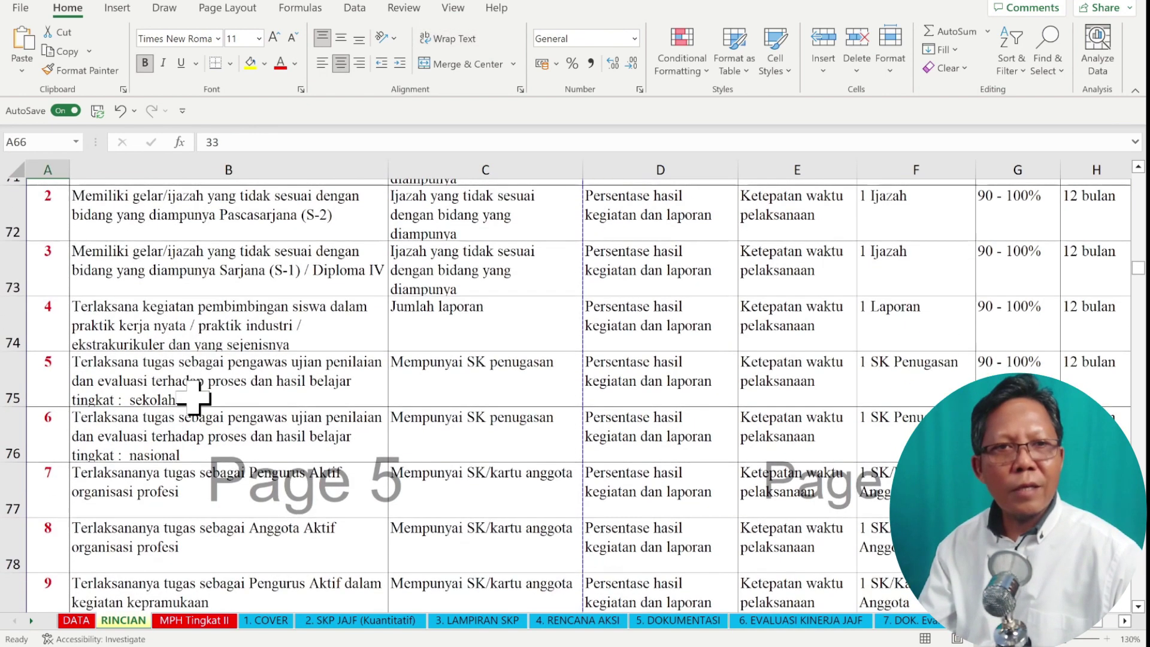
{"action": "left_click", "coordinate": [113, 411]}
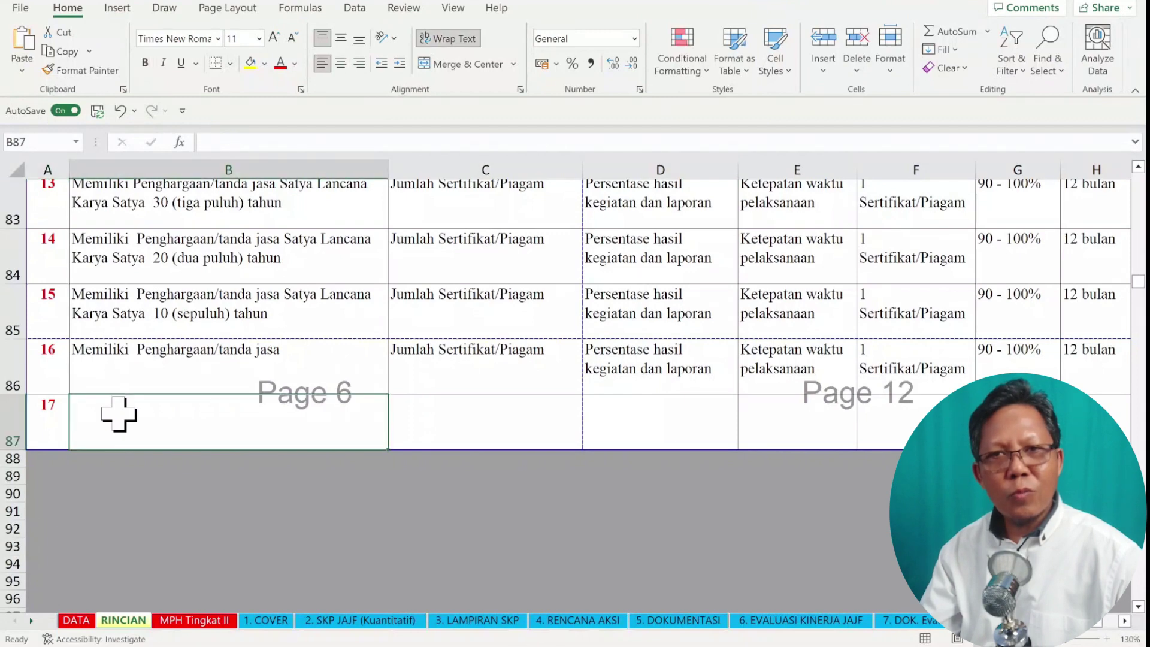
{"action": "left_click", "coordinate": [521, 430]}
{"action": "left_click", "coordinate": [287, 411]}
{"action": "left_click", "coordinate": [210, 354]}
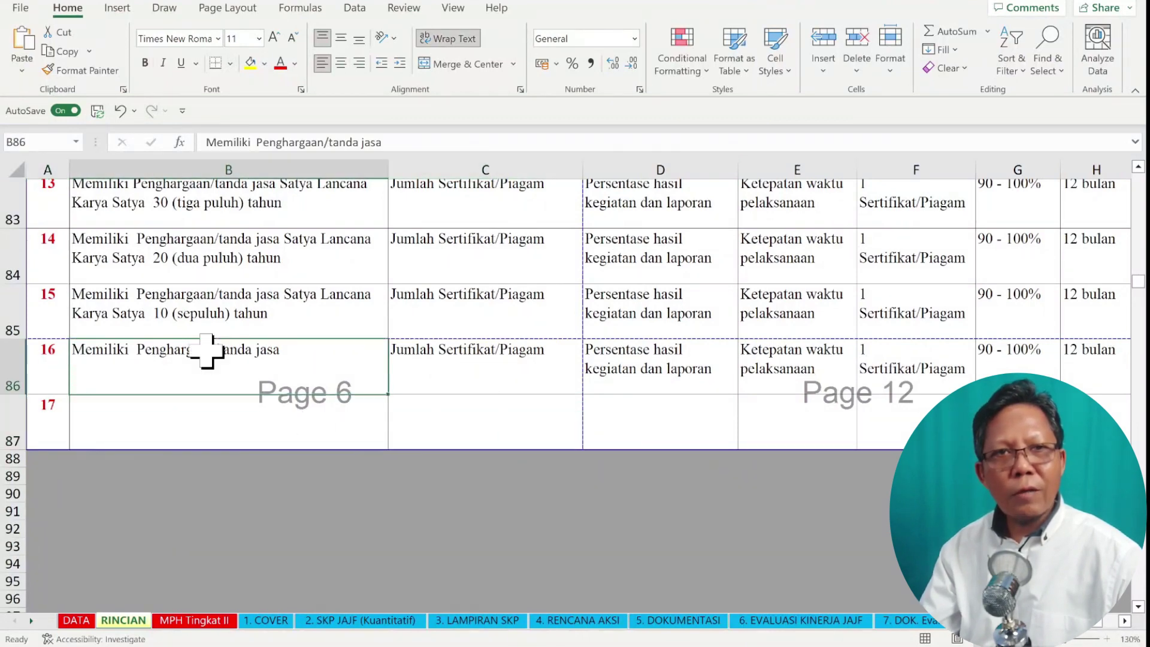
{"action": "left_click", "coordinate": [227, 294]}
Return to the 2. SKP JAJF (Kuantitatif) sheet and view the B. TAMBAHAN section in row 40.
{"action": "left_click", "coordinate": [383, 619]}
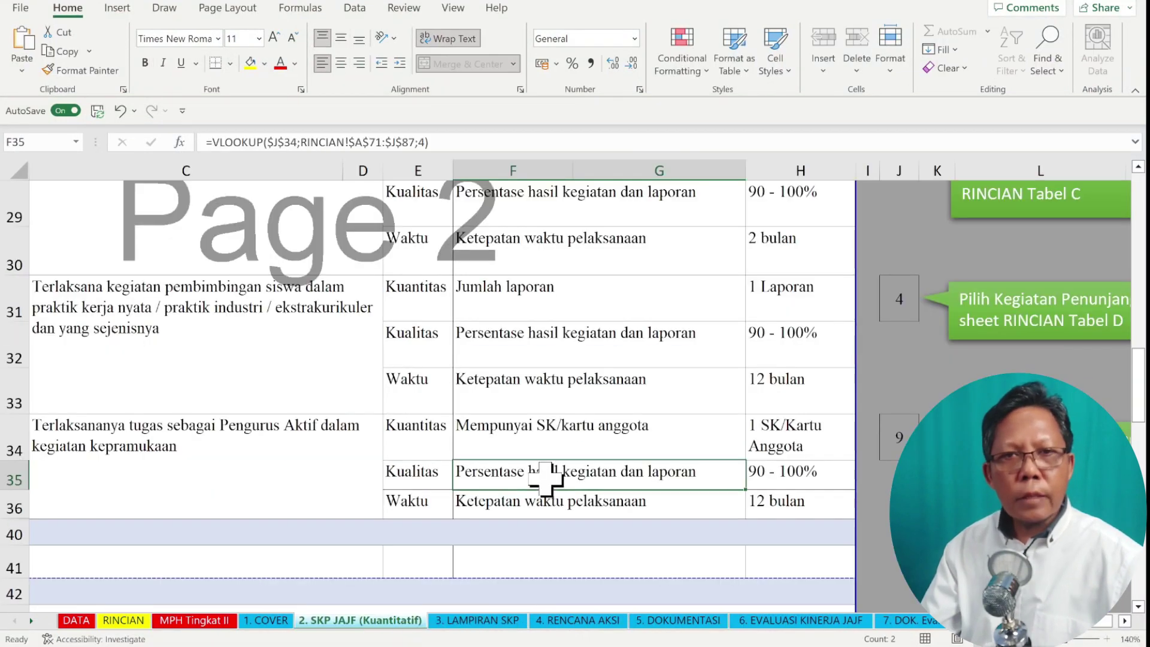
{"action": "left_click_drag", "start_coordinate": [1093, 627], "coordinate": [1076, 633]}
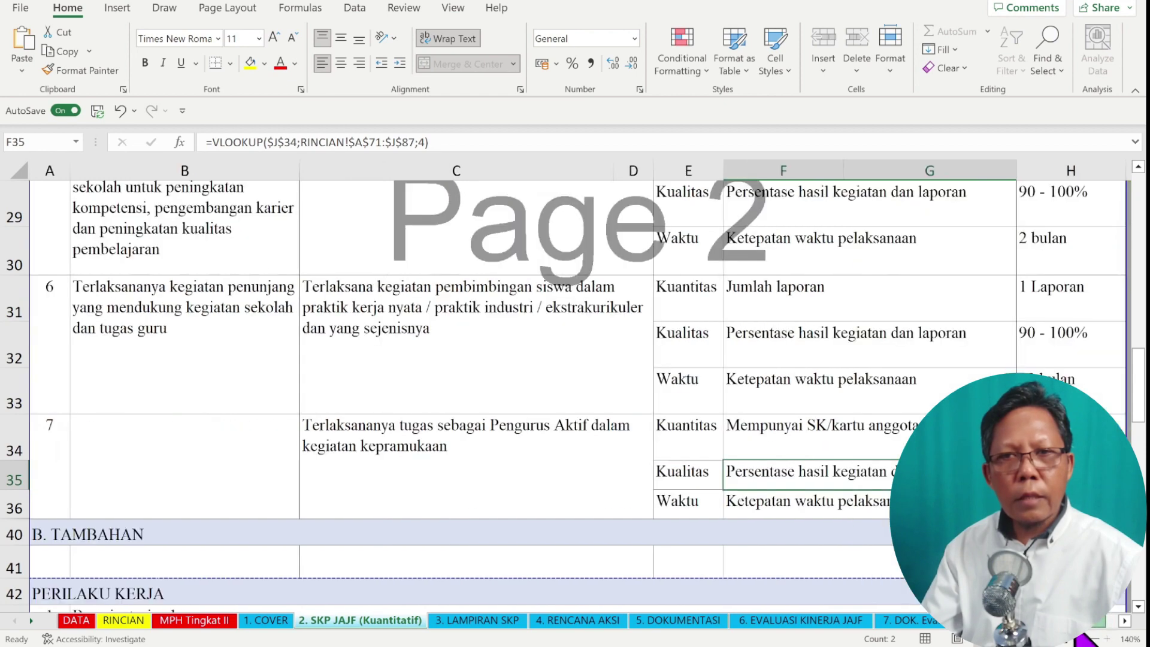
{"action": "left_click", "coordinate": [204, 533]}
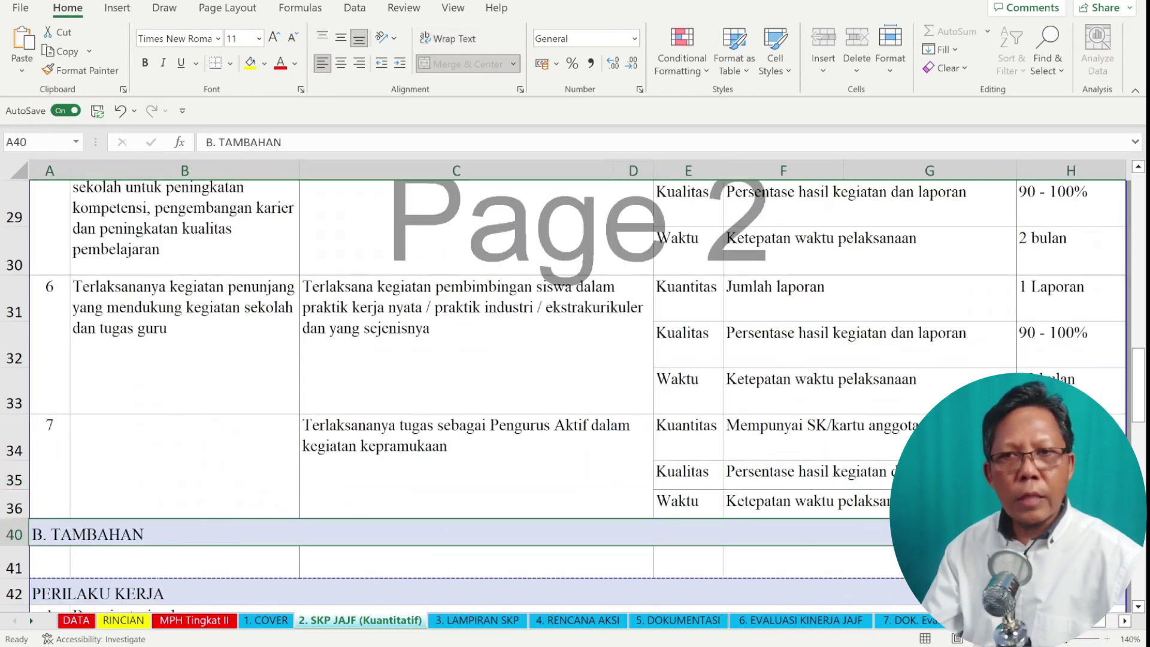
{"action": "scroll", "coordinate": [1140, 607], "scroll_direction": "down", "scroll_amount": 2}
{"action": "scroll", "coordinate": [1140, 608], "scroll_direction": "down", "scroll_amount": 1}
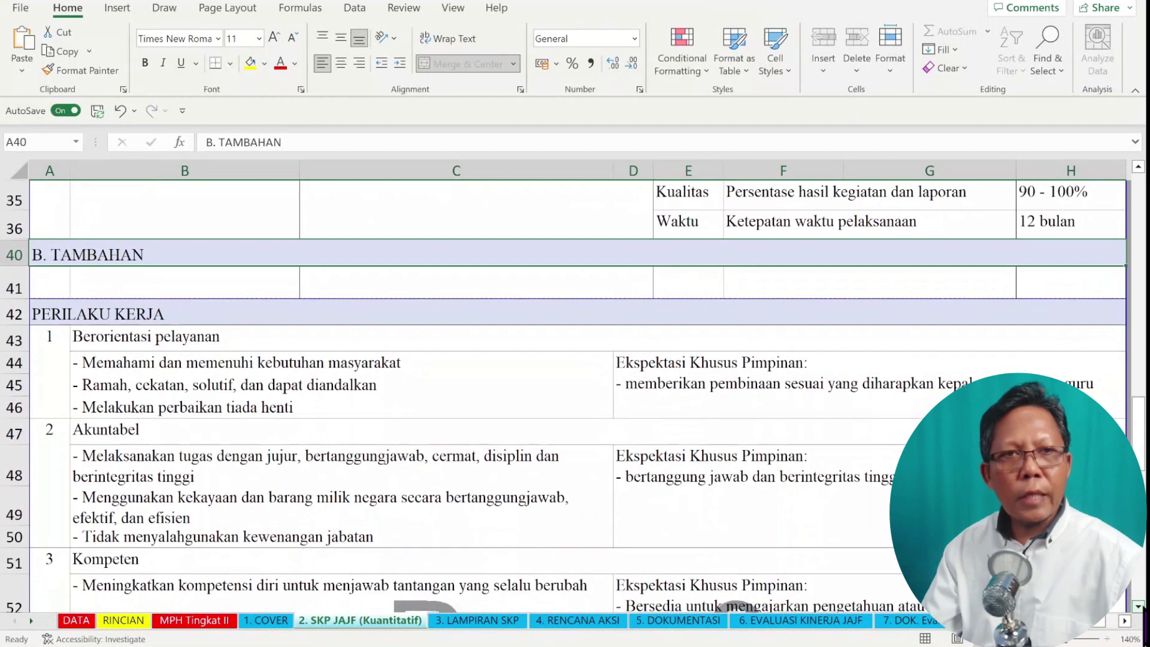
Review the seven PERILAKU KERJA aspects, from Berorientasi pelayanan to Kolaboratif.
{"action": "left_click", "coordinate": [174, 333]}
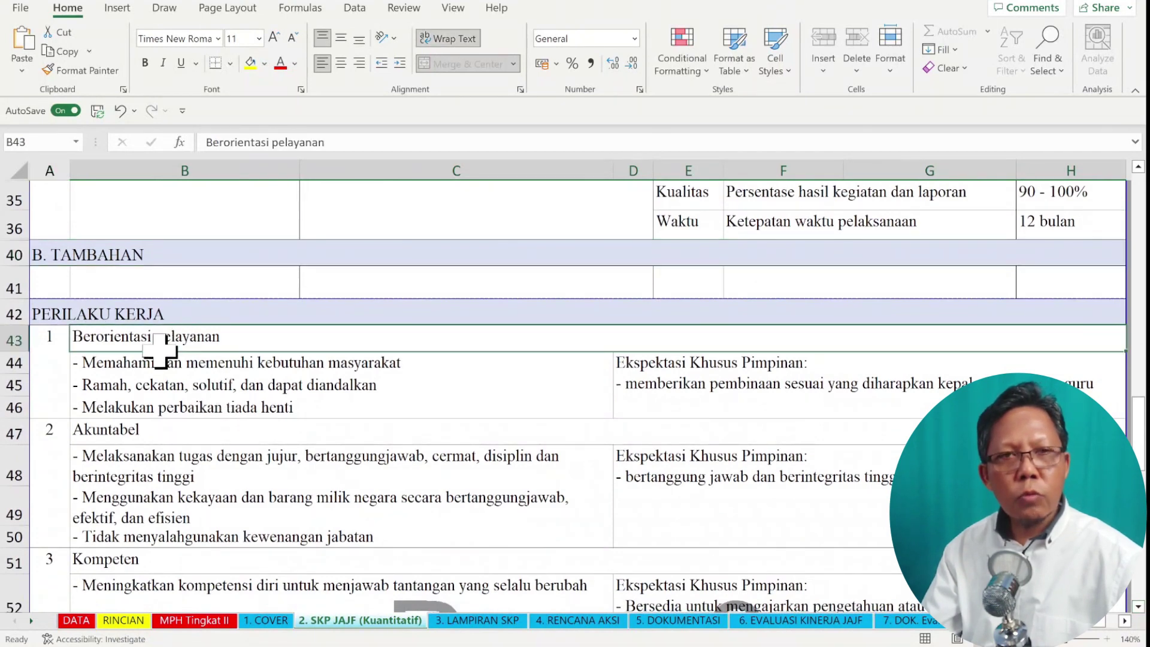
{"action": "left_click", "coordinate": [153, 380]}
{"action": "left_click", "coordinate": [117, 339]}
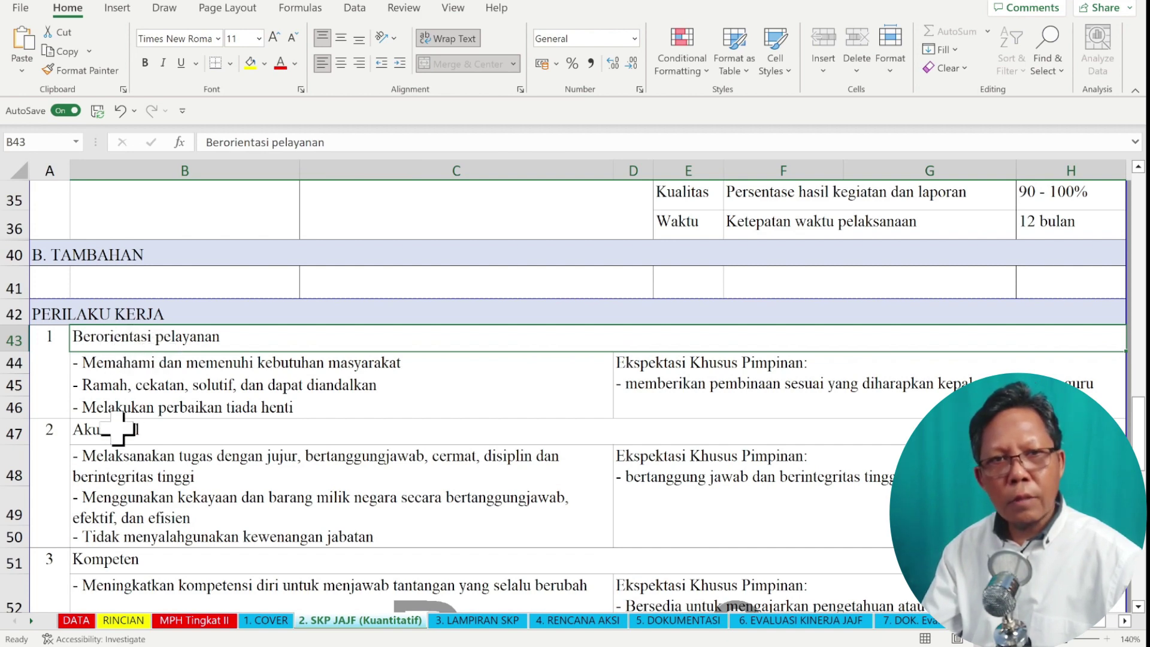
{"action": "left_click", "coordinate": [116, 557]}
{"action": "left_click", "coordinate": [1138, 605]}
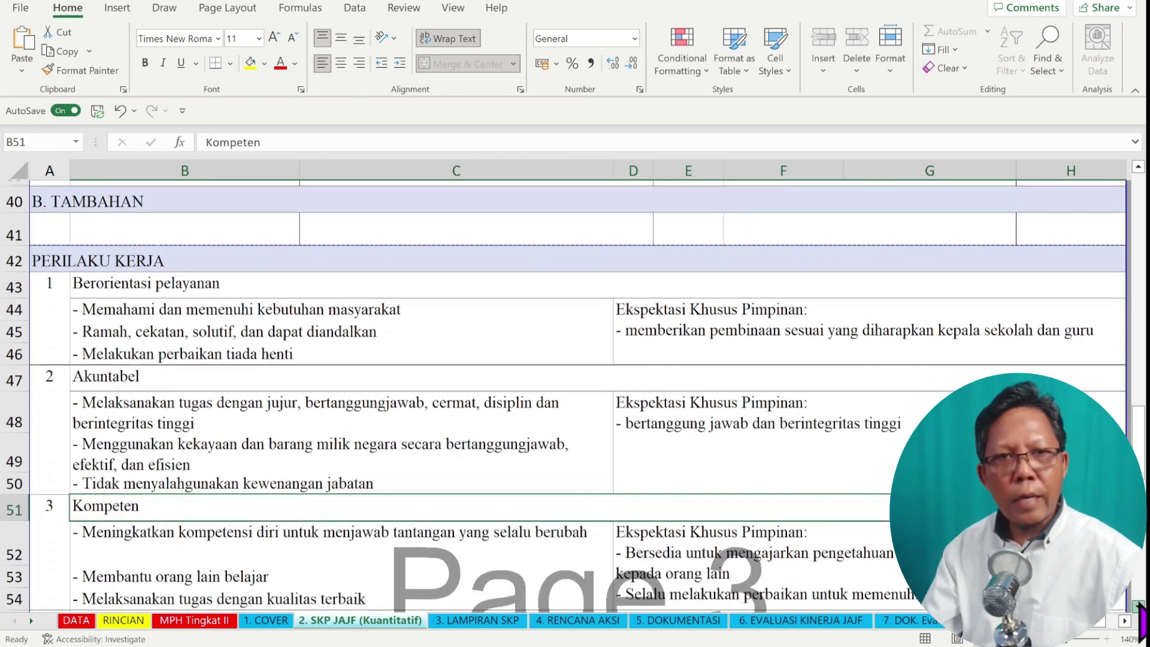
{"action": "left_click", "coordinate": [1138, 606]}
{"action": "left_click", "coordinate": [177, 533]}
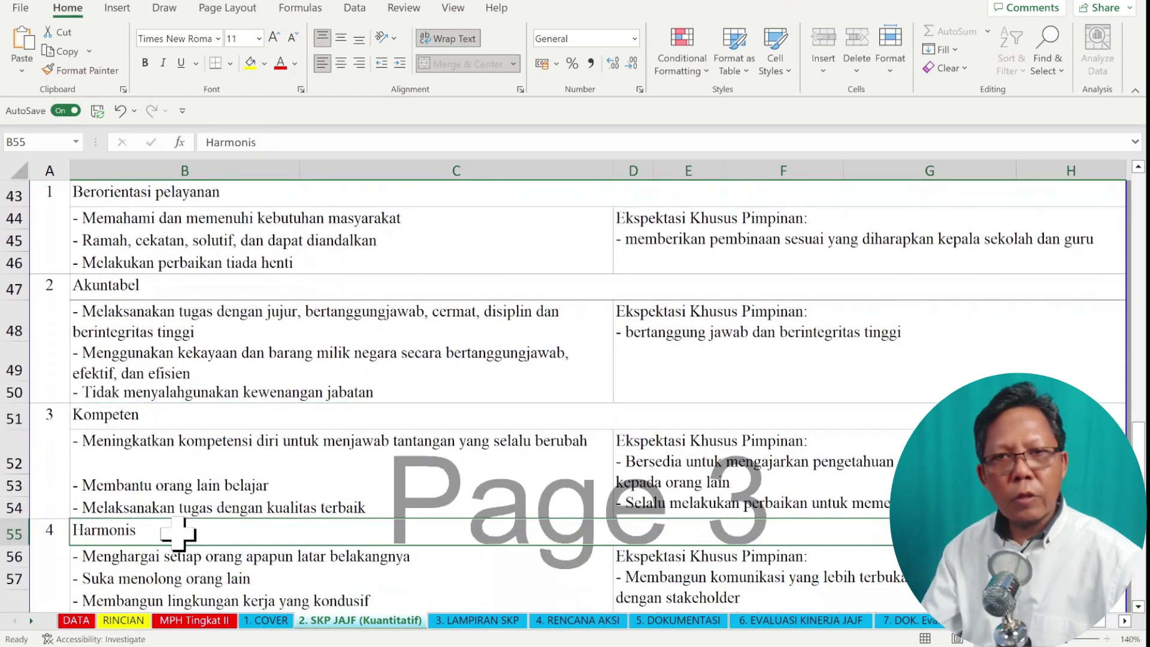
{"action": "scroll", "coordinate": [1138, 606], "scroll_direction": "down", "scroll_amount": 3}
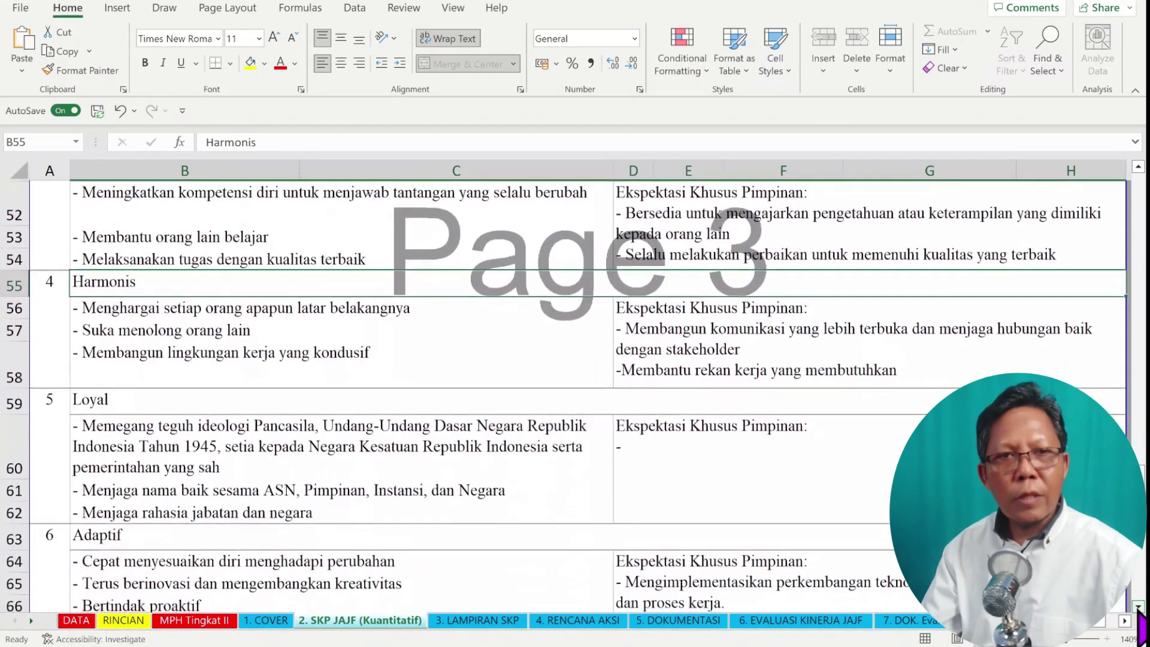
{"action": "left_click", "coordinate": [1138, 606]}
{"action": "left_click", "coordinate": [1138, 606]}
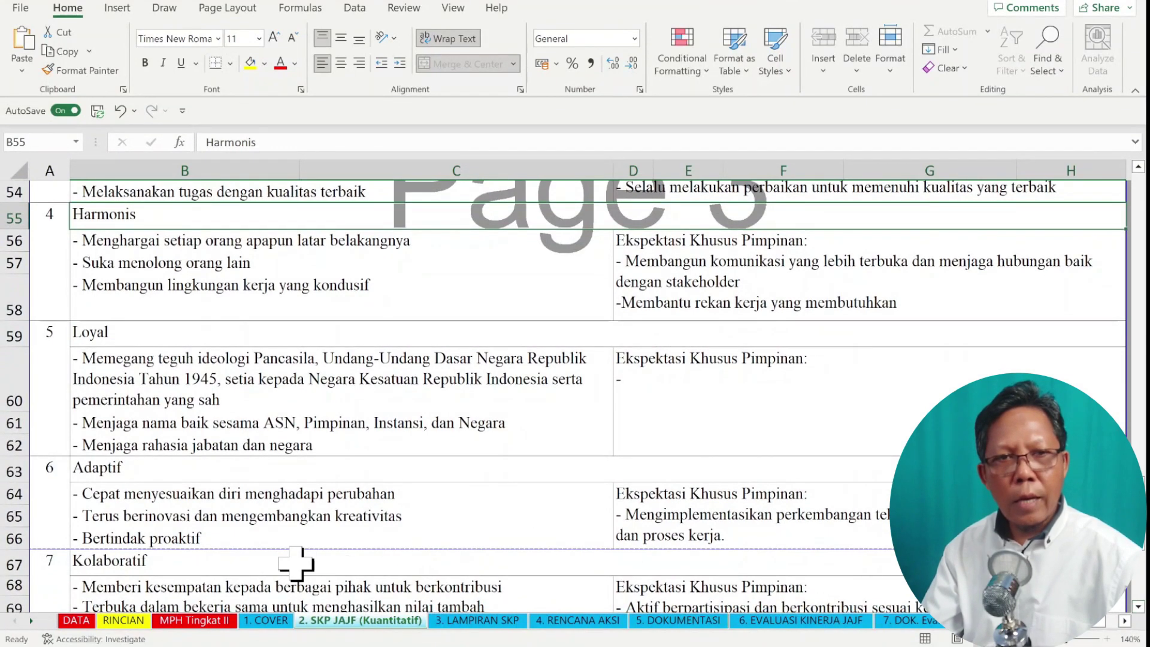
{"action": "left_click", "coordinate": [279, 560]}
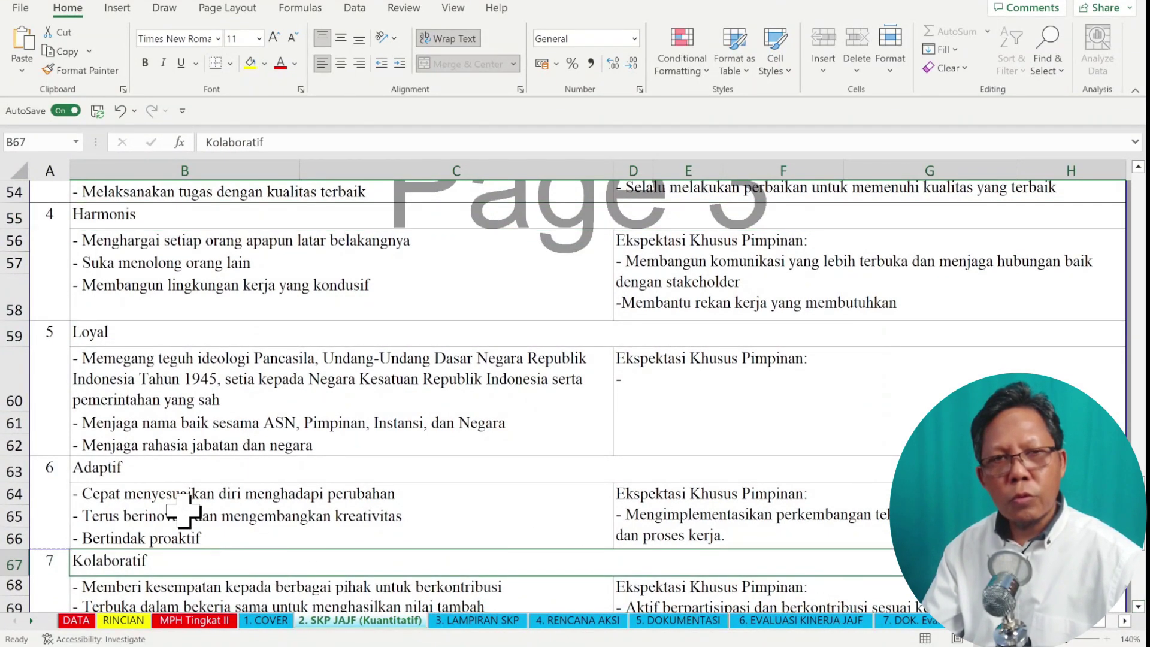
Go back to the start of PERILAKU KERJA and check the behaviour descriptions for Berorientasi pelayanan and Akuntabel.
{"action": "scroll", "coordinate": [154, 244], "scroll_direction": "up", "scroll_amount": 5}
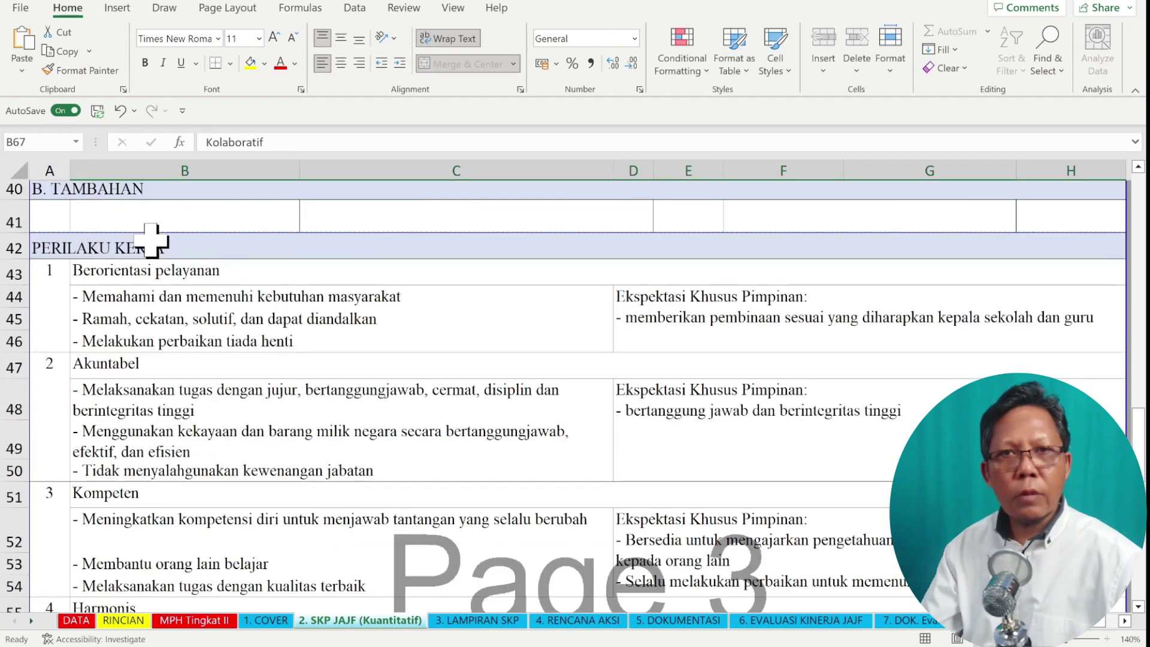
{"action": "left_click", "coordinate": [390, 297]}
{"action": "left_click", "coordinate": [387, 368]}
{"action": "left_click", "coordinate": [383, 400]}
{"action": "left_click", "coordinate": [383, 440]}
Examine the Ekspektasi Khusus Pimpinan cells beside the work-behaviour aspects, from D44 down to D68 for Kolaboratif.
{"action": "left_click", "coordinate": [657, 311]}
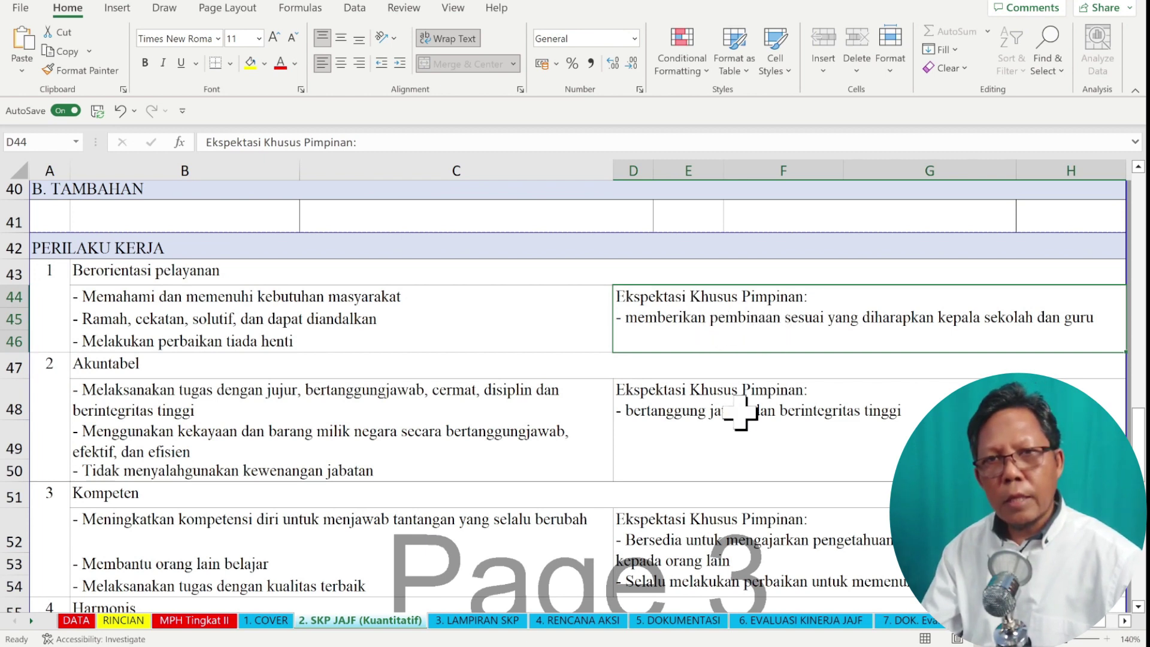
{"action": "left_click", "coordinate": [739, 412]}
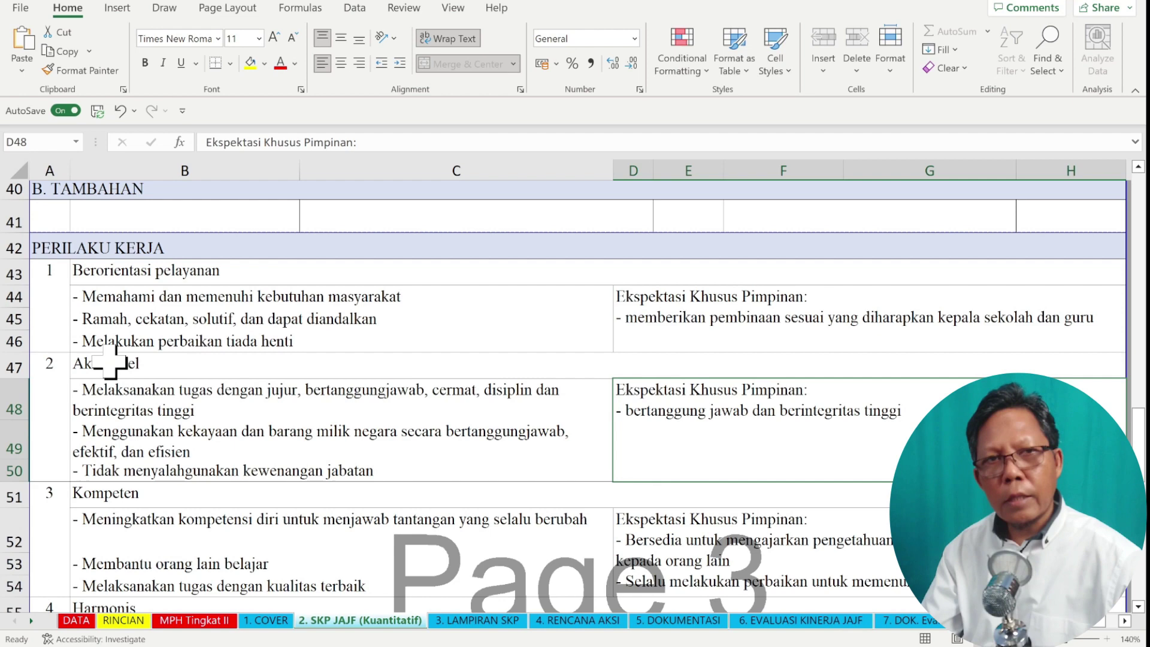
{"action": "left_click", "coordinate": [154, 308]}
{"action": "left_click", "coordinate": [650, 445]}
{"action": "left_click", "coordinate": [672, 526]}
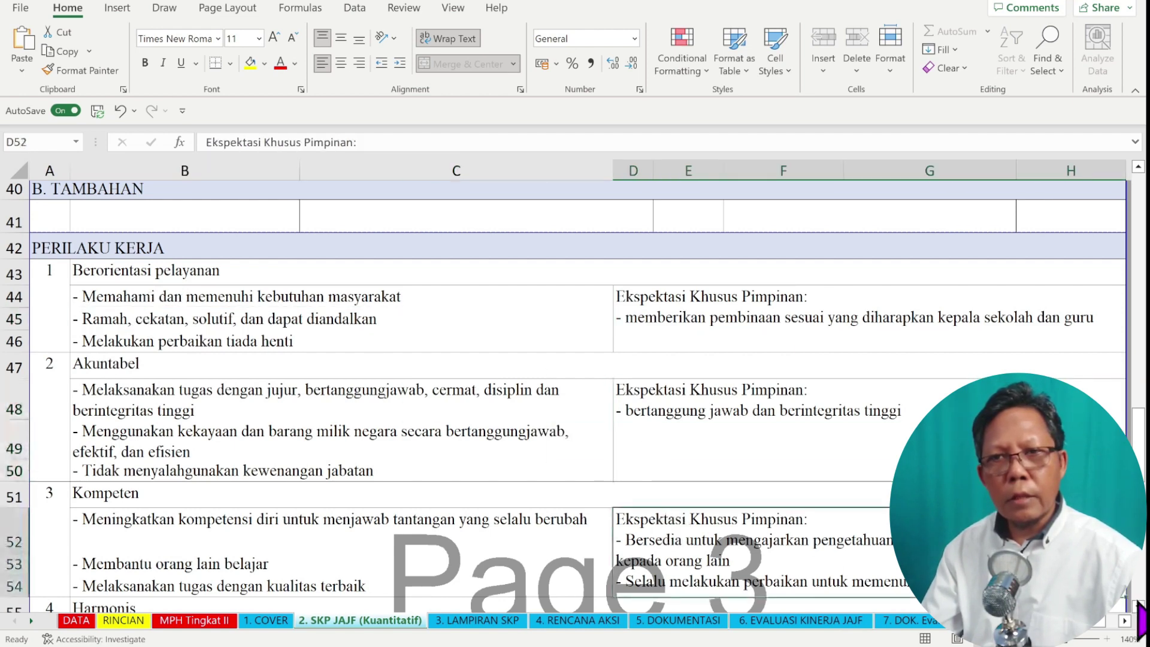
{"action": "scroll", "coordinate": [759, 533], "scroll_direction": "down", "scroll_amount": 7}
{"action": "left_click", "coordinate": [752, 436]}
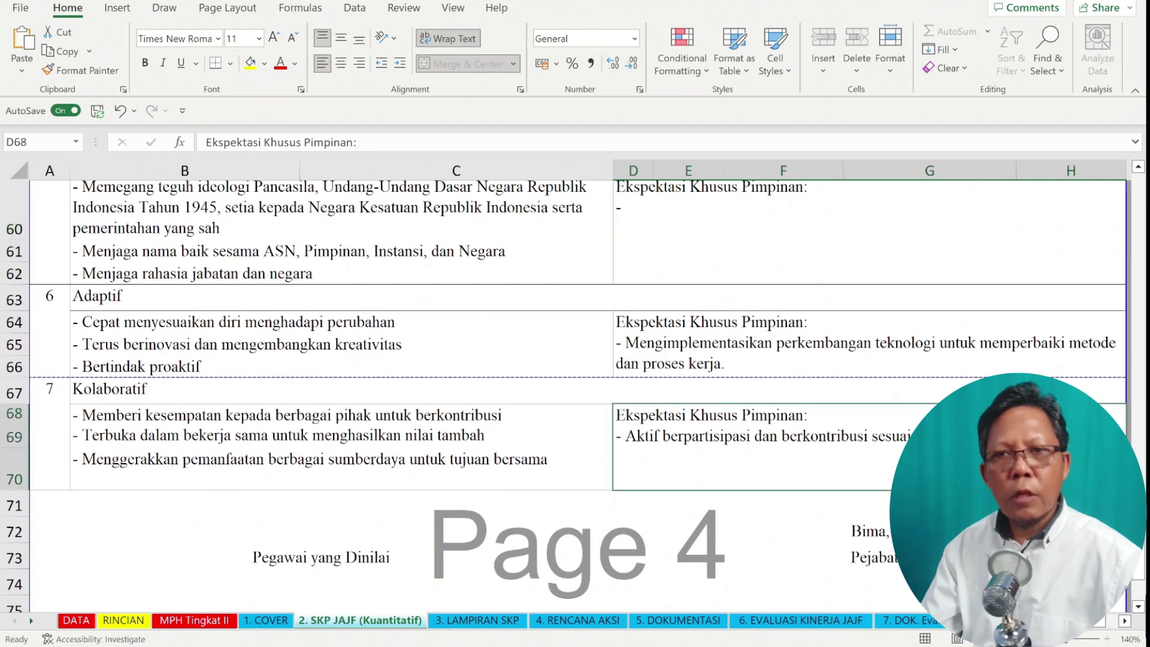
View the Pegawai yang Dinilai and Pejabat Penilai signature block below the Kolaboratif aspect.
{"action": "scroll", "coordinate": [885, 453], "scroll_direction": "down", "scroll_amount": 2}
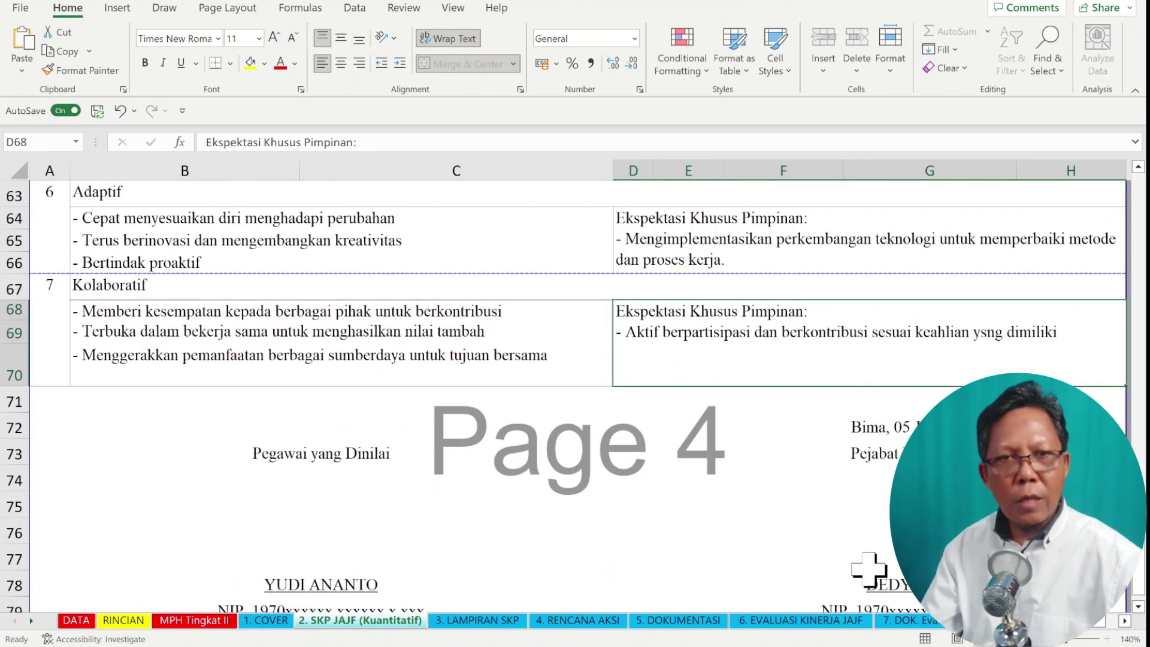
{"action": "left_click", "coordinate": [326, 454]}
{"action": "scroll", "coordinate": [839, 599], "scroll_direction": "down", "scroll_amount": 1}
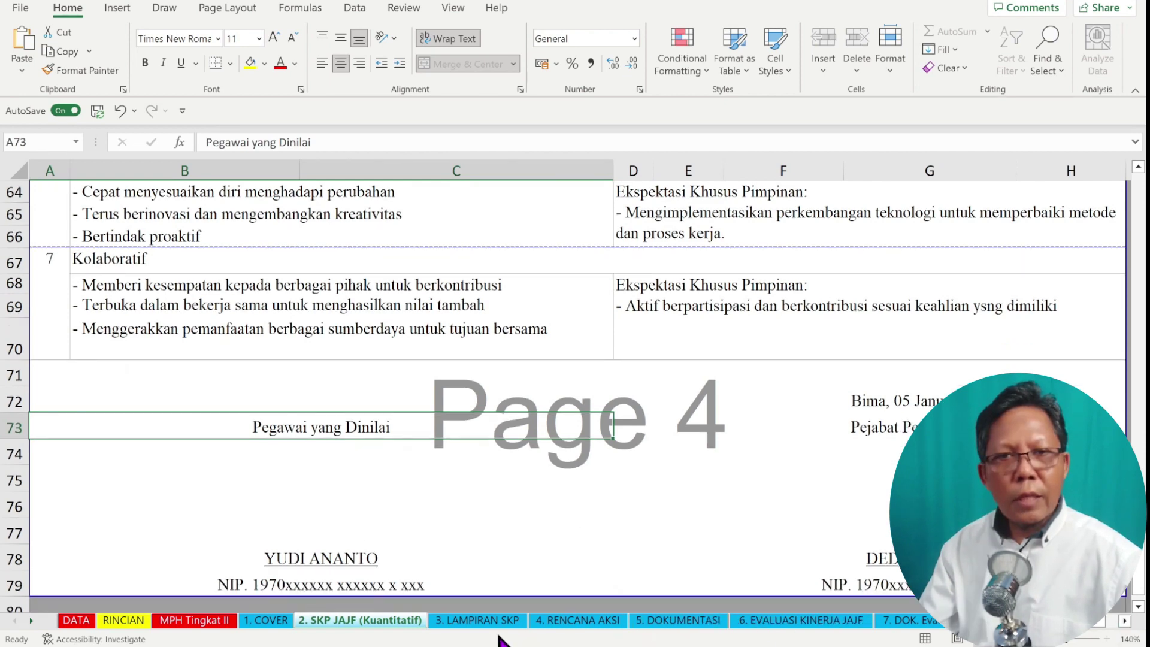
Open the 3. LAMPIRAN SKP sheet and review the three DUKUNGAN SUMBER DAYA entries down to the first SKEMA PERTANGGUNGJAWABAN entry.
{"action": "left_click", "coordinate": [488, 621]}
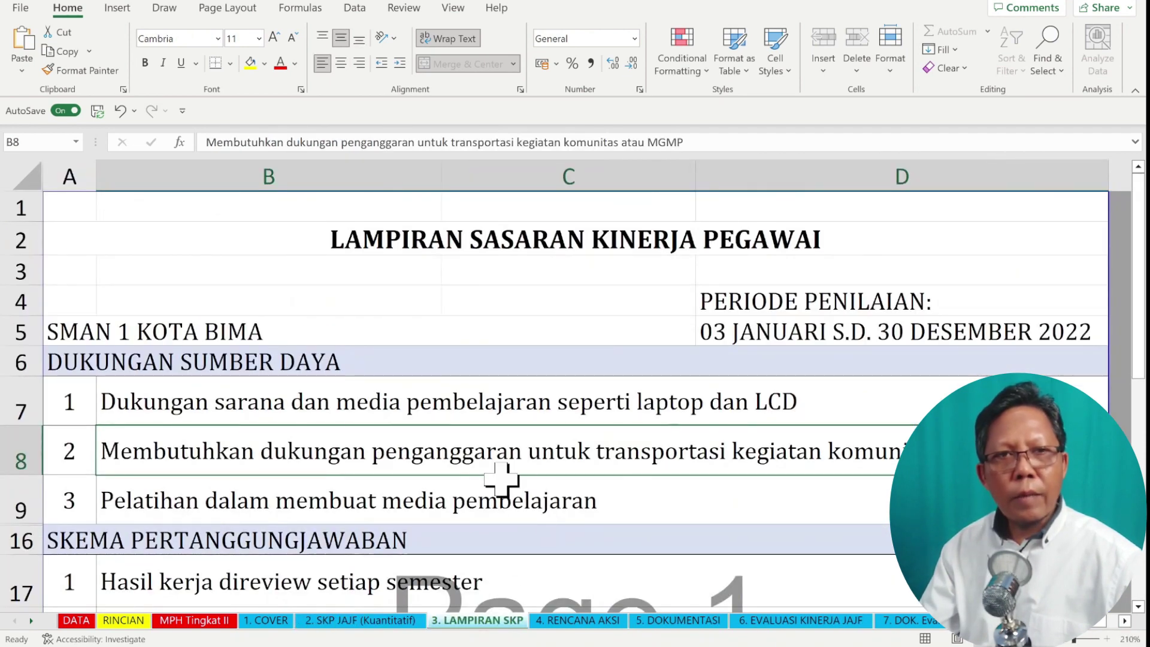
{"action": "left_click", "coordinate": [266, 401]}
{"action": "left_click", "coordinate": [250, 435]}
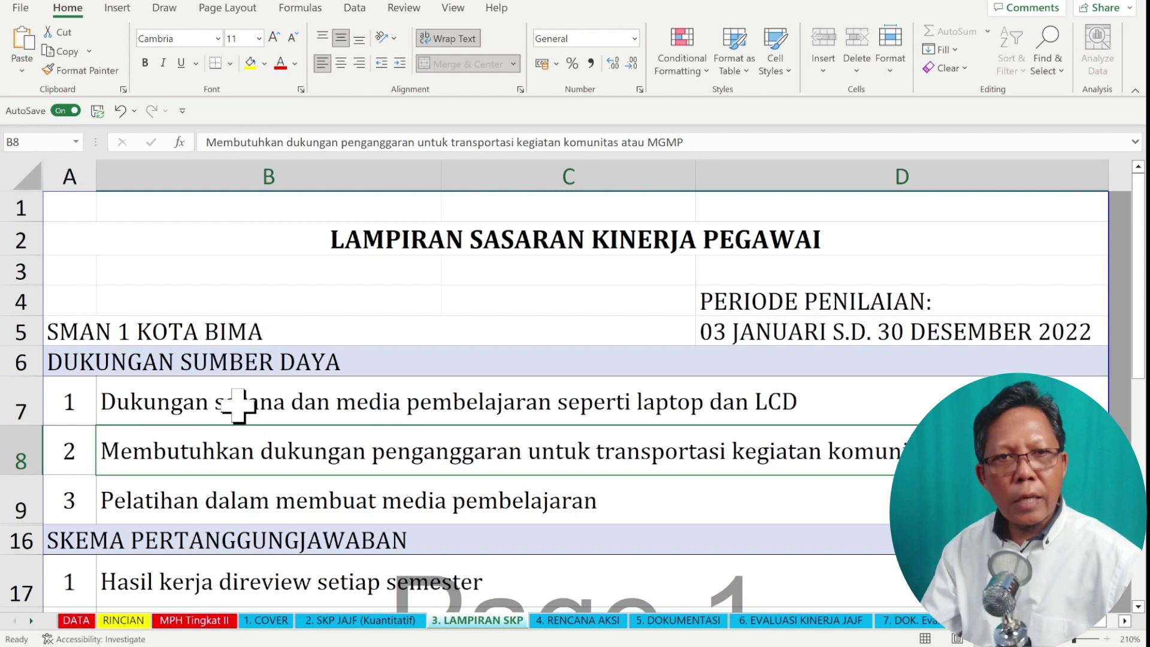
{"action": "left_click", "coordinate": [238, 407]}
{"action": "left_click", "coordinate": [242, 455]}
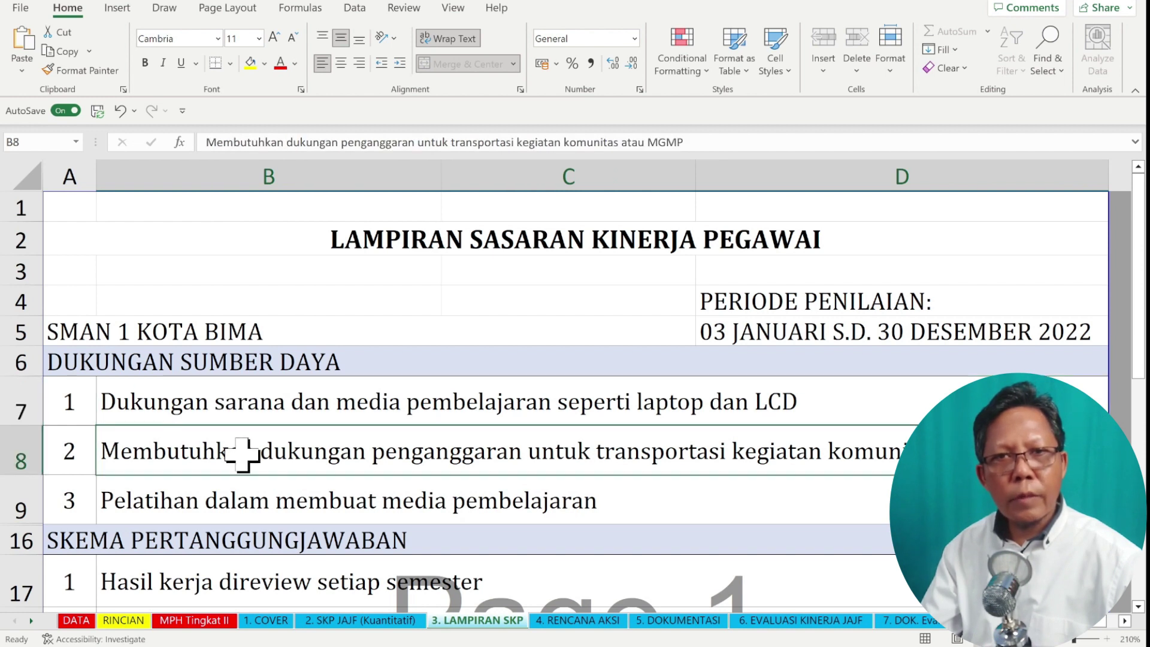
{"action": "left_click", "coordinate": [212, 515]}
{"action": "left_click", "coordinate": [275, 563]}
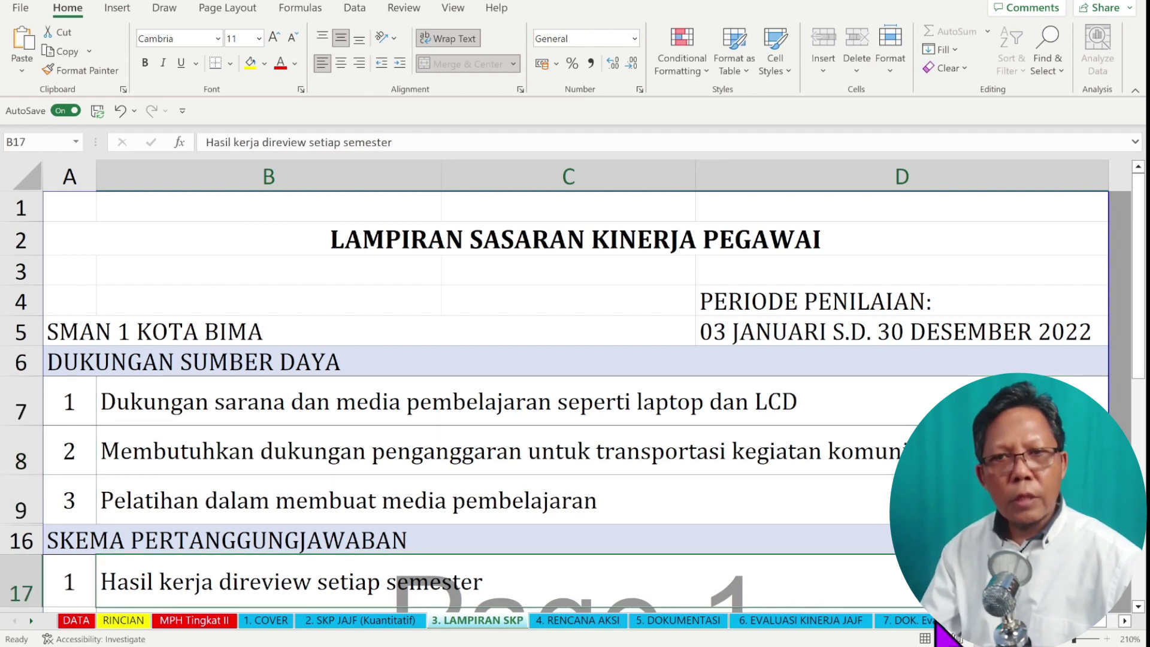
Review the SKEMA PERTANGGUNGJAWABAN entries and both KONSEKUENSI entries in B26 and B27, down to the signature block.
{"action": "scroll", "coordinate": [569, 390], "scroll_direction": "down", "scroll_amount": 2}
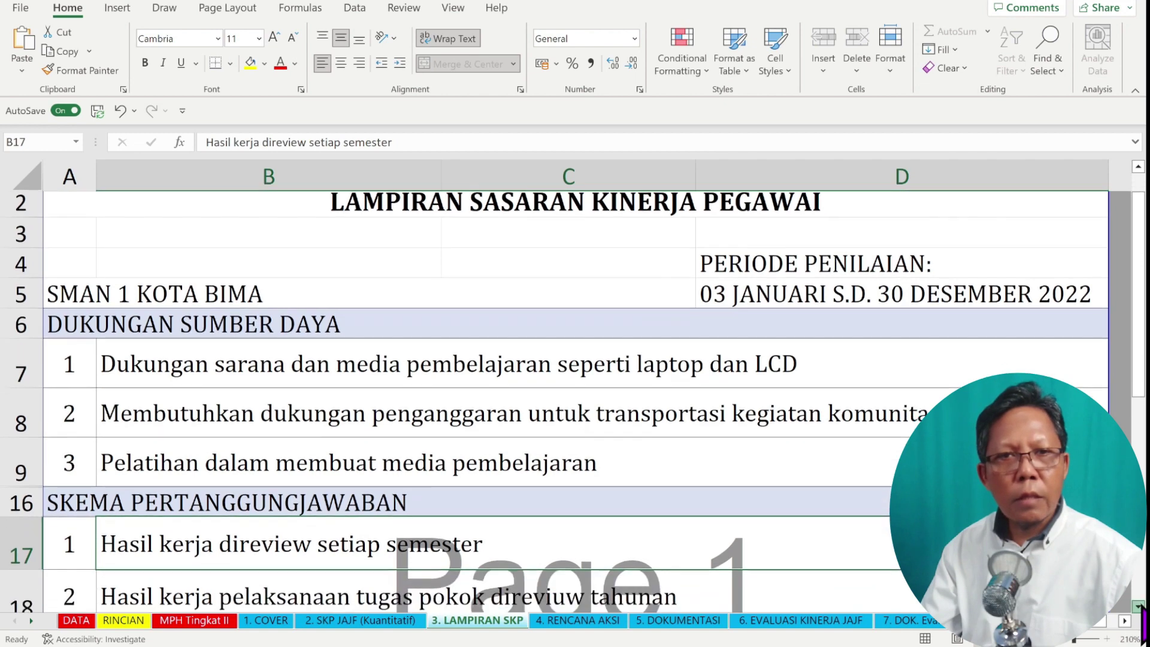
{"action": "scroll", "coordinate": [330, 462], "scroll_direction": "down", "scroll_amount": 3}
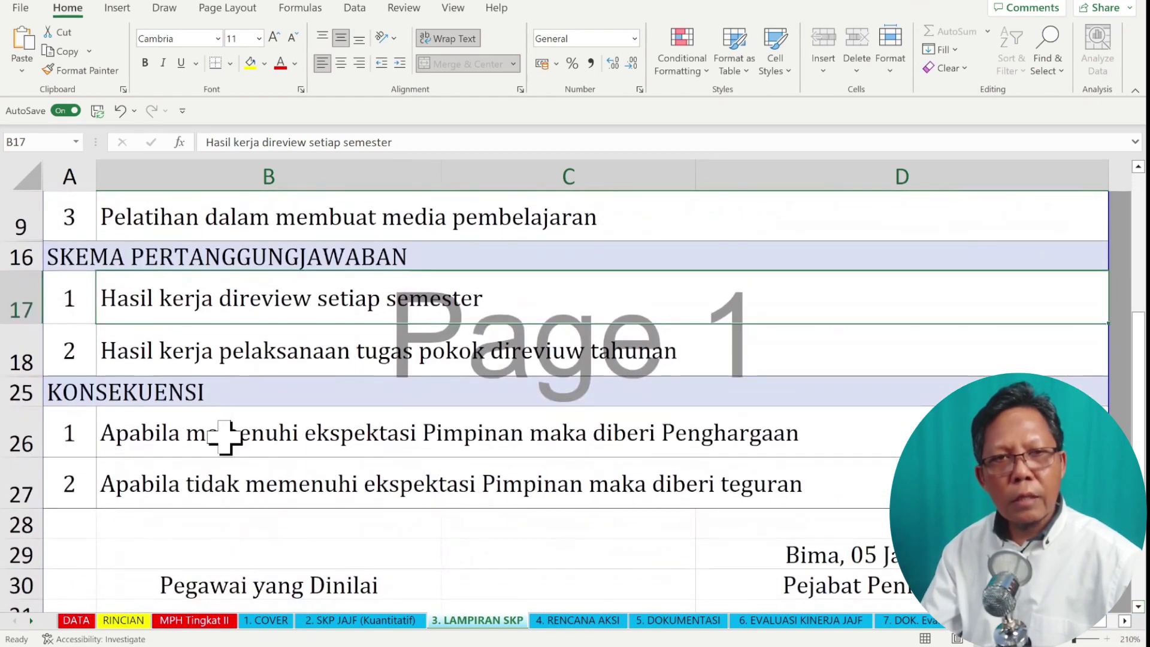
{"action": "left_click", "coordinate": [224, 433]}
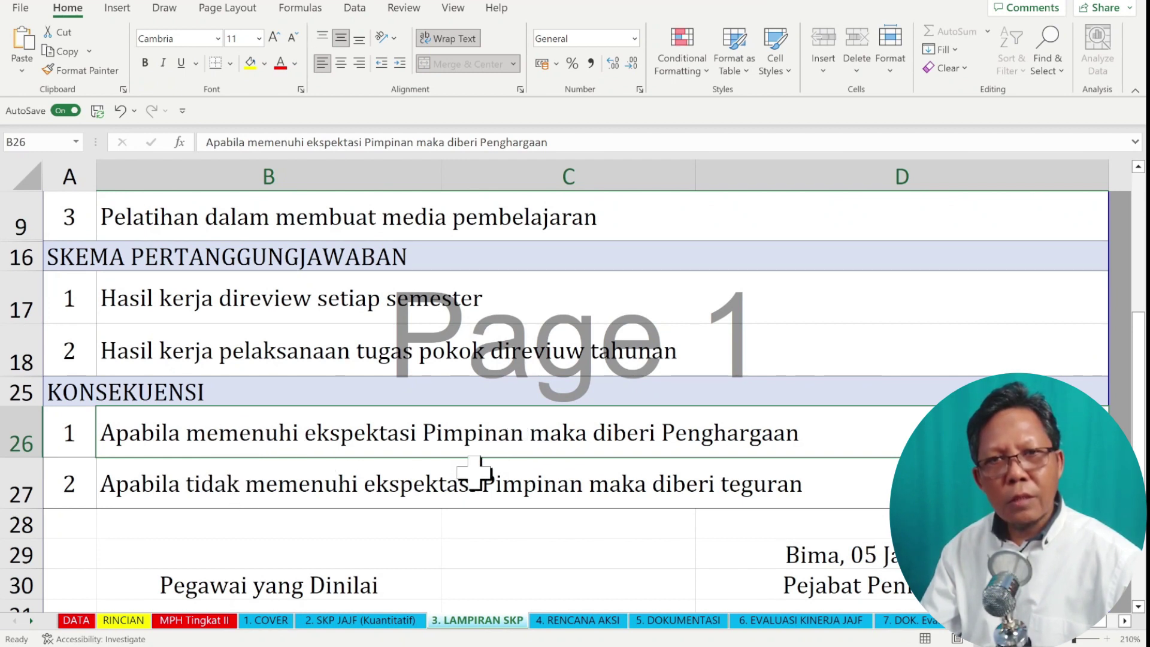
{"action": "left_click", "coordinate": [359, 490]}
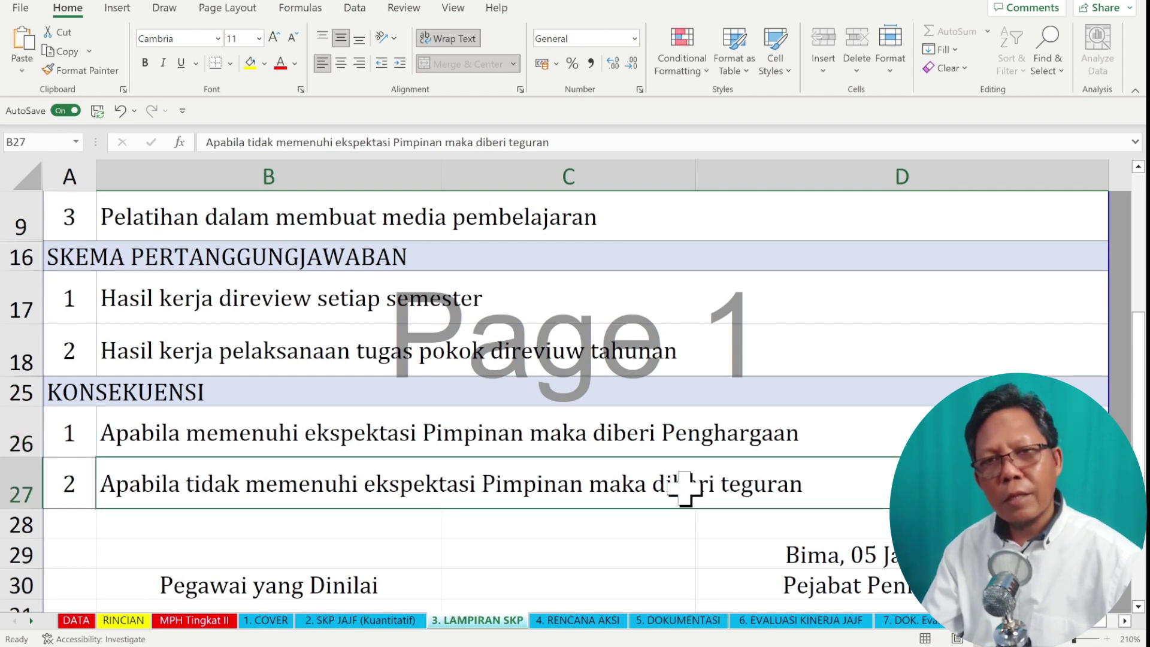
{"action": "left_click", "coordinate": [1138, 607]}
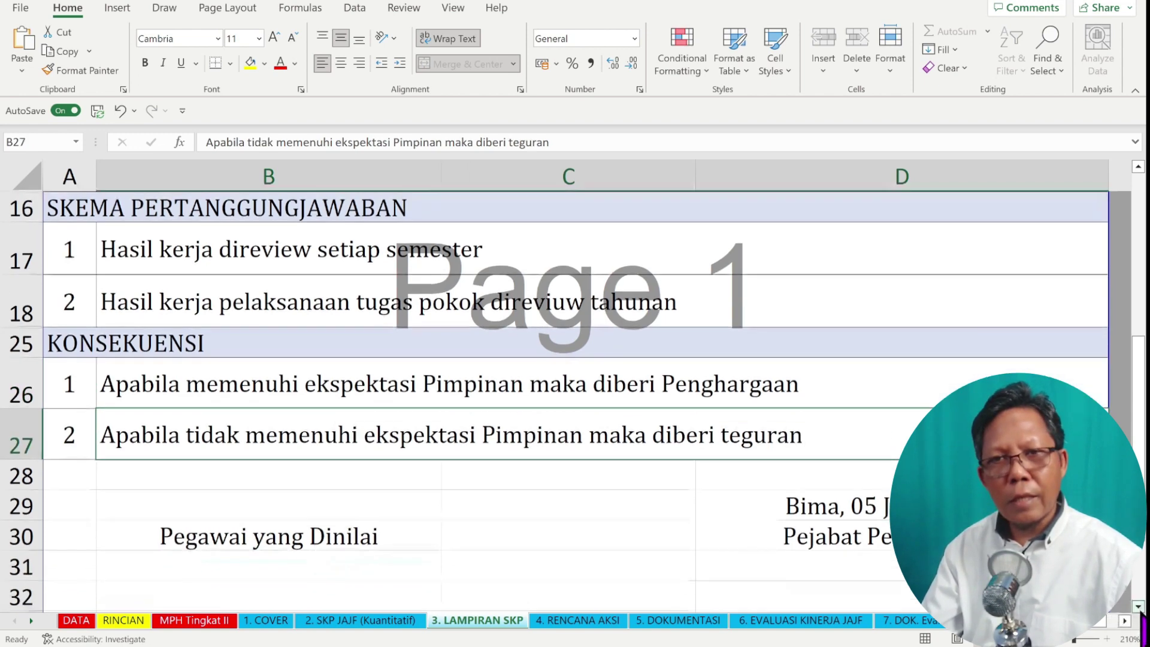
{"action": "left_click", "coordinate": [1138, 606]}
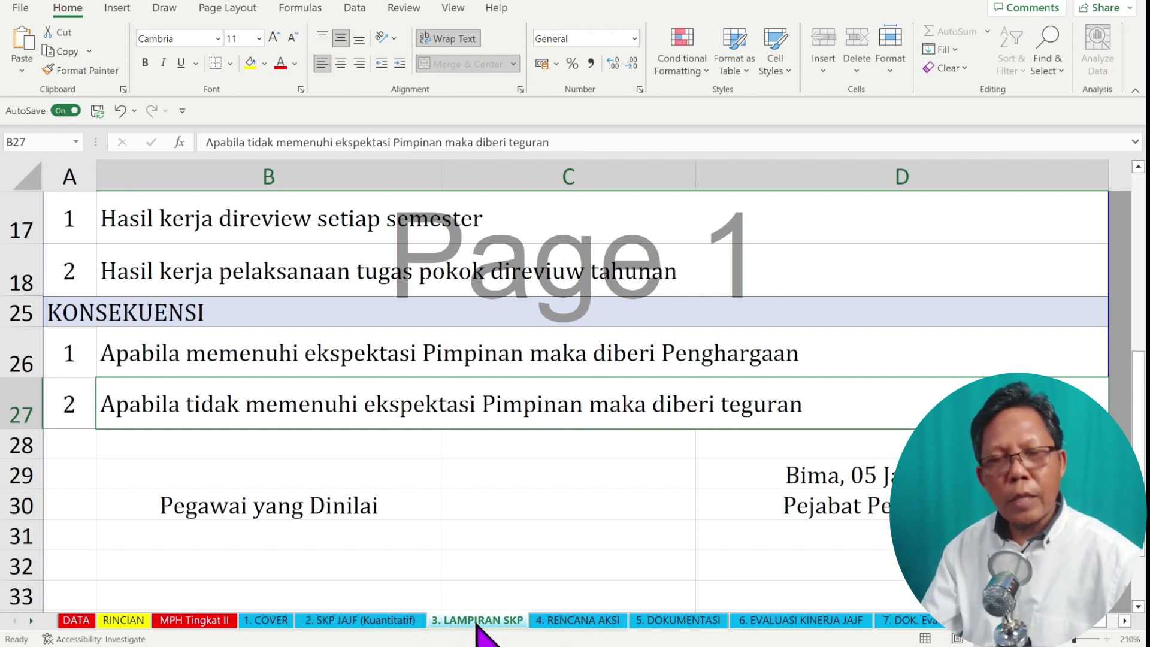
Open the 4. RENCANA AKSI sheet and inspect the action-plan formulas in E13 and E16 for the first HASIL KERJA.
{"action": "left_click", "coordinate": [574, 623]}
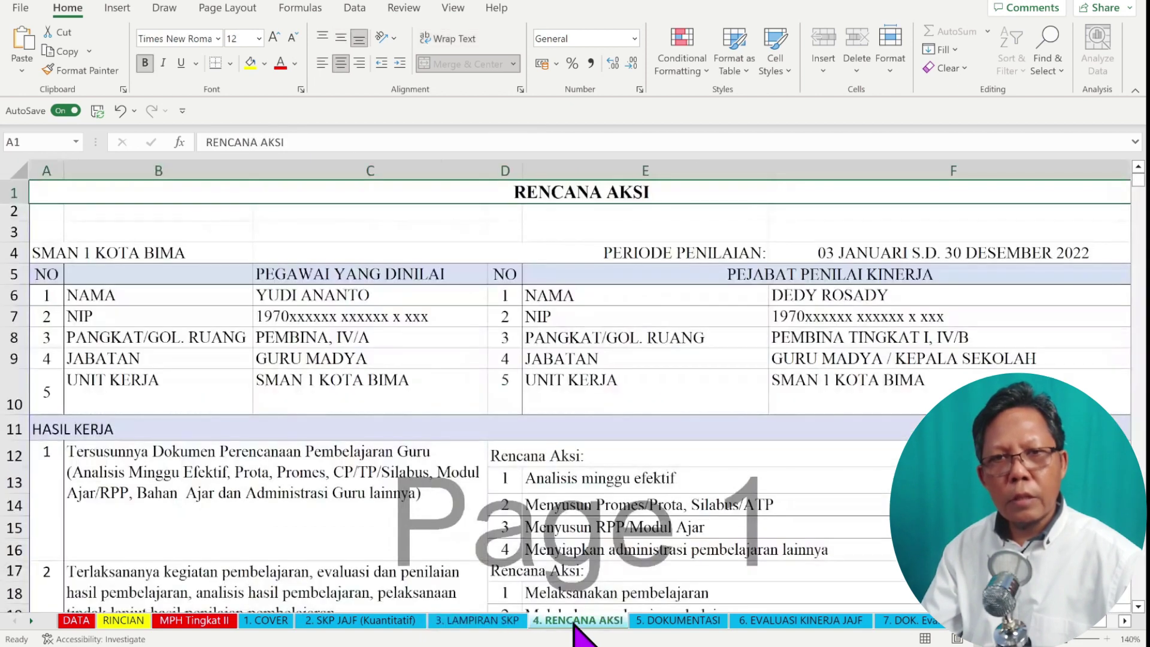
{"action": "left_click", "coordinate": [650, 623]}
{"action": "left_click", "coordinate": [583, 623]}
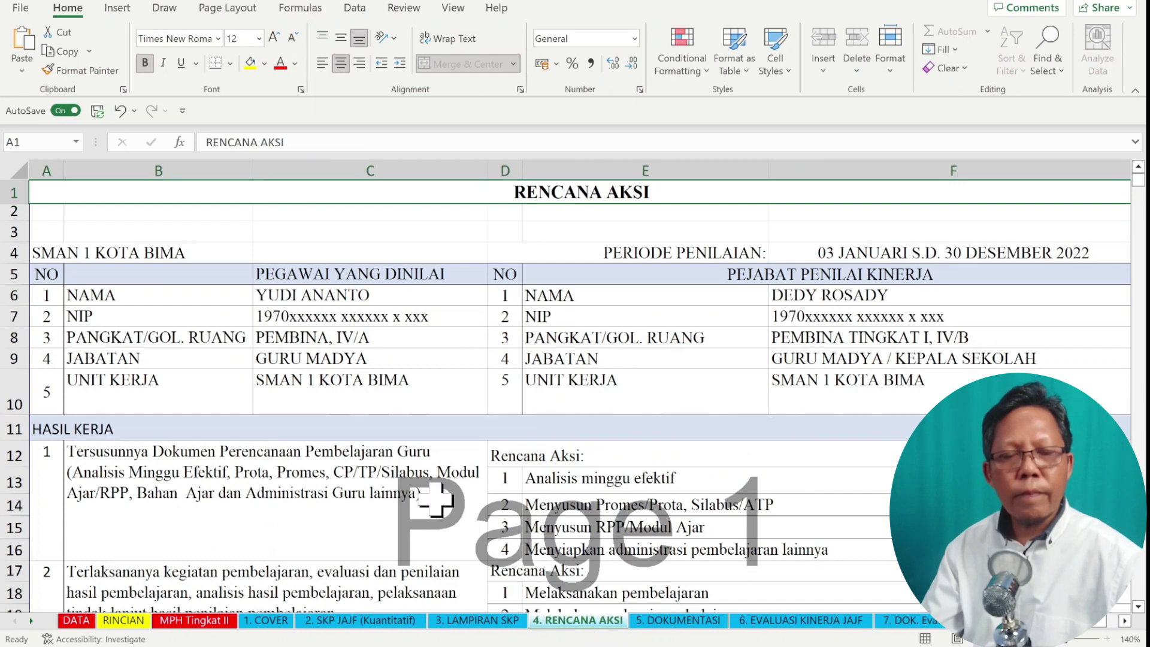
{"action": "left_click", "coordinate": [596, 476]}
{"action": "left_click", "coordinate": [595, 458]}
{"action": "left_click", "coordinate": [596, 480]}
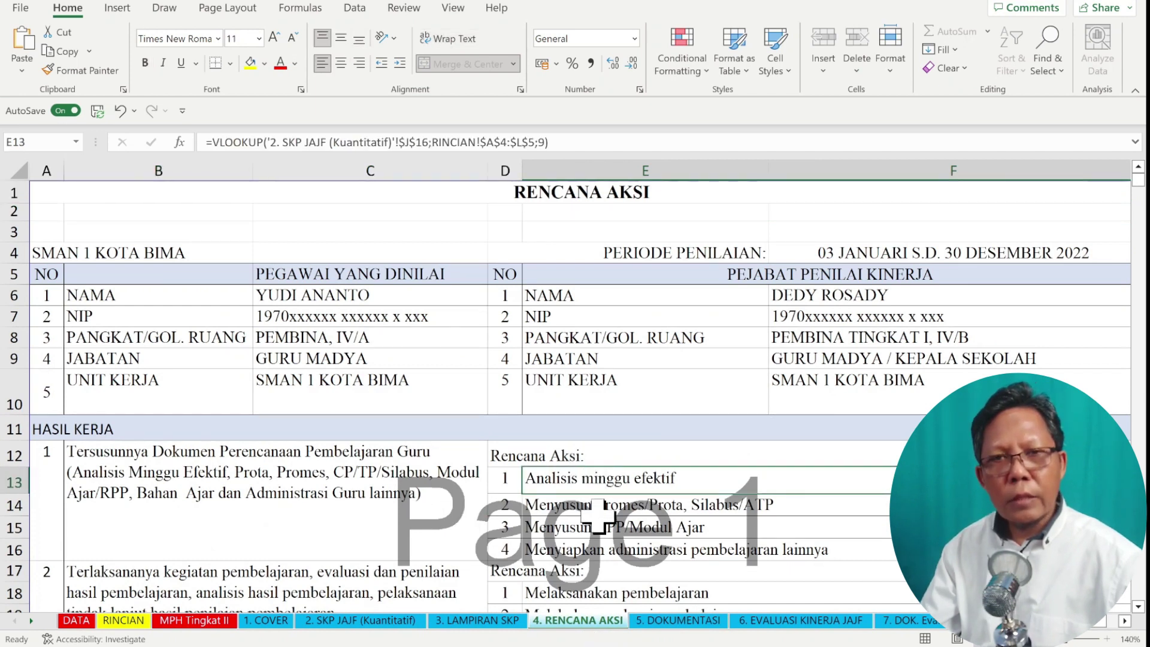
{"action": "left_click", "coordinate": [597, 548]}
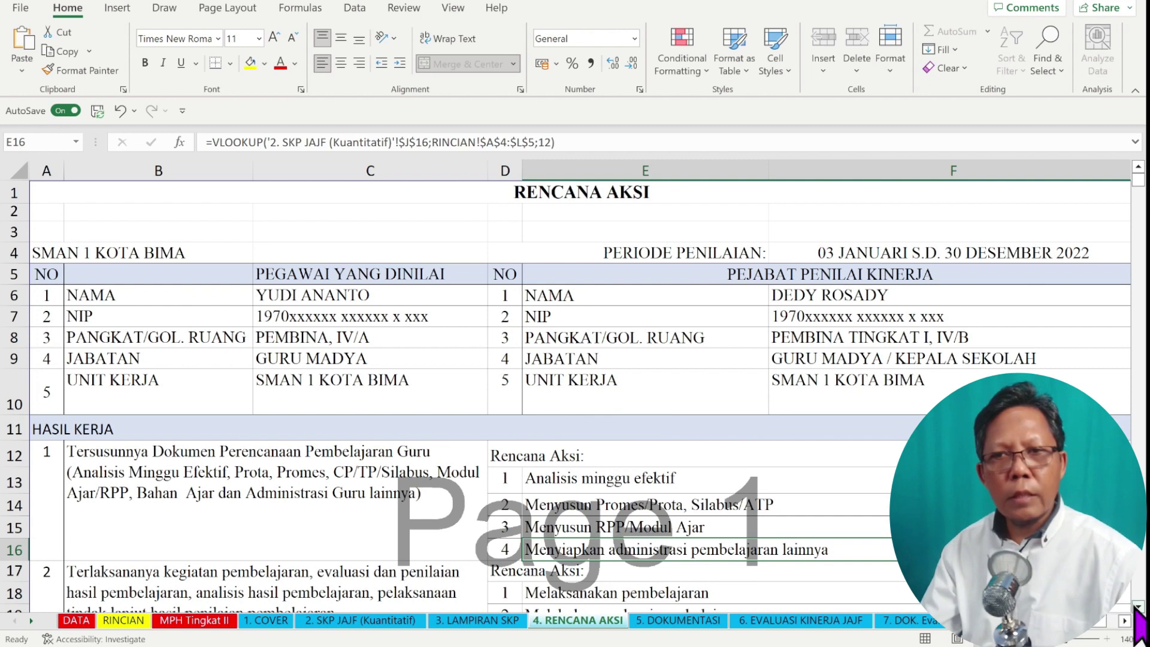
Check the third HASIL KERJA in B22 with its action plan in E24, and view the remaining action plans down to item 7.
{"action": "left_click", "coordinate": [1137, 606]}
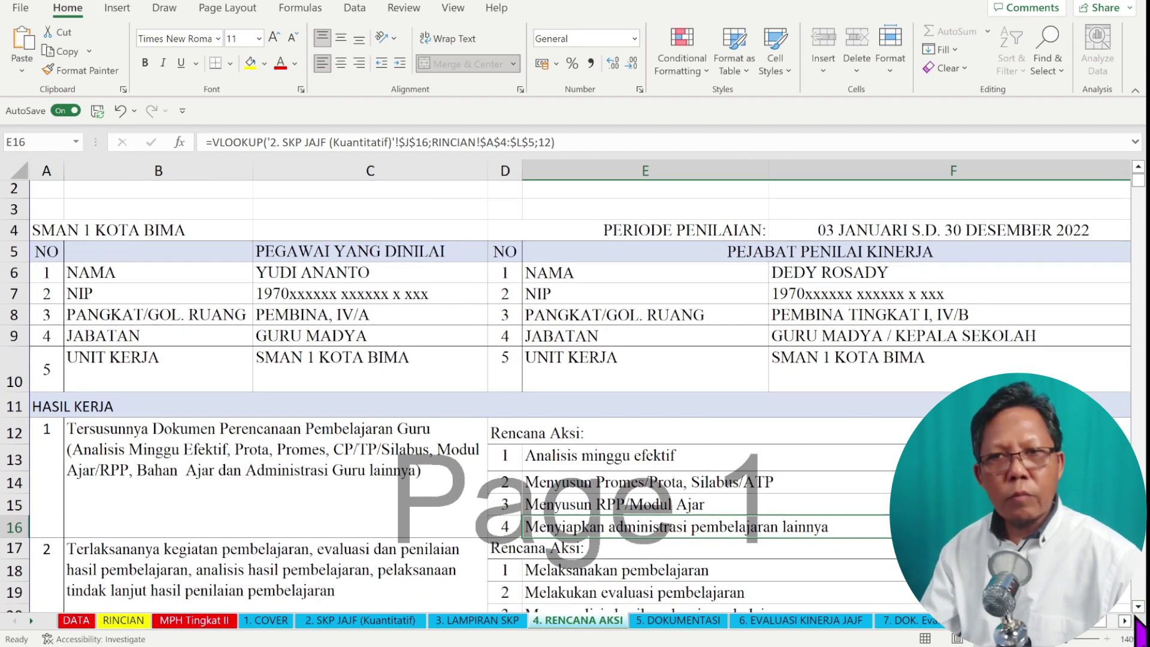
{"action": "scroll", "coordinate": [1138, 610], "scroll_direction": "down", "scroll_amount": 3}
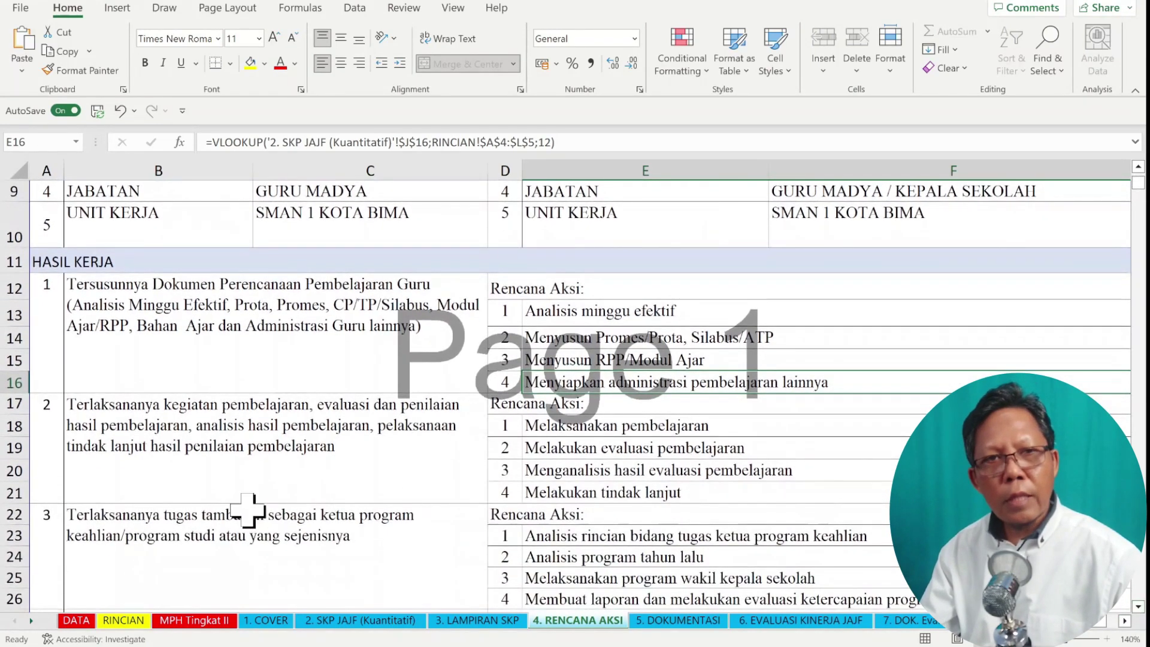
{"action": "left_click", "coordinate": [247, 543]}
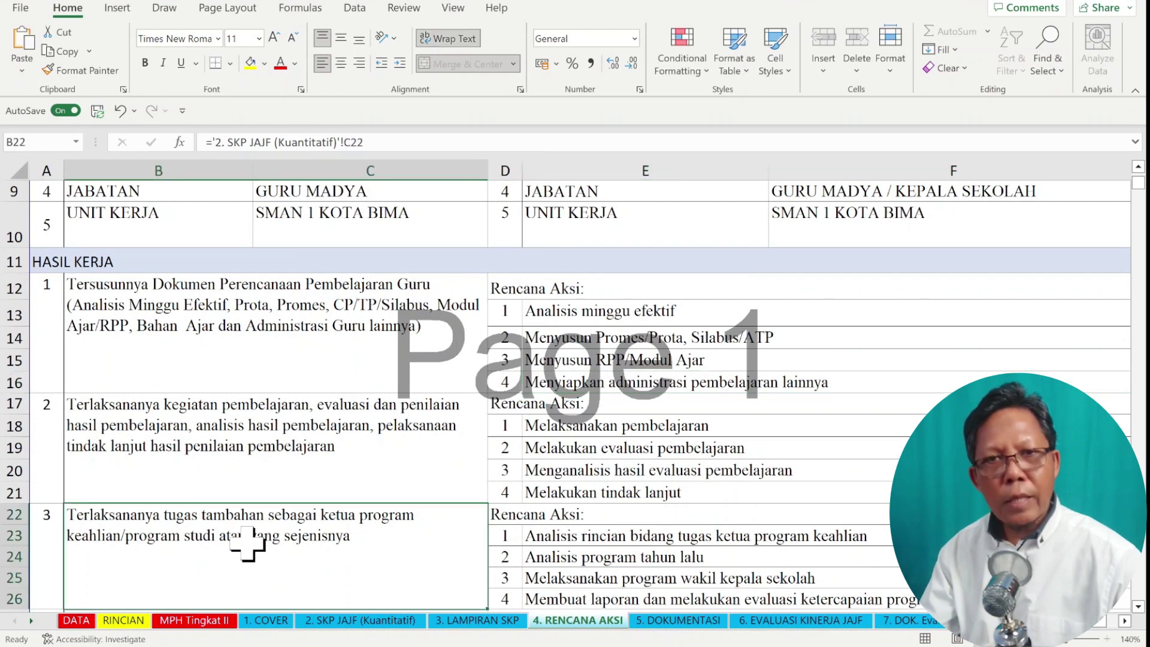
{"action": "left_click", "coordinate": [584, 543]}
{"action": "left_click", "coordinate": [629, 556]}
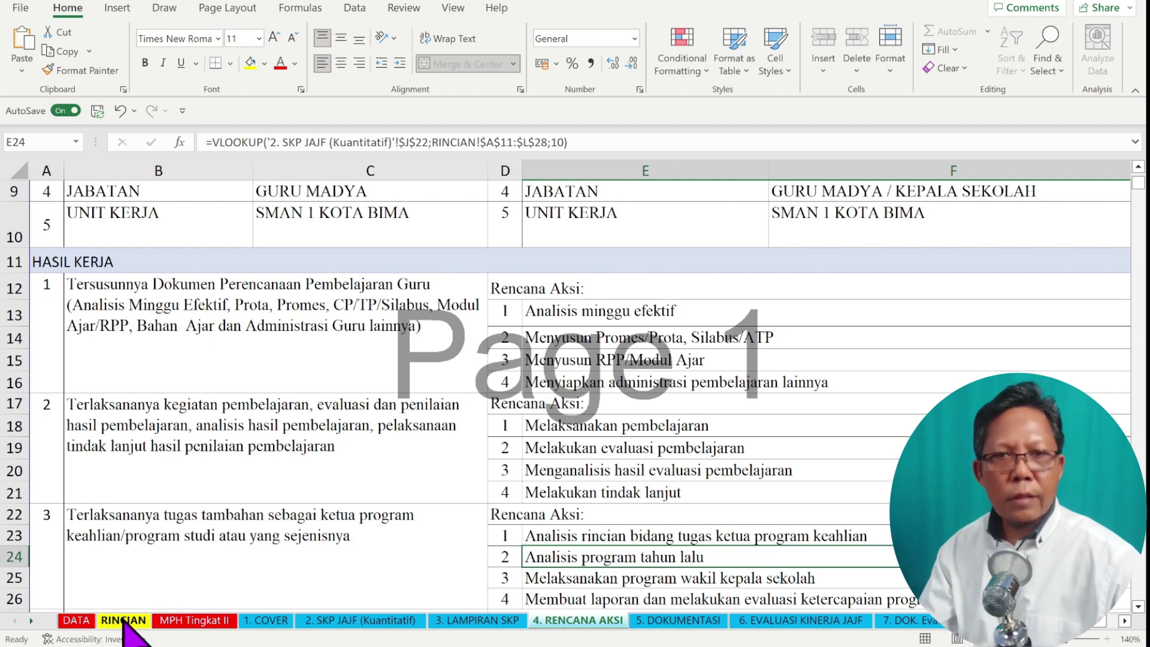
{"action": "scroll", "coordinate": [670, 557], "scroll_direction": "down", "scroll_amount": 9}
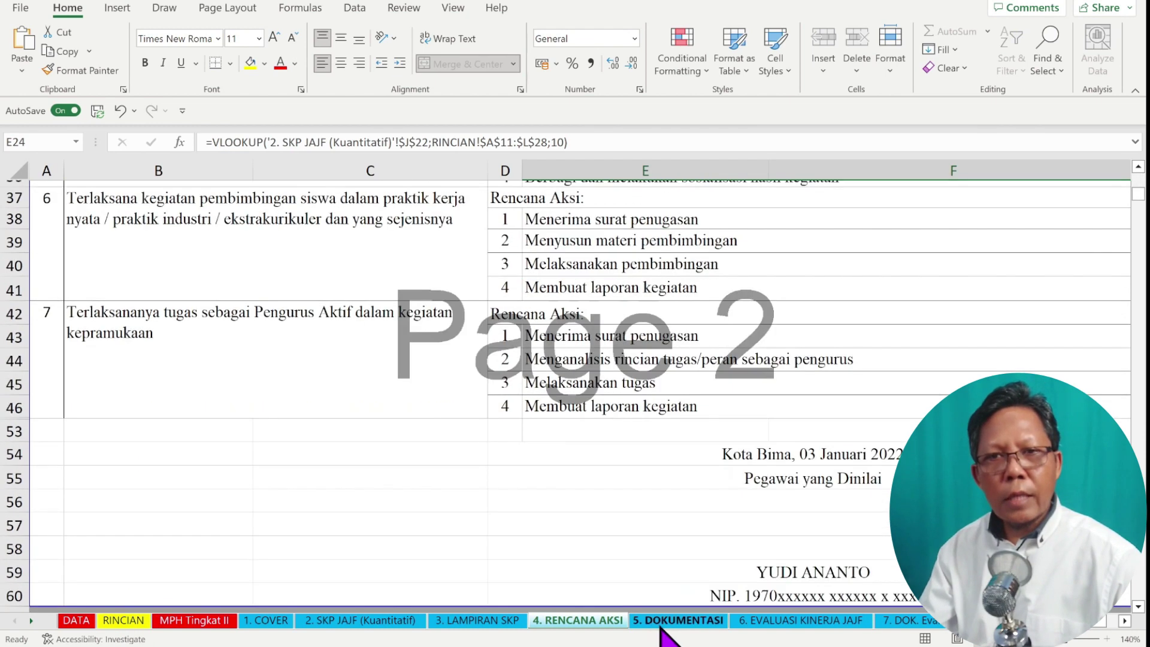
Open the 5. DOKUMENTASI sheet and examine the Realisasi dan Bukti Dukungan entries for the first two HASIL KERJA, from I14 to I21.
{"action": "left_click", "coordinate": [661, 621]}
{"action": "left_click", "coordinate": [838, 502]}
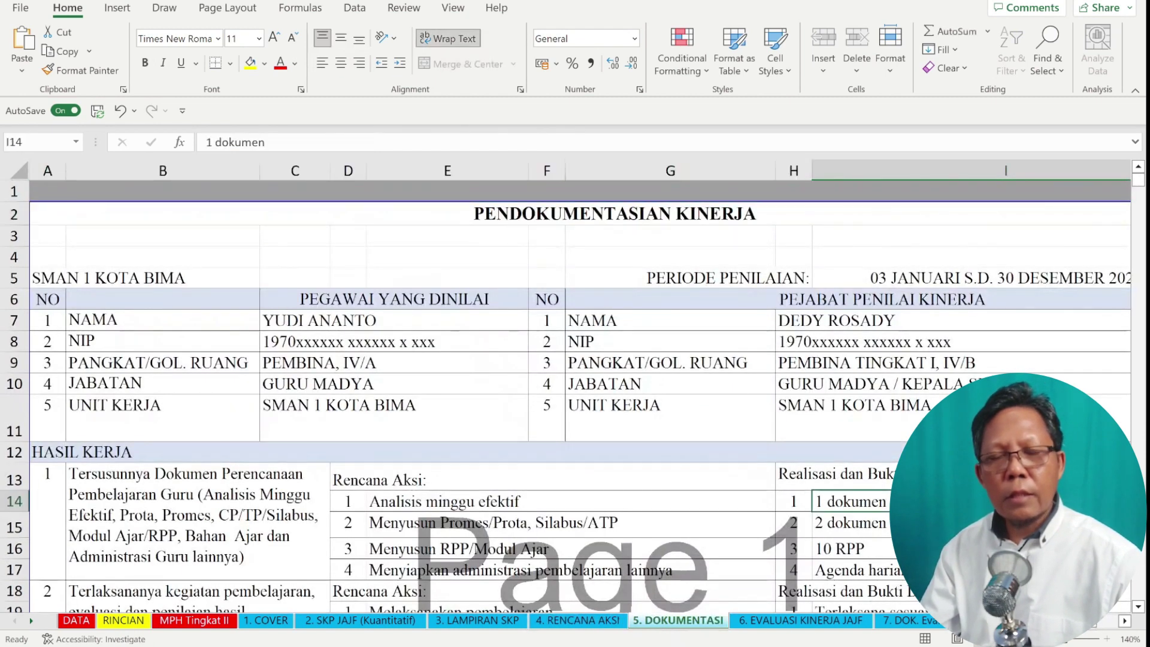
{"action": "left_click", "coordinate": [1138, 606]}
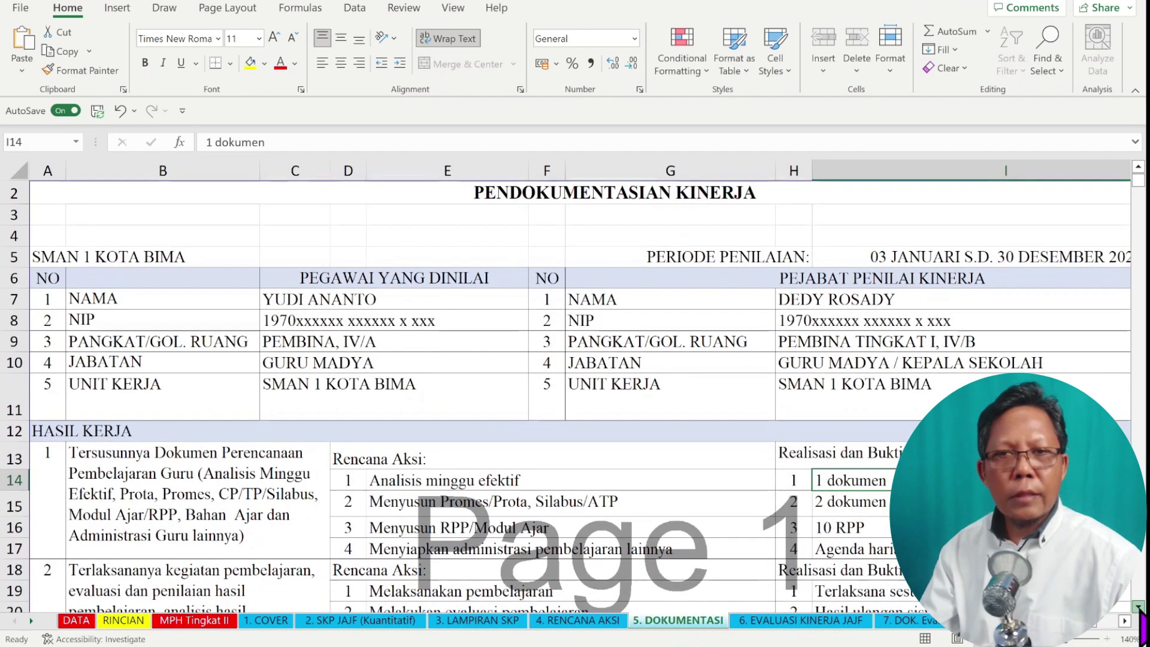
{"action": "left_click", "coordinate": [1138, 606]}
{"action": "left_click", "coordinate": [1137, 606]}
{"action": "left_click", "coordinate": [1138, 606]}
{"action": "left_click", "coordinate": [1138, 606]}
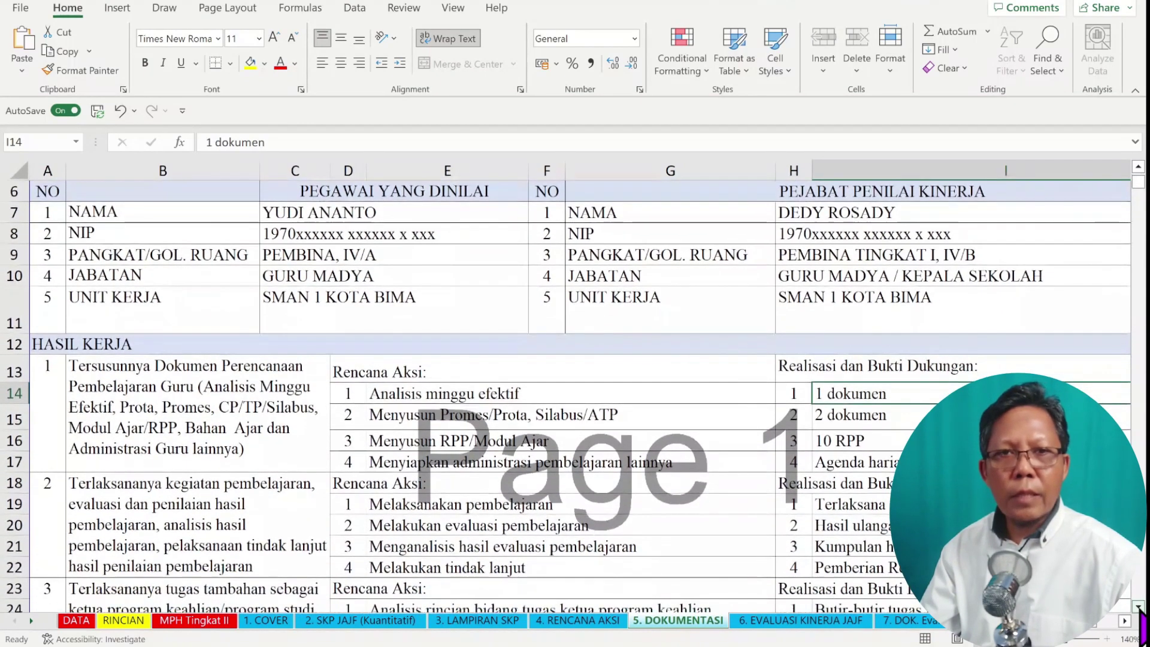
{"action": "left_click", "coordinate": [1138, 606]}
{"action": "left_click", "coordinate": [1138, 606]}
{"action": "left_click", "coordinate": [1138, 606]}
{"action": "left_click", "coordinate": [1138, 606]}
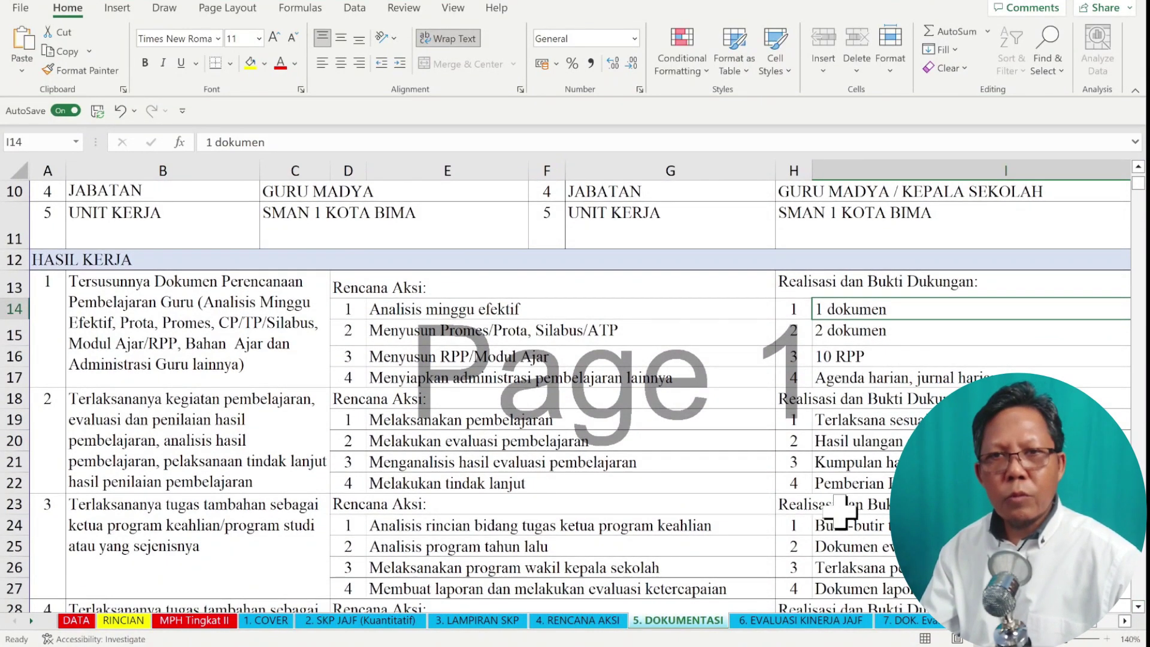
{"action": "left_click", "coordinate": [869, 461]}
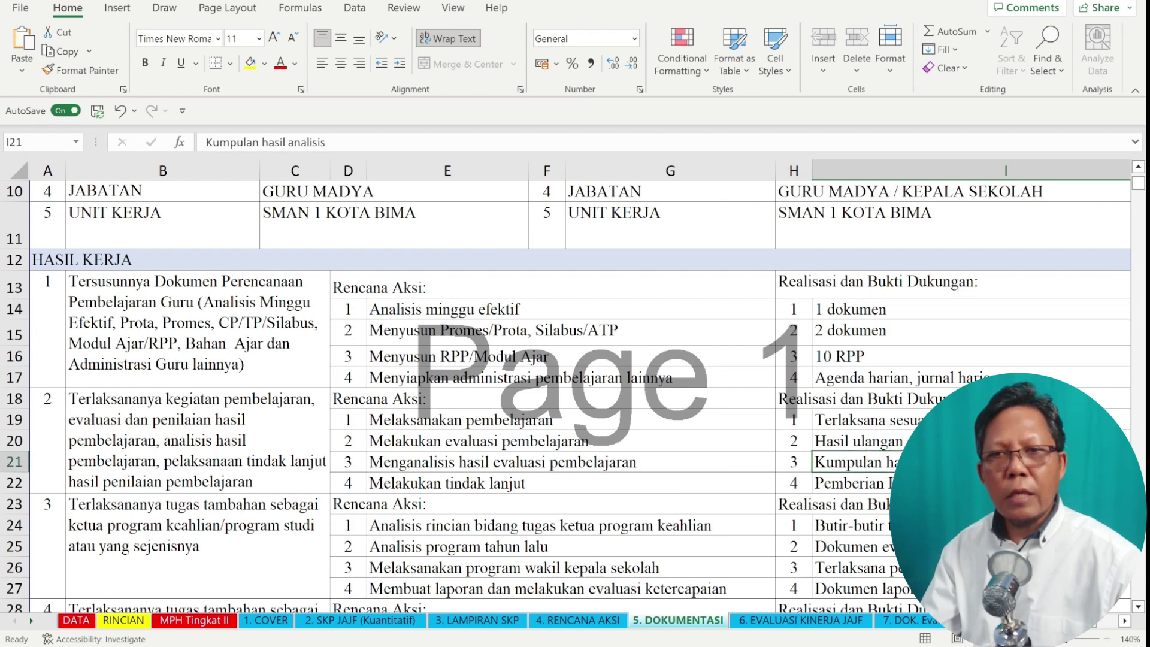
Inspect the wali kelas documentation row, comparing the placeholder in I29 with the linked action plan in E29.
{"action": "left_click", "coordinate": [1139, 608]}
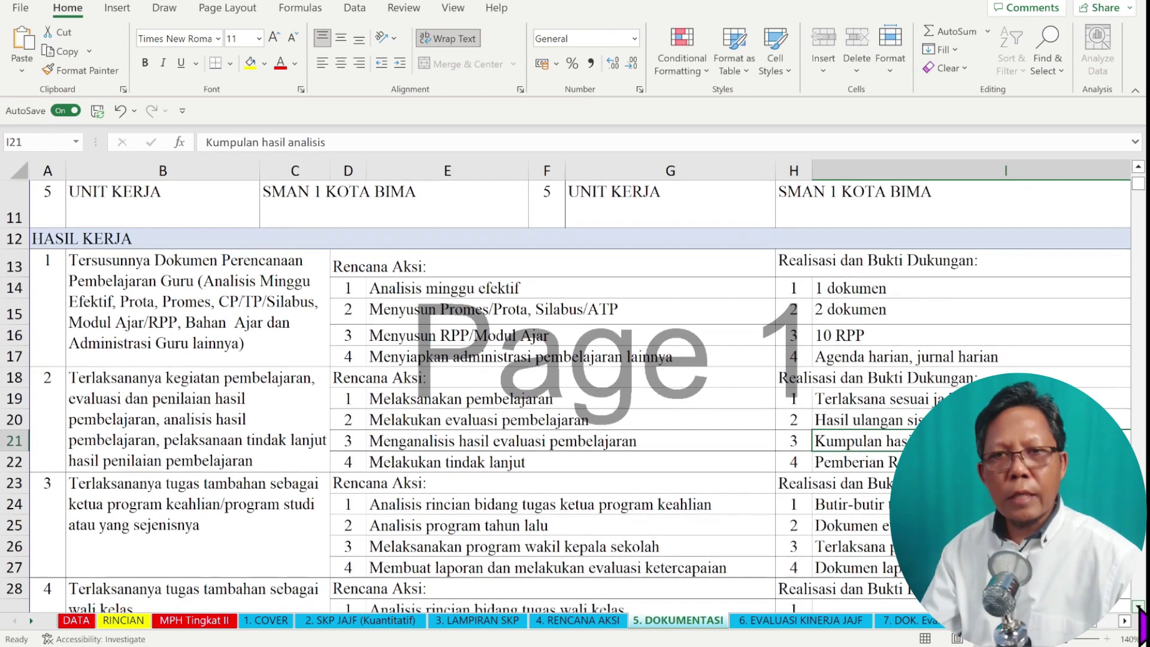
{"action": "left_click", "coordinate": [1139, 607]}
{"action": "left_click", "coordinate": [1139, 607]}
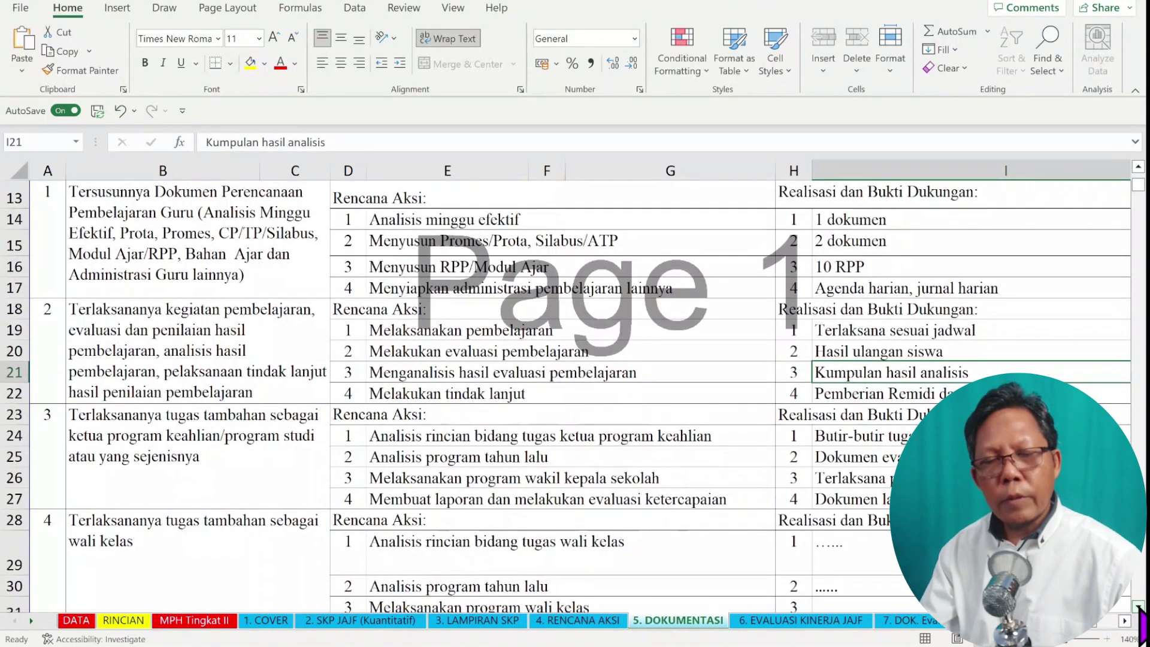
{"action": "left_click", "coordinate": [1126, 606]}
{"action": "left_click", "coordinate": [851, 548]}
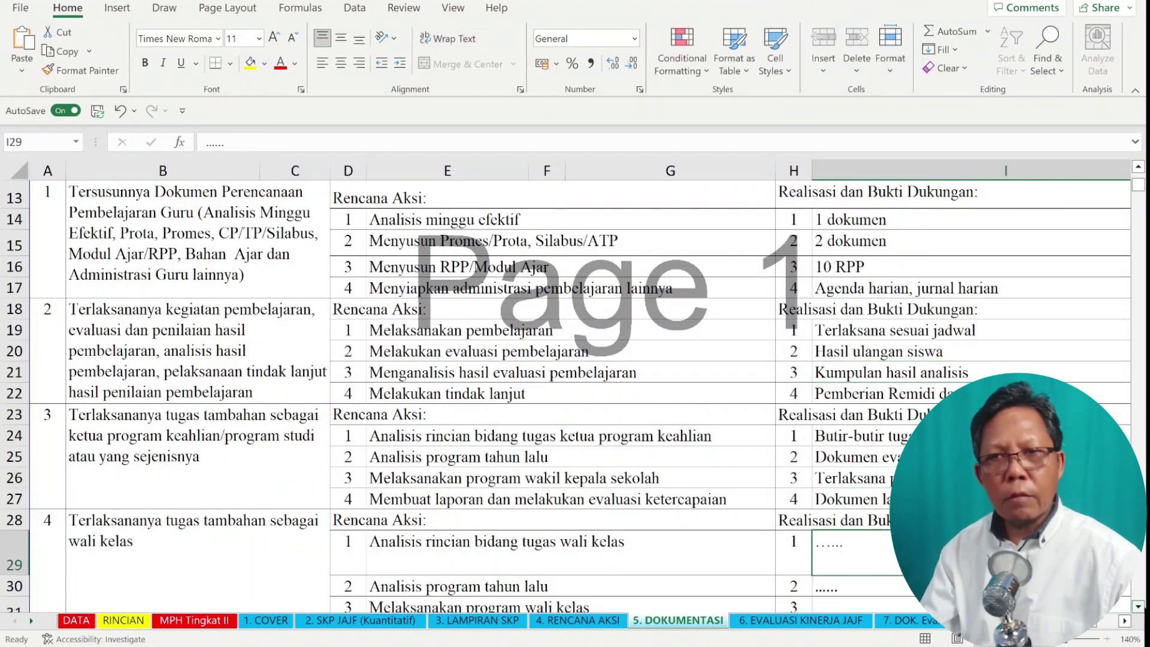
{"action": "key", "text": "Left"}
{"action": "key", "text": "Left"}
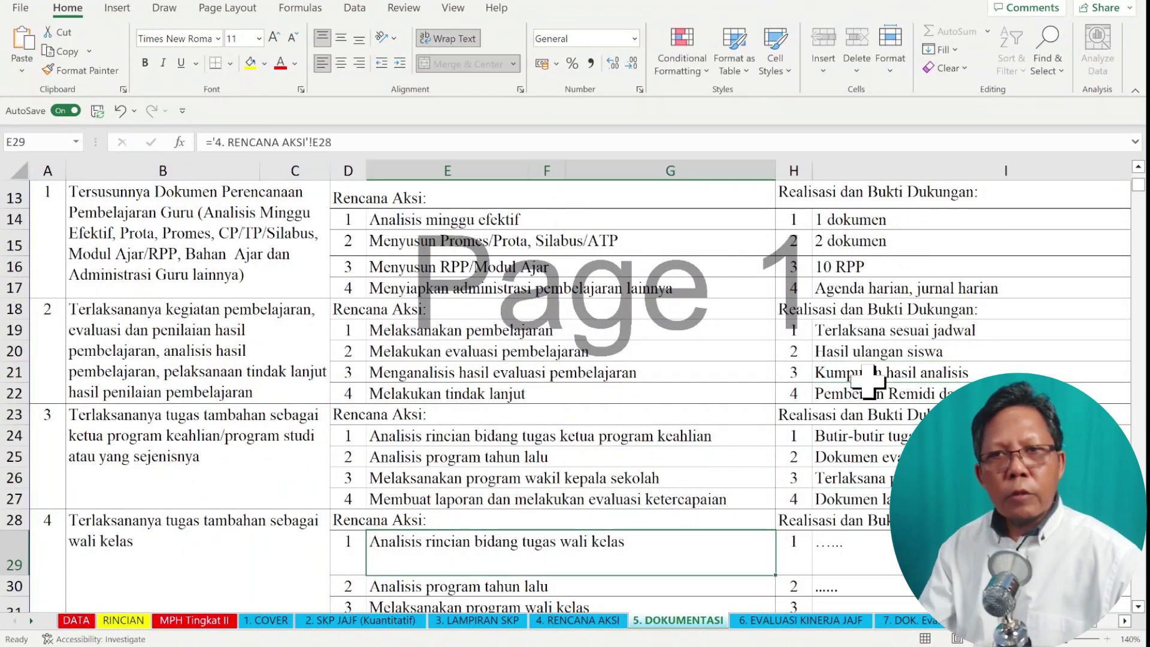
Go through the placeholder evidence cells for the wali kelas and diklat results, from I29 to I34.
{"action": "left_click", "coordinate": [1137, 606]}
{"action": "left_click", "coordinate": [1138, 606]}
{"action": "left_click", "coordinate": [1137, 606]}
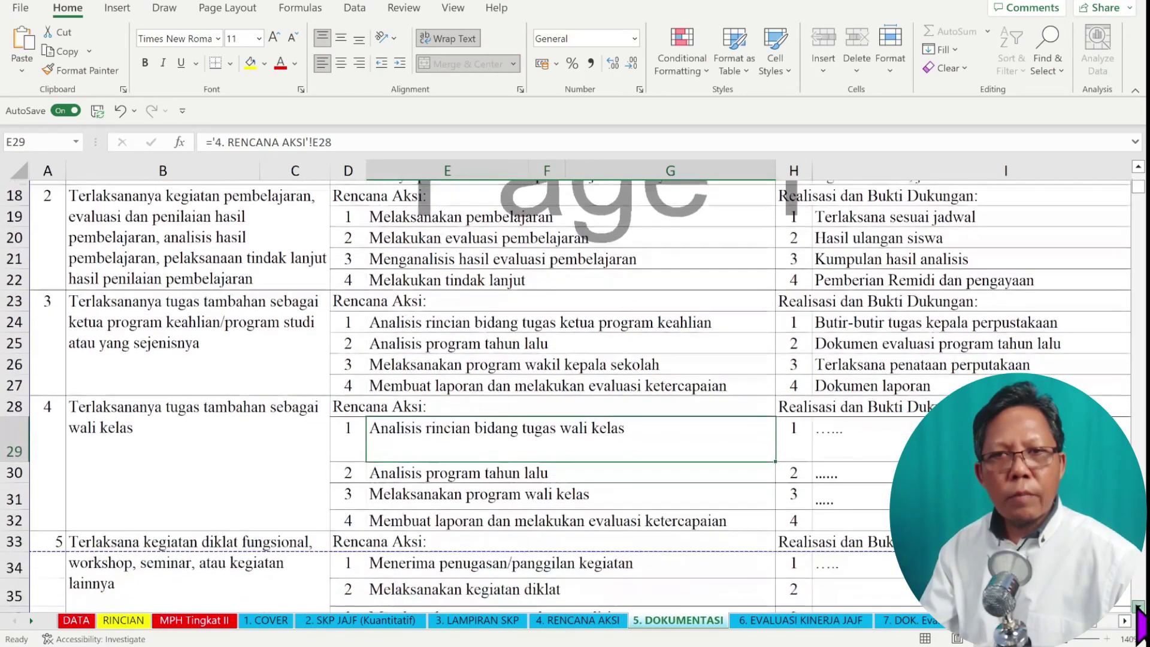
{"action": "left_click", "coordinate": [868, 468]}
{"action": "left_click", "coordinate": [830, 440]}
{"action": "left_click", "coordinate": [847, 475]}
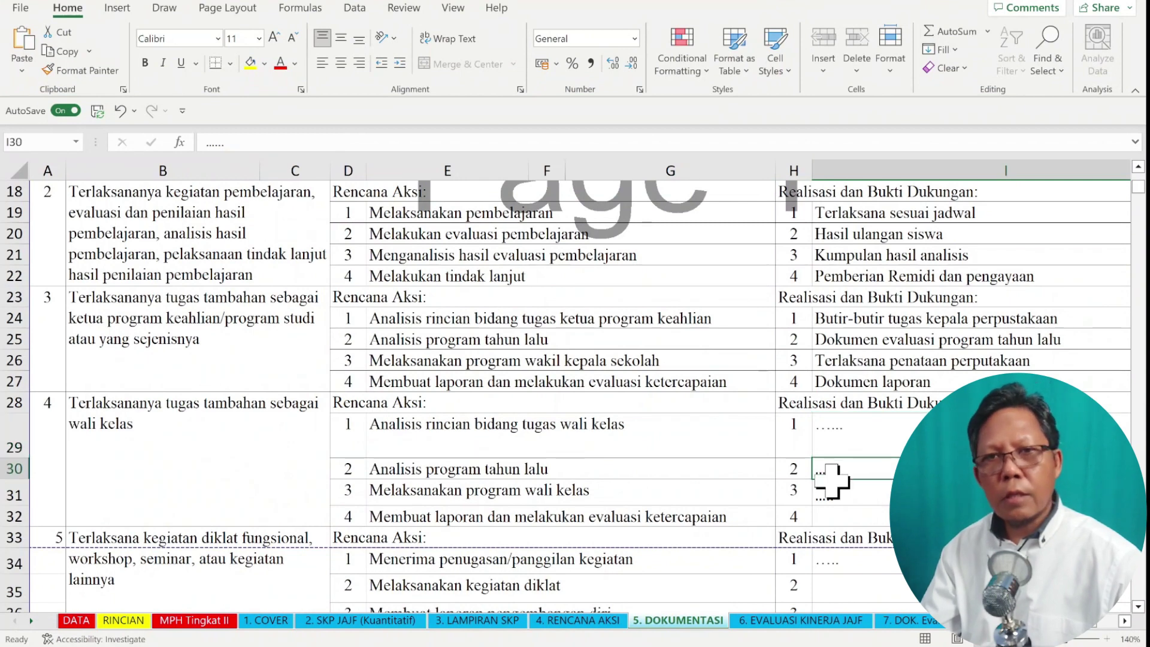
{"action": "left_click", "coordinate": [835, 494]}
{"action": "left_click", "coordinate": [877, 556]}
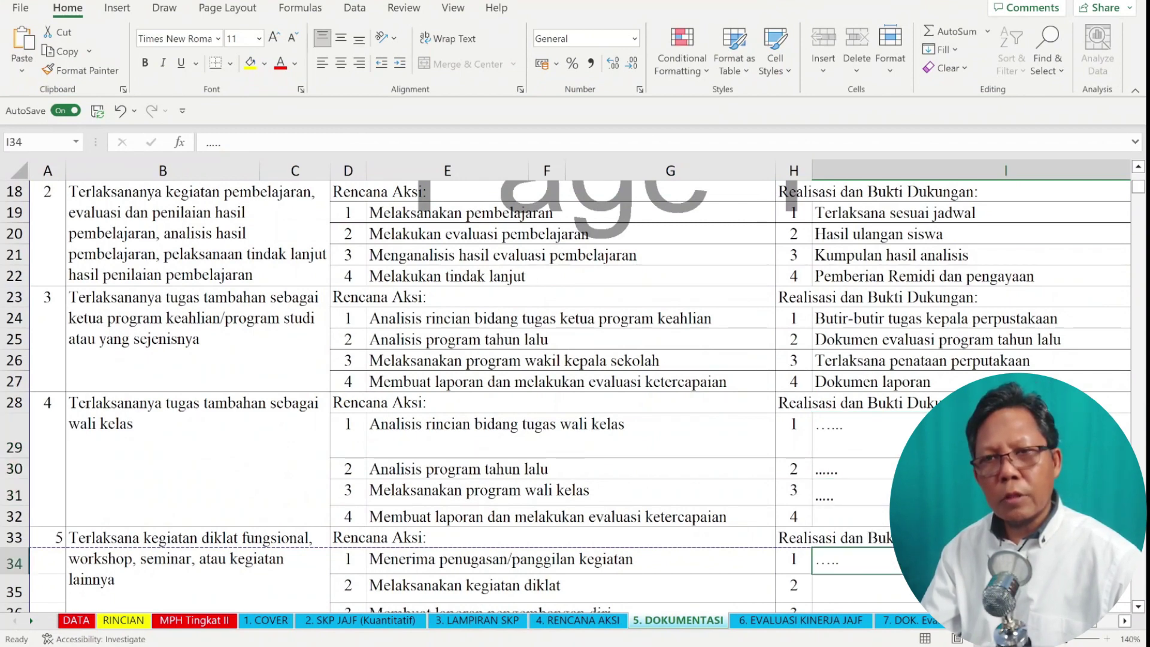
{"action": "scroll", "coordinate": [569, 396], "scroll_direction": "down", "scroll_amount": 3}
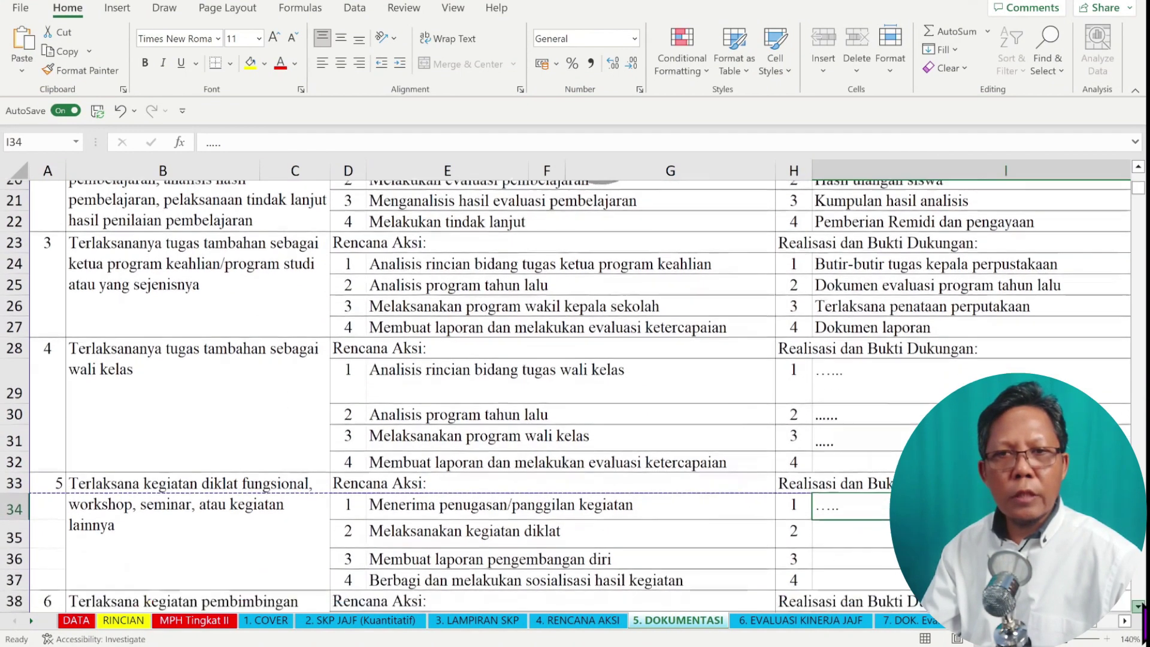
Open the 6. EVALUASI KINERJA JAJF sheet.
{"action": "key", "text": "ctrl+Page_Down"}
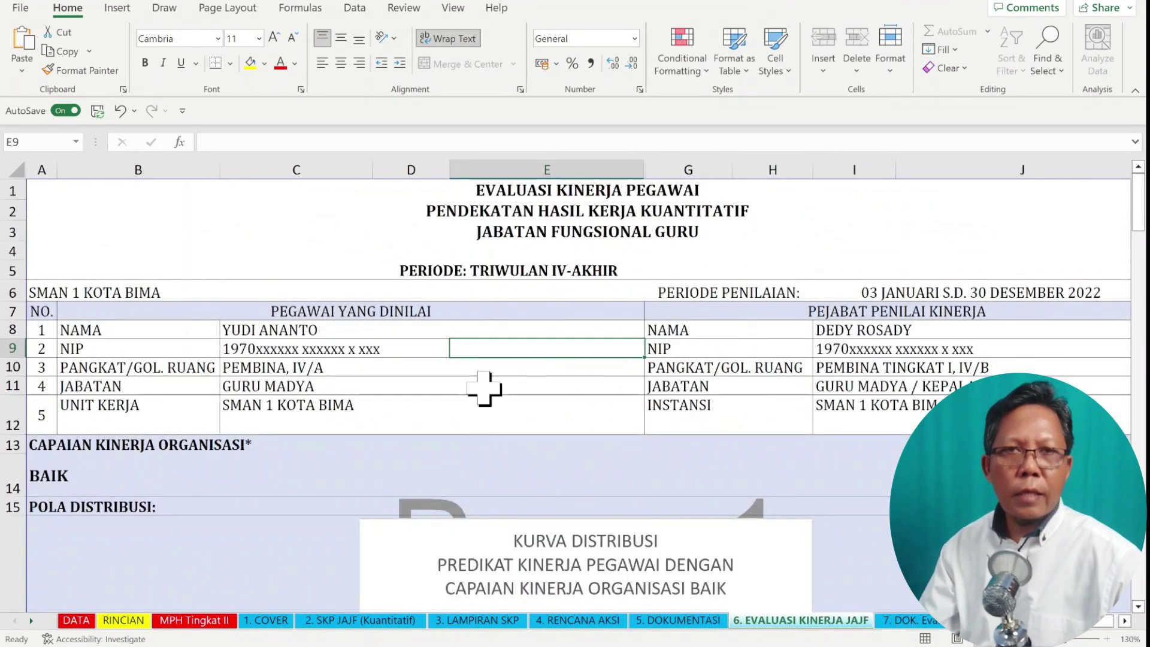
Inspect the evaluation sheet's title rows and the employee's linked UNIT KERJA entry in C12.
{"action": "left_click", "coordinate": [547, 206]}
{"action": "left_click", "coordinate": [552, 196]}
{"action": "left_click", "coordinate": [548, 207]}
{"action": "left_click", "coordinate": [340, 405]}
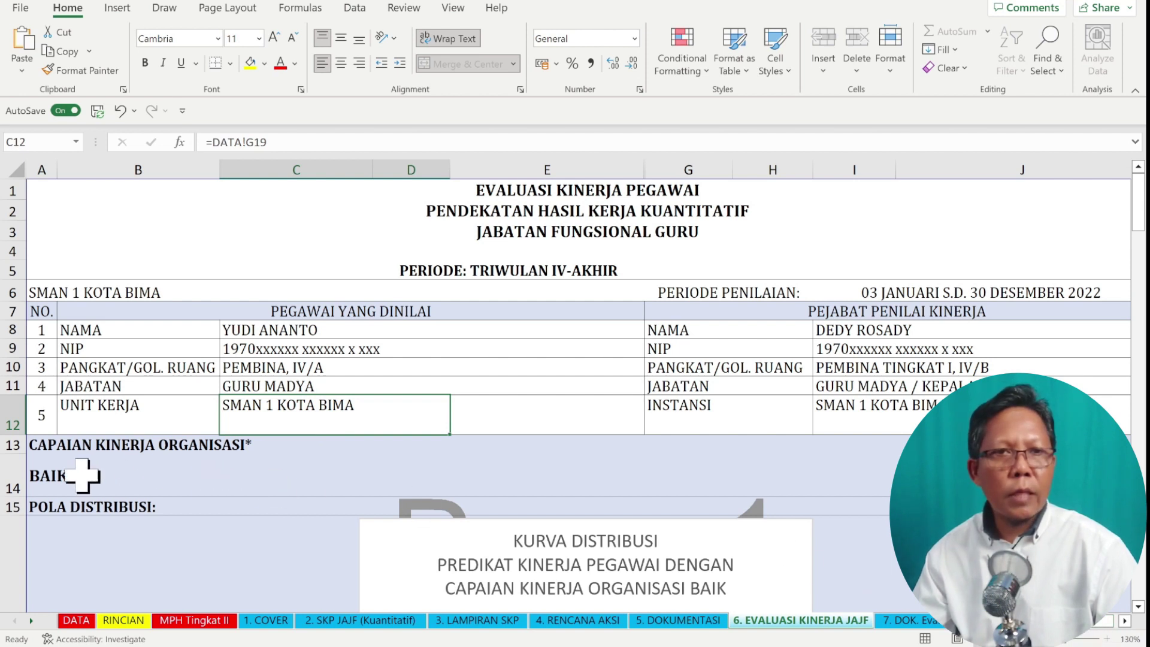
Switch CAPAIAN KINERJA ORGANISASI in A14 to ISTIMEWA, view the distribution curve, and set it back to BAIK.
{"action": "left_click", "coordinate": [103, 448]}
{"action": "left_click", "coordinate": [81, 476]}
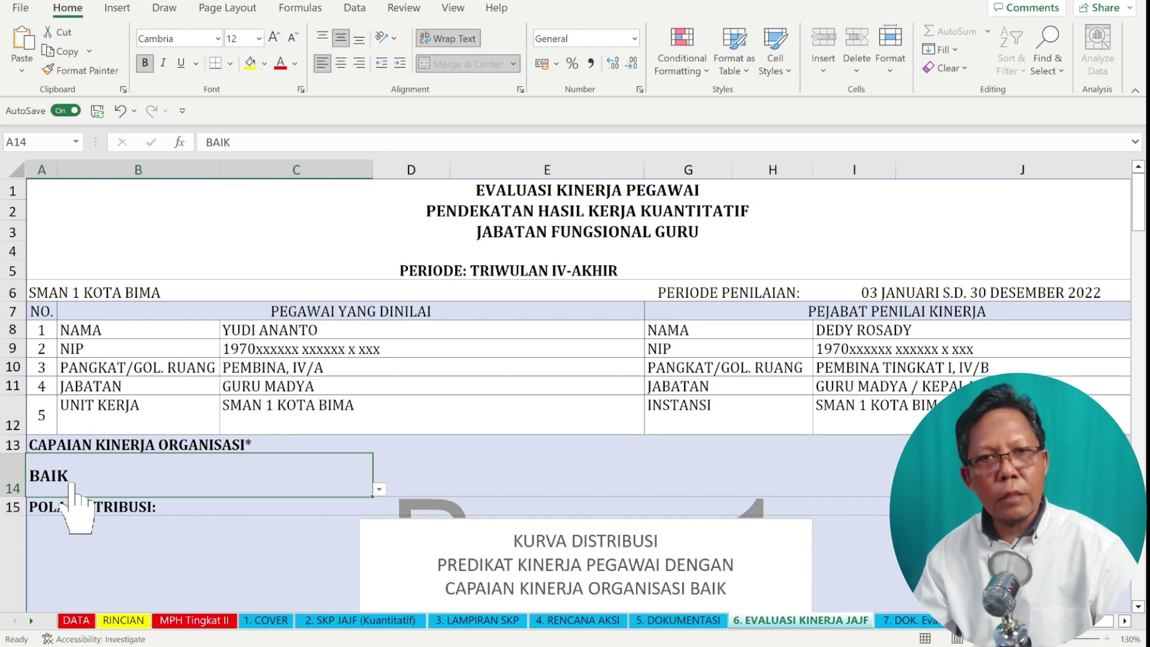
{"action": "left_click", "coordinate": [379, 488]}
{"action": "left_click", "coordinate": [257, 526]}
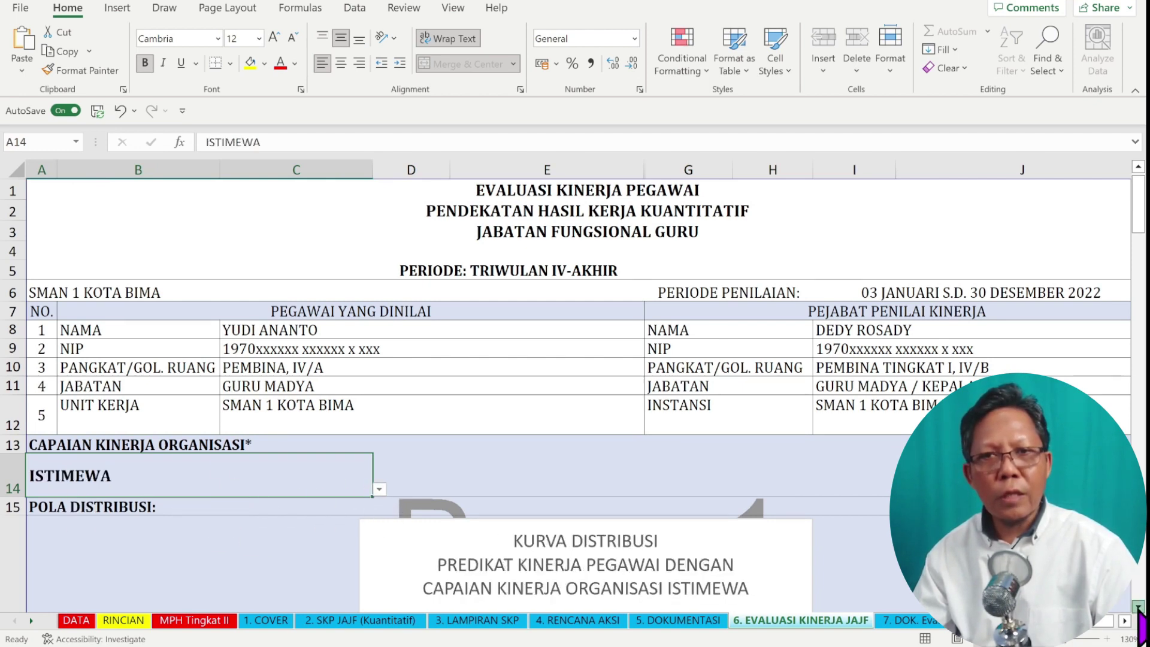
{"action": "scroll", "coordinate": [377, 335], "scroll_direction": "down", "scroll_amount": 3}
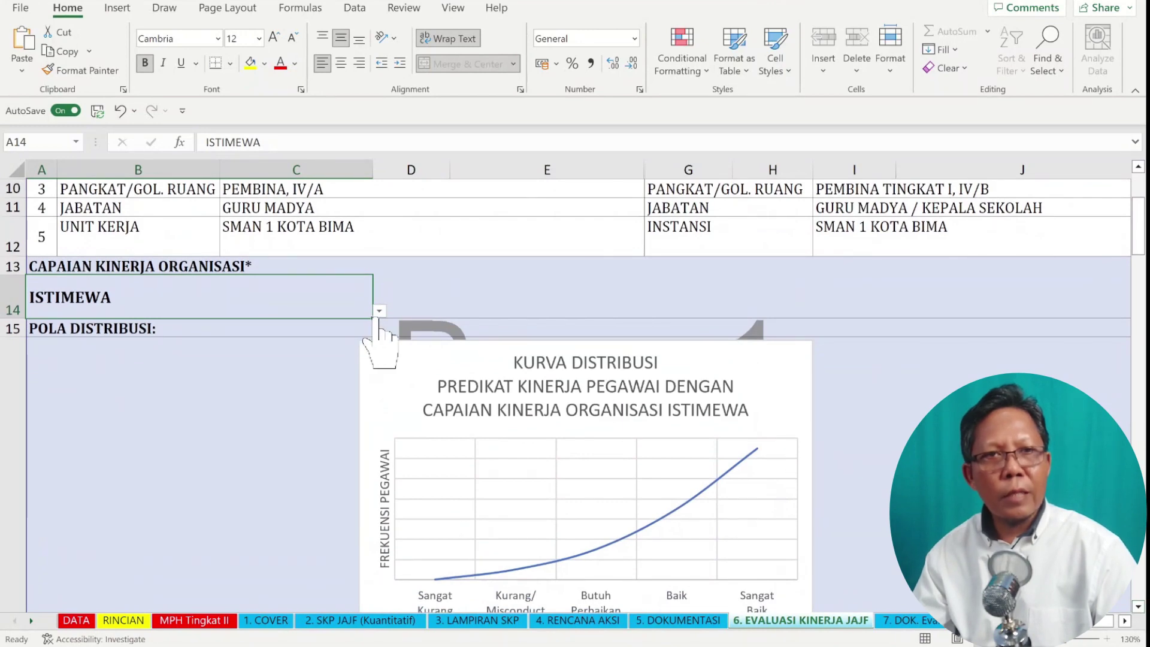
{"action": "left_click", "coordinate": [379, 310]}
{"action": "left_click", "coordinate": [244, 342]}
Go through row 21 of the first HASIL KERJA, from its aspect and linked indicator to the target and realisasi.
{"action": "scroll", "coordinate": [663, 473], "scroll_direction": "down", "scroll_amount": 3}
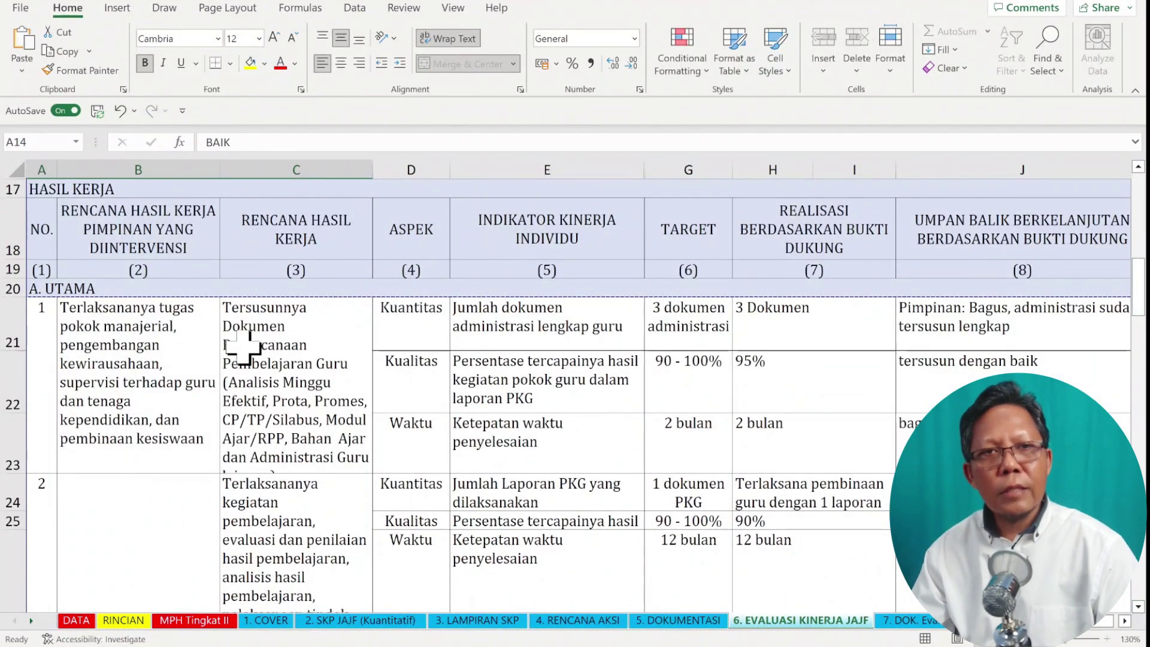
{"action": "left_click", "coordinate": [398, 323]}
{"action": "left_click", "coordinate": [531, 328]}
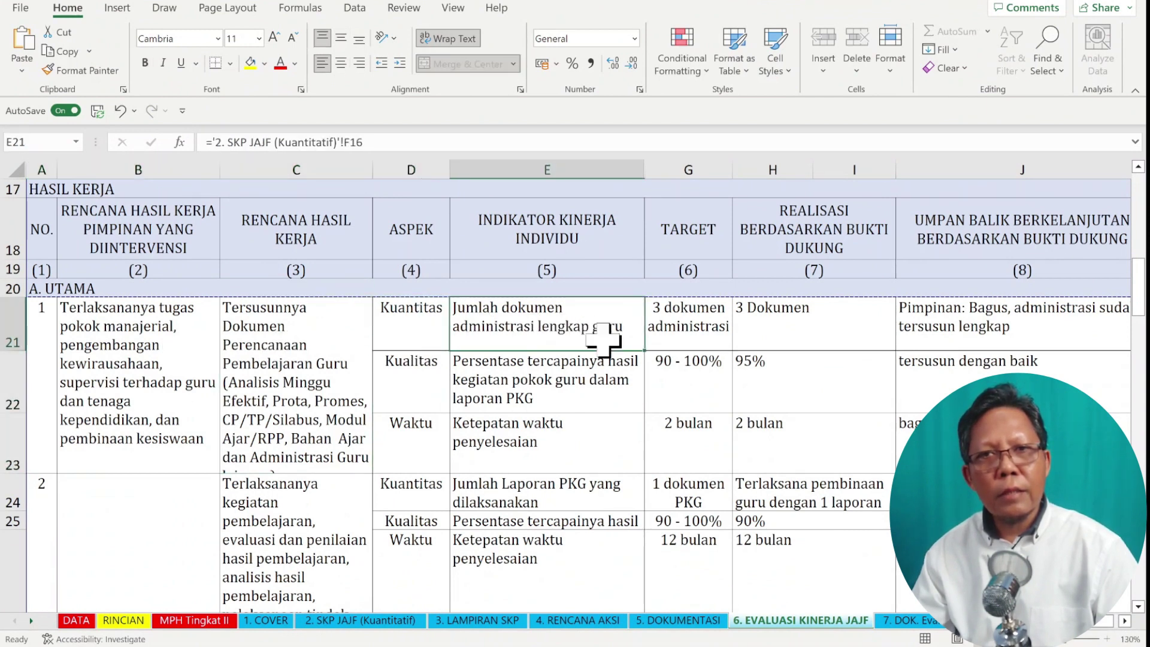
{"action": "left_click", "coordinate": [653, 336]}
{"action": "left_click", "coordinate": [799, 320]}
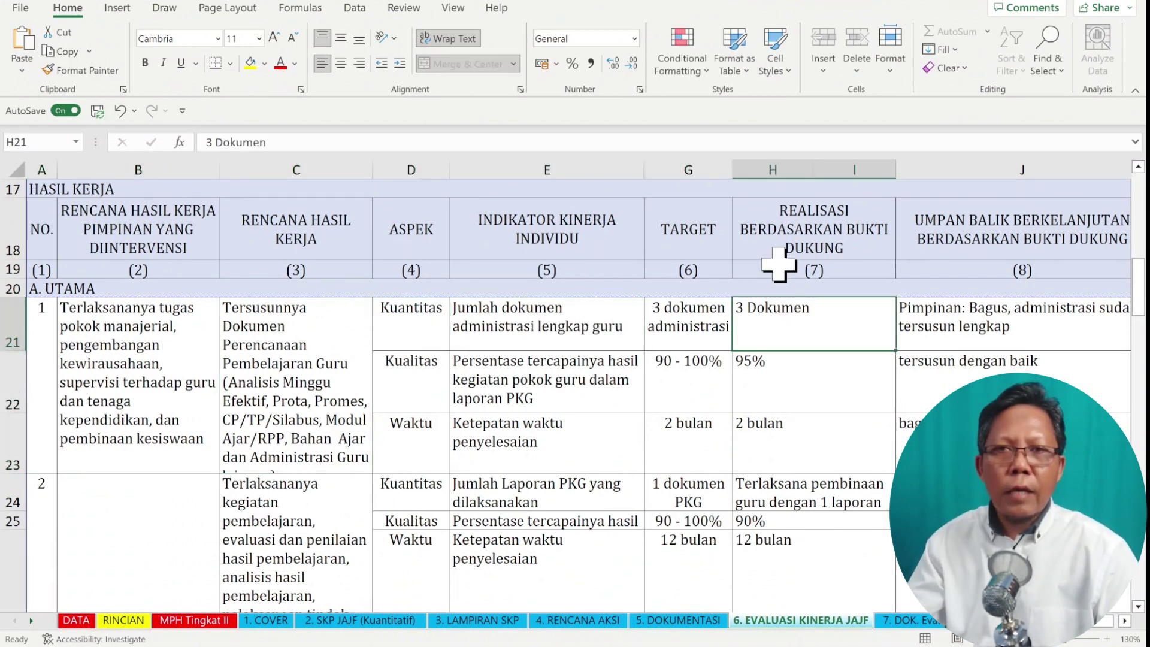
Examine the REALISASI BERDASARKAN BUKTI DUKUNG entries from H21 to H24, comparing H22 with the linked target in G22.
{"action": "left_click", "coordinate": [801, 388]}
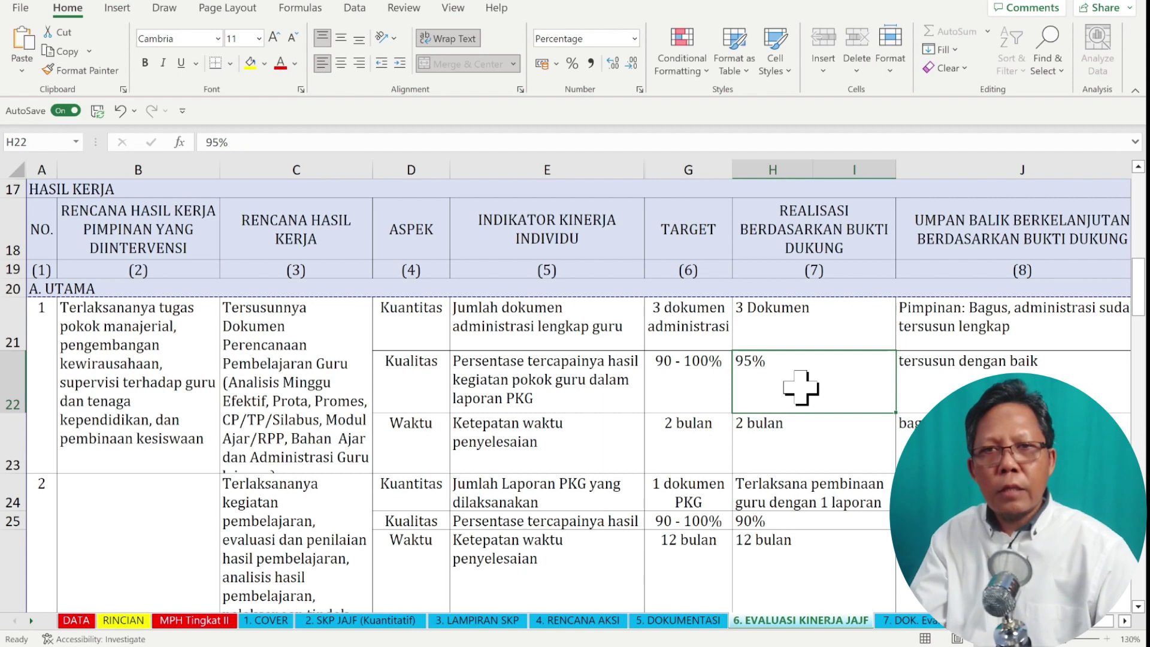
{"action": "left_click", "coordinate": [739, 326]}
{"action": "left_click", "coordinate": [796, 432]}
{"action": "left_click", "coordinate": [748, 333]}
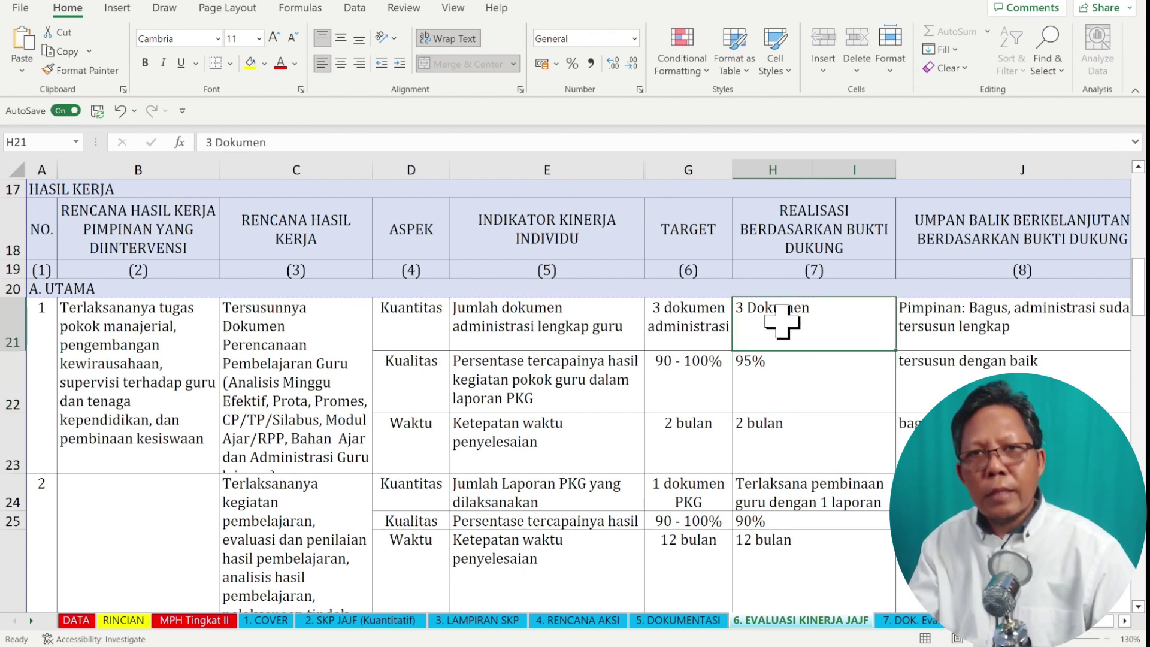
{"action": "left_click", "coordinate": [684, 372]}
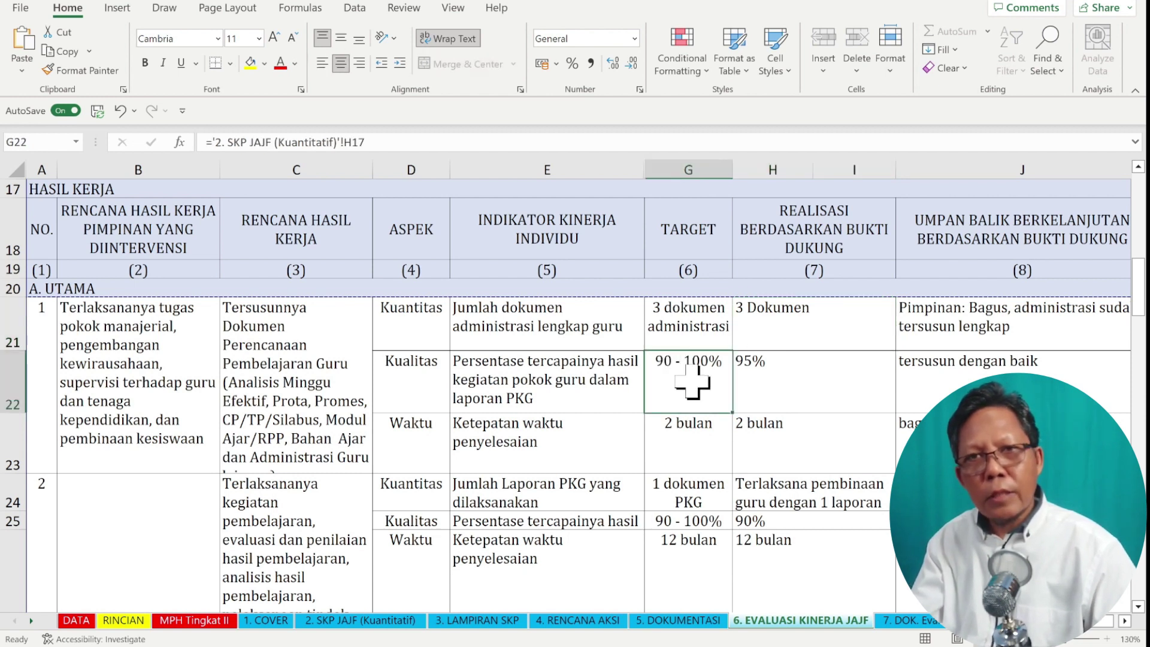
{"action": "left_click", "coordinate": [774, 386]}
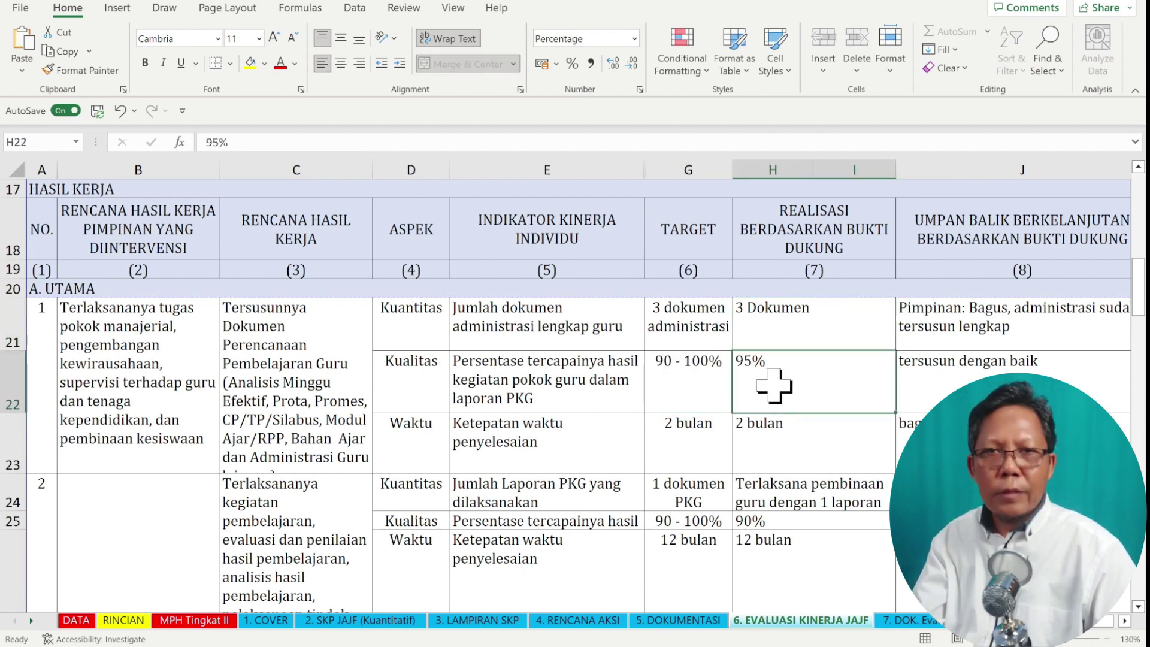
{"action": "left_click", "coordinate": [789, 316]}
{"action": "left_click", "coordinate": [803, 419]}
{"action": "left_click", "coordinate": [805, 390]}
{"action": "left_click", "coordinate": [806, 423]}
{"action": "left_click", "coordinate": [810, 508]}
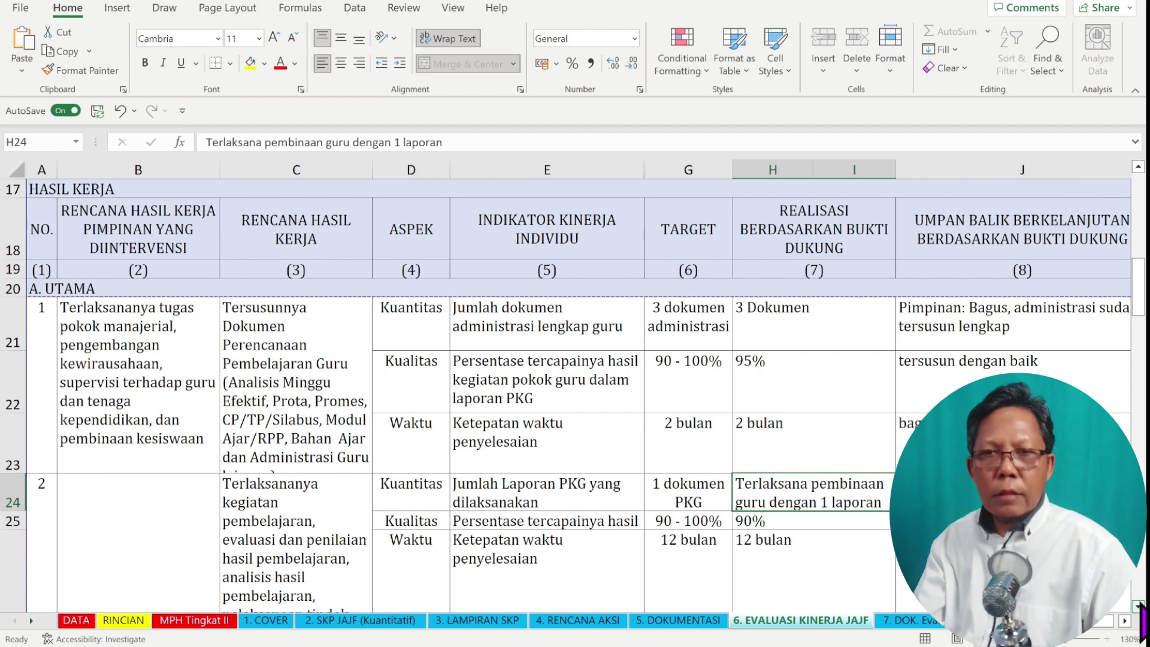
Read the UMPAN BALIK BERKELANJUTAN remarks for the first two results, from J21 down to J26.
{"action": "left_click", "coordinate": [1138, 605]}
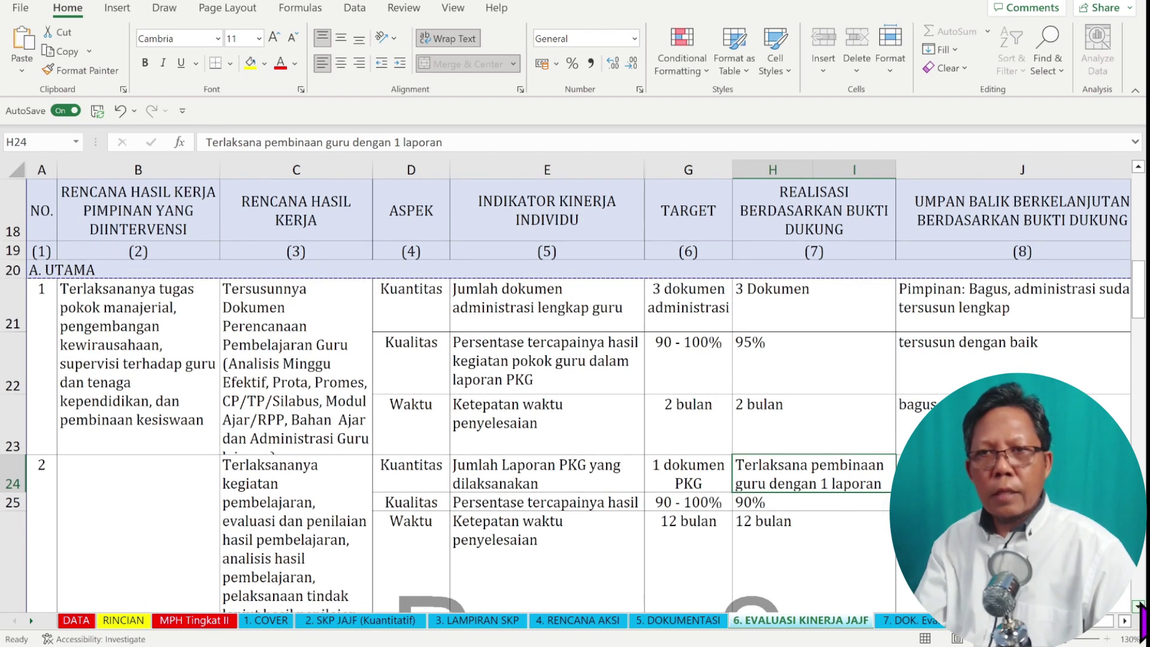
{"action": "left_click", "coordinate": [1137, 167]}
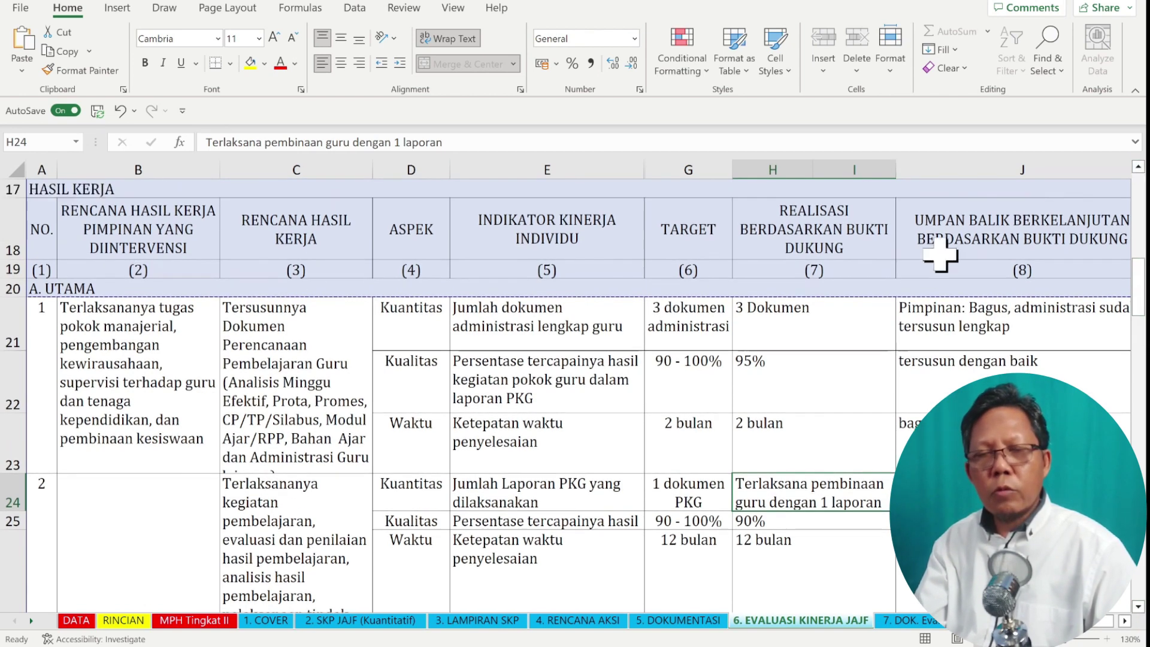
{"action": "left_click", "coordinate": [956, 336]}
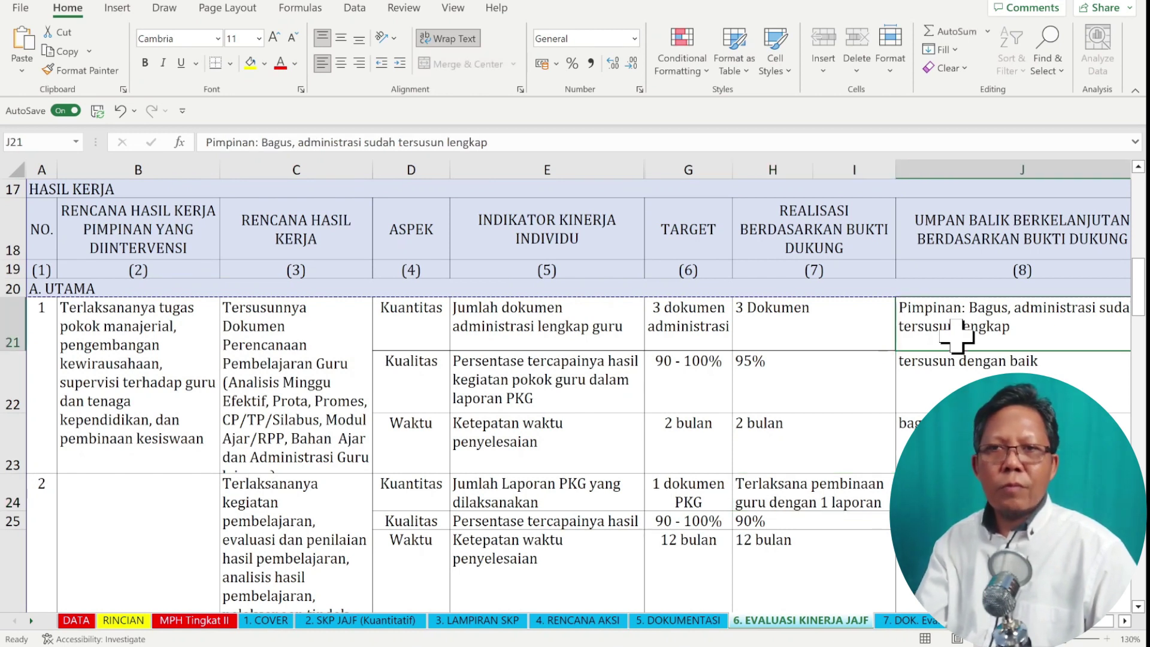
{"action": "left_click", "coordinate": [946, 381]}
{"action": "key", "text": "Down"}
{"action": "key", "text": "Down"}
{"action": "key", "text": "Down"}
{"action": "key", "text": "Down"}
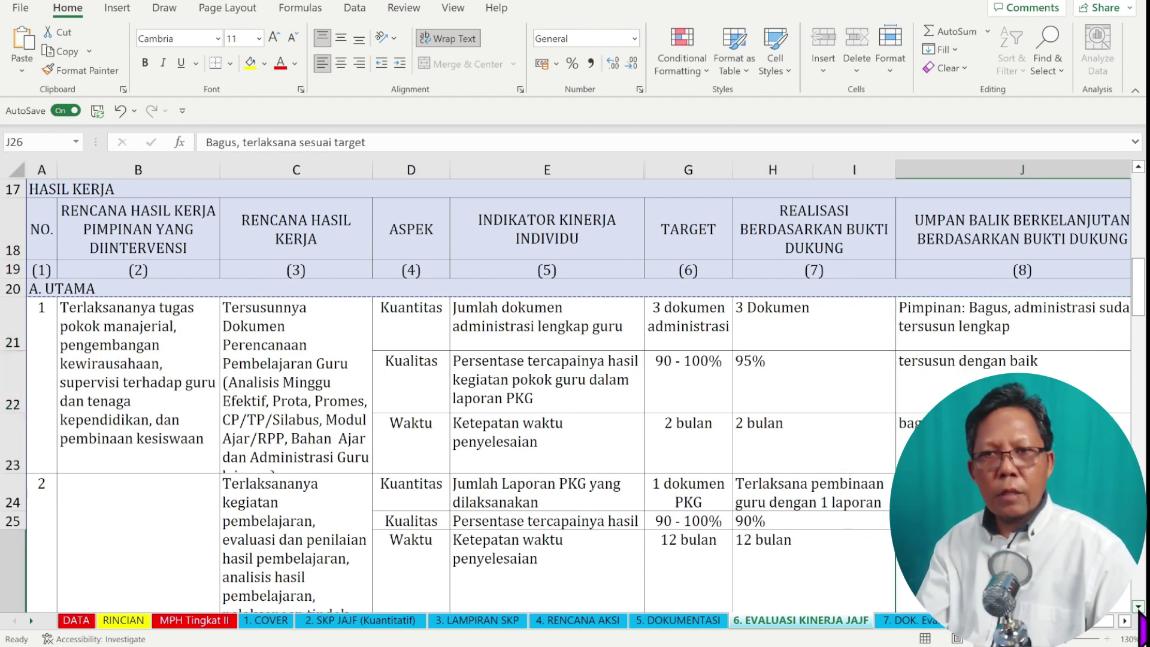
Go through the realisasi and feedback placeholder cells of the additional duties, ketua program keahlian and wali kelas, down to H31.
{"action": "scroll", "coordinate": [1138, 606], "scroll_direction": "down", "scroll_amount": 3}
{"action": "scroll", "coordinate": [1138, 607], "scroll_direction": "down", "scroll_amount": 4}
{"action": "key", "text": "Left"}
{"action": "key", "text": "Down"}
{"action": "key", "text": "Down"}
{"action": "key", "text": "Down"}
{"action": "key", "text": "Right"}
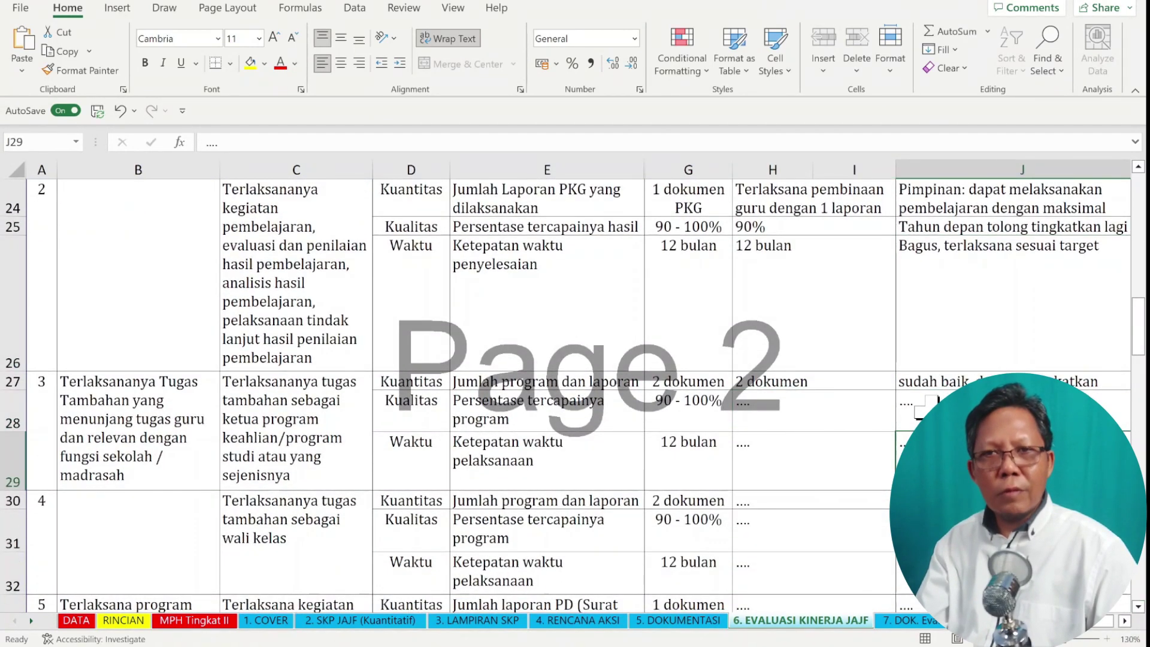
{"action": "left_click", "coordinate": [919, 409]}
{"action": "left_click", "coordinate": [834, 411]}
{"action": "left_click", "coordinate": [901, 449]}
{"action": "left_click", "coordinate": [807, 475]}
{"action": "key", "text": "Right"}
{"action": "left_click", "coordinate": [823, 529]}
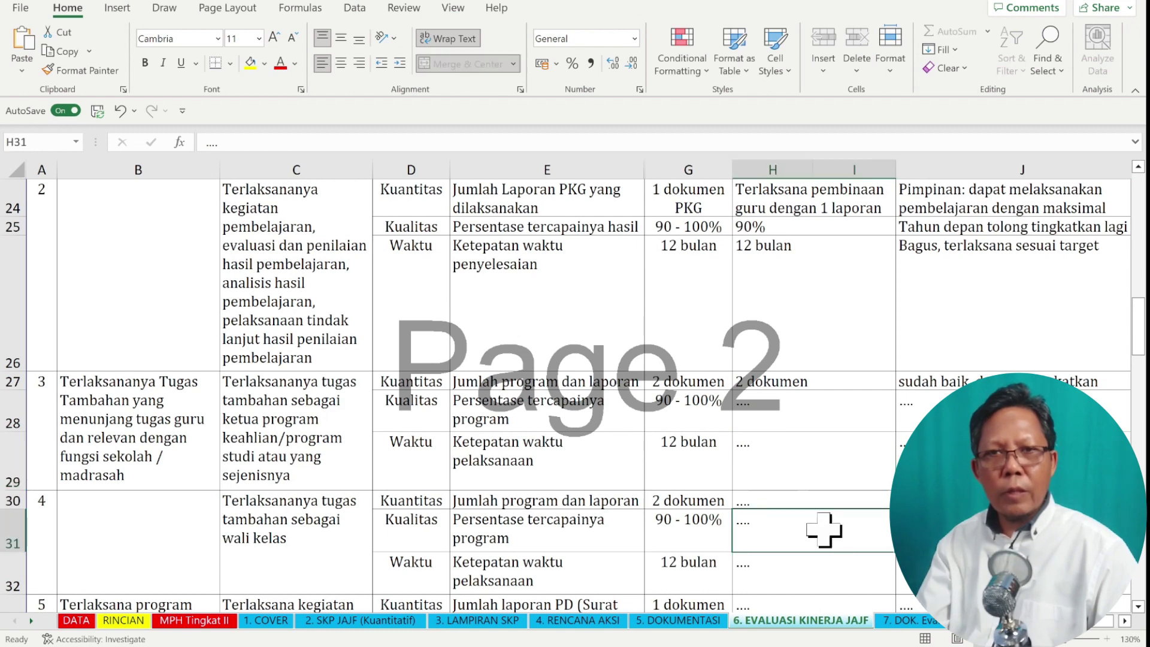
{"action": "scroll", "coordinate": [1080, 277], "scroll_direction": "down", "scroll_amount": 2}
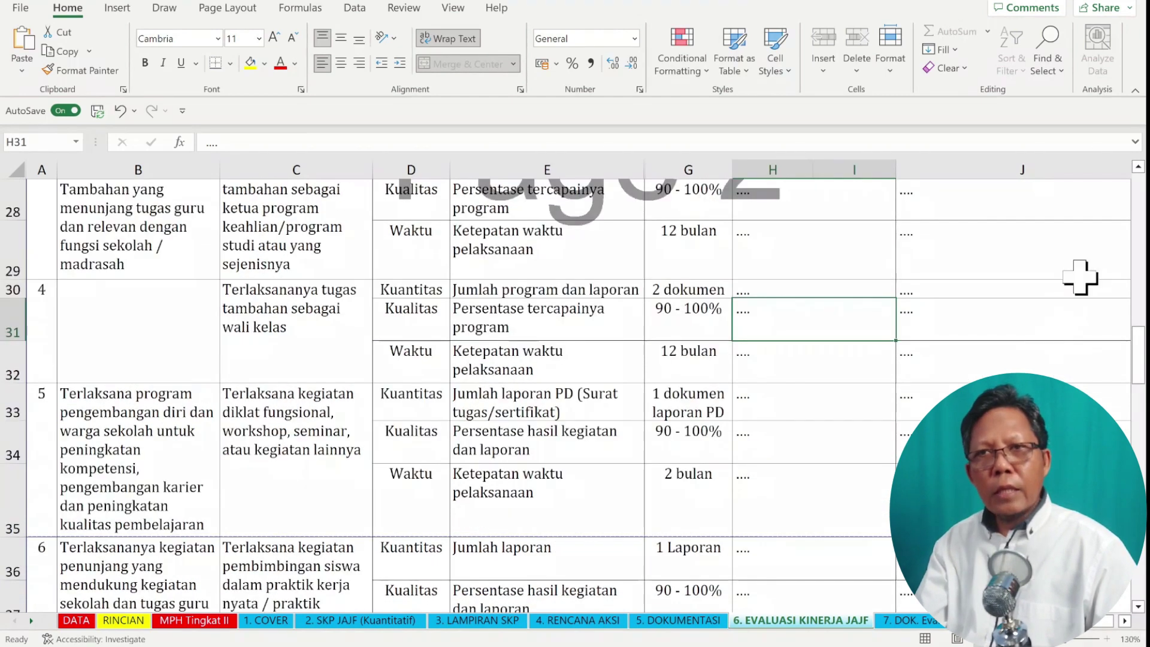
Return to the first HASIL KERJA and compare its realisasi in H21 and H22 with the feedback in J21 and J23.
{"action": "scroll", "coordinate": [1139, 192], "scroll_direction": "up", "scroll_amount": 2}
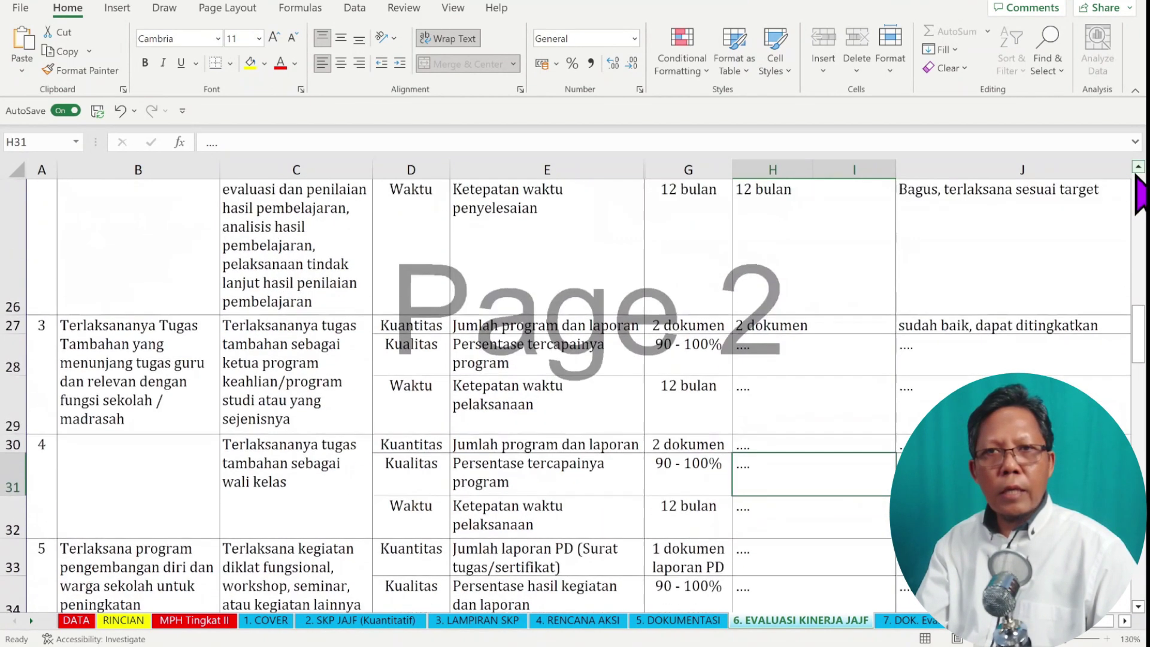
{"action": "scroll", "coordinate": [1141, 192], "scroll_direction": "up", "scroll_amount": 2}
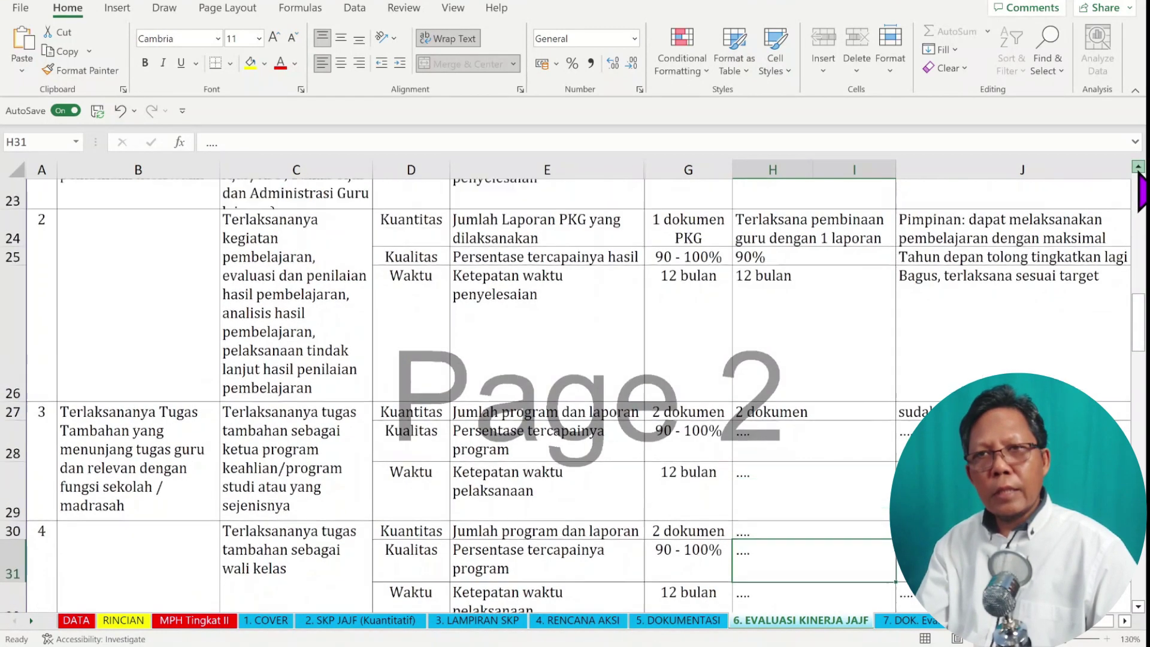
{"action": "left_click", "coordinate": [1039, 214]}
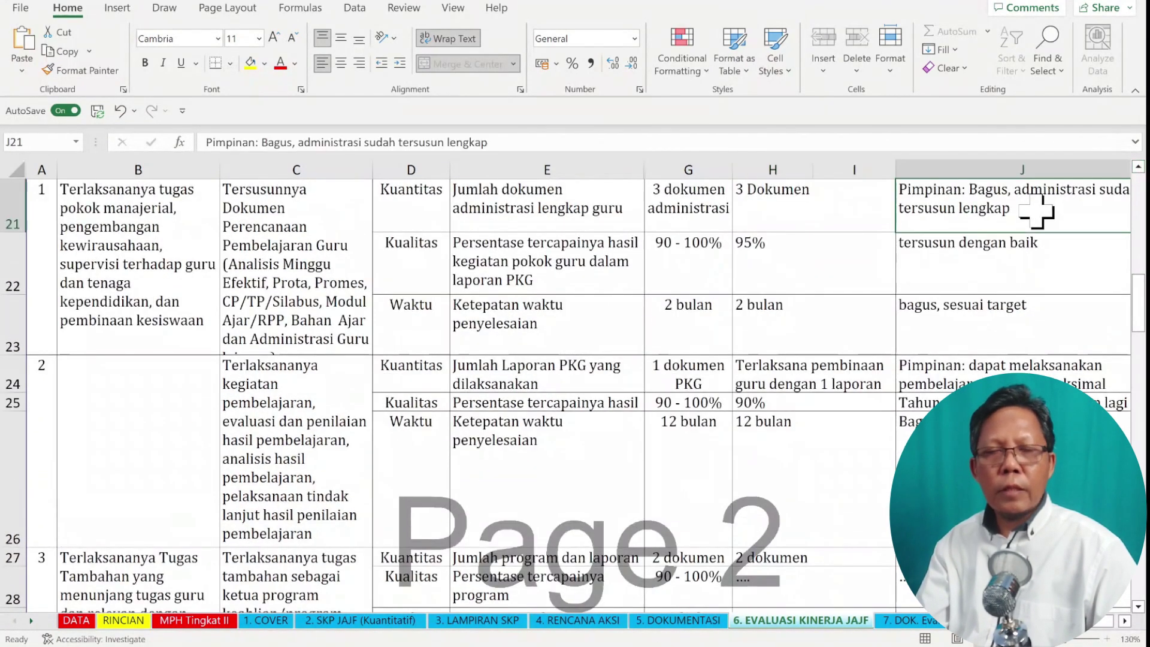
{"action": "left_click", "coordinate": [811, 203]}
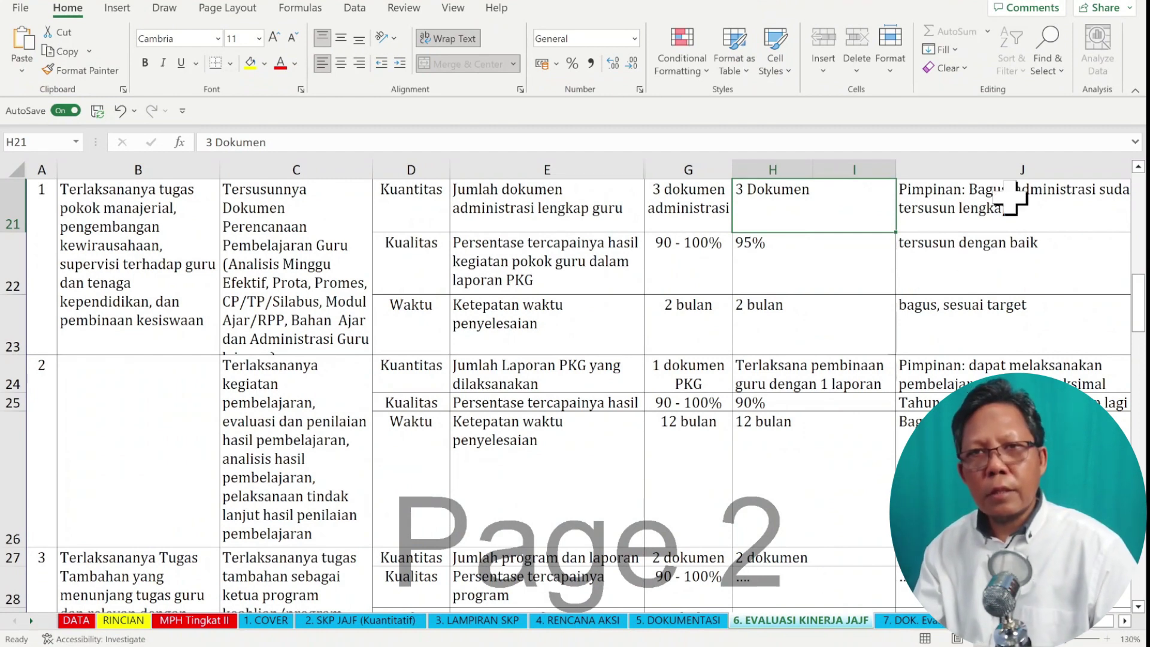
{"action": "left_click", "coordinate": [801, 259]}
{"action": "left_click", "coordinate": [931, 328]}
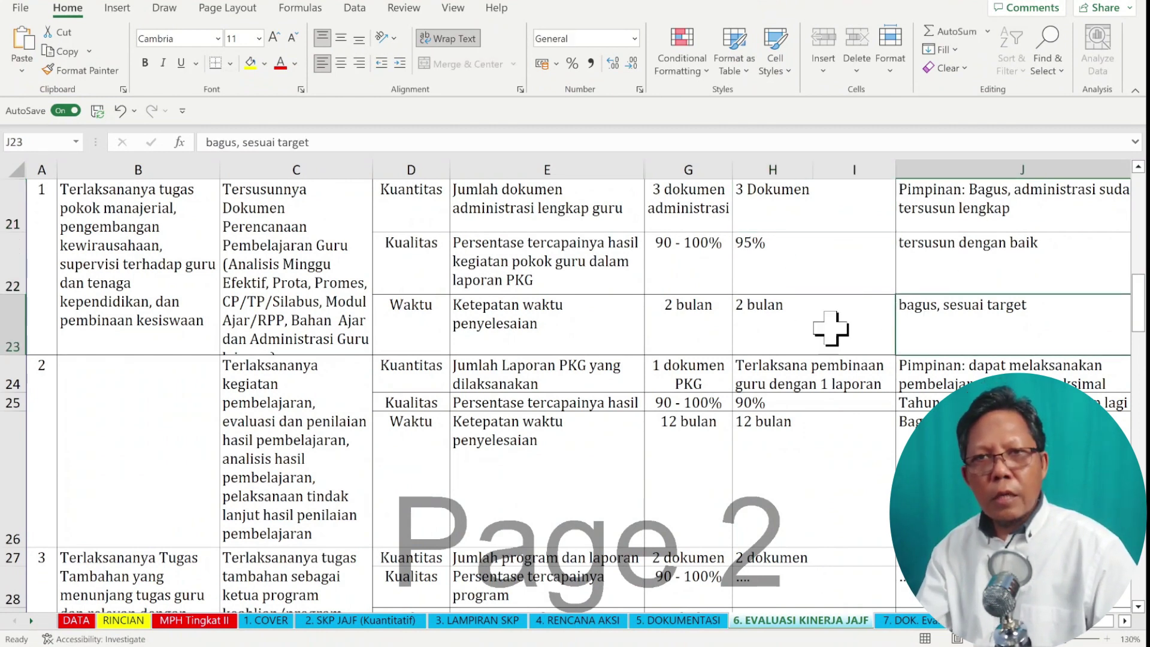
Compare the realisasi entries in H23 and H24 with the leader's feedback remarks in J22 to J24.
{"action": "left_click", "coordinate": [825, 385]}
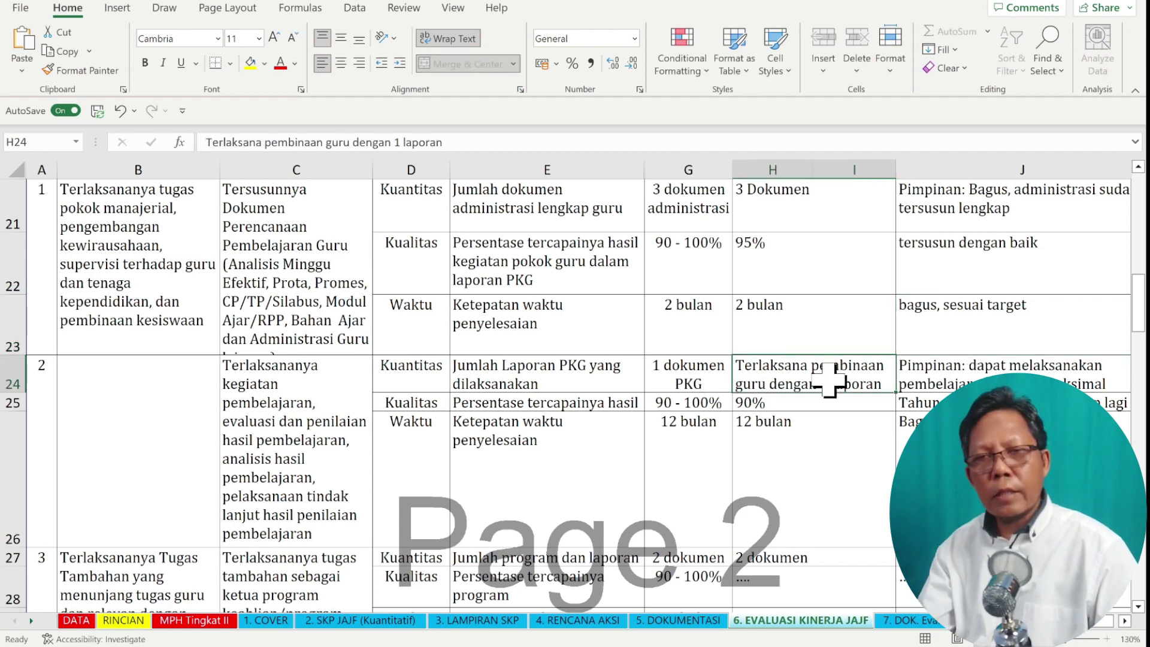
{"action": "left_click", "coordinate": [953, 376]}
{"action": "left_click", "coordinate": [949, 317]}
{"action": "left_click", "coordinate": [949, 255]}
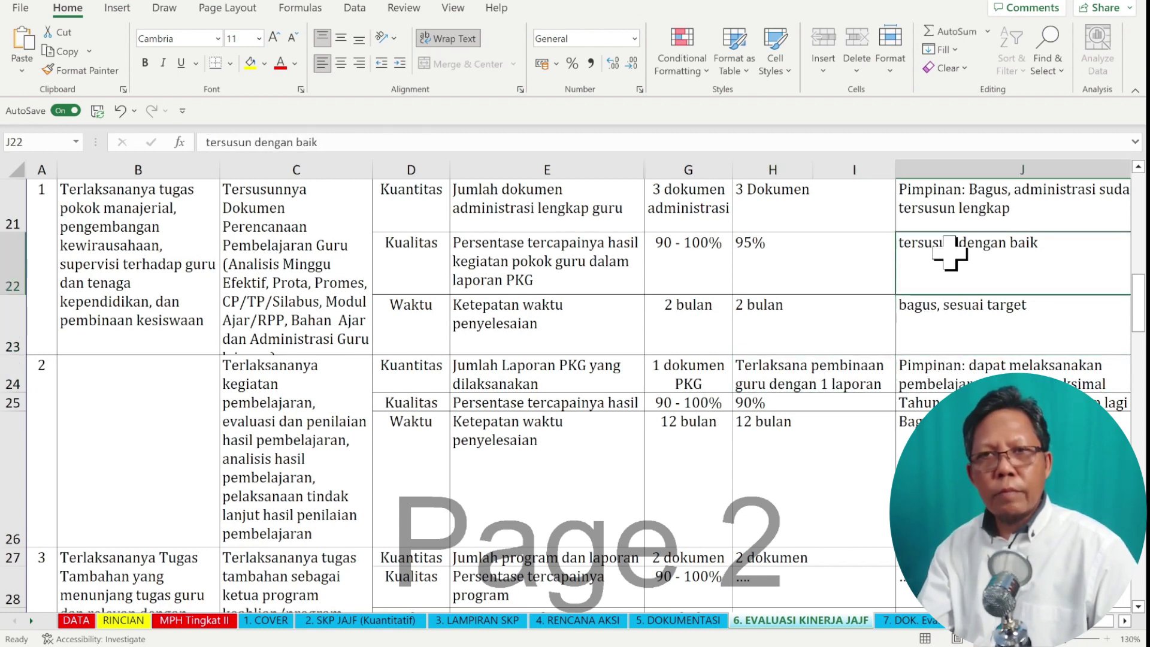
{"action": "left_click", "coordinate": [960, 340]}
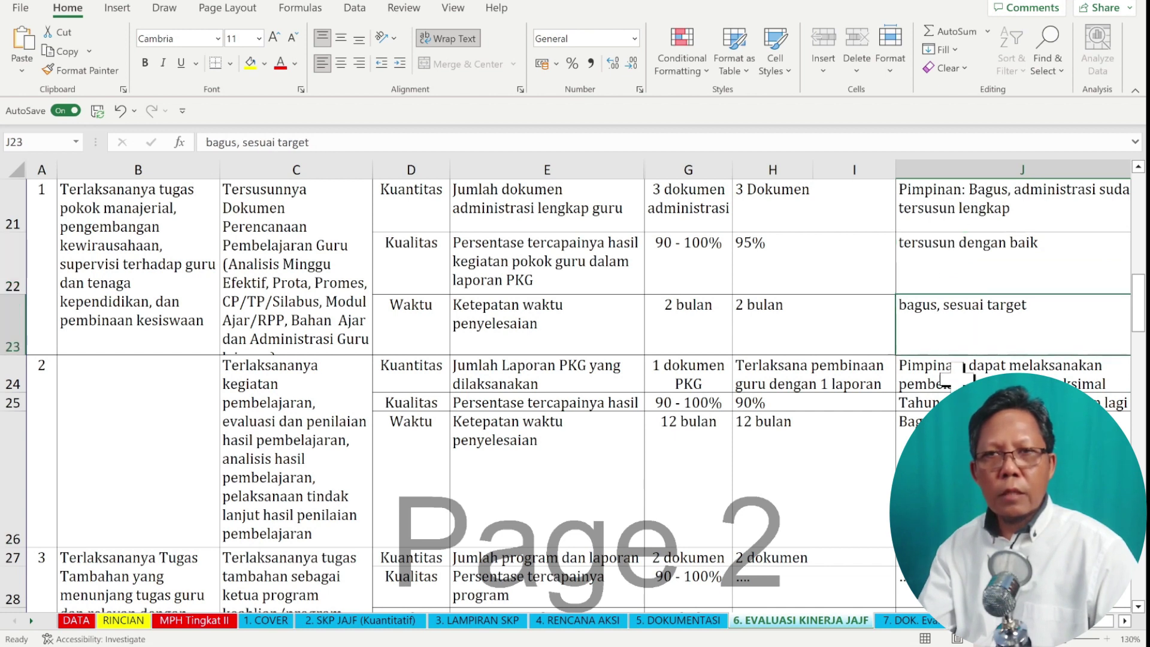
{"action": "left_click", "coordinate": [853, 322]}
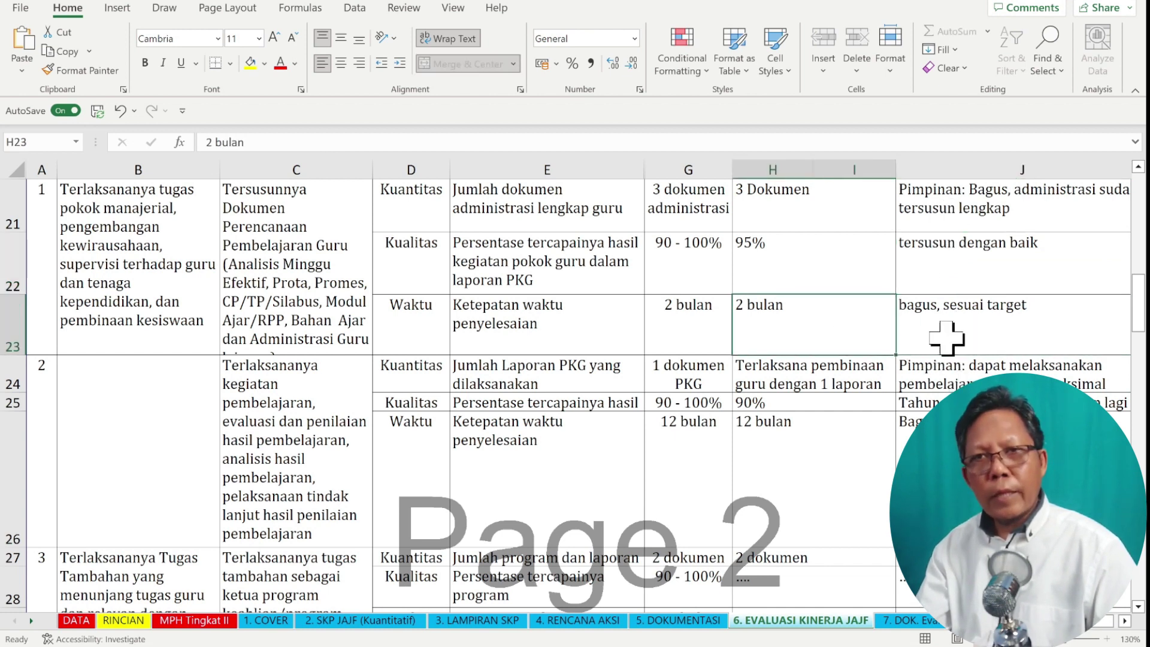
{"action": "left_click", "coordinate": [957, 370]}
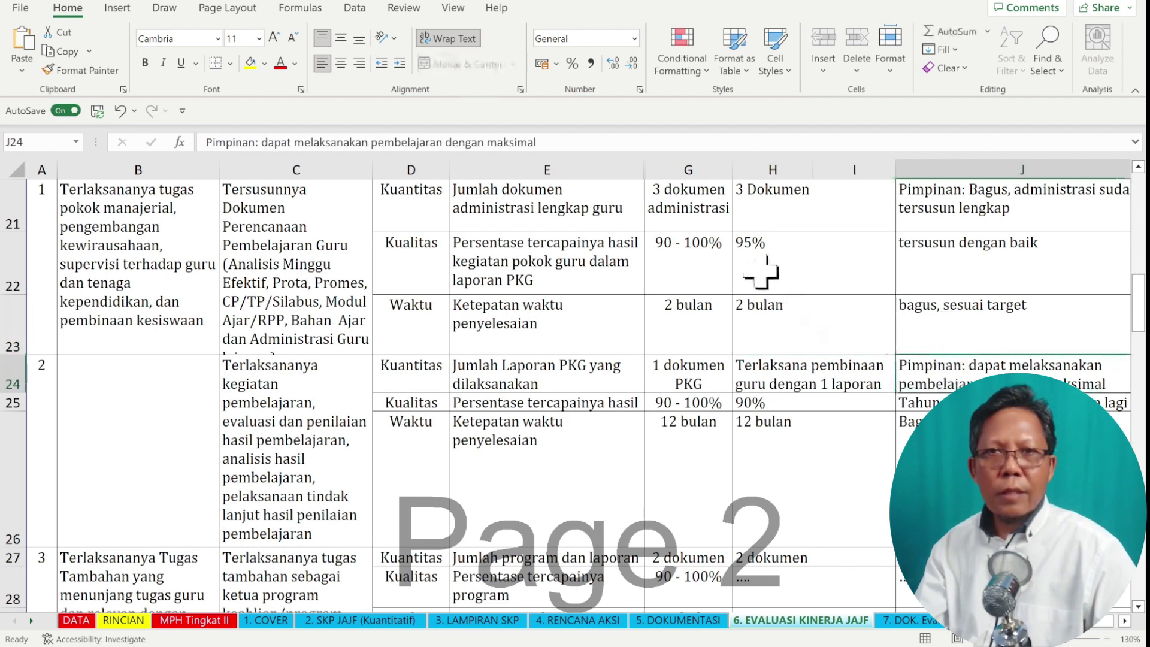
Review the kualitas realisasi in H22 again alongside the feedback remarks from J22 to J24.
{"action": "left_click", "coordinate": [748, 245]}
{"action": "left_click", "coordinate": [937, 258]}
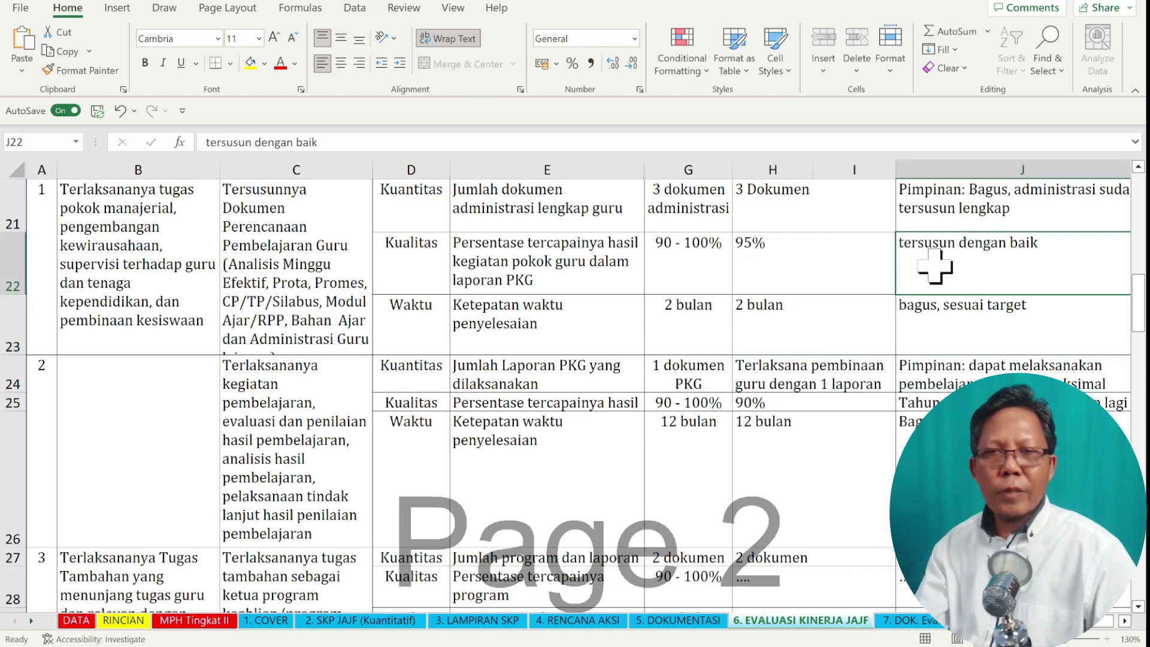
{"action": "left_click", "coordinate": [940, 328]}
{"action": "left_click", "coordinate": [949, 372]}
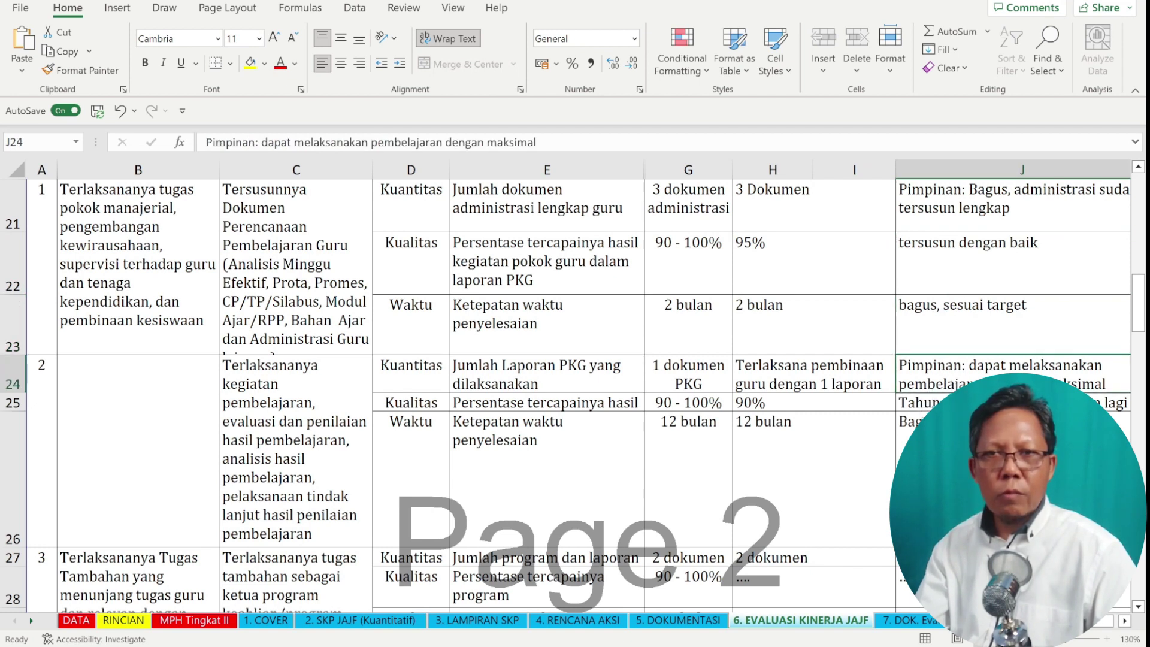
{"action": "left_click", "coordinate": [954, 328]}
{"action": "left_click", "coordinate": [955, 264]}
{"action": "left_click", "coordinate": [963, 341]}
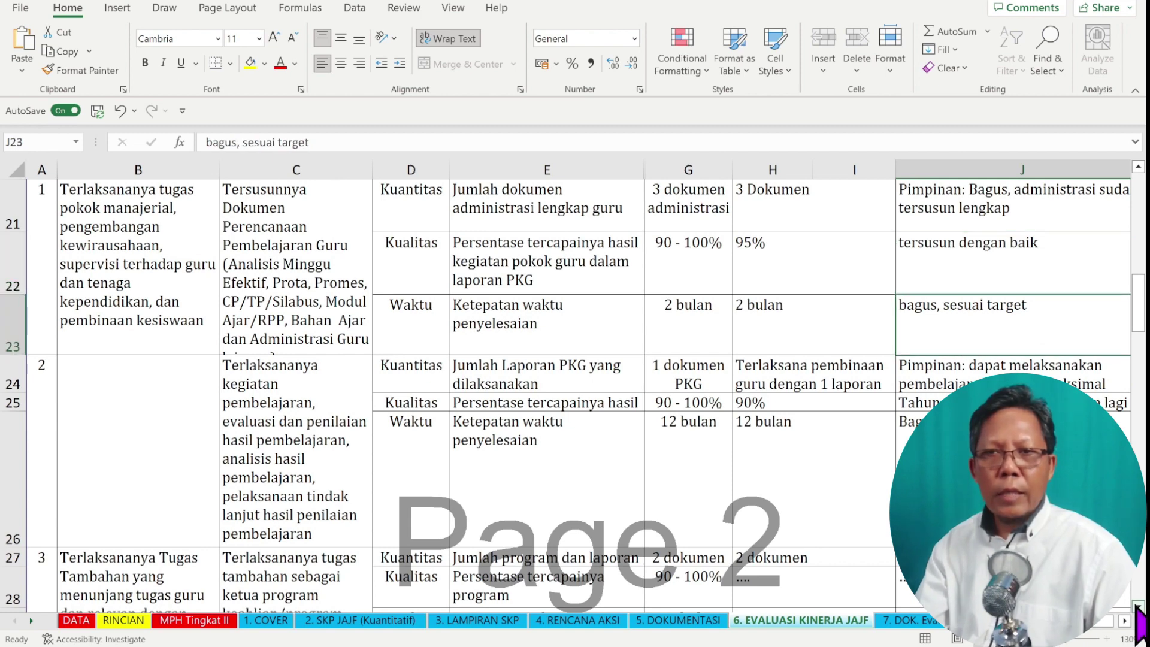
Check the placeholder realisasi cells H29 and H32, and continue to the RATING HASIL KERJA and PERILAKU KERJA sections.
{"action": "scroll", "coordinate": [1137, 608], "scroll_direction": "down", "scroll_amount": 5}
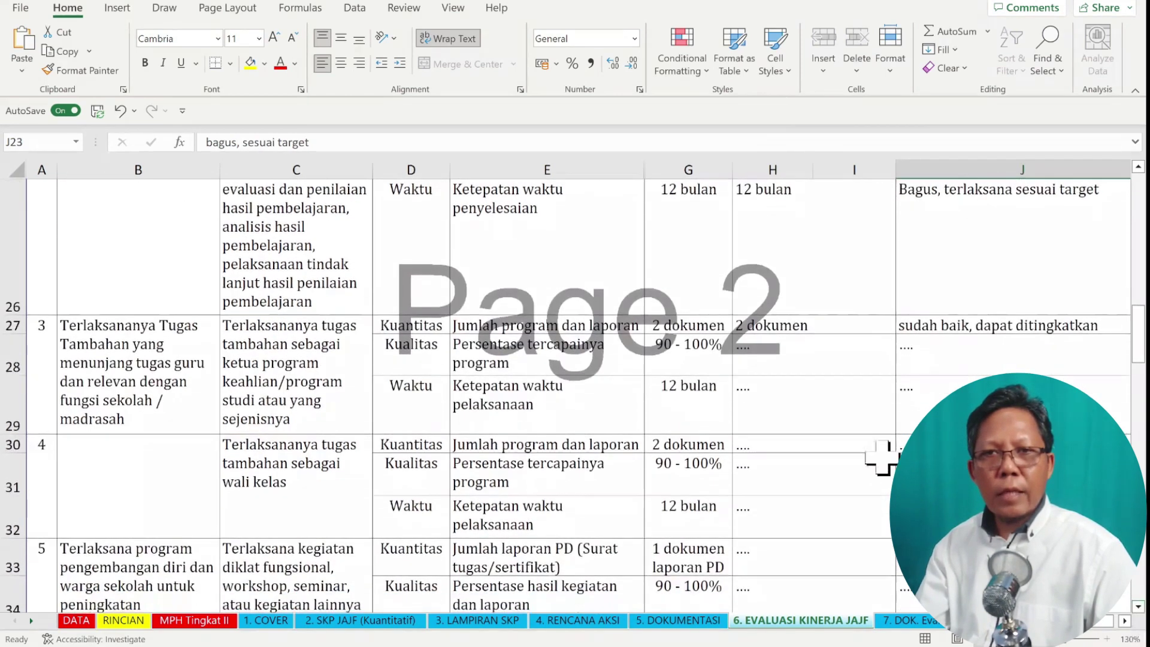
{"action": "left_click", "coordinate": [863, 412]}
{"action": "left_click", "coordinate": [853, 507]}
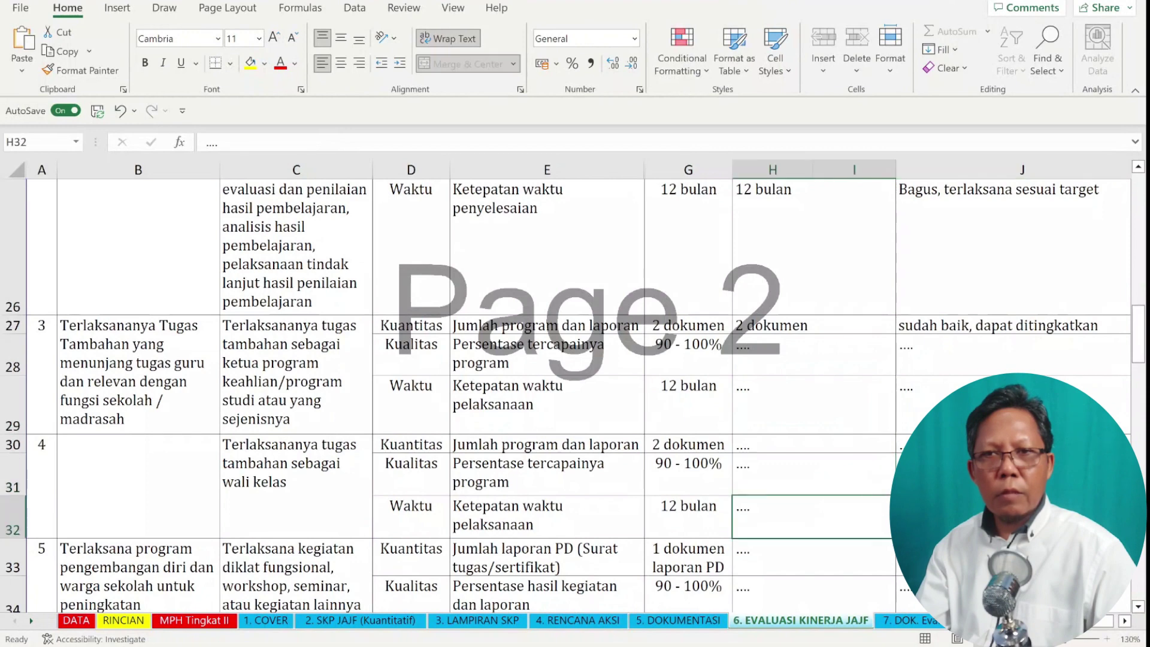
{"action": "scroll", "coordinate": [1138, 608], "scroll_direction": "down", "scroll_amount": 6}
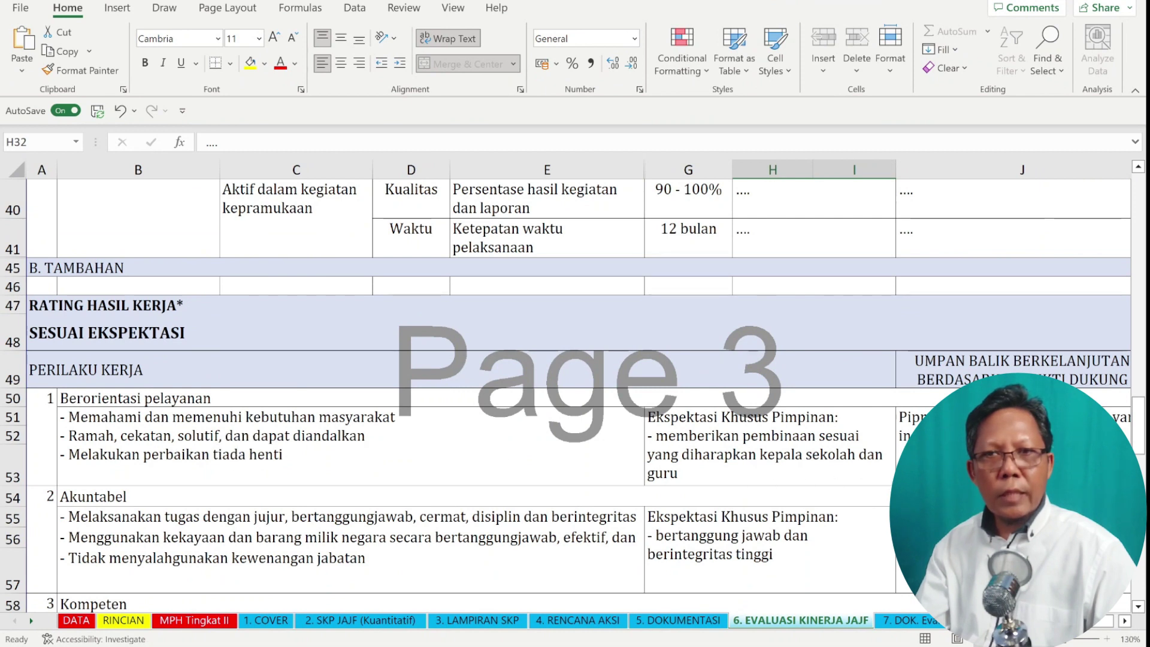
Examine the leader's special expectation in G51, the RATING HASIL KERJA in A48, and the feedback for Berorientasi pelayanan in J51.
{"action": "left_click", "coordinate": [958, 446]}
{"action": "left_click", "coordinate": [958, 539]}
{"action": "left_click", "coordinate": [767, 446]}
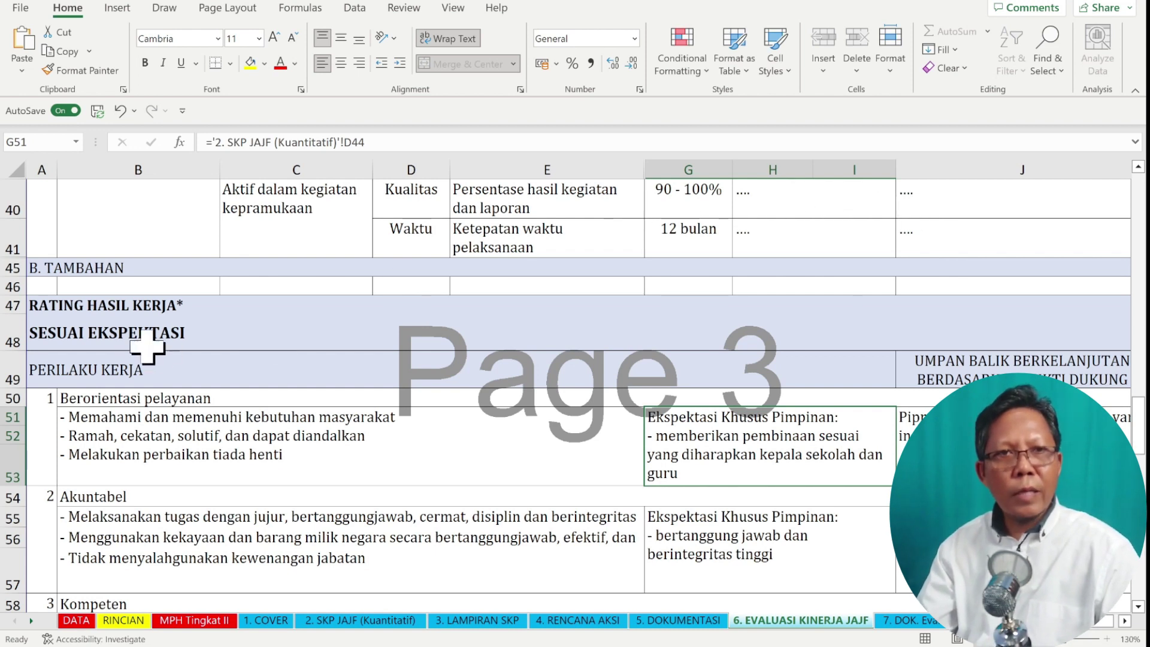
{"action": "left_click", "coordinate": [120, 335]}
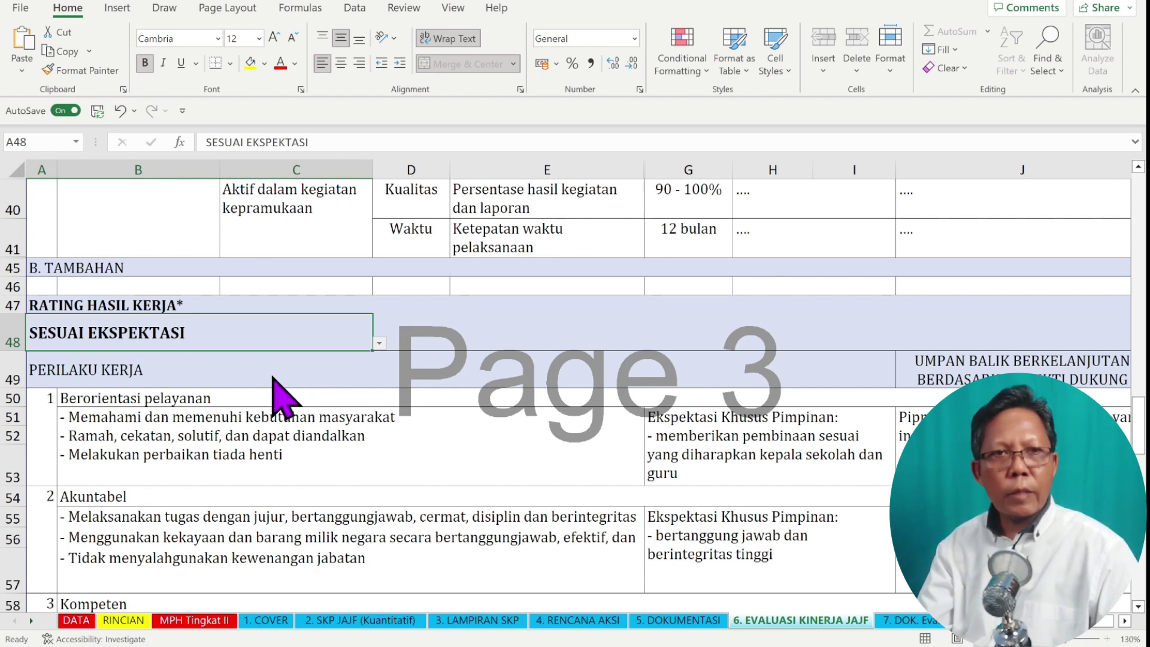
{"action": "left_click", "coordinate": [907, 443]}
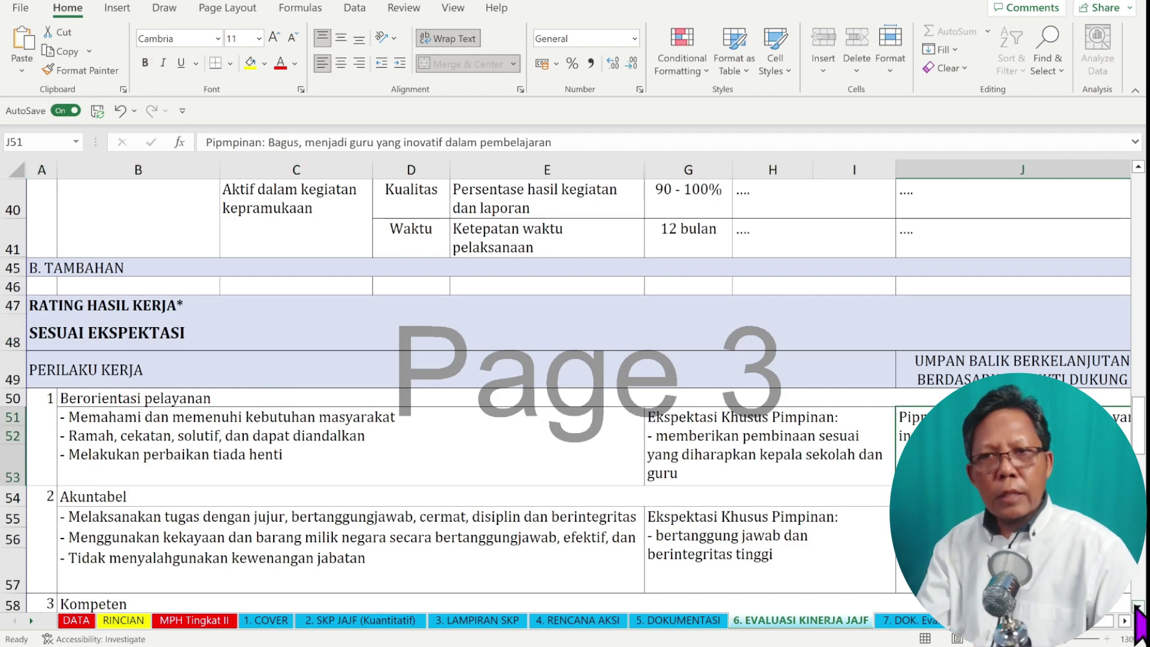
Read through the remaining PERILAKU KERJA aspects and their feedback, down to RATING PERILAKU KERJA and PREDIKAT KINERJA PEGAWAI.
{"action": "left_click", "coordinate": [1137, 606]}
{"action": "left_click", "coordinate": [1138, 606]}
{"action": "left_click", "coordinate": [1138, 606]}
{"action": "left_click", "coordinate": [1137, 606]}
{"action": "left_click", "coordinate": [1137, 606]}
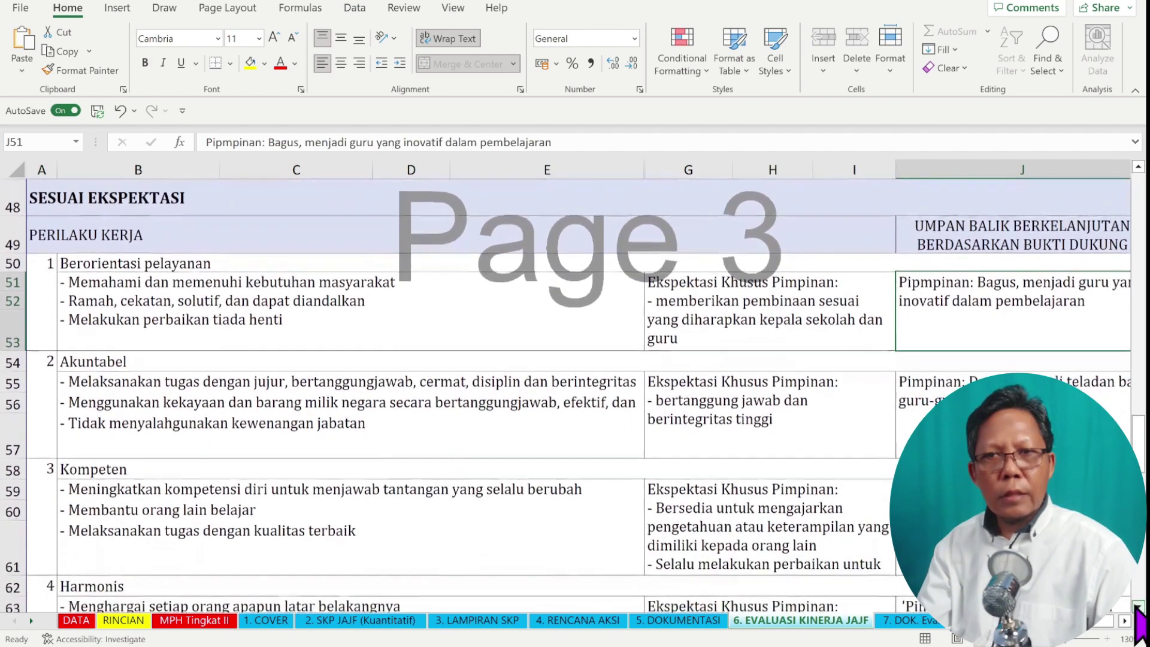
{"action": "left_click", "coordinate": [1138, 606]}
{"action": "left_click", "coordinate": [1138, 606]}
{"action": "left_click", "coordinate": [1138, 606]}
{"action": "left_click", "coordinate": [1138, 606]}
{"action": "left_click", "coordinate": [1138, 606]}
{"action": "left_click", "coordinate": [1138, 606]}
{"action": "left_click", "coordinate": [1138, 606]}
{"action": "left_click", "coordinate": [1138, 606]}
{"action": "left_click", "coordinate": [1138, 606]}
{"action": "left_click", "coordinate": [1137, 606]}
{"action": "left_click", "coordinate": [1138, 606]}
{"action": "left_click", "coordinate": [1138, 606]}
{"action": "left_click", "coordinate": [1138, 606]}
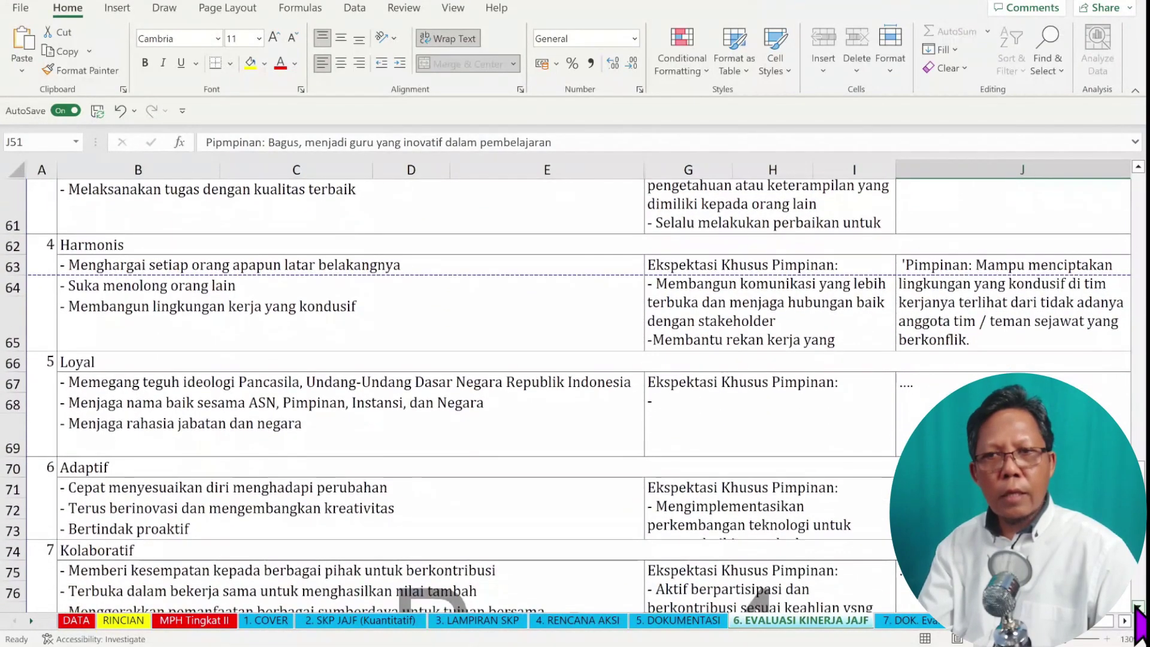
{"action": "left_click", "coordinate": [1138, 606]}
{"action": "left_click", "coordinate": [1137, 606]}
{"action": "left_click", "coordinate": [1138, 606]}
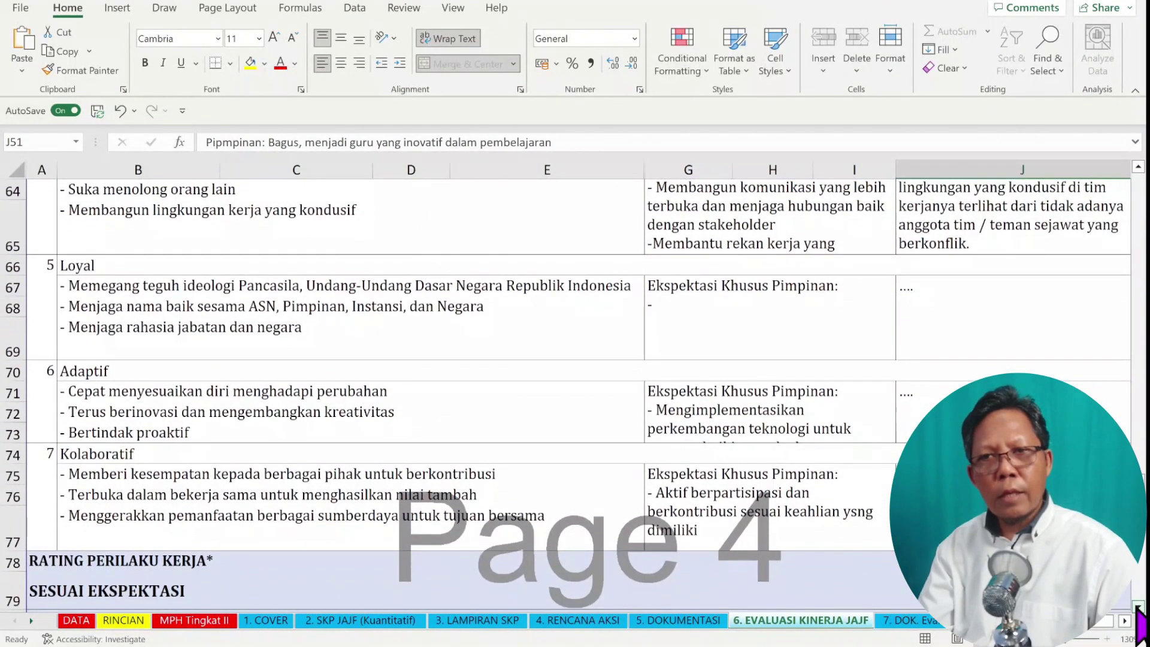
{"action": "left_click", "coordinate": [1138, 606]}
{"action": "left_click", "coordinate": [1138, 606]}
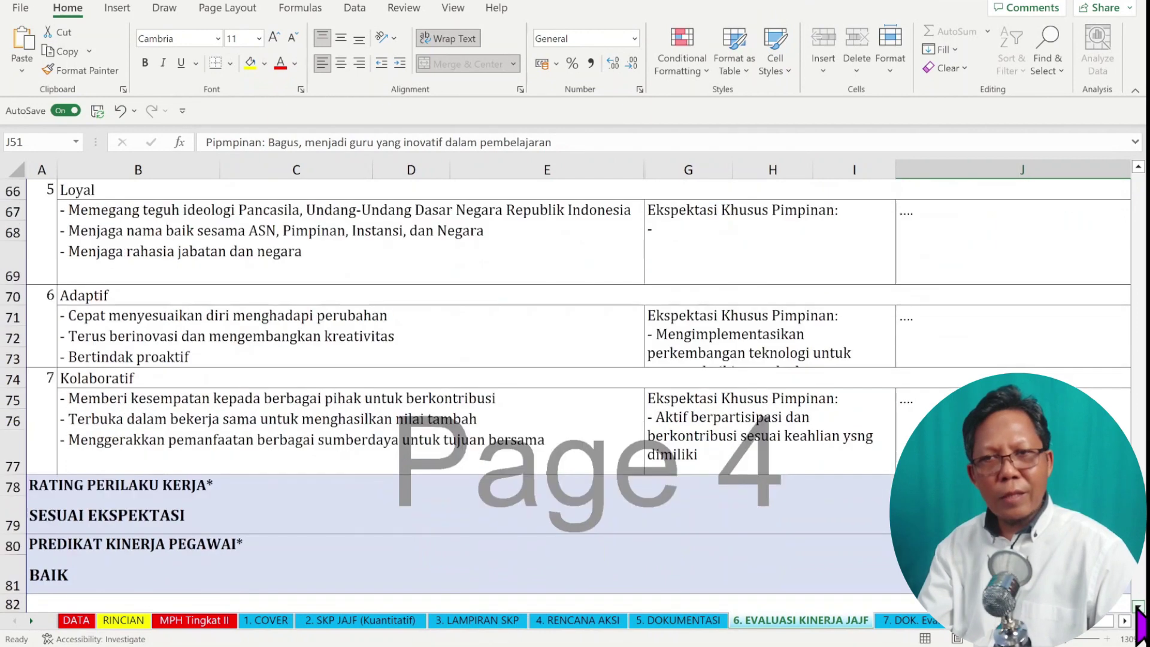
{"action": "left_click", "coordinate": [1138, 607]}
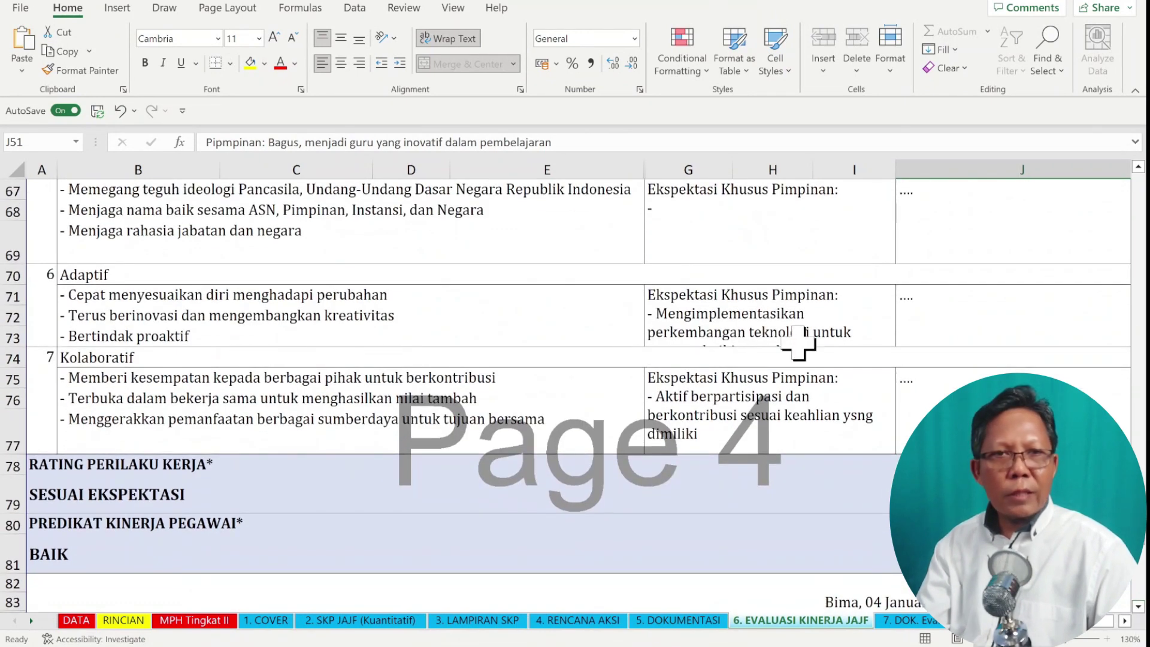
{"action": "left_click", "coordinate": [149, 492]}
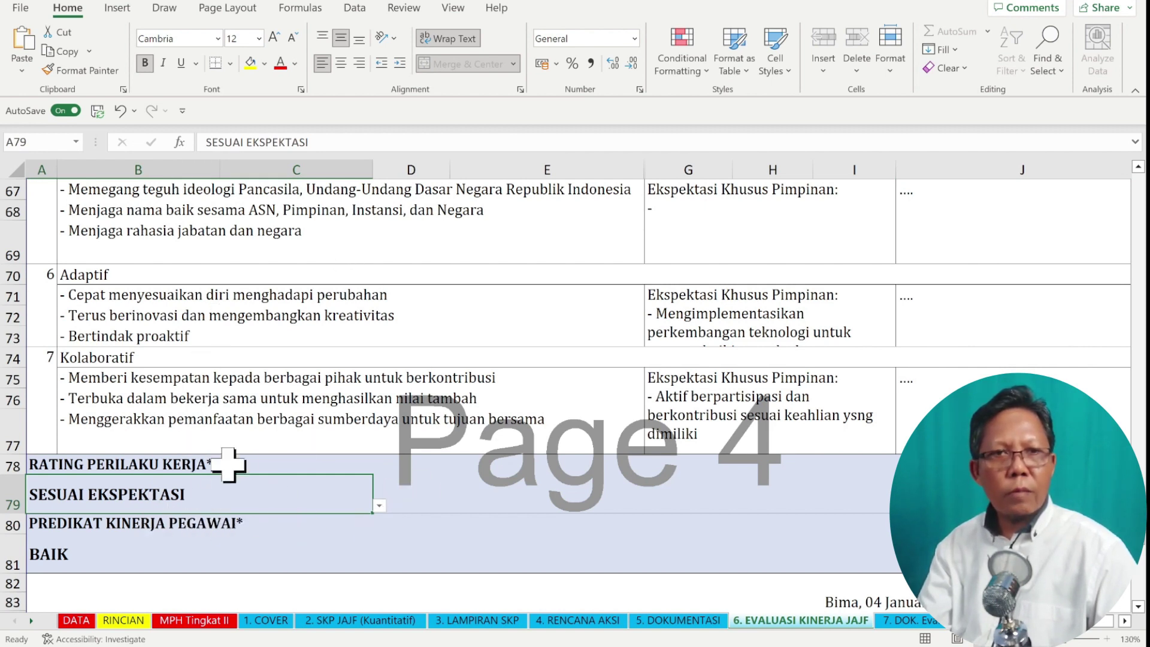
{"action": "left_click", "coordinate": [114, 565]}
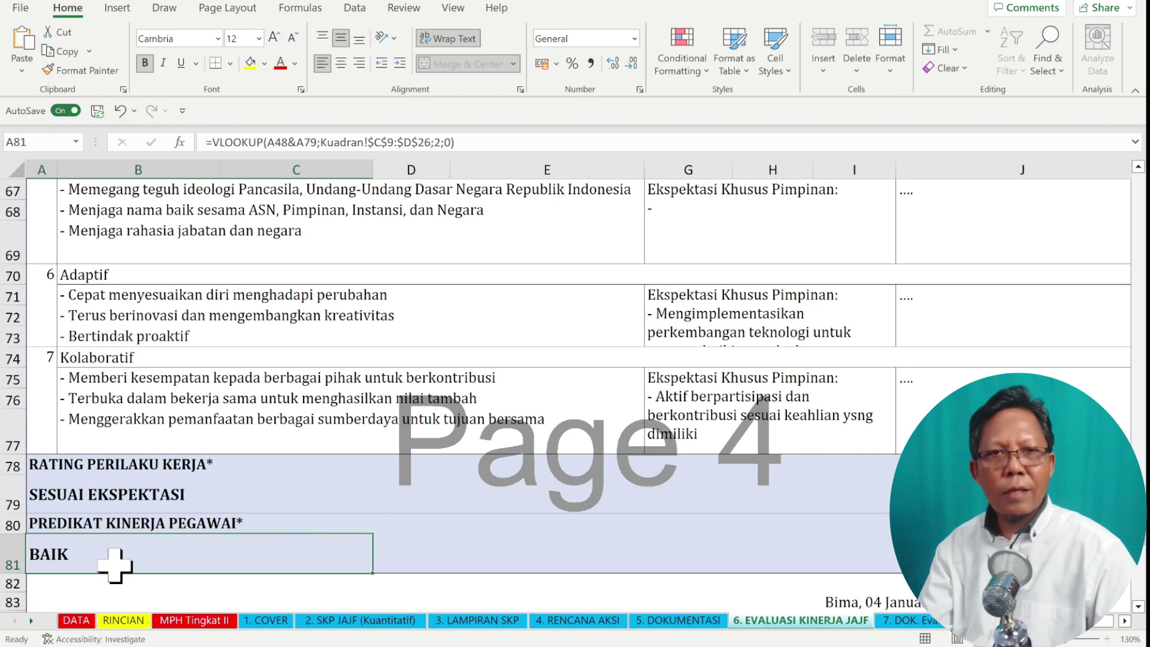
Try DI BAWAH EKSPEKTASI and DI ATAS EKSPEKTASI as the RATING PERILAKU KERJA in A79, and restore SESUAI EKSPEKTASI.
{"action": "left_click", "coordinate": [168, 499]}
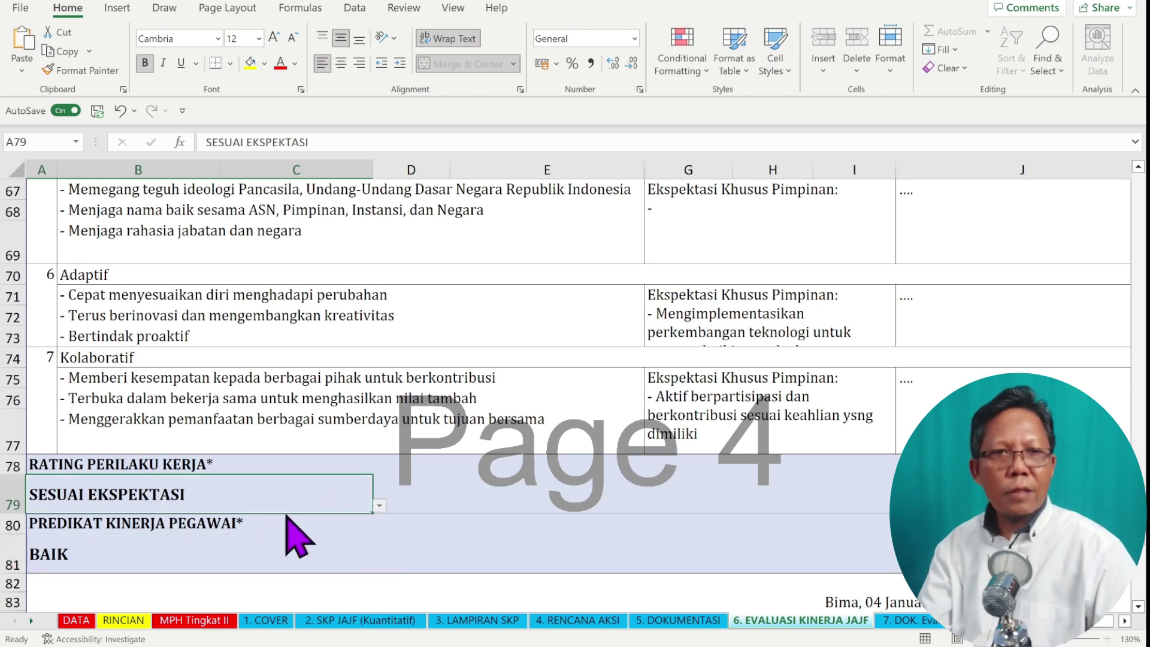
{"action": "left_click", "coordinate": [241, 546]}
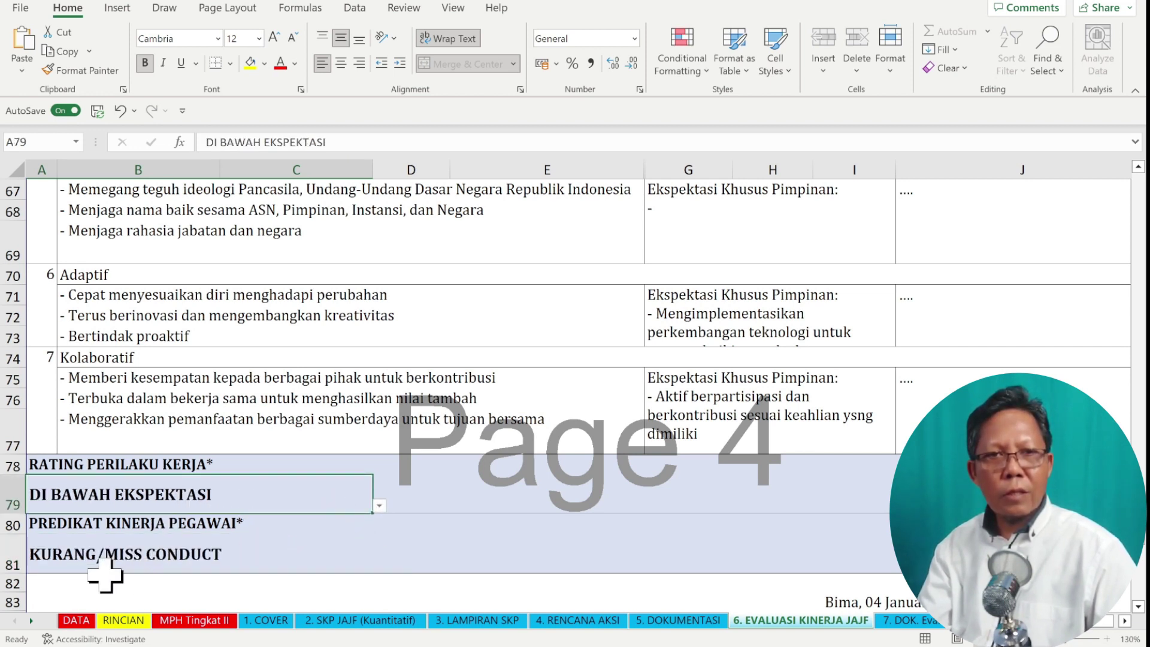
{"action": "left_click", "coordinate": [255, 518]}
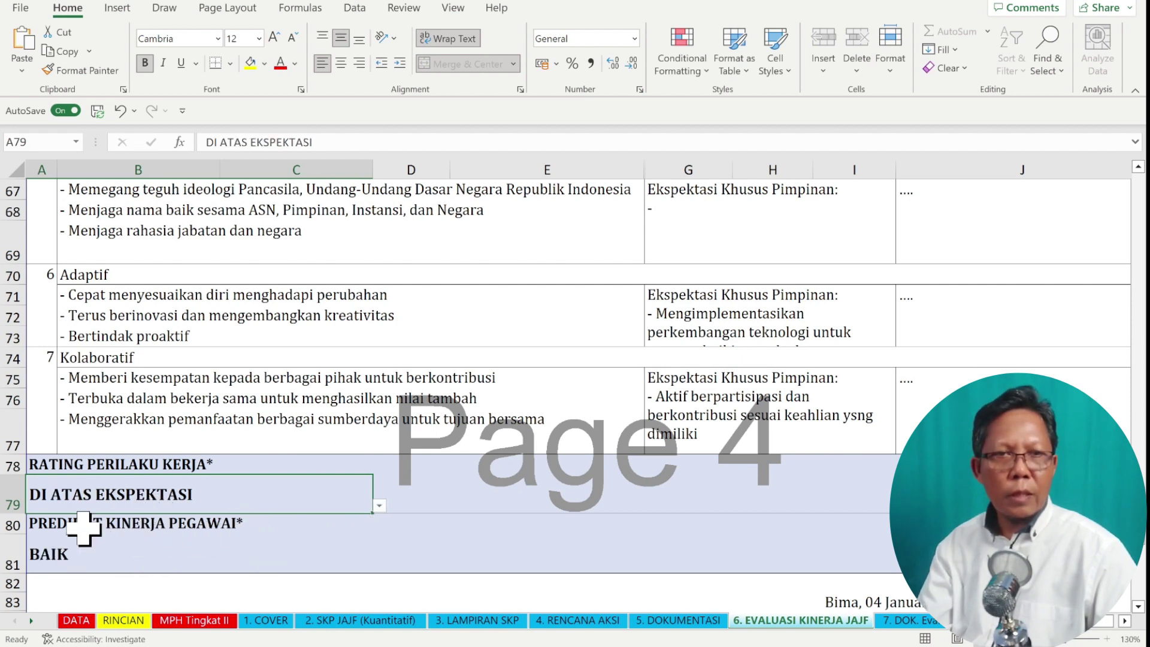
{"action": "key", "text": "ctrl+z"}
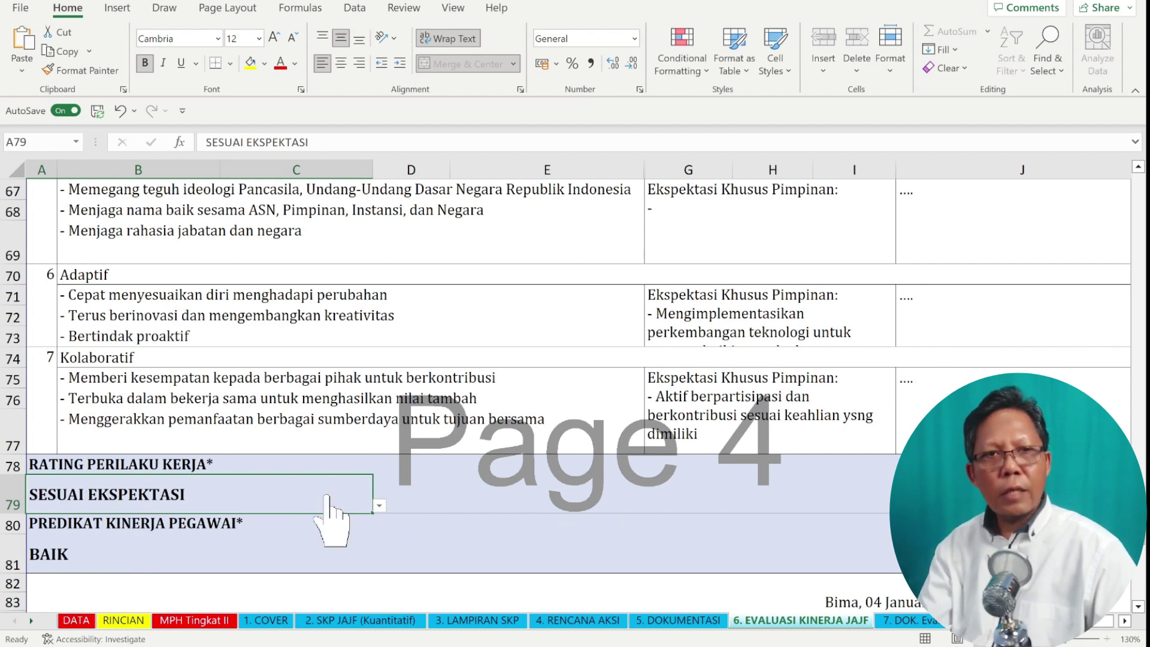
Inspect the PREDIKAT KINERJA PEGAWAI formula in A81 and the signature block of the Pejabat Penilai below it.
{"action": "left_click", "coordinate": [64, 559]}
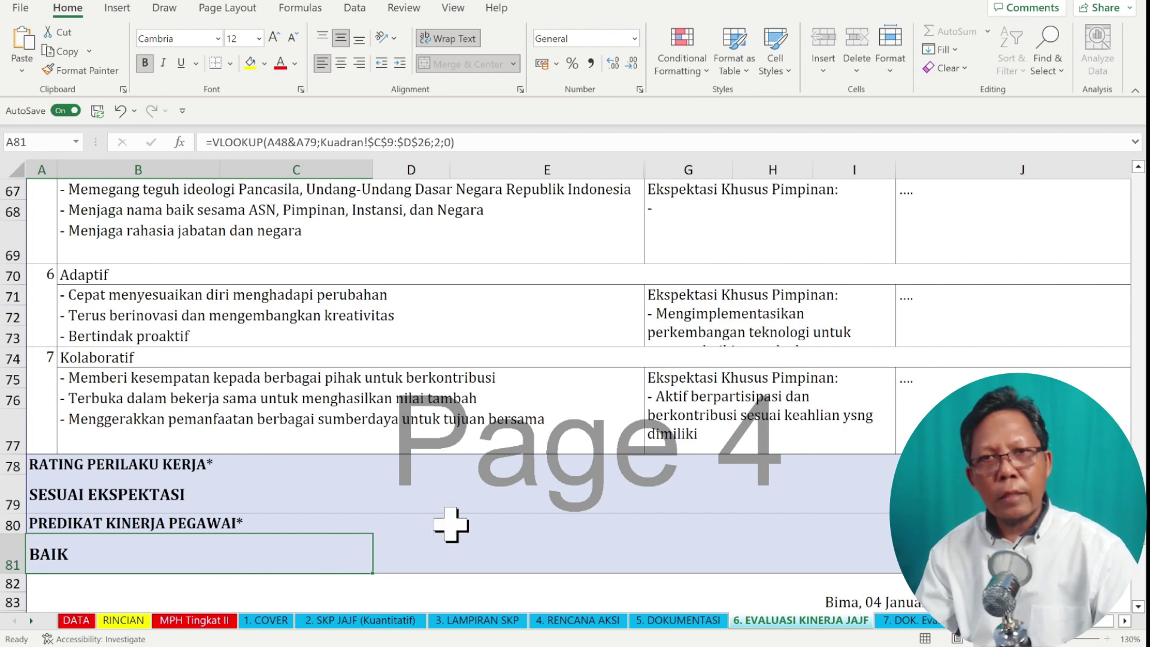
{"action": "left_click", "coordinate": [316, 525]}
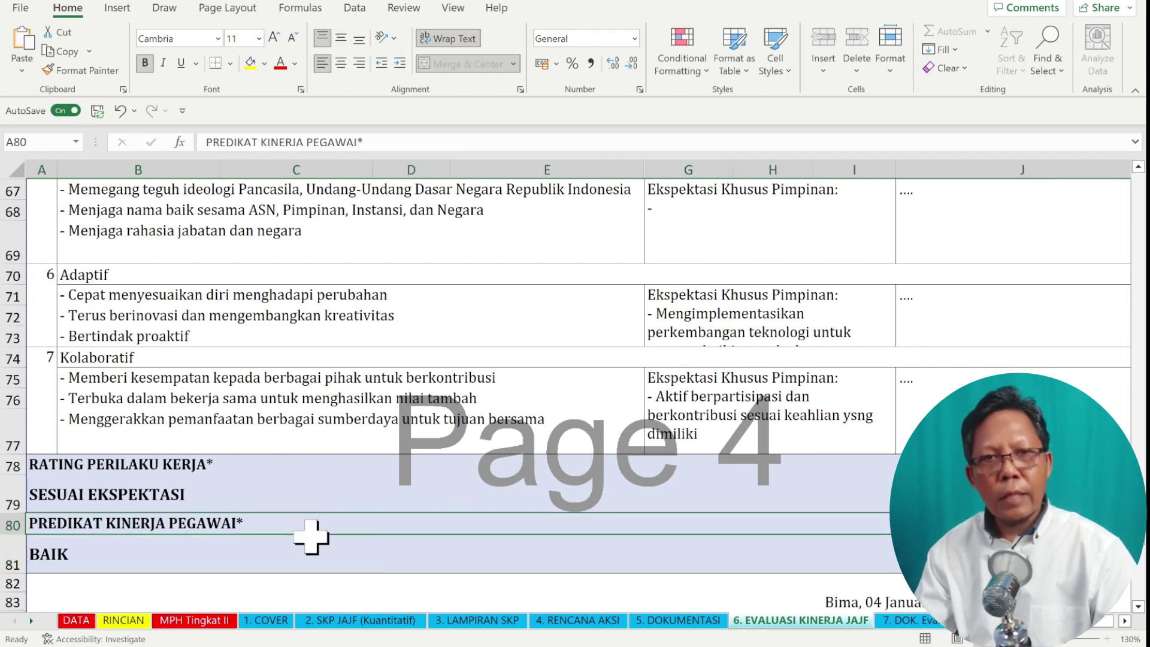
{"action": "left_click", "coordinate": [306, 560]}
{"action": "scroll", "coordinate": [306, 559], "scroll_direction": "down", "scroll_amount": 2}
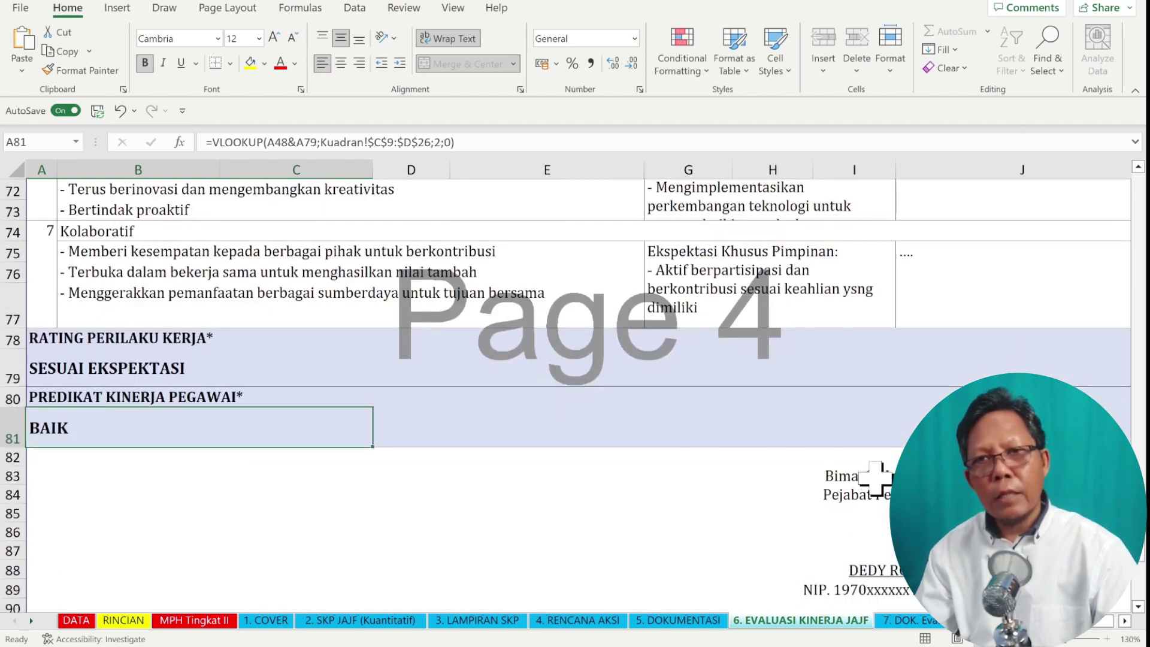
{"action": "left_click", "coordinate": [876, 530]}
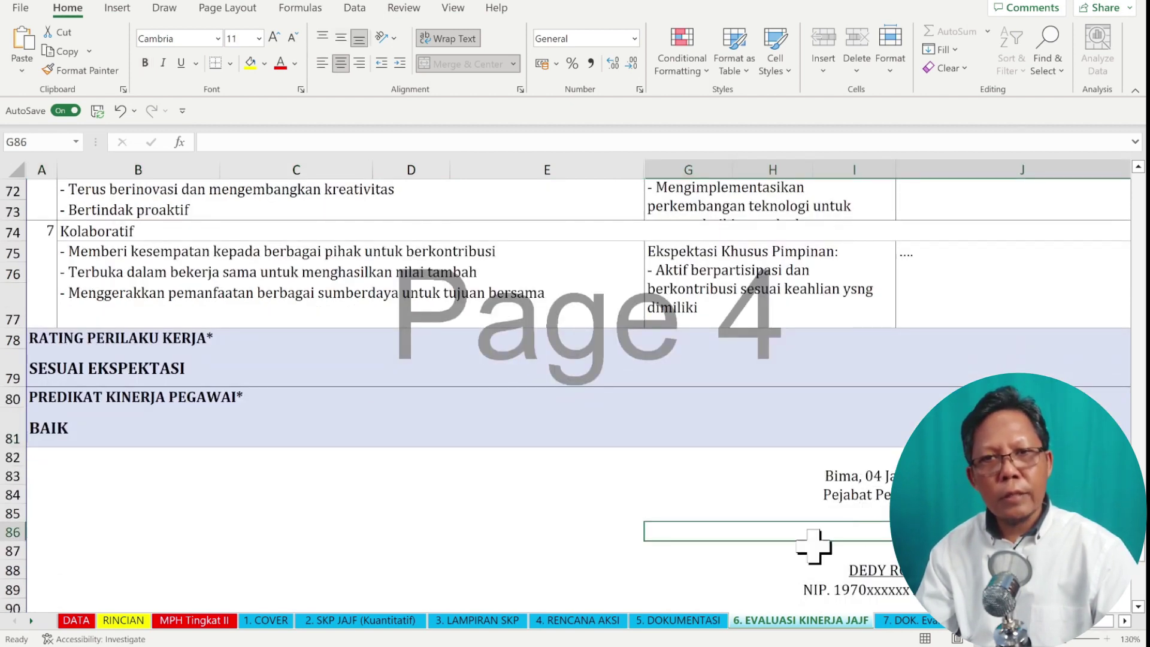
Open the 7. DOK. Eva. Kinerja JAJF sheet and check the PERIODE in A12 and the PERIODE PENILAIAN in C14.
{"action": "left_click", "coordinate": [920, 622]}
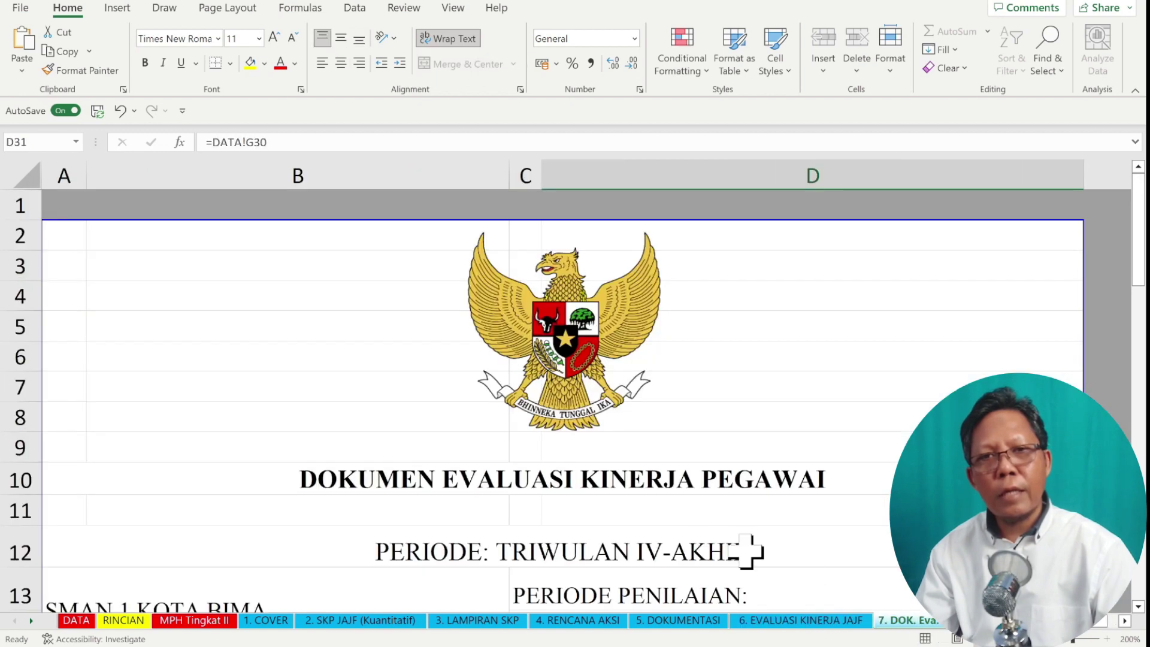
{"action": "scroll", "coordinate": [619, 432], "scroll_direction": "down", "scroll_amount": 2}
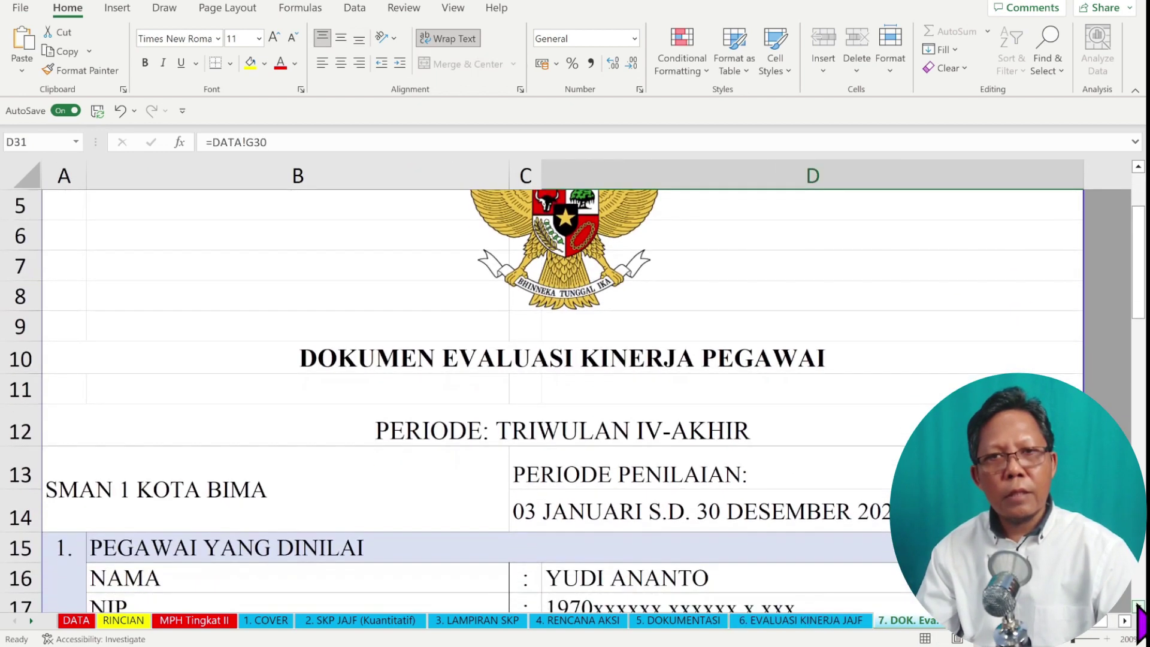
{"action": "left_click", "coordinate": [619, 433]}
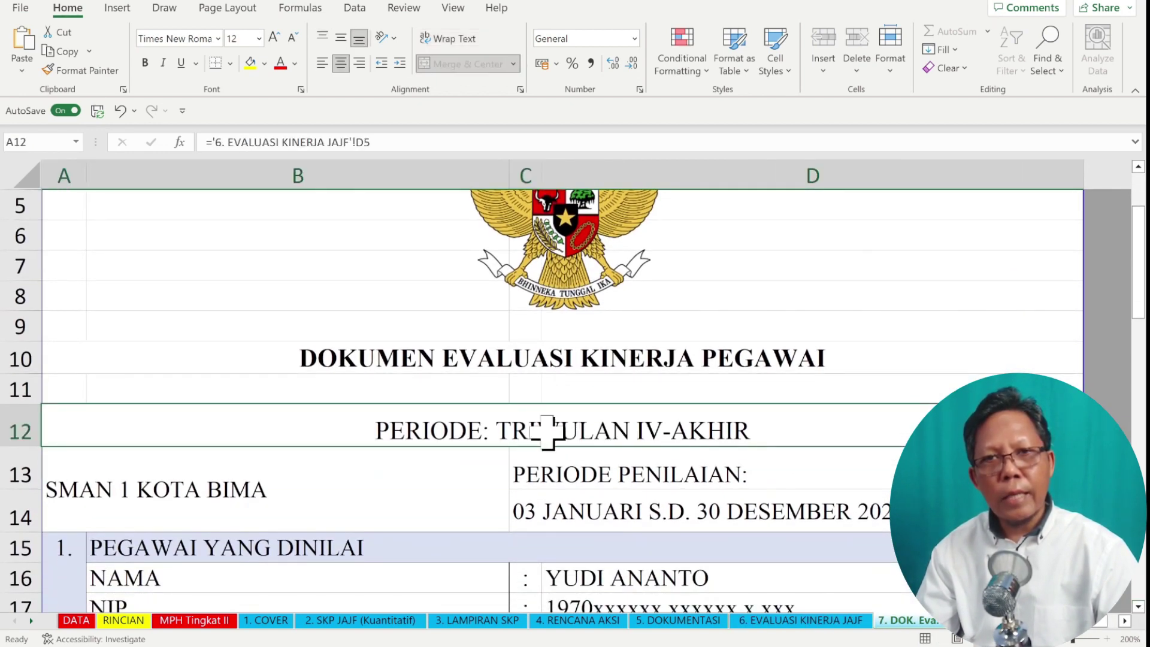
{"action": "left_click", "coordinate": [659, 500]}
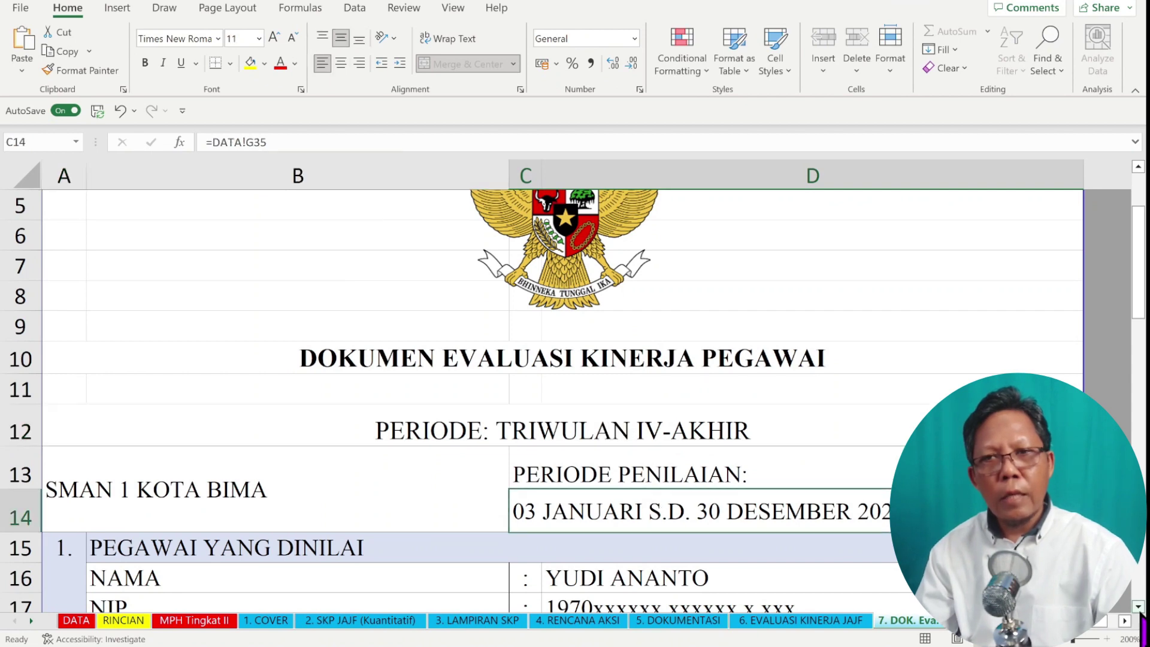
Check CAPAIAN KINERJA ORGANISASI in D34, PREDIKAT KINERJA PEGAWAI in D35, and the CATATAN/REKOMENDASI cell B37.
{"action": "scroll", "coordinate": [1142, 617], "scroll_direction": "down", "scroll_amount": 2}
{"action": "scroll", "coordinate": [1142, 617], "scroll_direction": "down", "scroll_amount": 6}
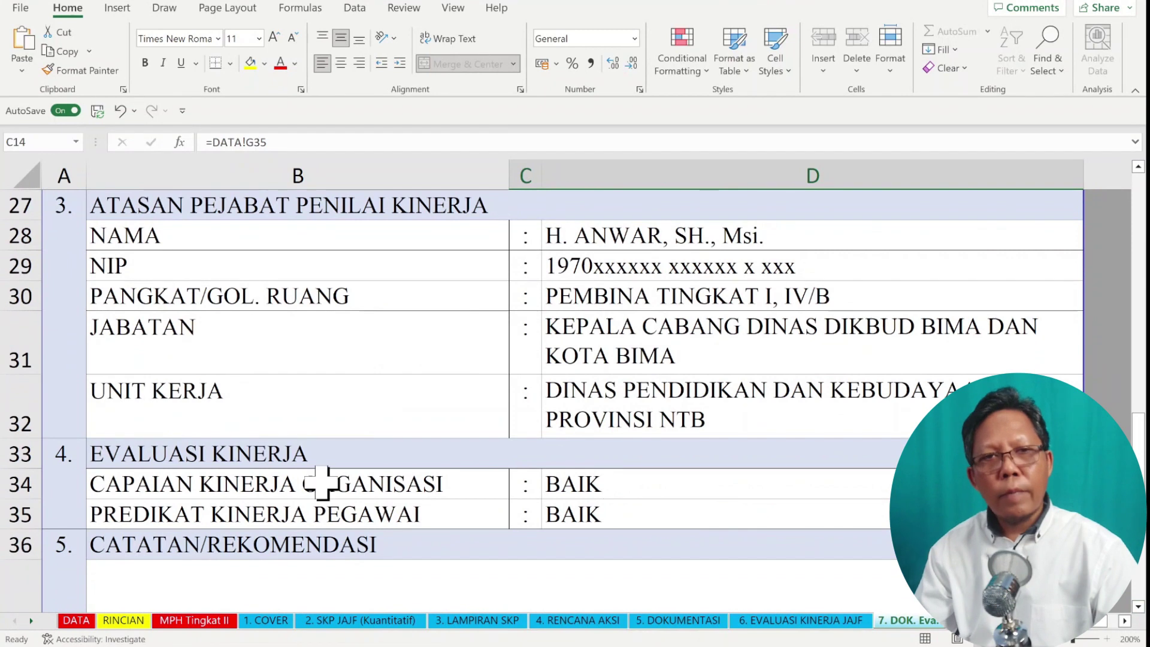
{"action": "left_click", "coordinate": [603, 486]}
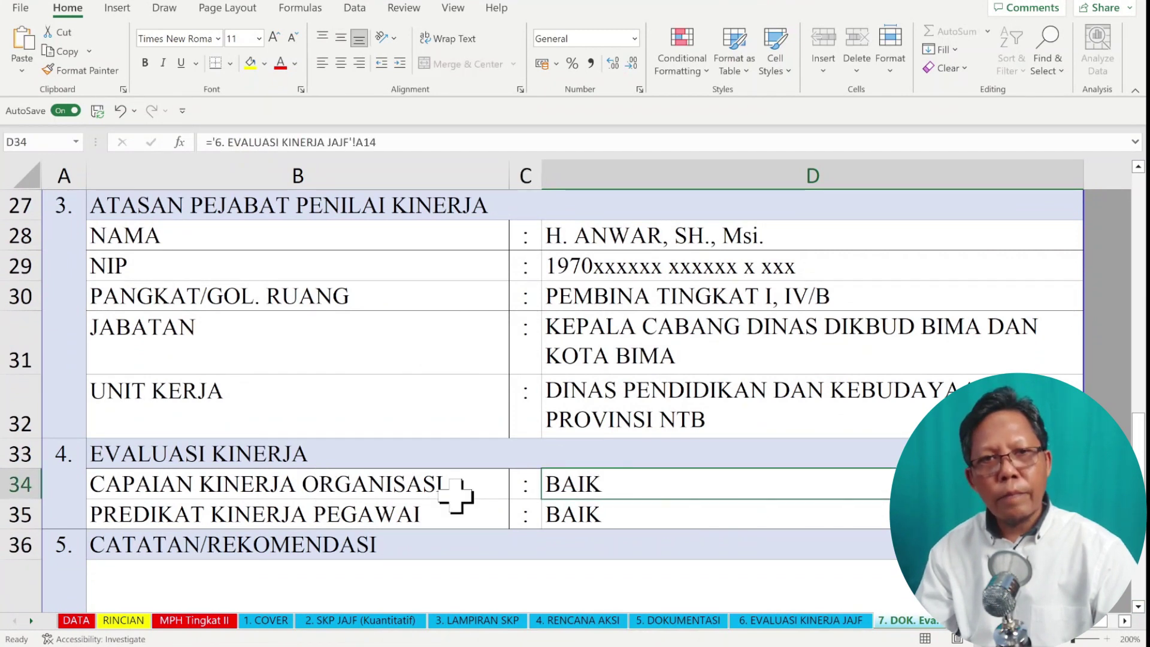
{"action": "left_click", "coordinate": [577, 518]}
{"action": "scroll", "coordinate": [774, 500], "scroll_direction": "down", "scroll_amount": 2}
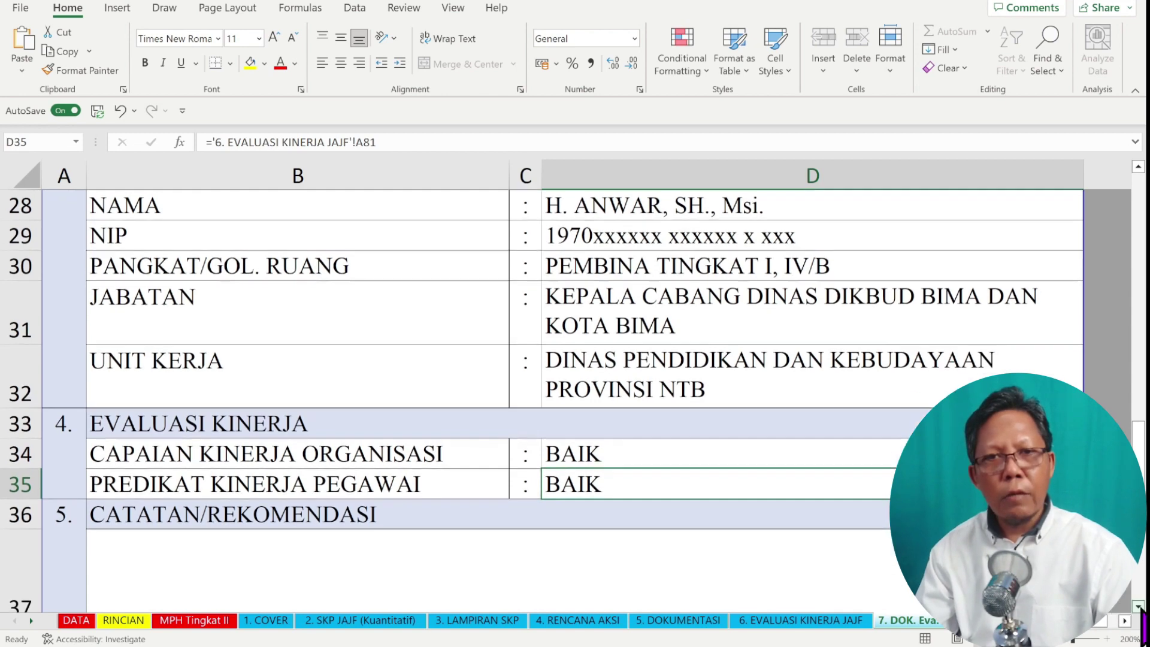
{"action": "left_click", "coordinate": [522, 462]}
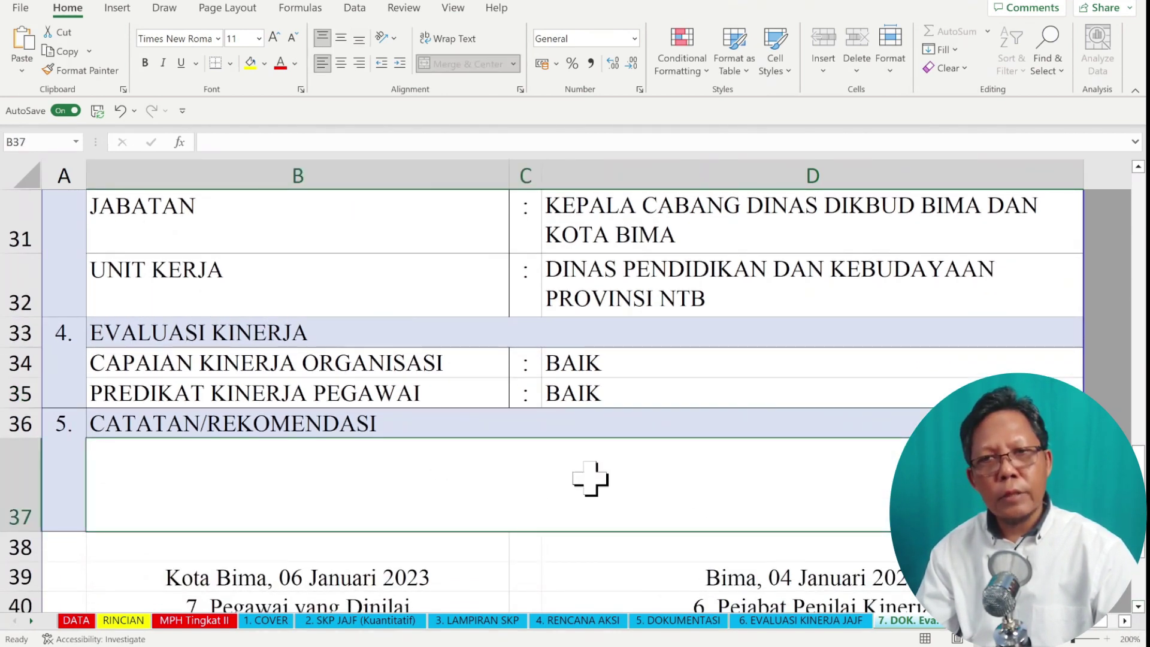
Review the signature blocks of Pejabat Penilai Kinerja and Pegawai yang Dinilai, and return to the start of the document.
{"action": "left_click", "coordinate": [1138, 606]}
{"action": "left_click", "coordinate": [874, 458]}
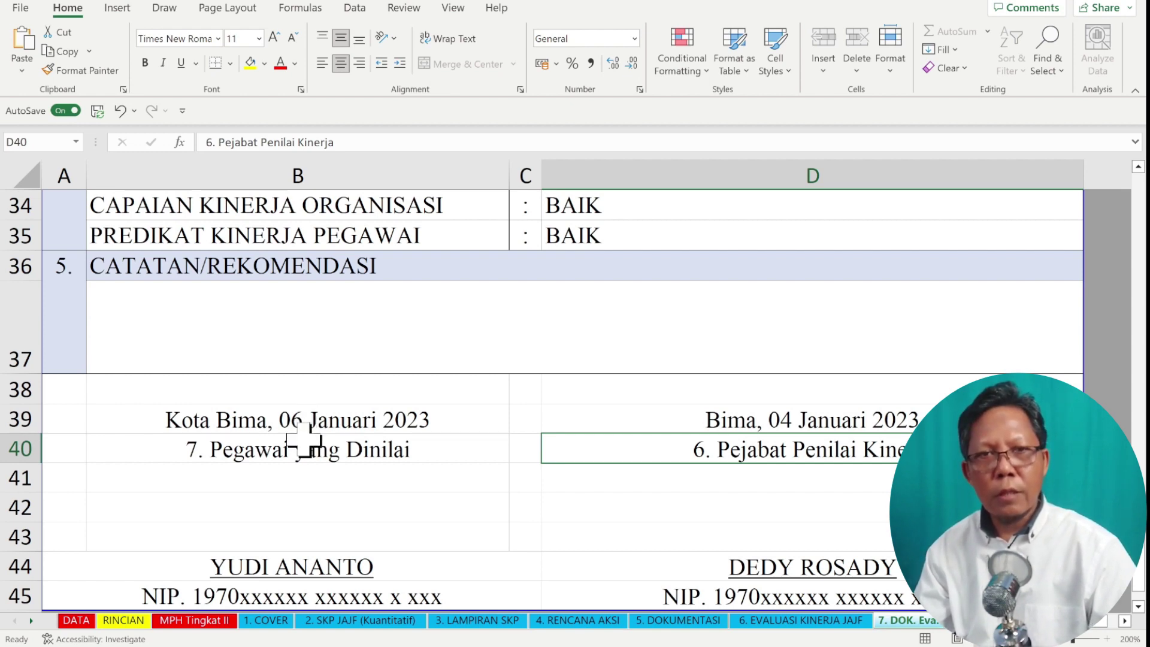
{"action": "scroll", "coordinate": [758, 411], "scroll_direction": "down", "scroll_amount": 1}
{"action": "scroll", "coordinate": [688, 399], "scroll_direction": "up", "scroll_amount": 12}
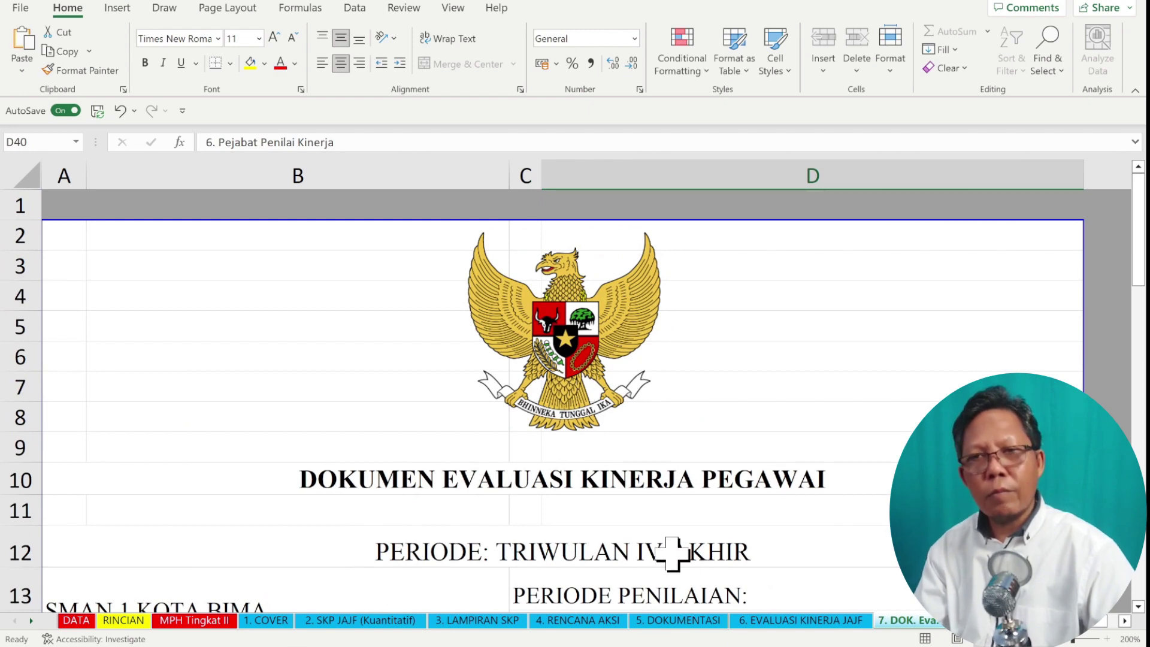
Open the CONTOH FEEDBACK sheet and view the sample evaluation from its heading to the performance distribution curve.
{"action": "key", "text": "ctrl+Page_Down"}
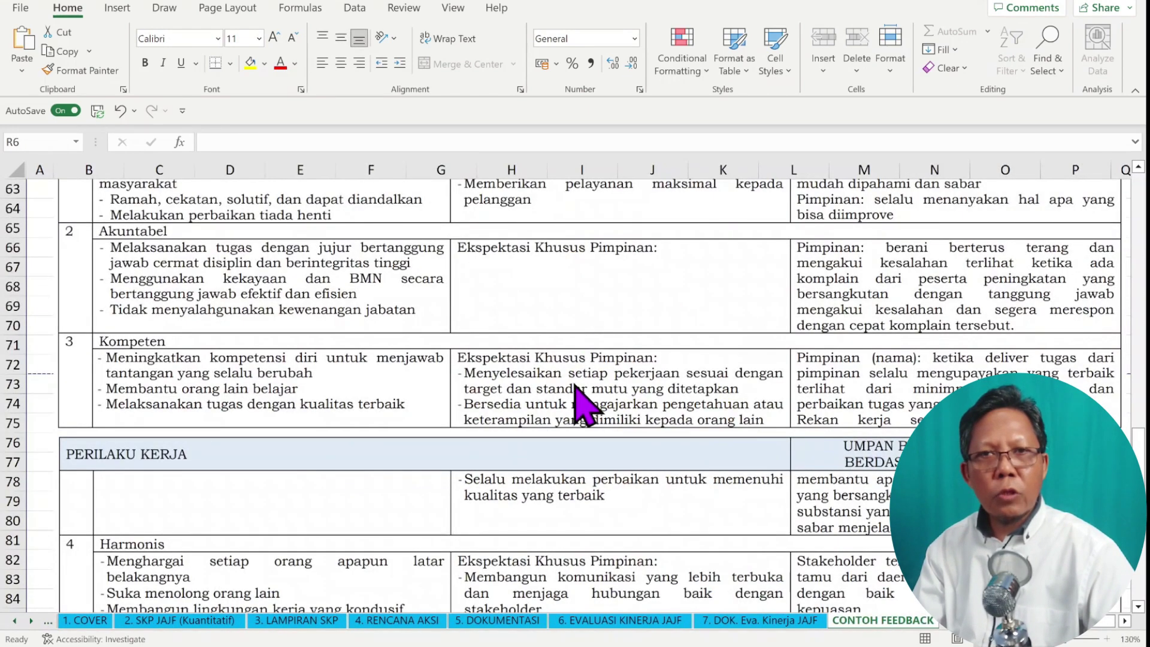
{"action": "scroll", "coordinate": [579, 407], "scroll_direction": "up", "scroll_amount": 20}
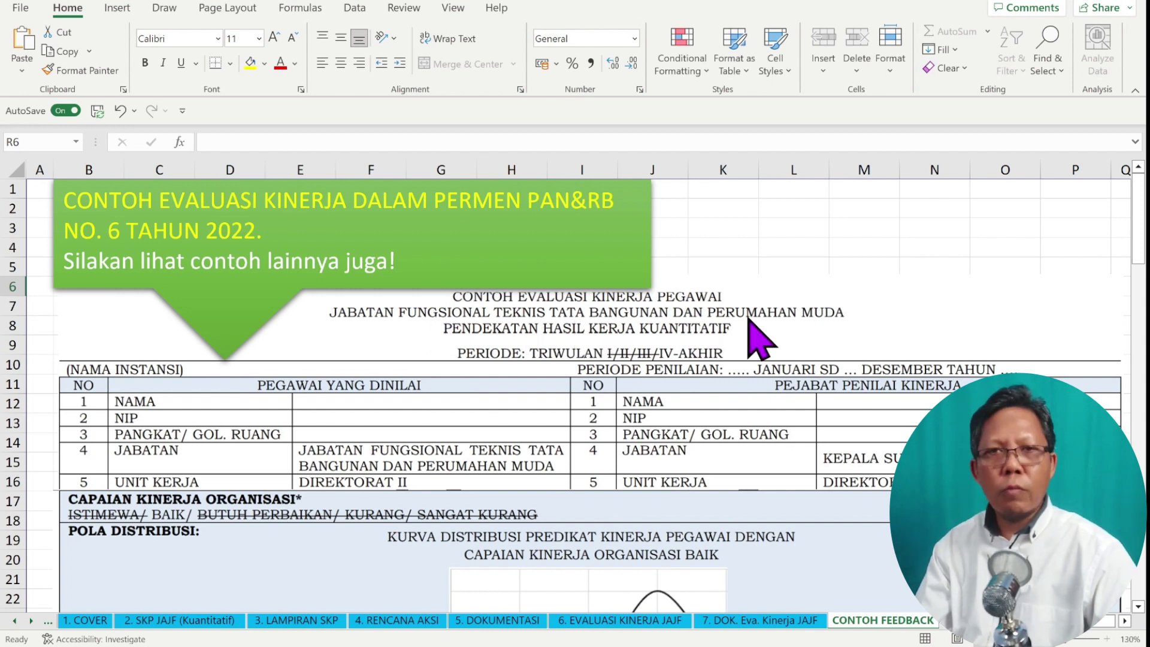
{"action": "left_click", "coordinate": [1138, 606]}
{"action": "scroll", "coordinate": [1138, 606], "scroll_direction": "down", "scroll_amount": 8}
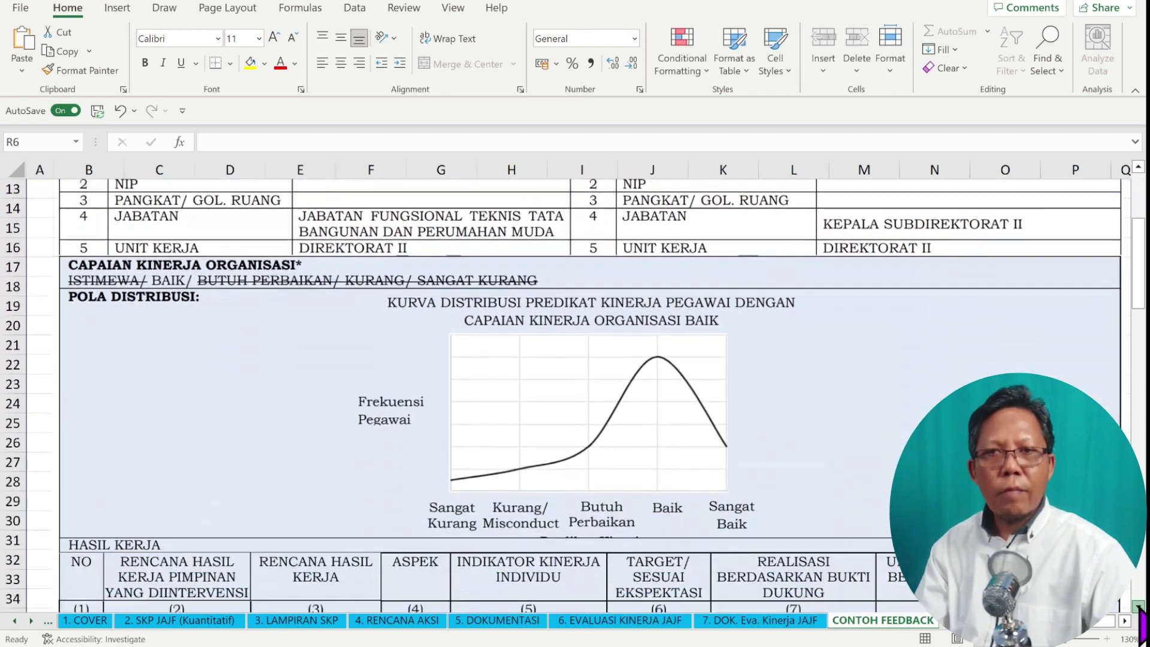
Examine the sample HASIL KERJA realisasi and feedback, and continue to the sample RATING HASIL KERJA and PERILAKU KERJA sections.
{"action": "scroll", "coordinate": [1138, 606], "scroll_direction": "down", "scroll_amount": 1}
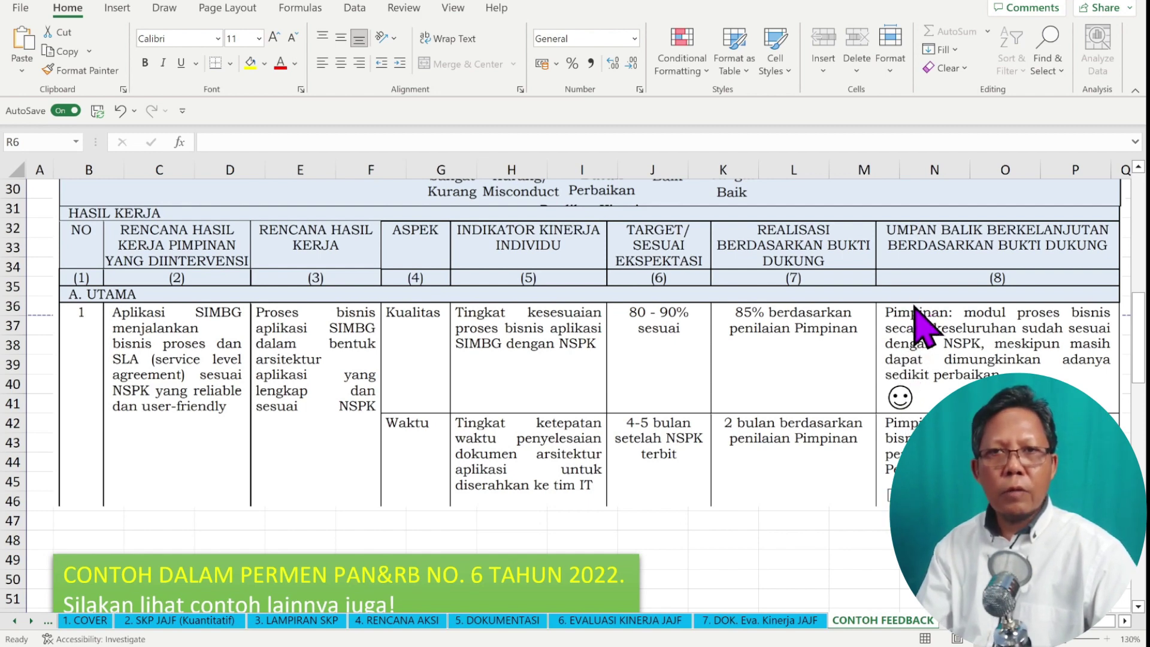
{"action": "left_click", "coordinate": [1138, 606]}
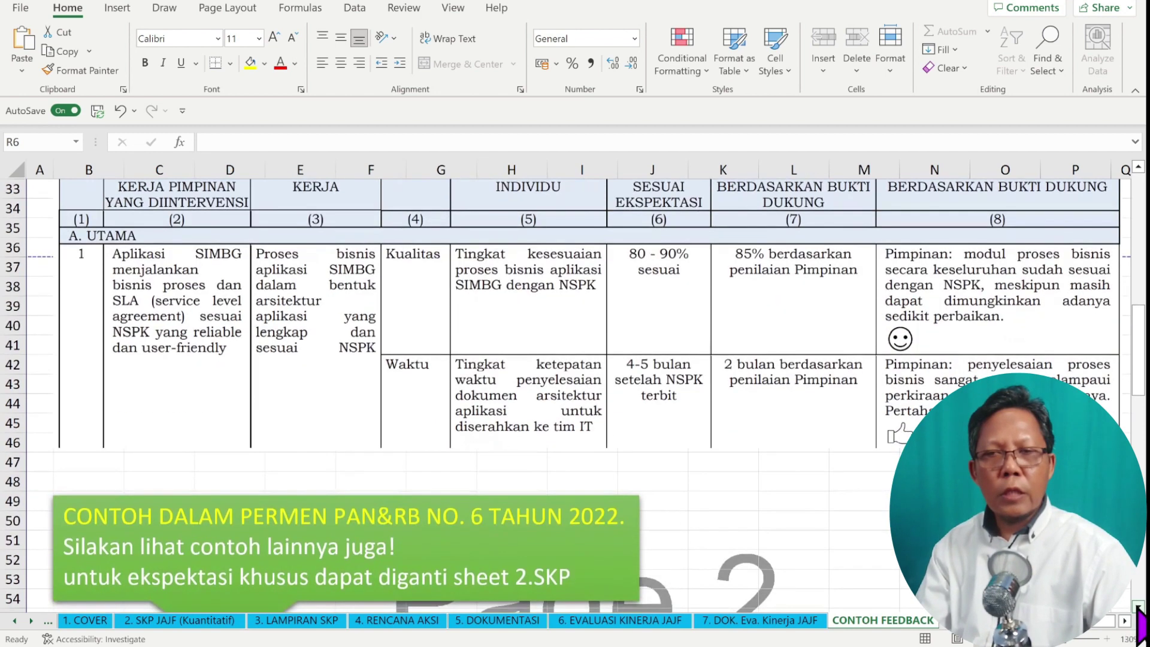
{"action": "left_click", "coordinate": [1138, 606]}
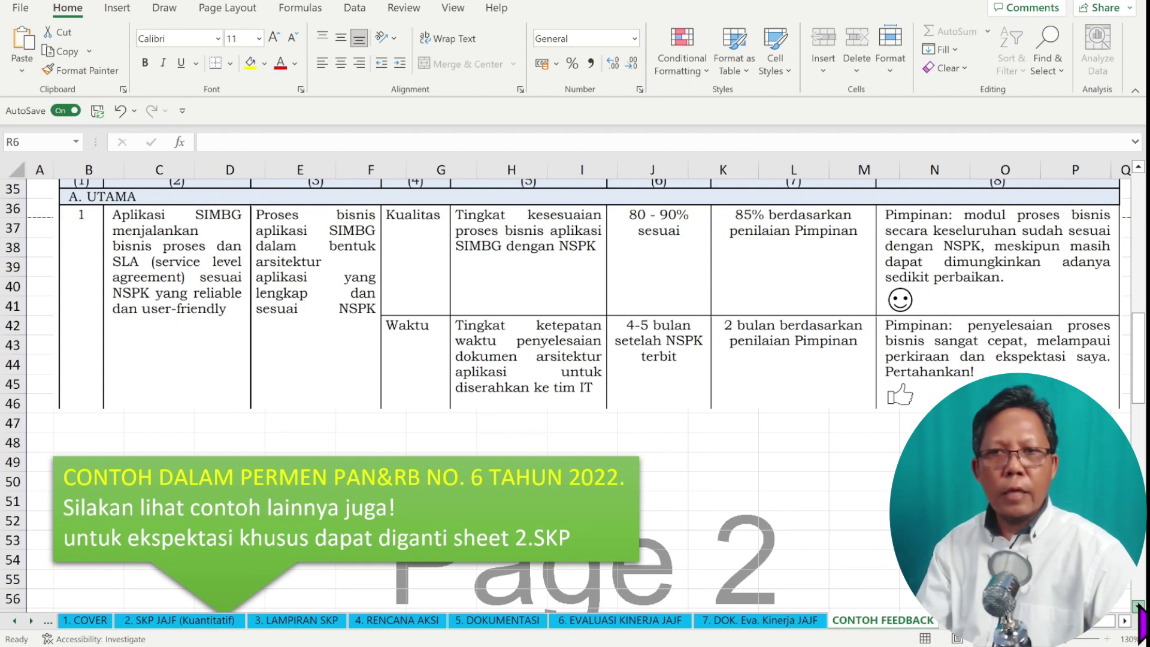
{"action": "scroll", "coordinate": [1138, 606], "scroll_direction": "down", "scroll_amount": 5}
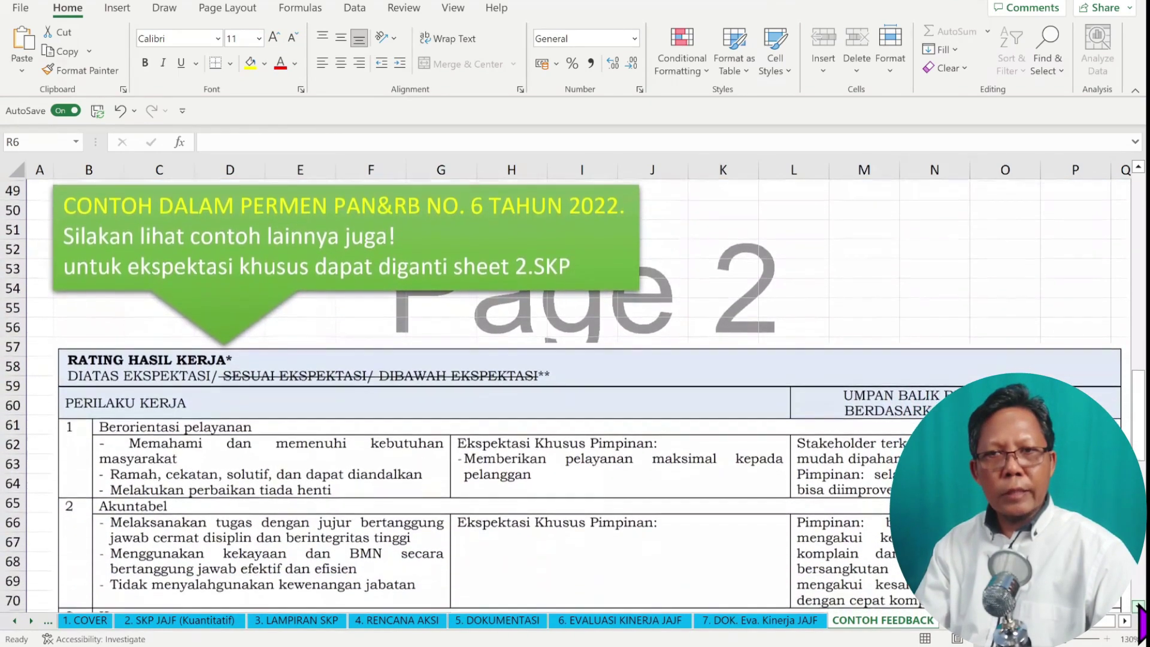
Examine the sample PERILAKU KERJA feedback through the Kolaboratif aspect, and view the HASIL KERJA rating matrix on the following sheet.
{"action": "scroll", "coordinate": [1137, 607], "scroll_direction": "down", "scroll_amount": 4}
{"action": "scroll", "coordinate": [1138, 606], "scroll_direction": "down", "scroll_amount": 3}
{"action": "scroll", "coordinate": [1138, 606], "scroll_direction": "down", "scroll_amount": 3}
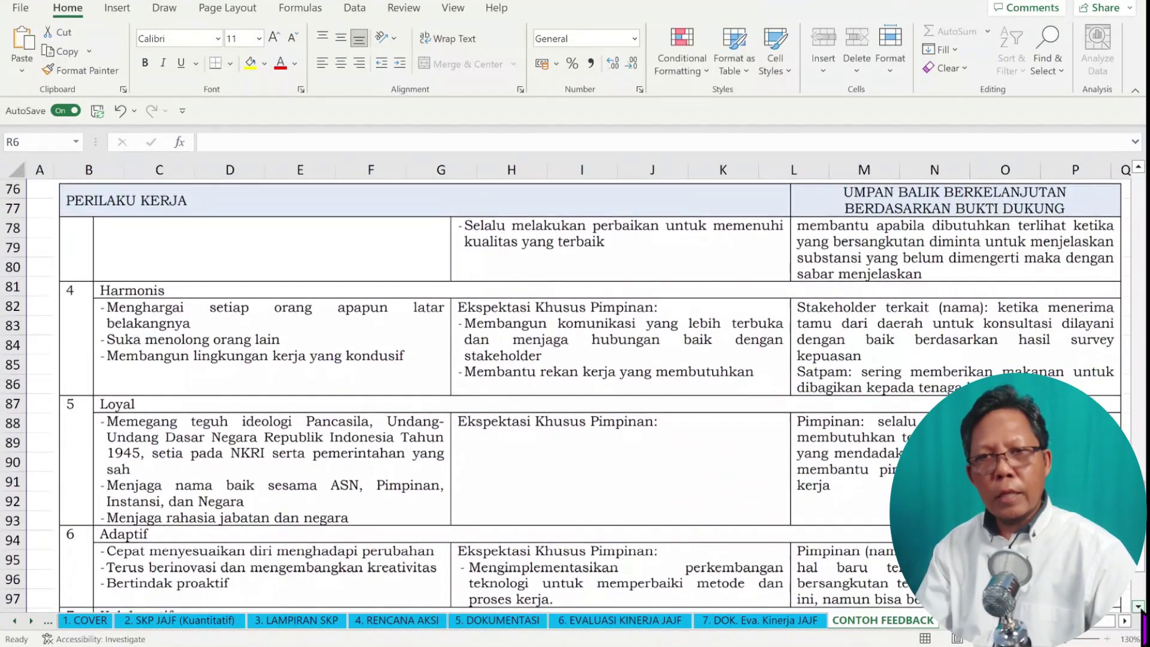
{"action": "scroll", "coordinate": [1140, 607], "scroll_direction": "down", "scroll_amount": 1}
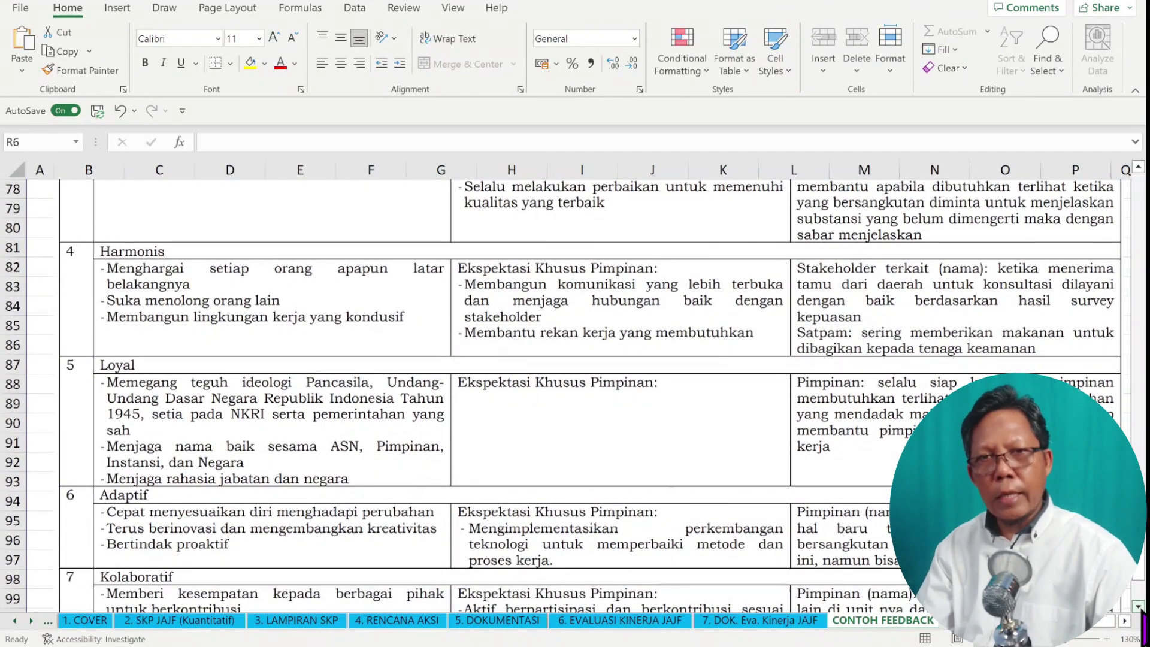
{"action": "scroll", "coordinate": [1140, 606], "scroll_direction": "down", "scroll_amount": 1}
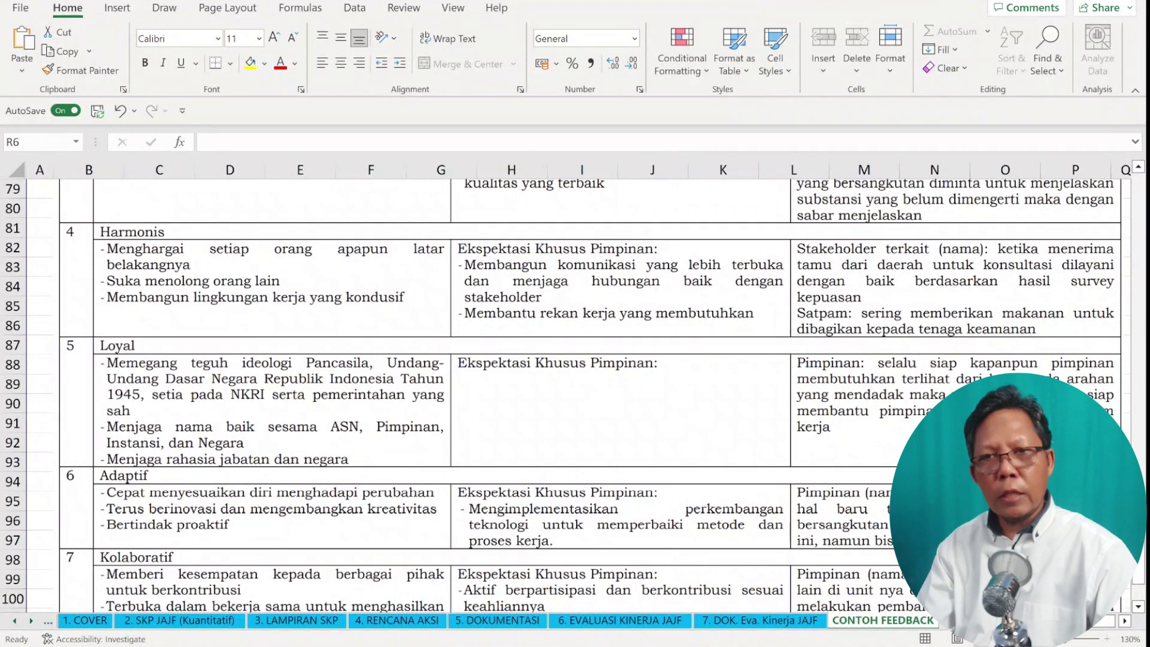
{"action": "key", "text": "ctrl+Page_Down"}
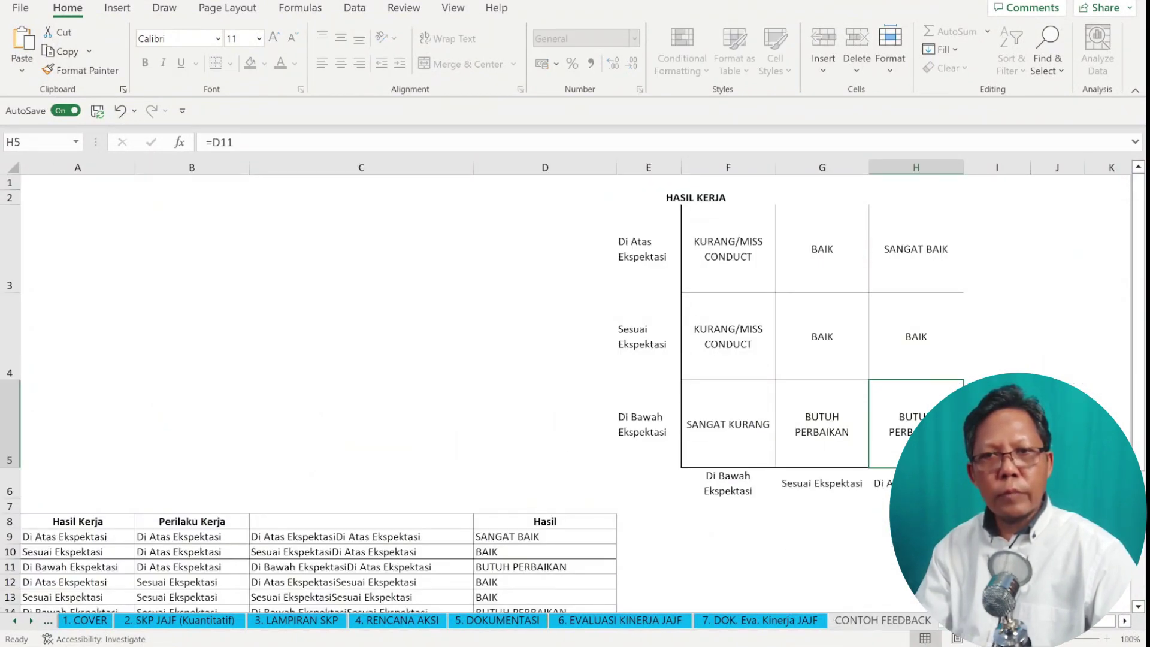
Open the 2. SKP JAJF (Kuantitatif) sheet and view it from the document heading to the first UTAMA row of HASIL KERJA.
{"action": "key", "text": "ctrl+Page_Down"}
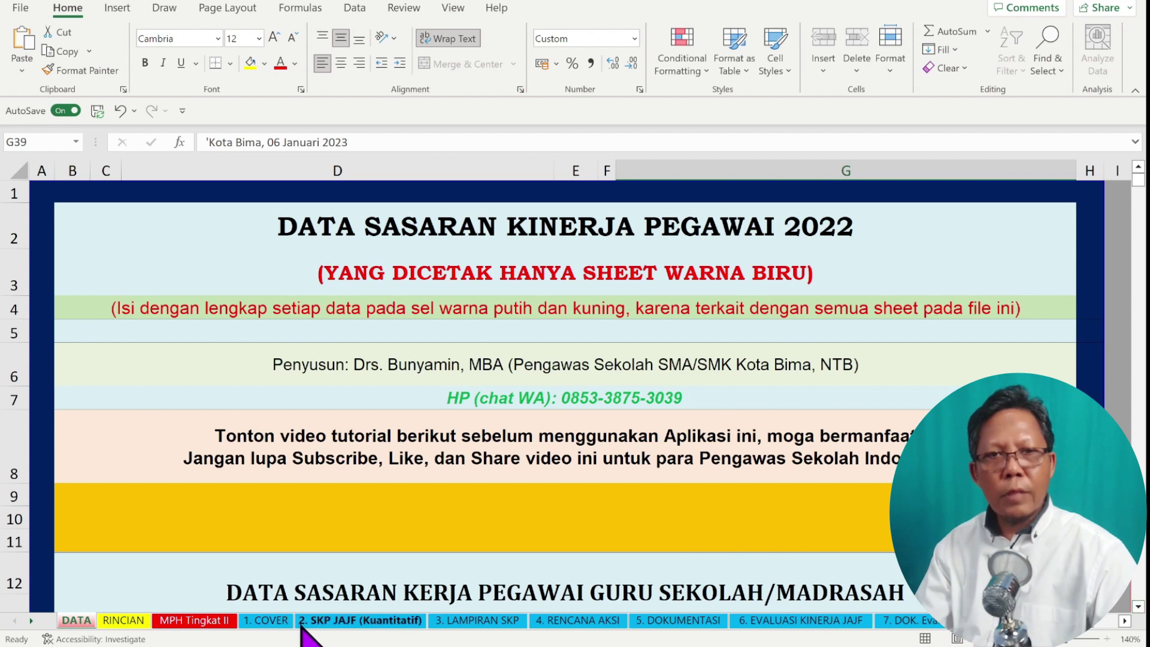
{"action": "left_click", "coordinate": [359, 620]}
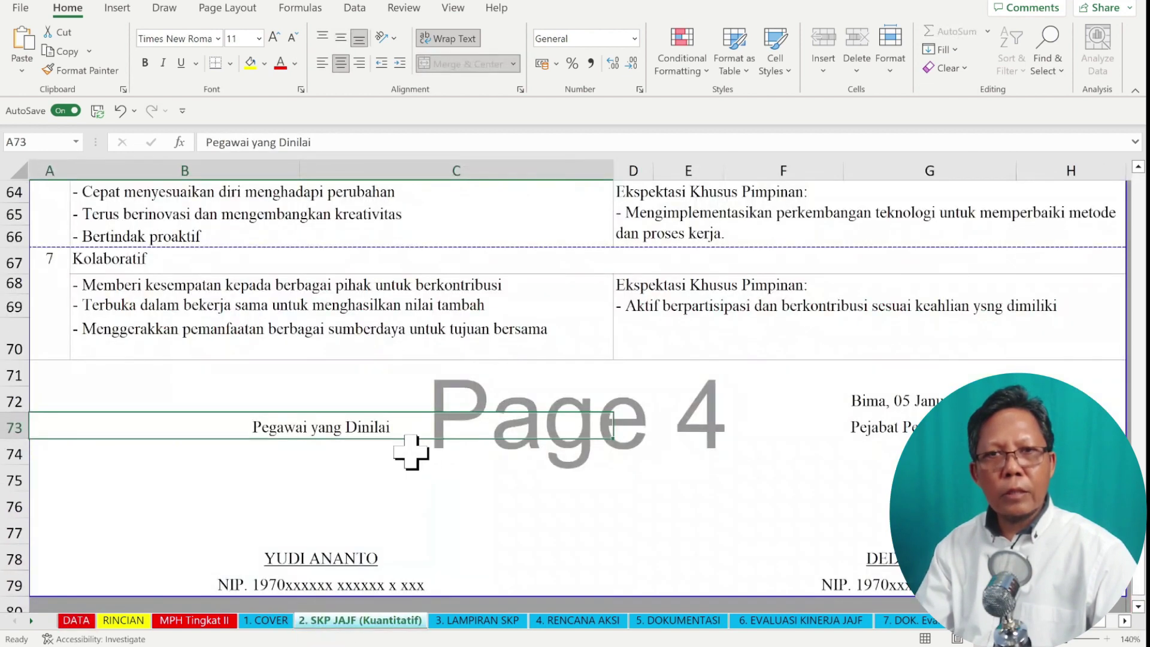
{"action": "scroll", "coordinate": [411, 449], "scroll_direction": "up", "scroll_amount": 10}
{"action": "scroll", "coordinate": [655, 419], "scroll_direction": "up", "scroll_amount": 10}
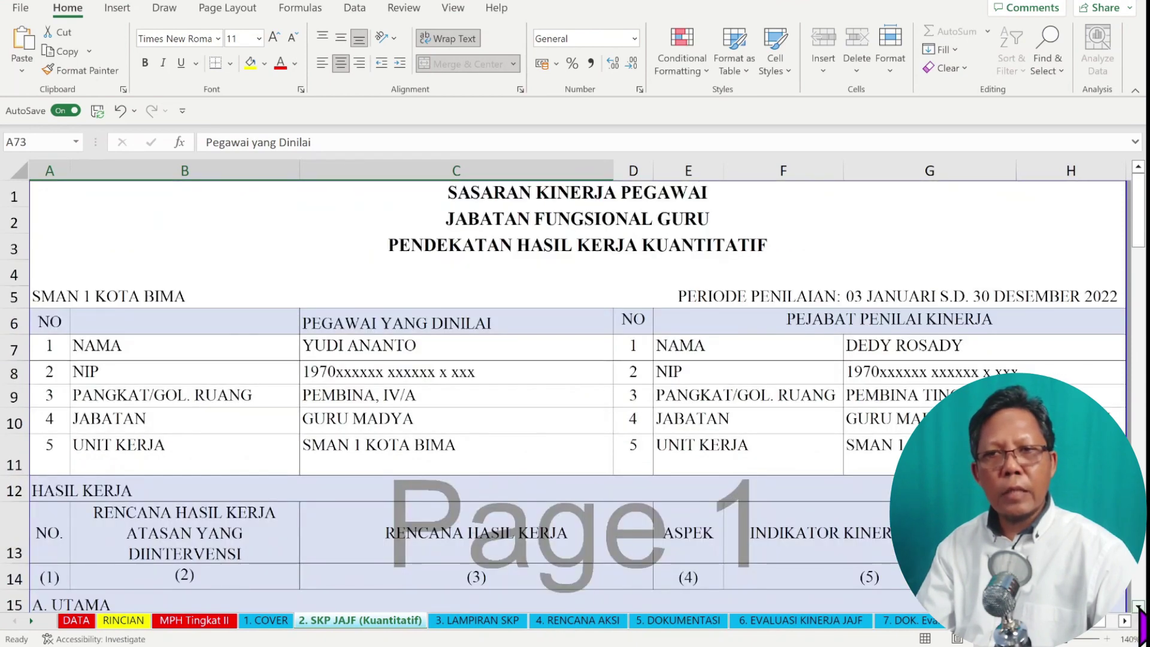
{"action": "left_click", "coordinate": [1138, 606]}
{"action": "left_click", "coordinate": [1138, 606]}
{"action": "scroll", "coordinate": [538, 526], "scroll_direction": "down", "scroll_amount": 1}
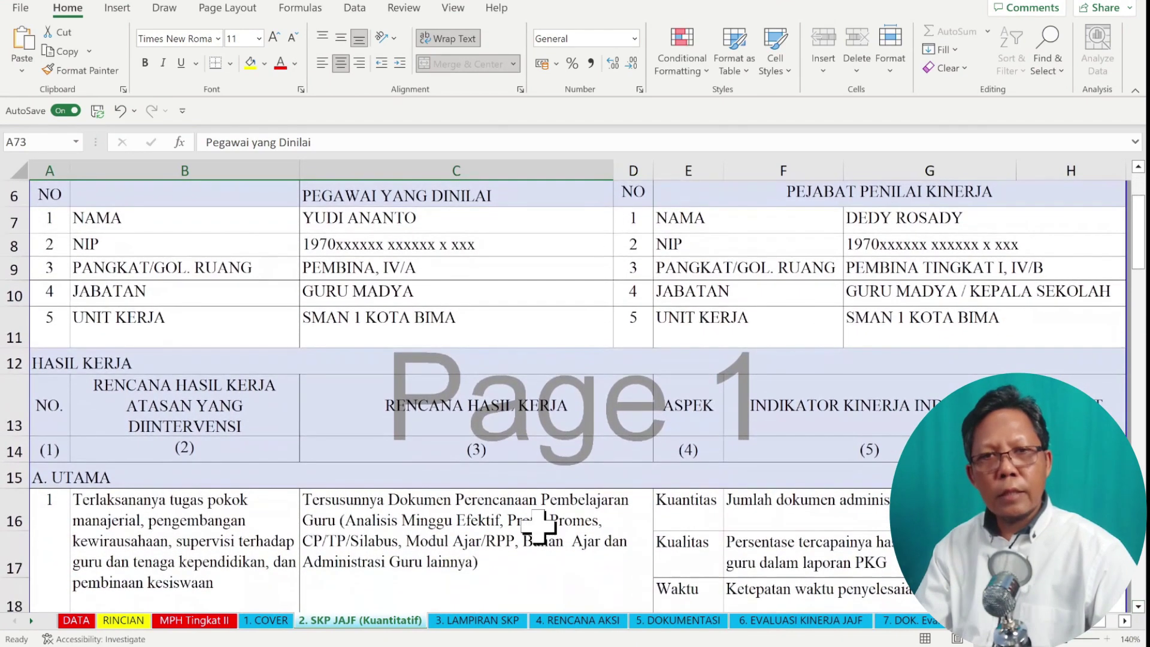
Check the work plan cells C16 and B16, and review the aspects, individual indicators and targets of the UTAMA rows.
{"action": "left_click", "coordinate": [537, 526]}
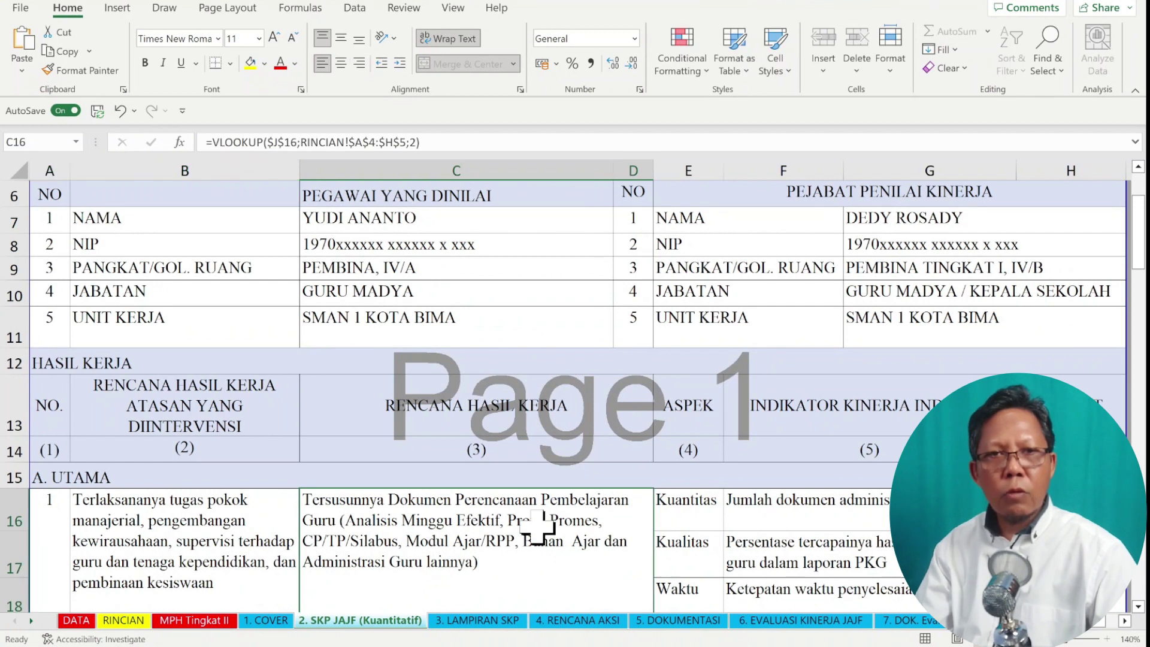
{"action": "left_click", "coordinate": [195, 526]}
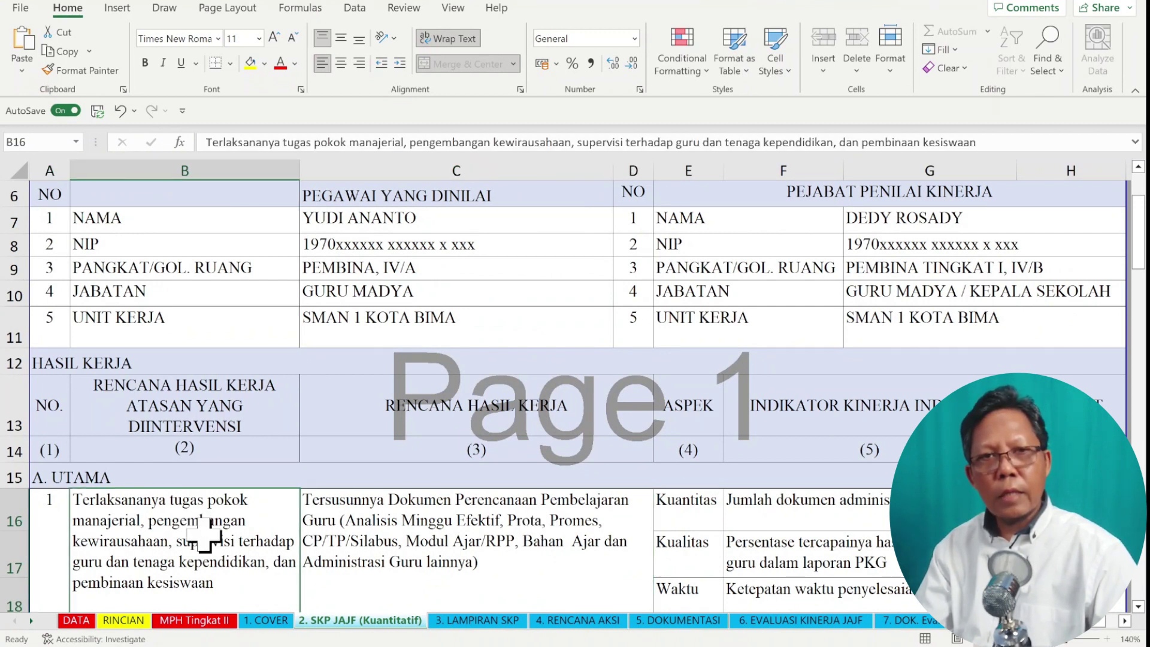
{"action": "left_click", "coordinate": [386, 531]}
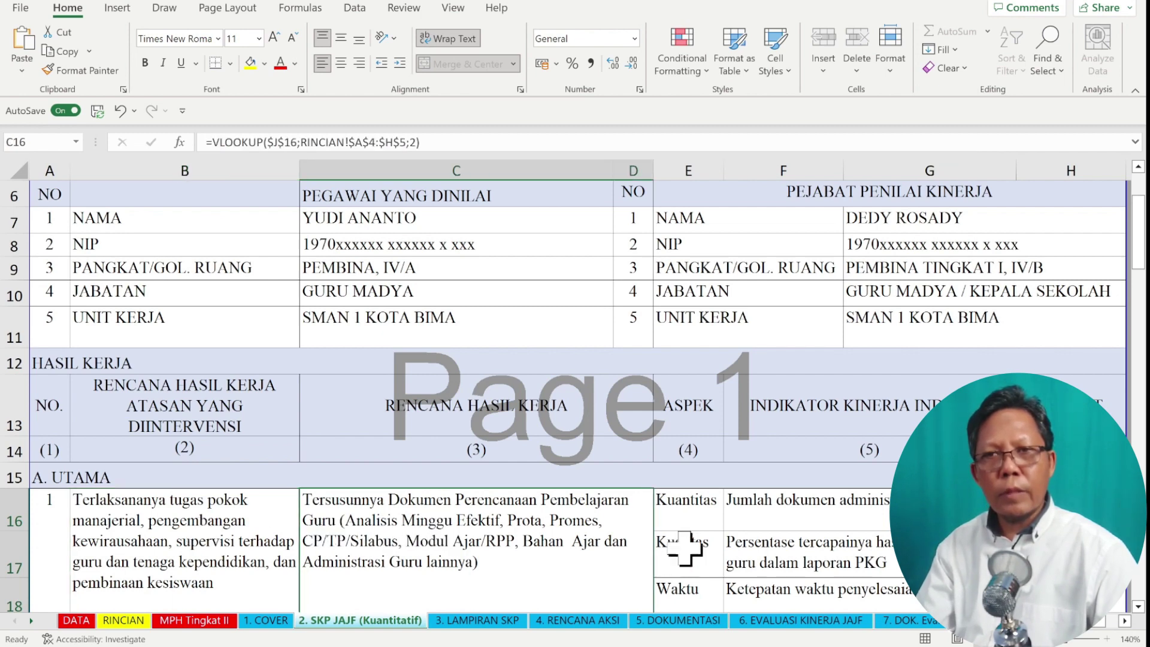
{"action": "left_click", "coordinate": [1138, 606]}
{"action": "left_click", "coordinate": [1138, 606]}
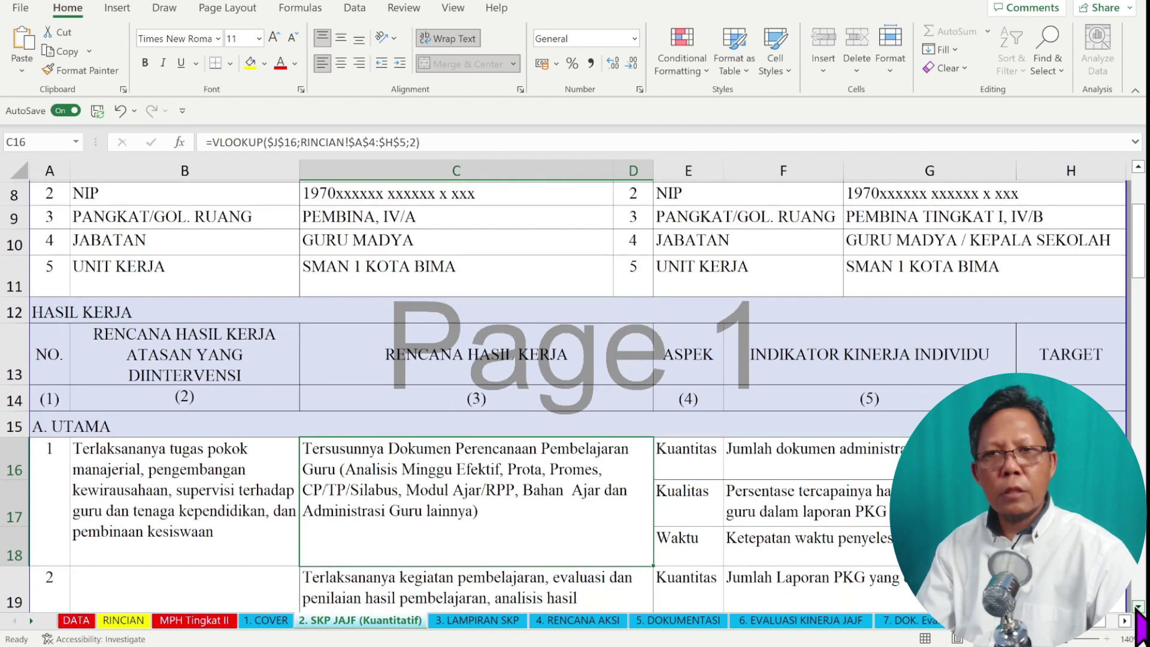
{"action": "left_click", "coordinate": [1138, 606]}
{"action": "left_click", "coordinate": [1138, 606]}
{"action": "left_click", "coordinate": [1138, 607]}
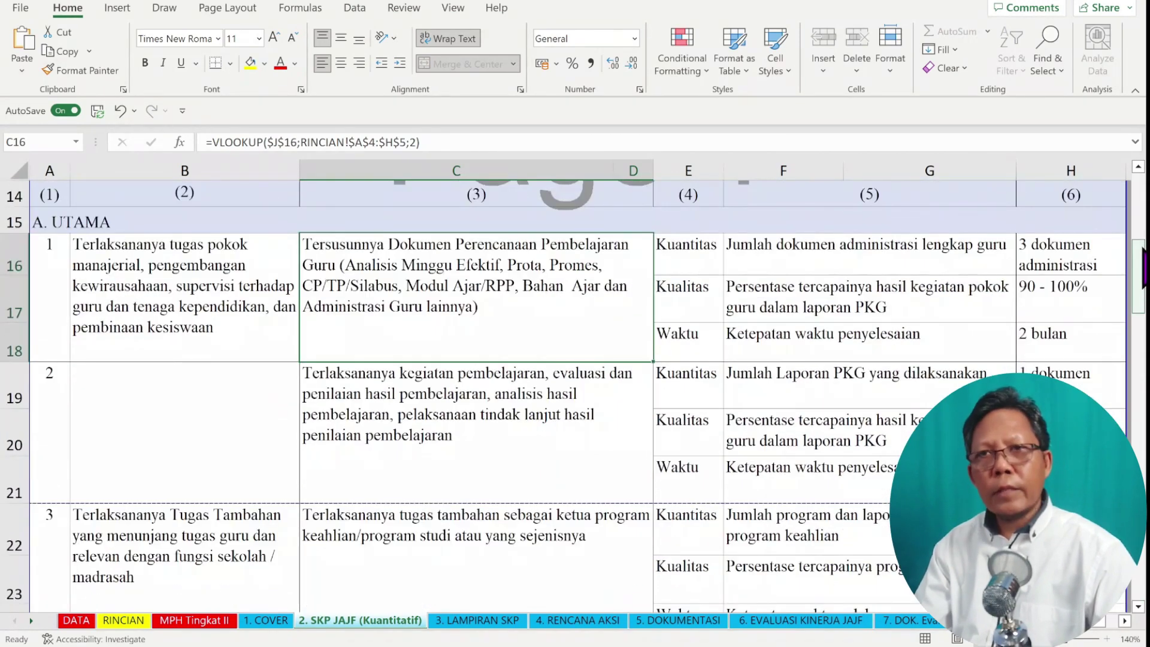
Return to the start of the SKP, open the DATA sheet and select the author's contact cell B7.
{"action": "scroll", "coordinate": [1141, 286], "scroll_direction": "up", "scroll_amount": 5}
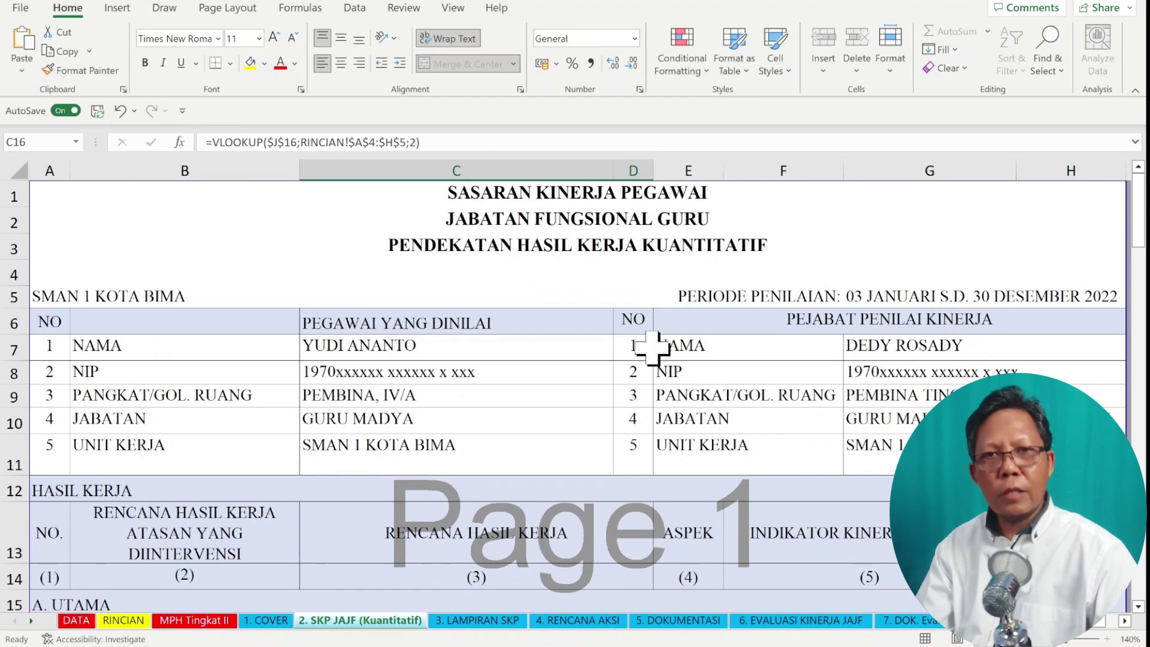
{"action": "left_click", "coordinate": [76, 620]}
{"action": "left_click", "coordinate": [584, 399]}
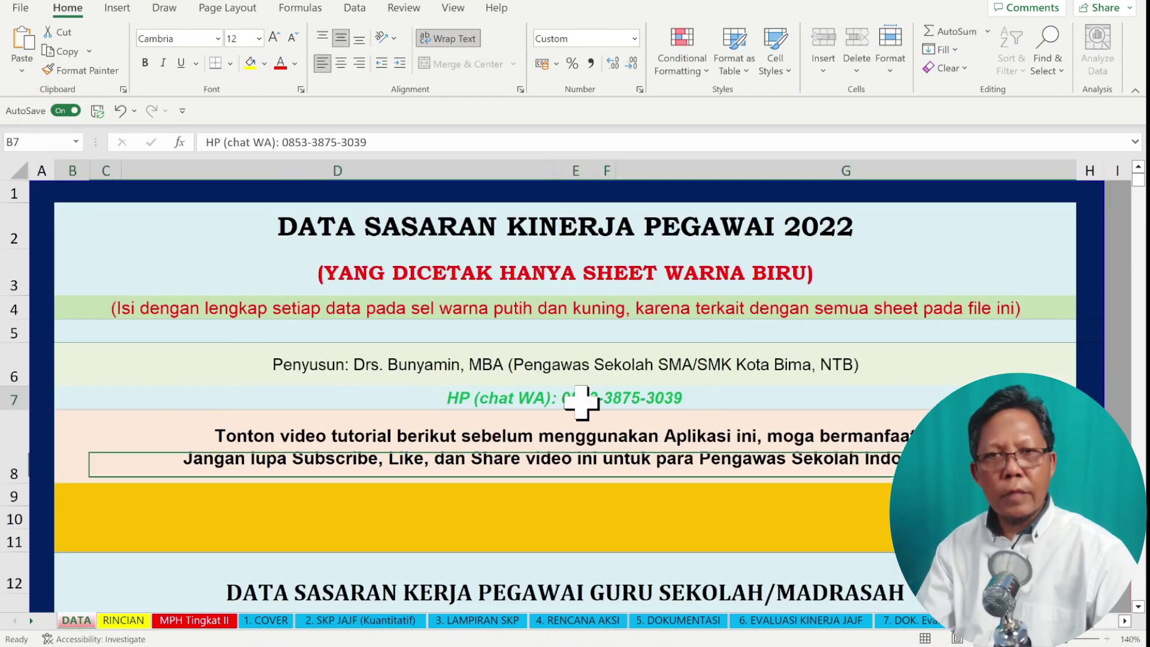